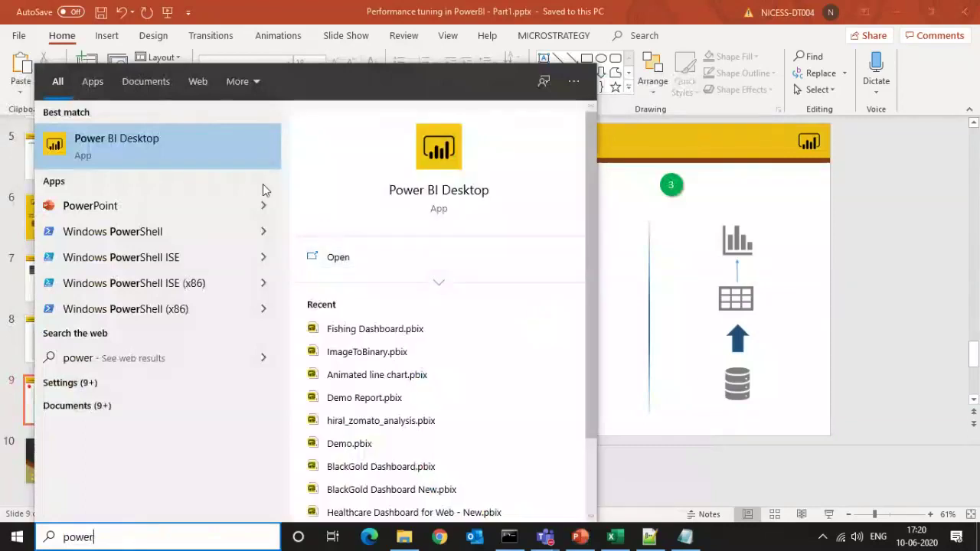
Launch Power BI Desktop and connect to the SQL Server NICESS-LP107, database tutorial, in Import mode
{"action": "key", "text": "Return"}
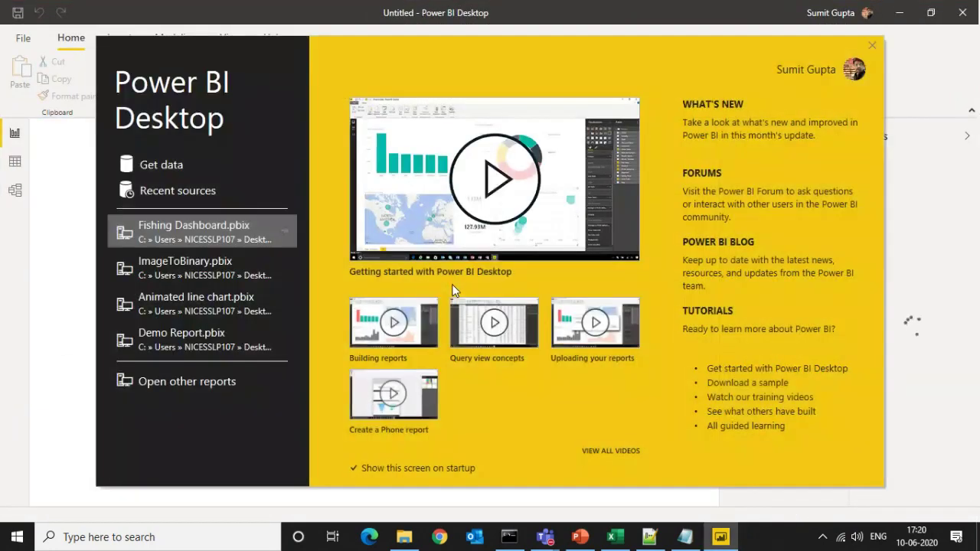
{"action": "left_click", "coordinate": [871, 42]}
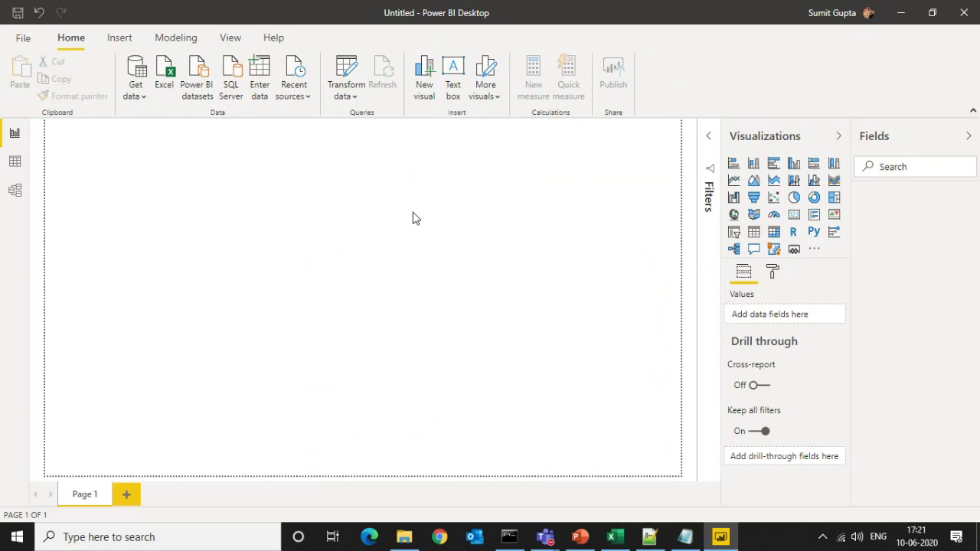
{"action": "left_click", "coordinate": [235, 71]}
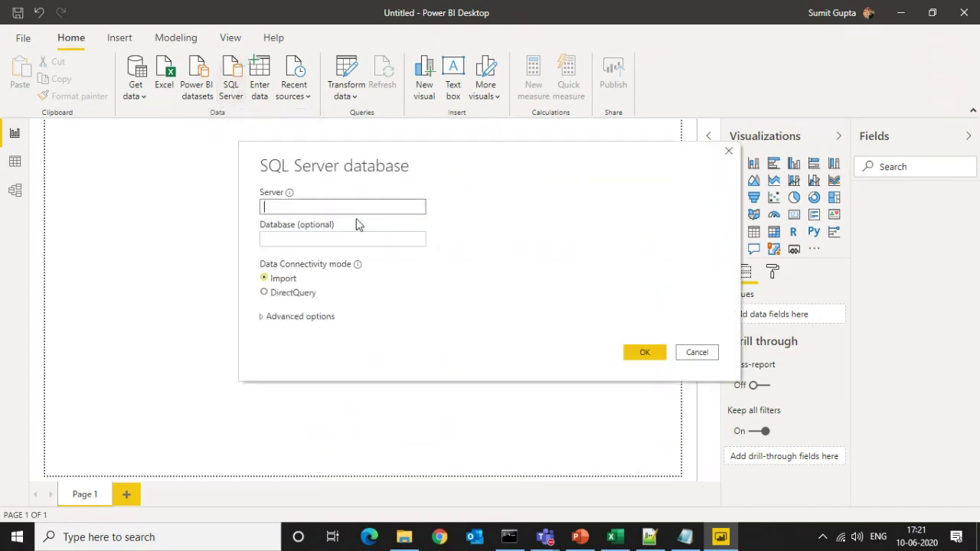
{"action": "type", "text": "NICESS-LP107"}
{"action": "key", "text": "Tab"}
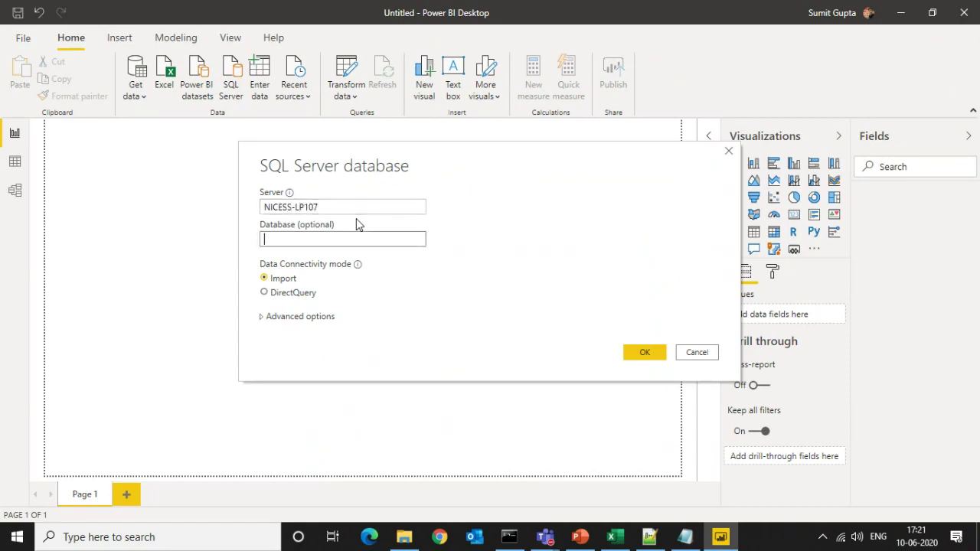
{"action": "type", "text": "tutorial"}
{"action": "key", "text": "Return"}
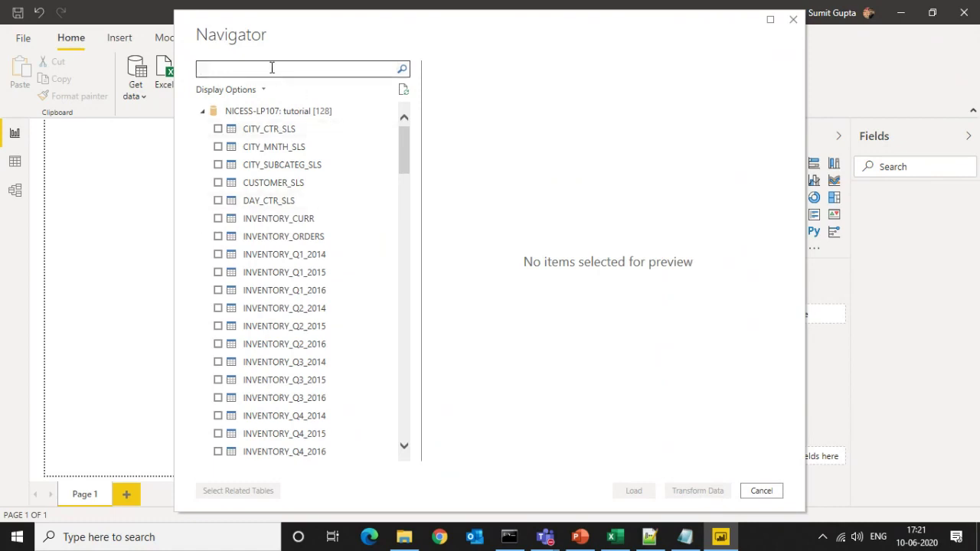
Find the LU_ITEM and ORDER_DETAIL tables in the tutorial database and load both into the model
{"action": "type", "text": "item"}
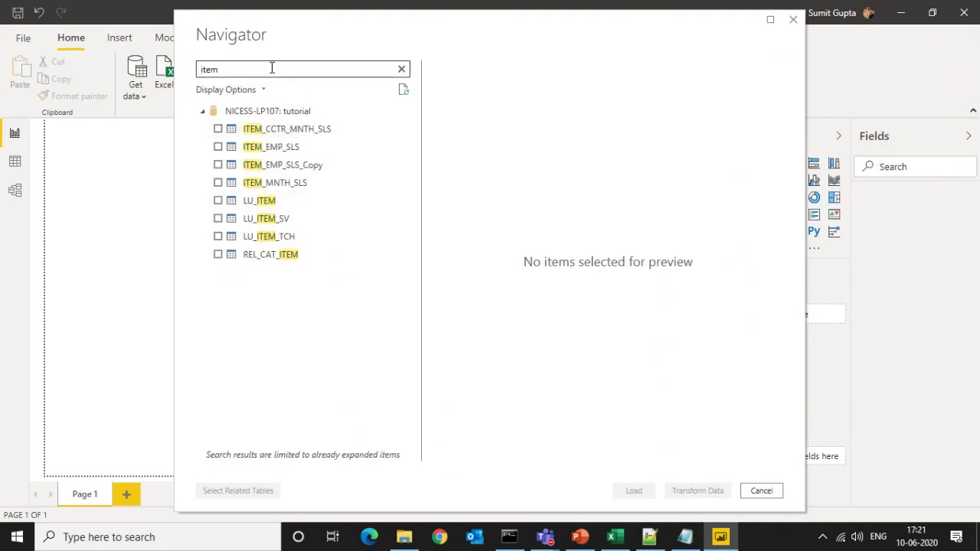
{"action": "left_click", "coordinate": [217, 201]}
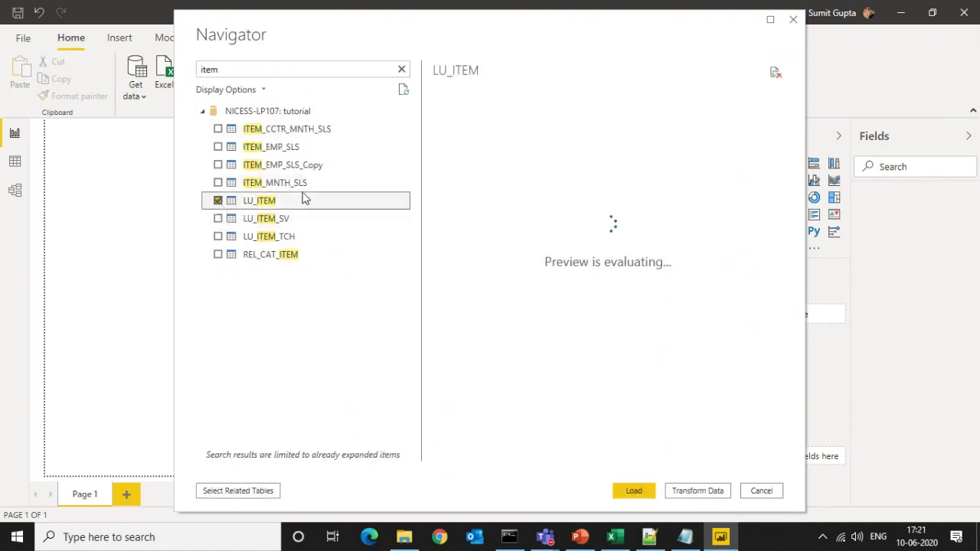
{"action": "double_click", "coordinate": [228, 70]}
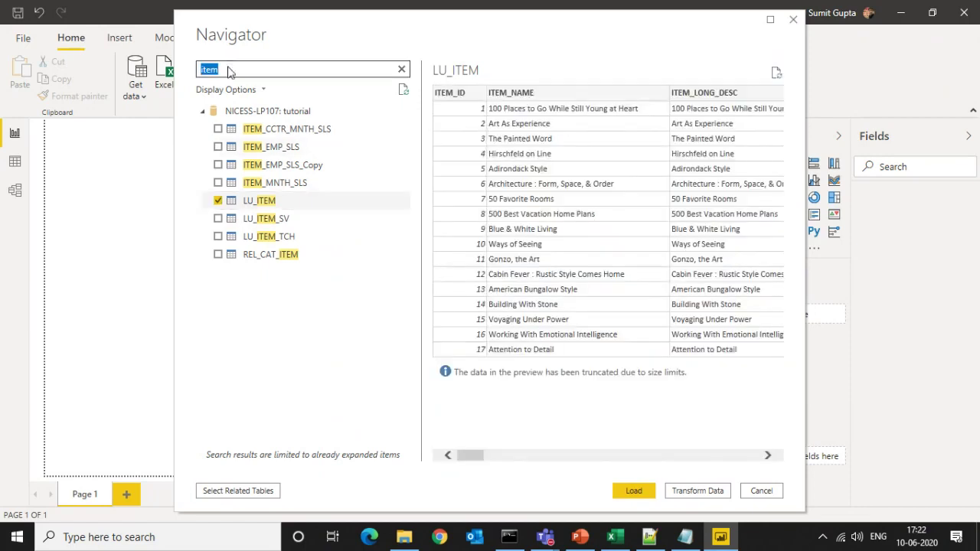
{"action": "type", "text": "order"}
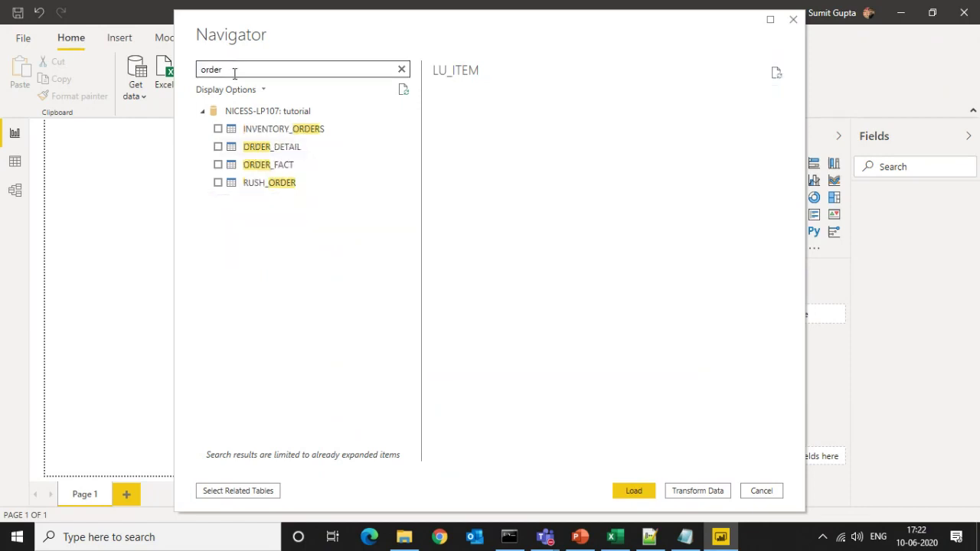
{"action": "left_click", "coordinate": [218, 149]}
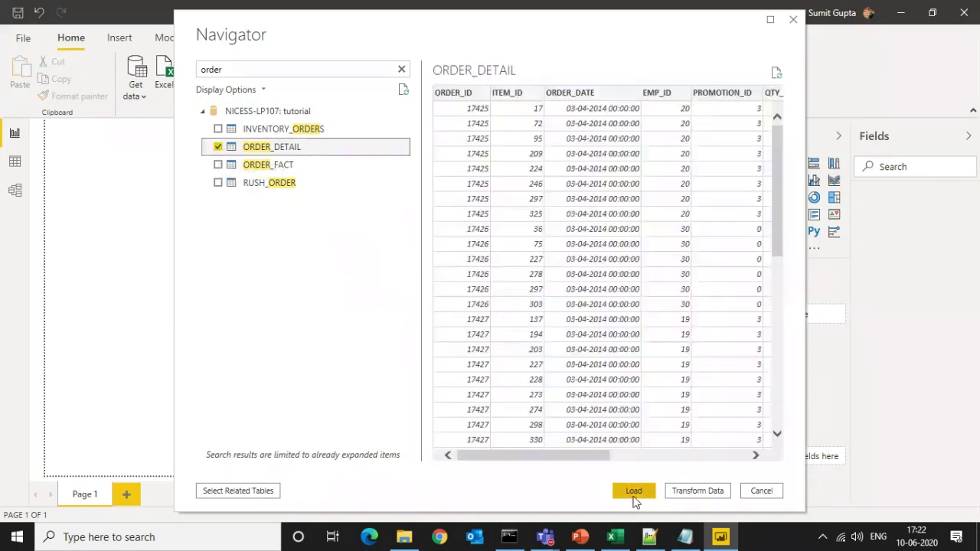
{"action": "left_click", "coordinate": [635, 496]}
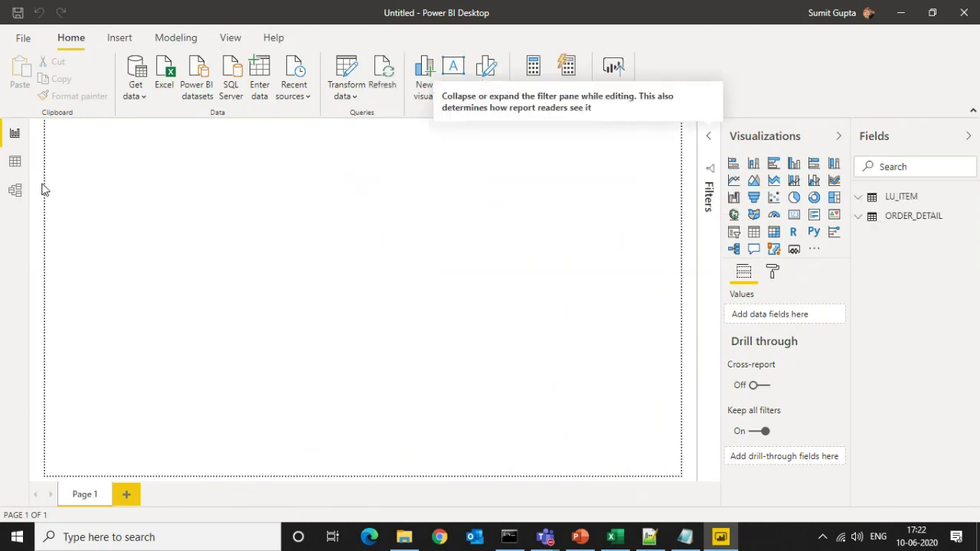
Reposition the ORDER_DETAIL table beside LU_ITEM in the model diagram
{"action": "left_click", "coordinate": [15, 189]}
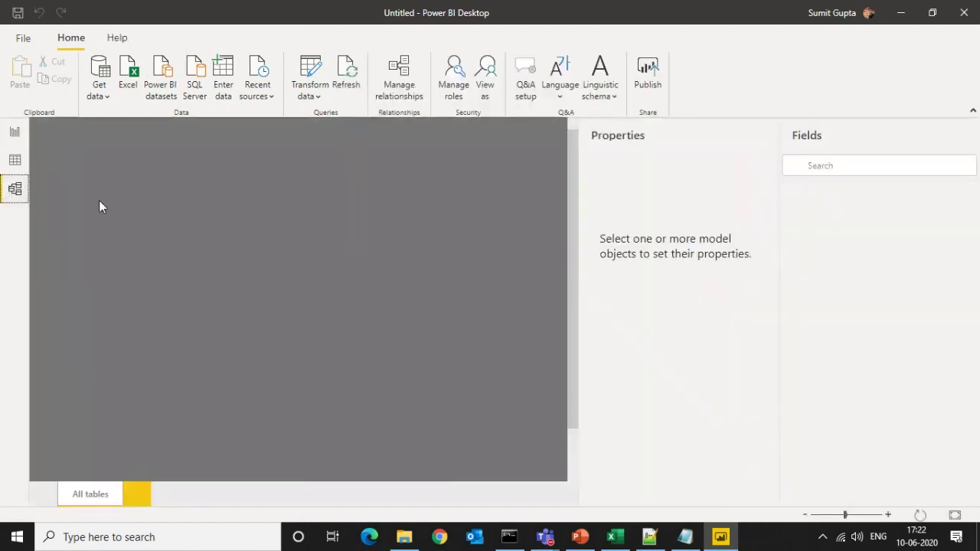
{"action": "left_click_drag", "start_coordinate": [348, 313], "coordinate": [320, 170]}
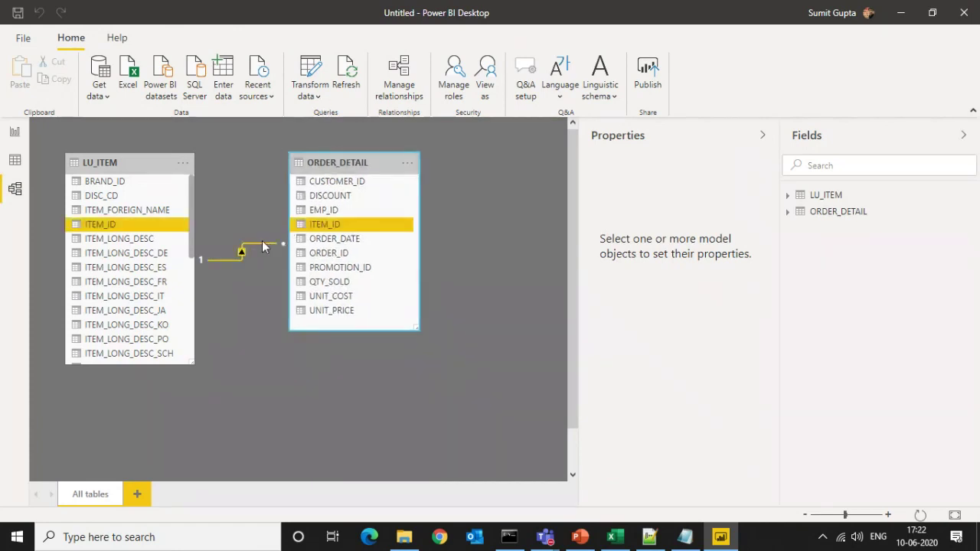
Create a measure named Total Qty in the ORDER_DETAIL table that is the SUM of the QTY_SOLD column
{"action": "left_click", "coordinate": [15, 160]}
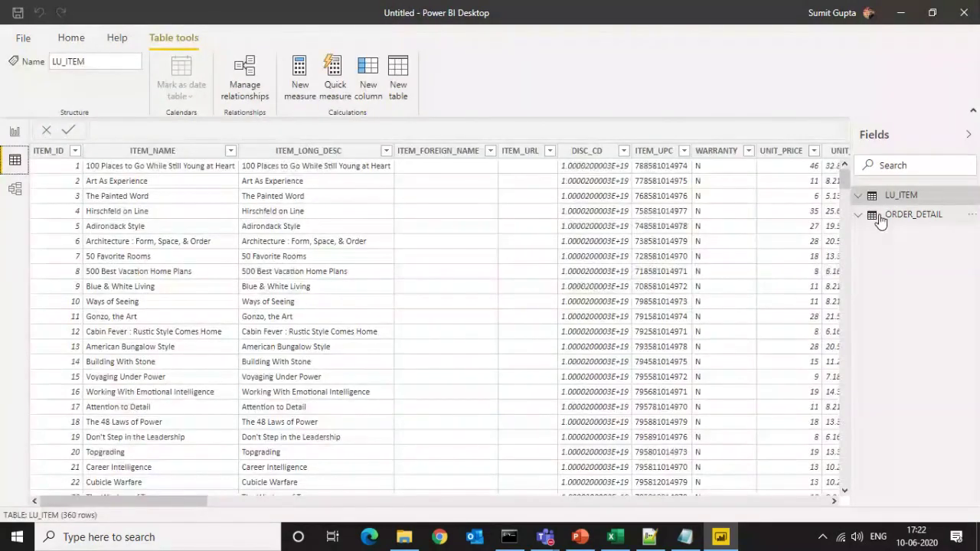
{"action": "left_click", "coordinate": [880, 222]}
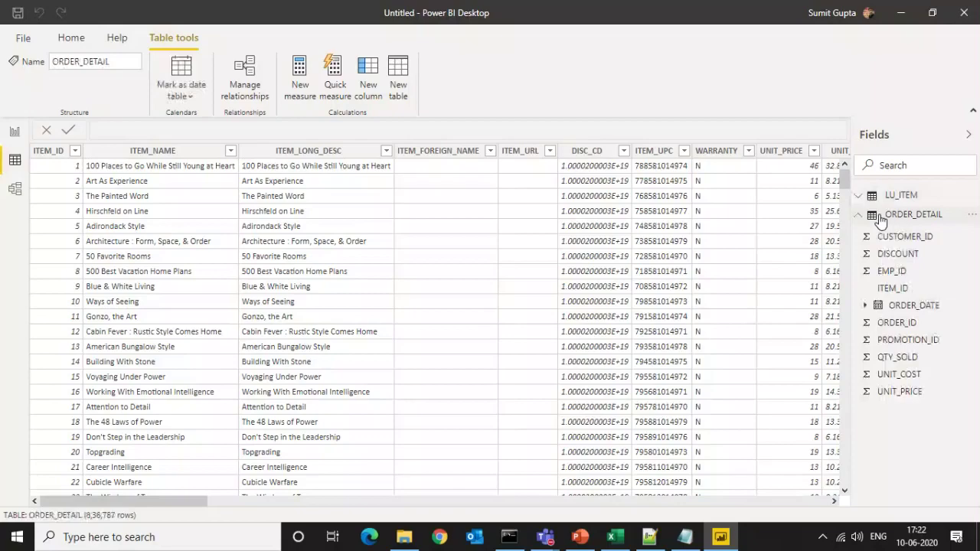
{"action": "left_click", "coordinate": [383, 155]}
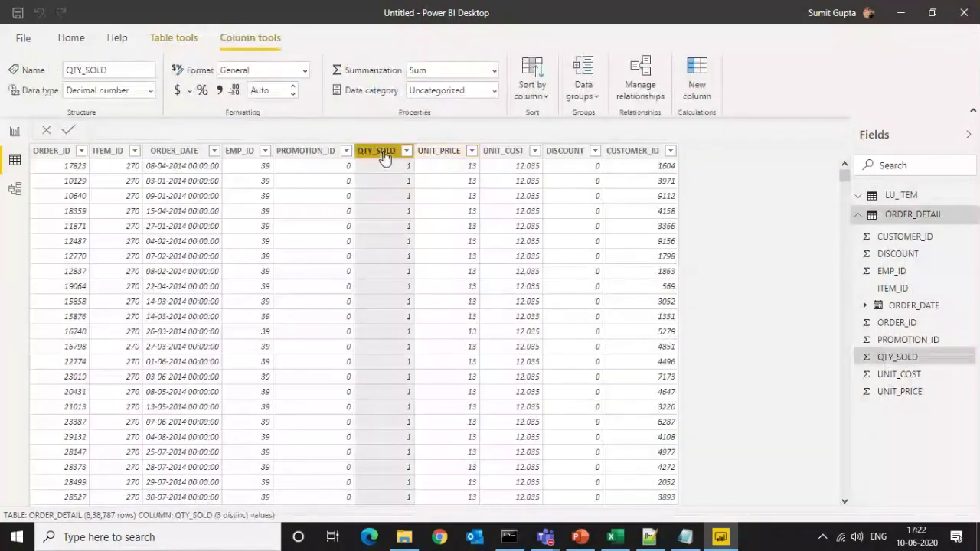
{"action": "left_click", "coordinate": [83, 43]}
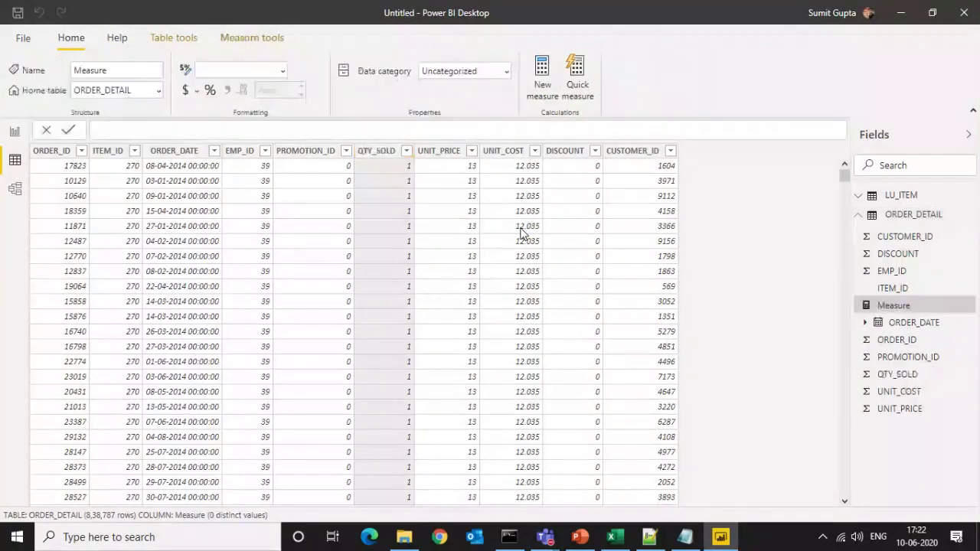
{"action": "type", "text": "Total "}
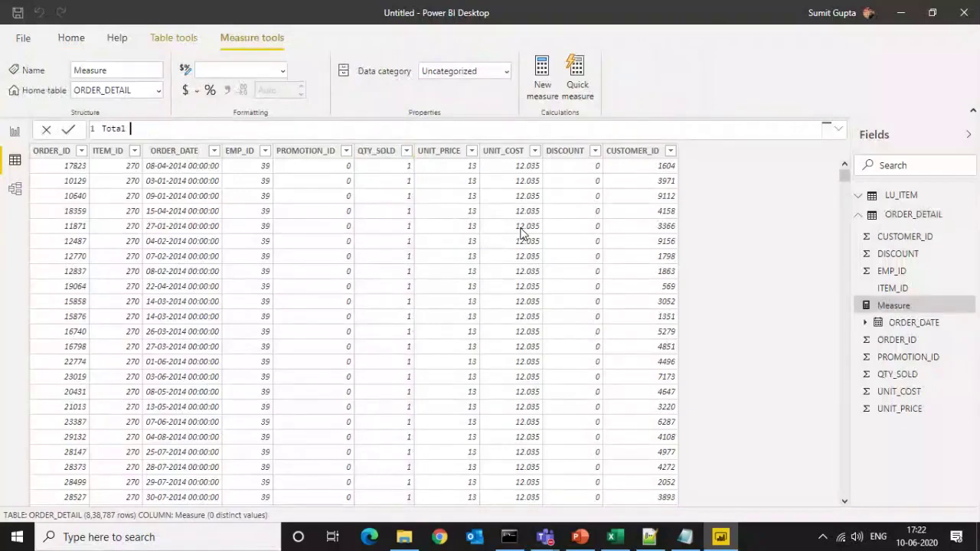
{"action": "type", "text": "Qty = SUM("}
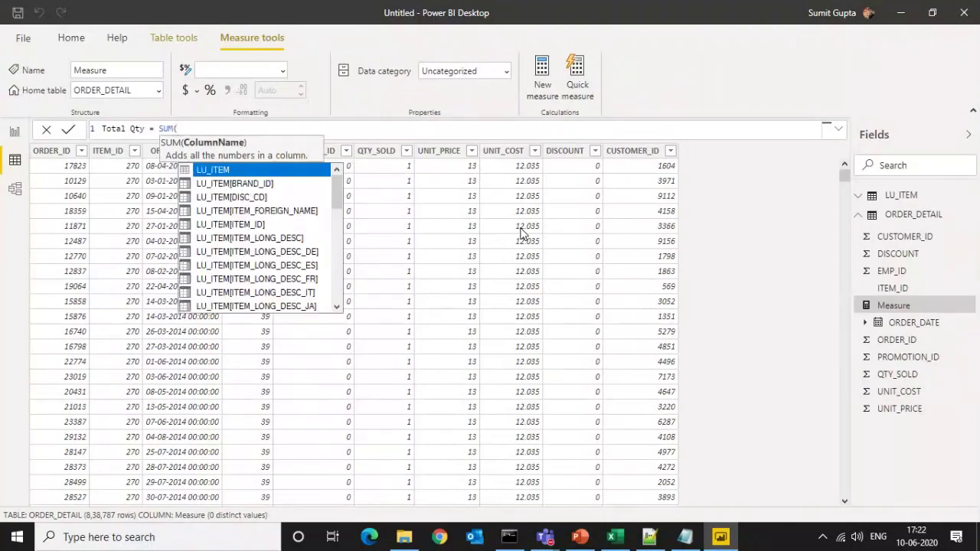
{"action": "type", "text": "[q"}
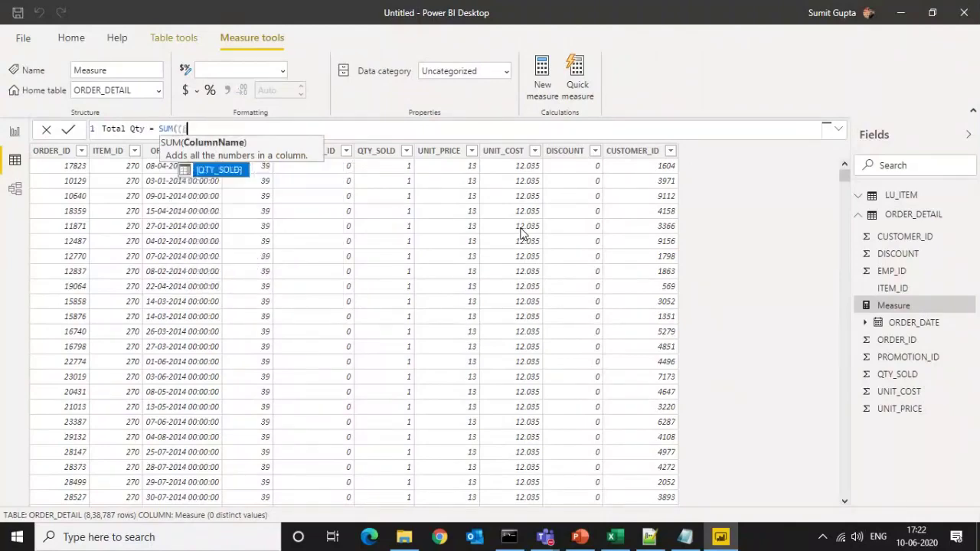
{"action": "key", "text": "Tab"}
{"action": "type", "text": ")"}
{"action": "key", "text": "Return"}
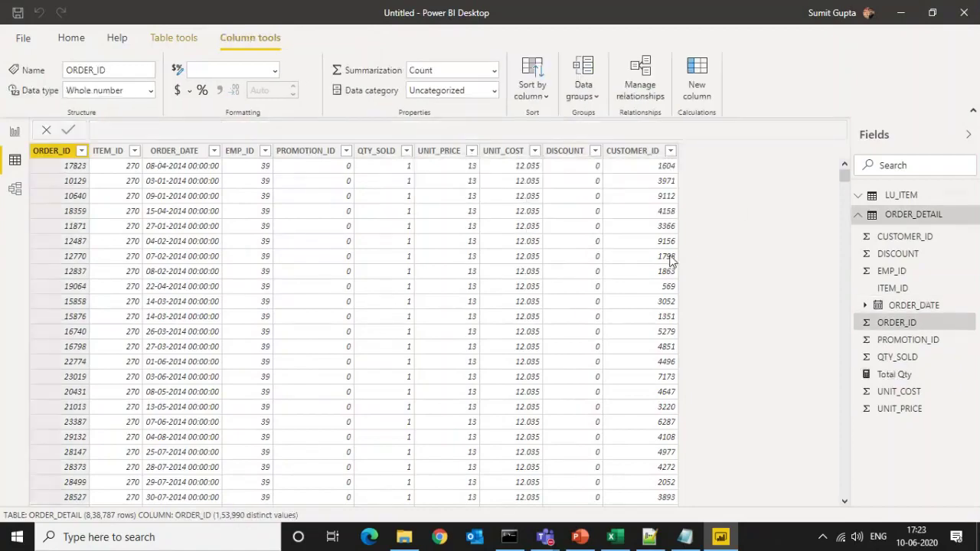
Add a table visual to the report page and enlarge it to fill the whole canvas
{"action": "left_click", "coordinate": [10, 140]}
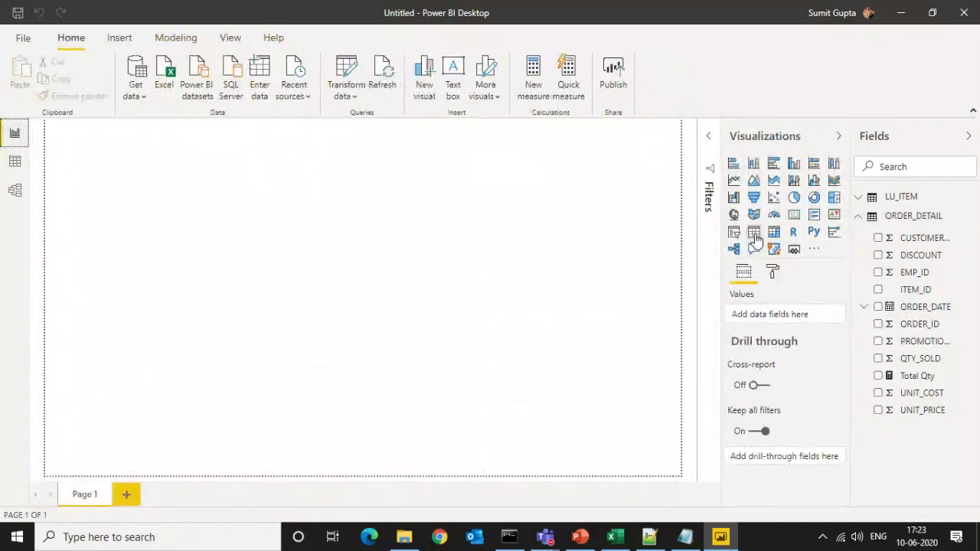
{"action": "left_click", "coordinate": [755, 237]}
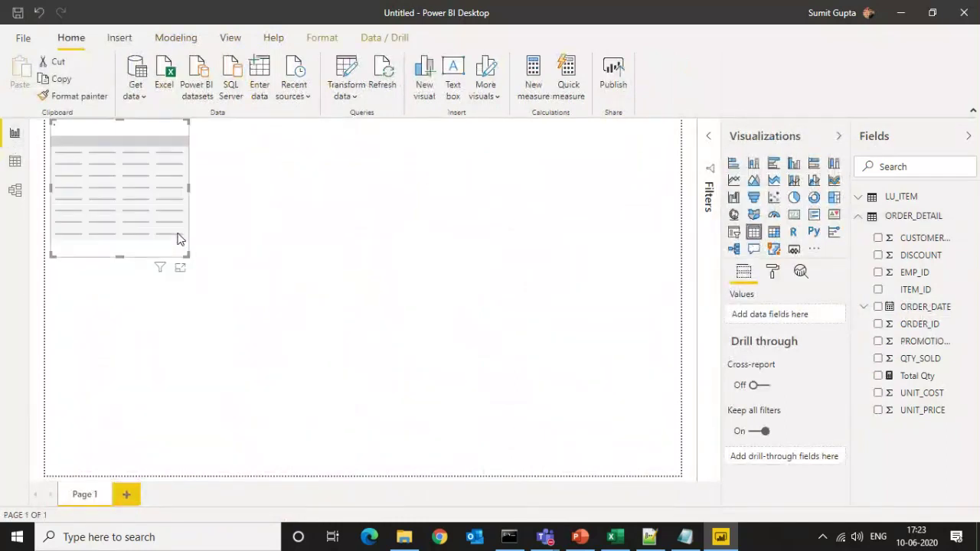
{"action": "left_click_drag", "start_coordinate": [182, 263], "coordinate": [714, 486]}
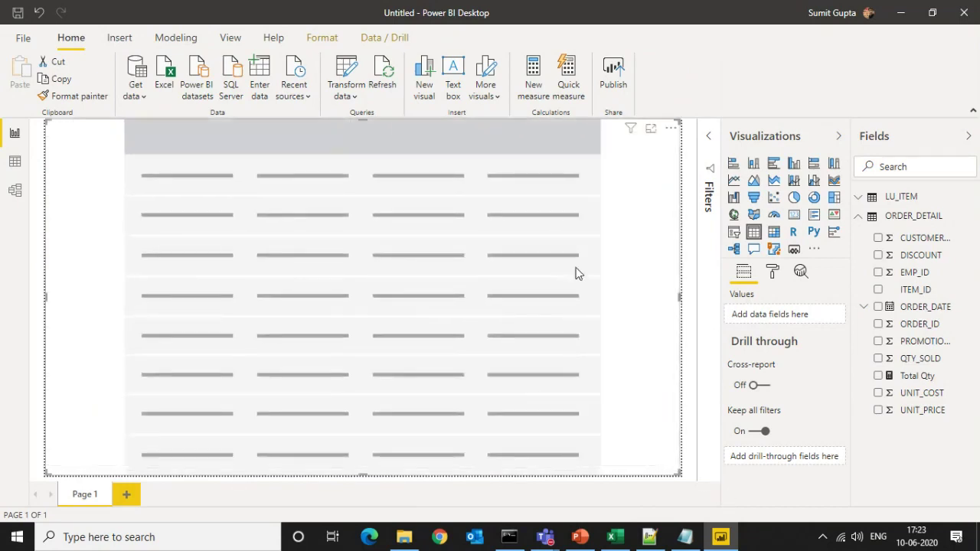
Show the Performance analyzer, adjust the pane widths for readability, and start recording
{"action": "left_click", "coordinate": [232, 40]}
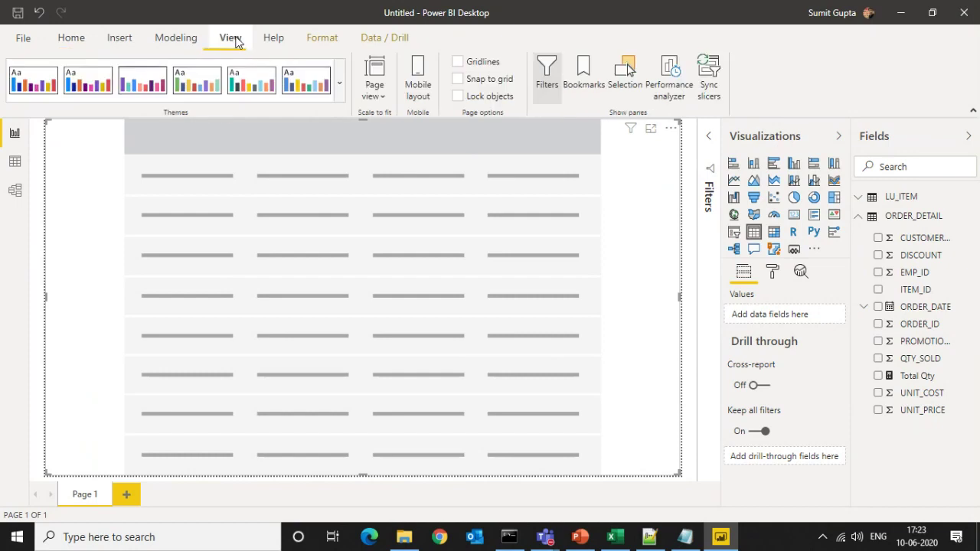
{"action": "left_click", "coordinate": [677, 75]}
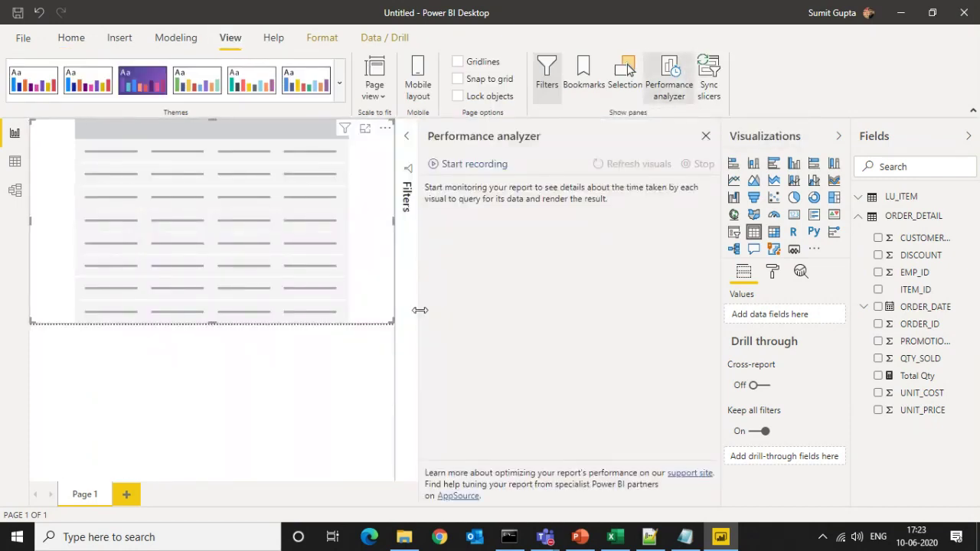
{"action": "left_click_drag", "start_coordinate": [420, 310], "coordinate": [514, 322]}
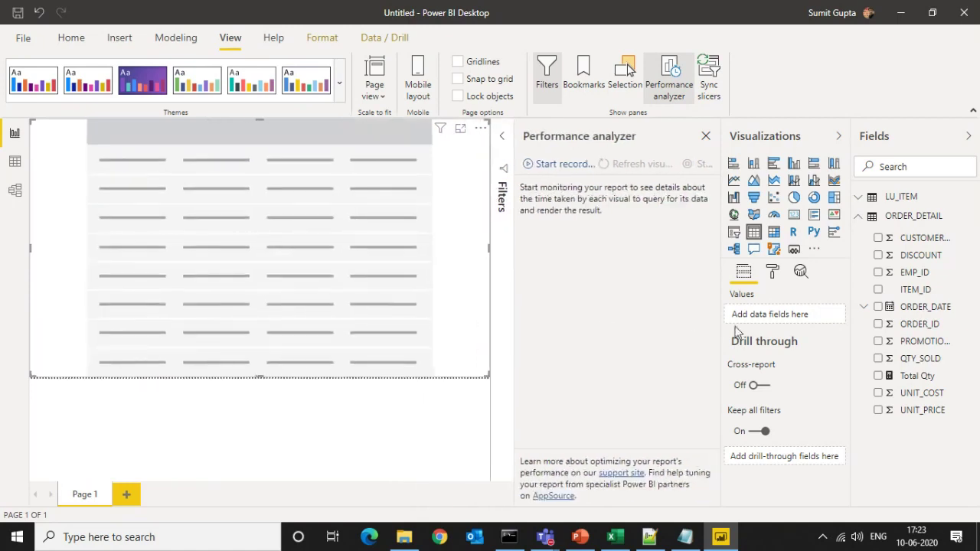
{"action": "left_click_drag", "start_coordinate": [849, 375], "coordinate": [827, 373]}
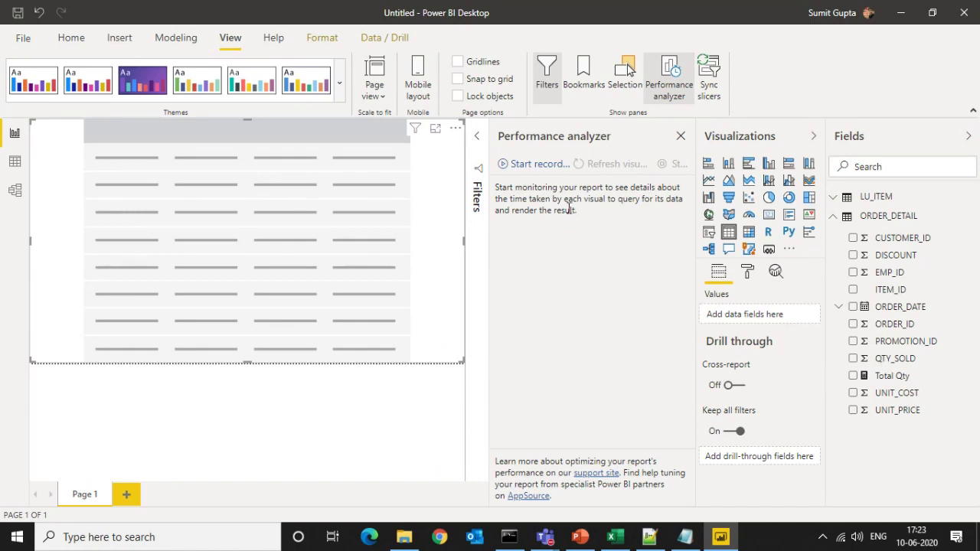
{"action": "left_click", "coordinate": [528, 165]}
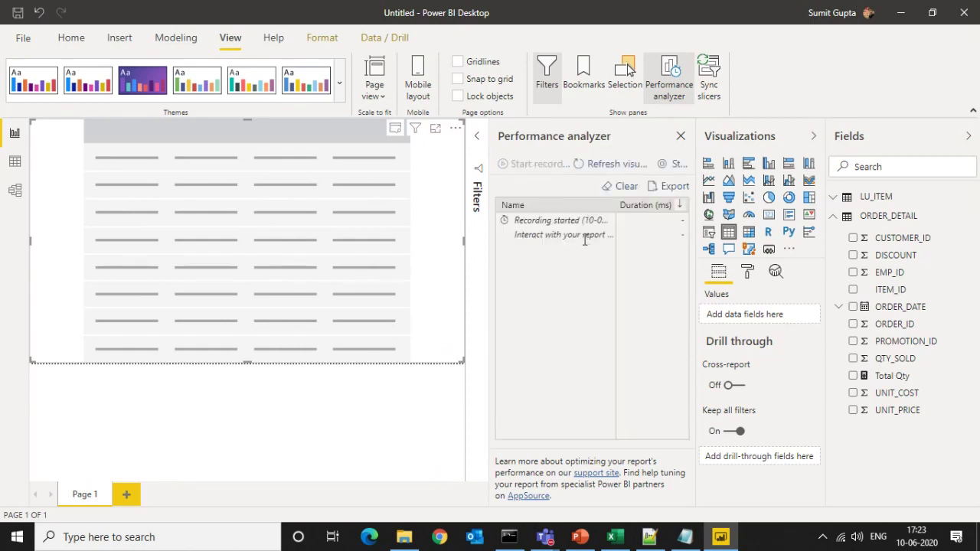
Fill the table visual with ITEM_NAME from LU_ITEM and the Total Qty measure from ORDER_DETAIL
{"action": "left_click", "coordinate": [832, 197]}
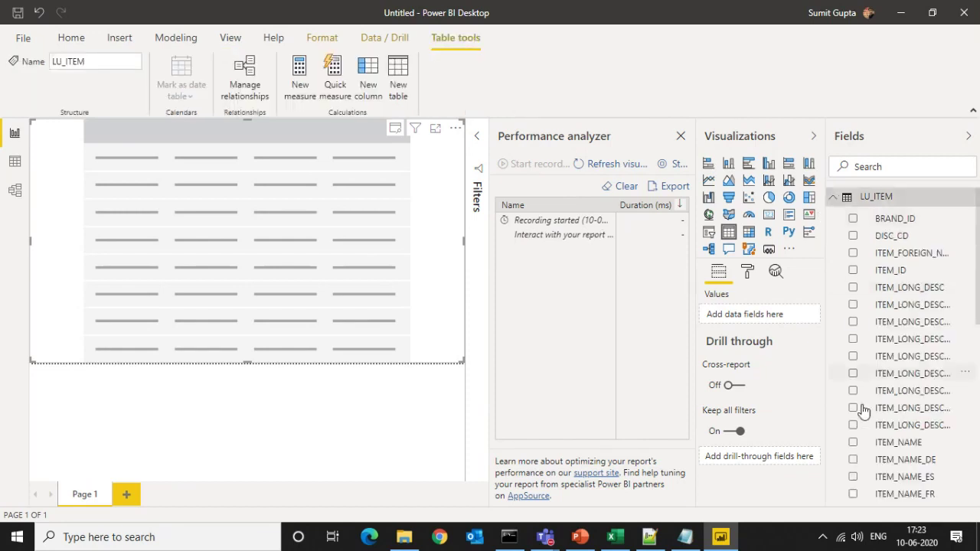
{"action": "left_click", "coordinate": [854, 444]}
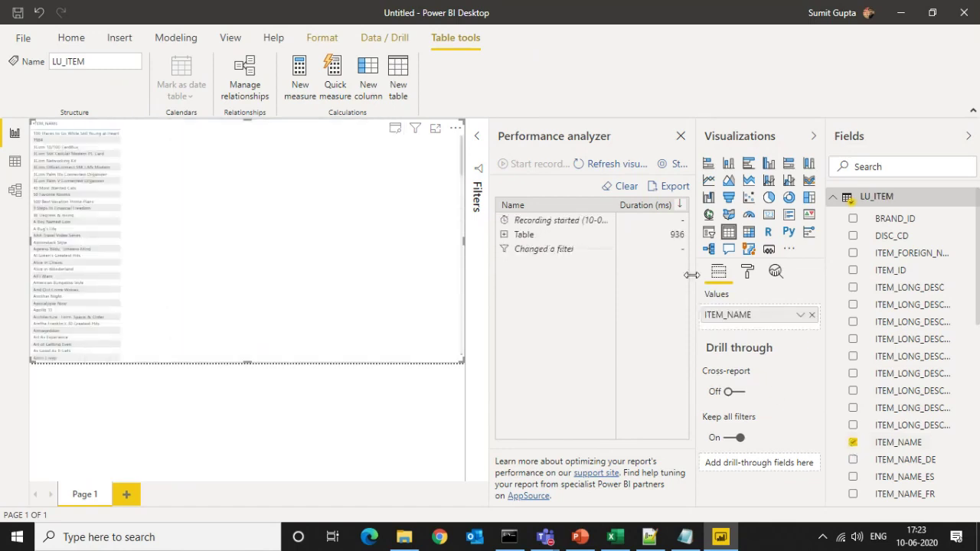
{"action": "left_click", "coordinate": [833, 197]}
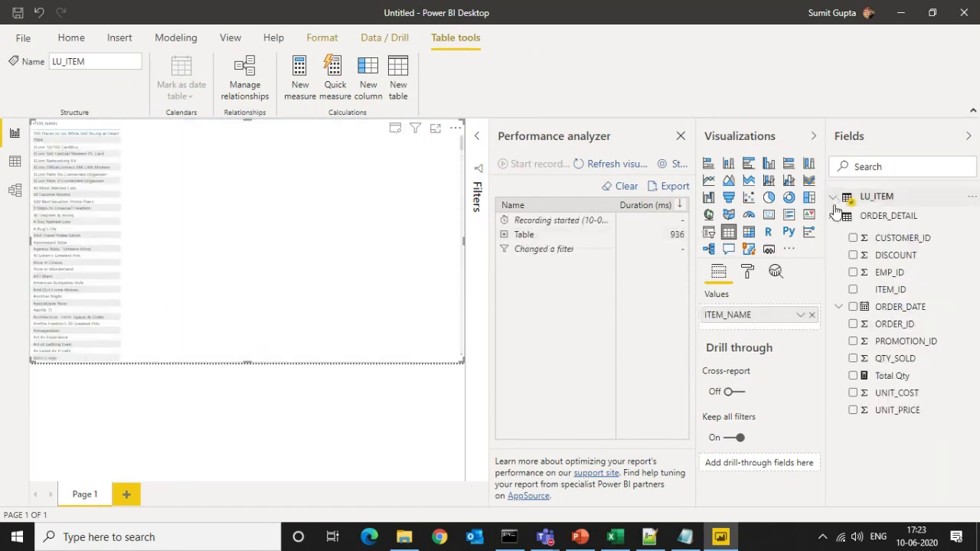
{"action": "left_click", "coordinate": [853, 377]}
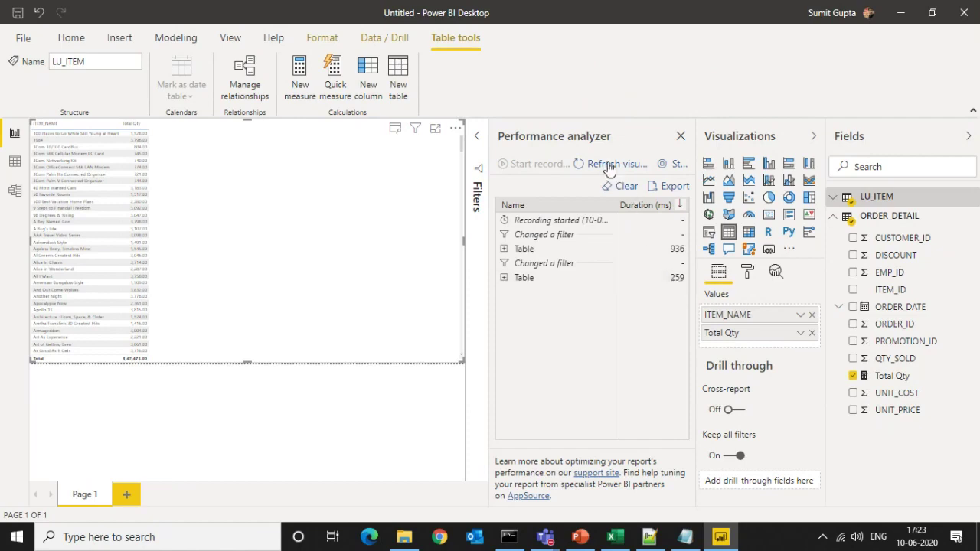
Stop the performance recording and view the item quantity table in focus mode
{"action": "left_click", "coordinate": [679, 165]}
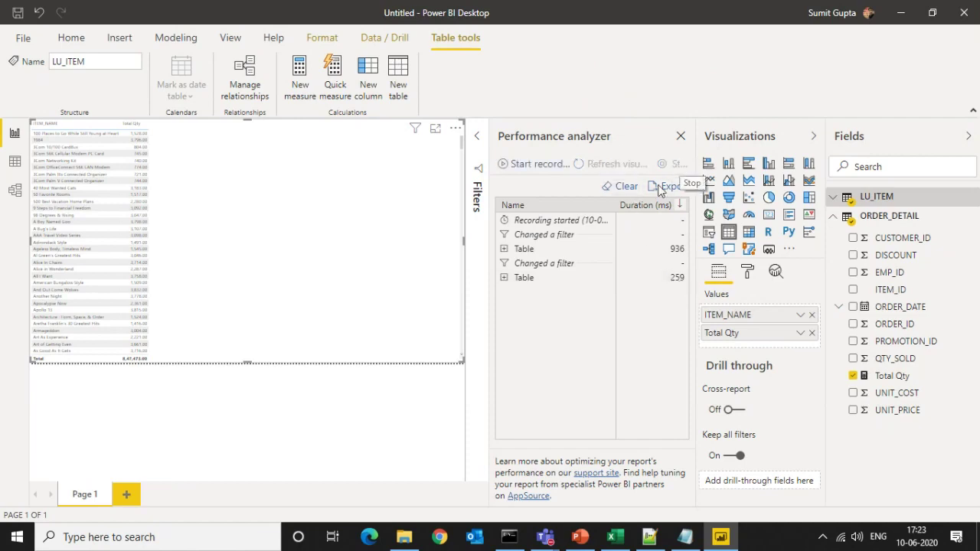
{"action": "left_click", "coordinate": [434, 128]}
{"action": "left_click_drag", "start_coordinate": [459, 197], "coordinate": [459, 203]}
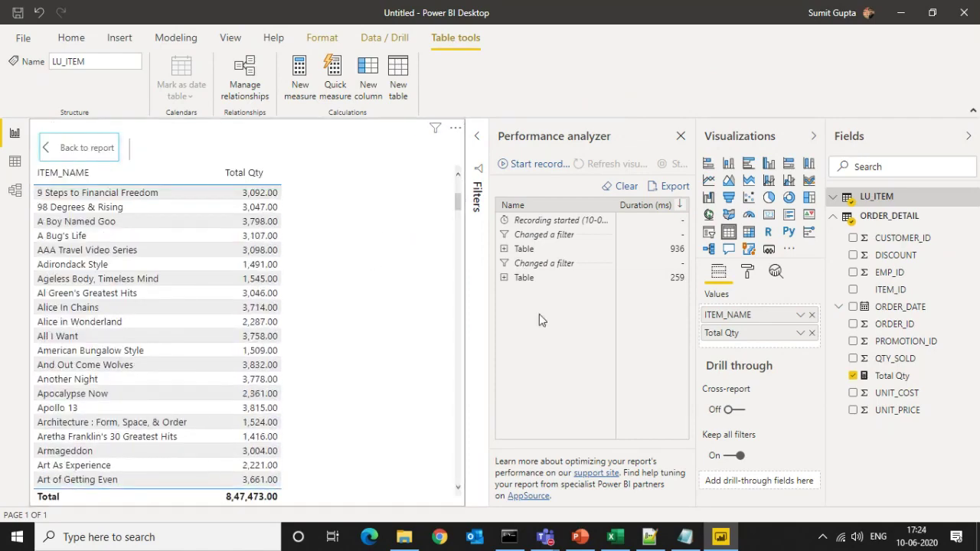
Expand the latest Table entry in the Performance analyzer, and clear the old timings in C3:F5 of the Time Difference sheet in Excel
{"action": "left_click", "coordinate": [504, 278]}
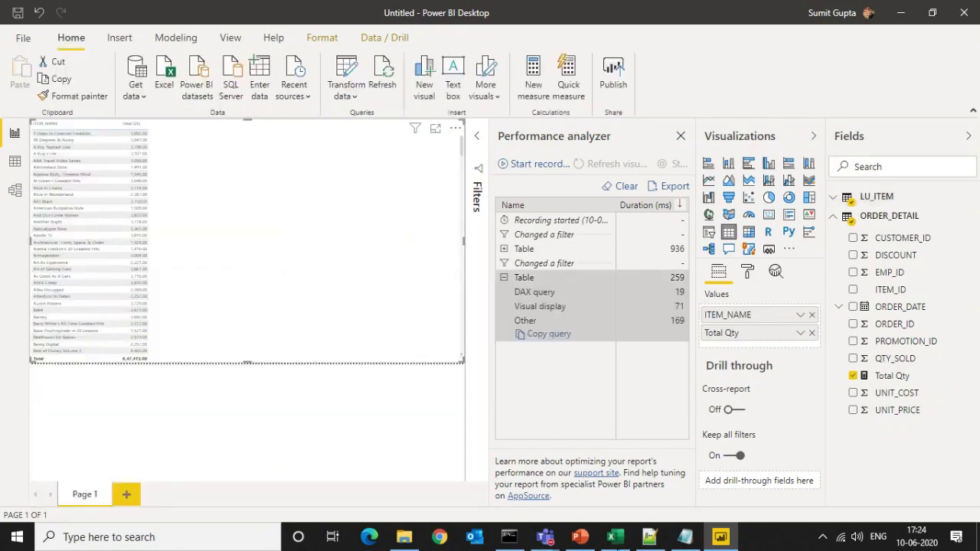
{"action": "left_click", "coordinate": [612, 537]}
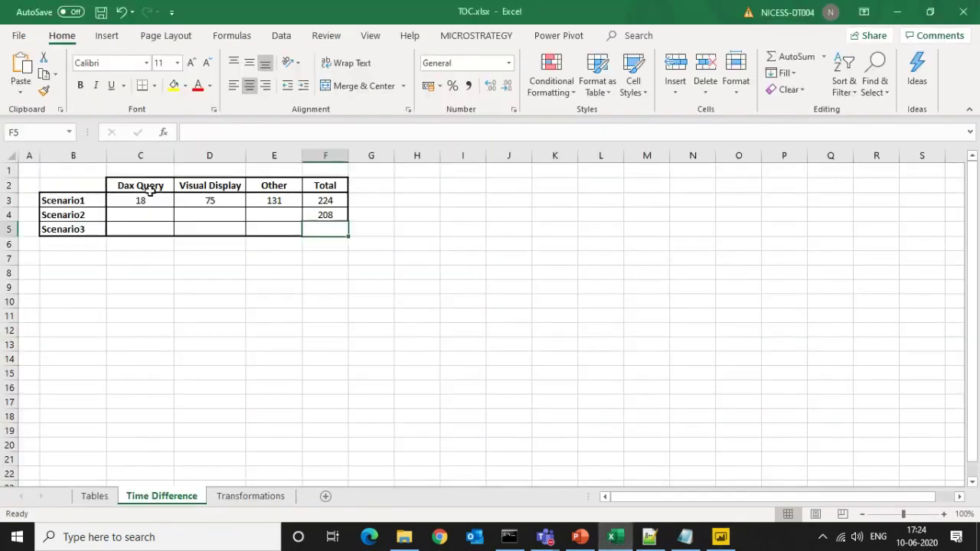
{"action": "left_click_drag", "start_coordinate": [140, 200], "coordinate": [322, 222]}
{"action": "key", "text": "Delete"}
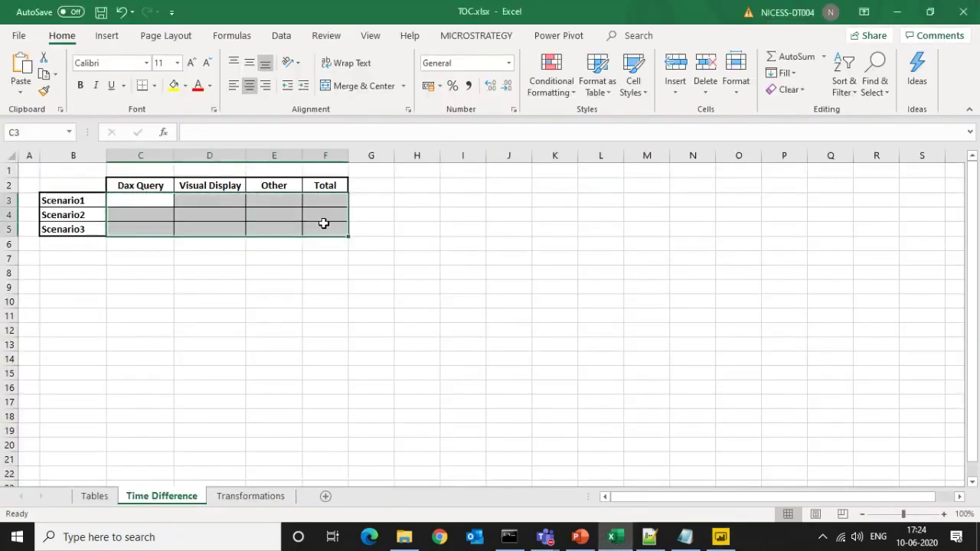
Enter 259 as the Total for Scenario1 in cell F3
{"action": "key", "text": "Up"}
{"action": "key", "text": "Down"}
{"action": "key", "text": "Right"}
{"action": "key", "text": "Right"}
{"action": "key", "text": "Right"}
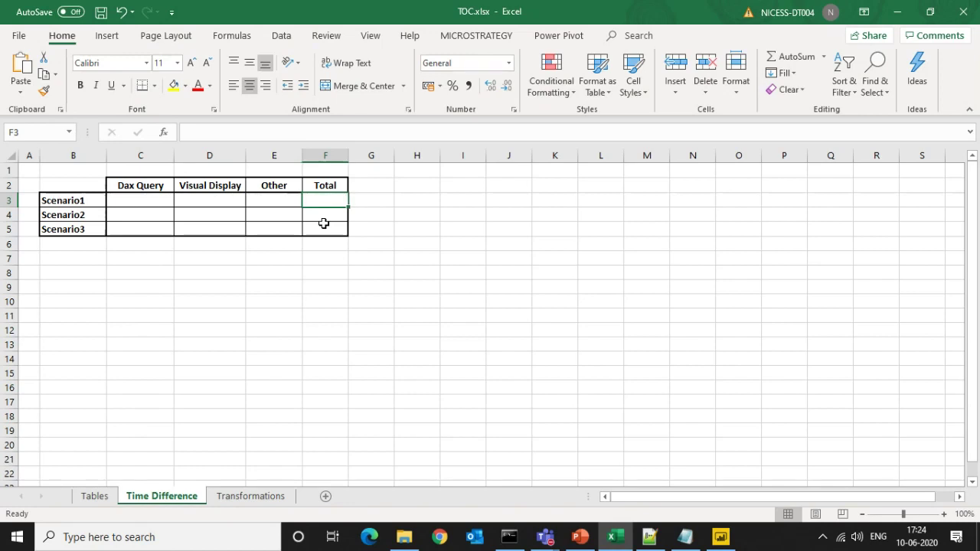
{"action": "type", "text": "25"}
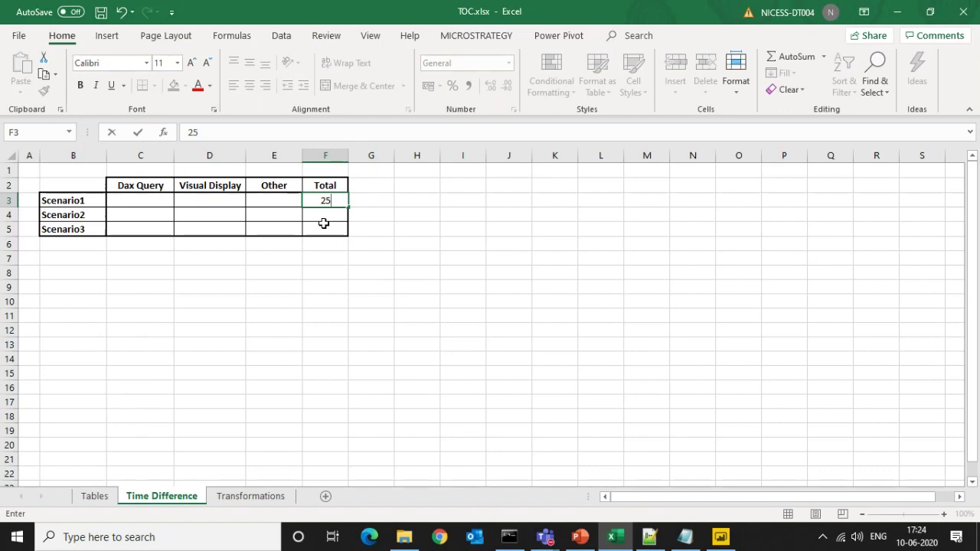
{"action": "type", "text": "9"}
Fill in the Scenario1 row with 19 for Dax Query, 71 for Visual Display and 169 for Other
{"action": "key", "text": "Left"}
{"action": "key", "text": "Left"}
{"action": "key", "text": "Left"}
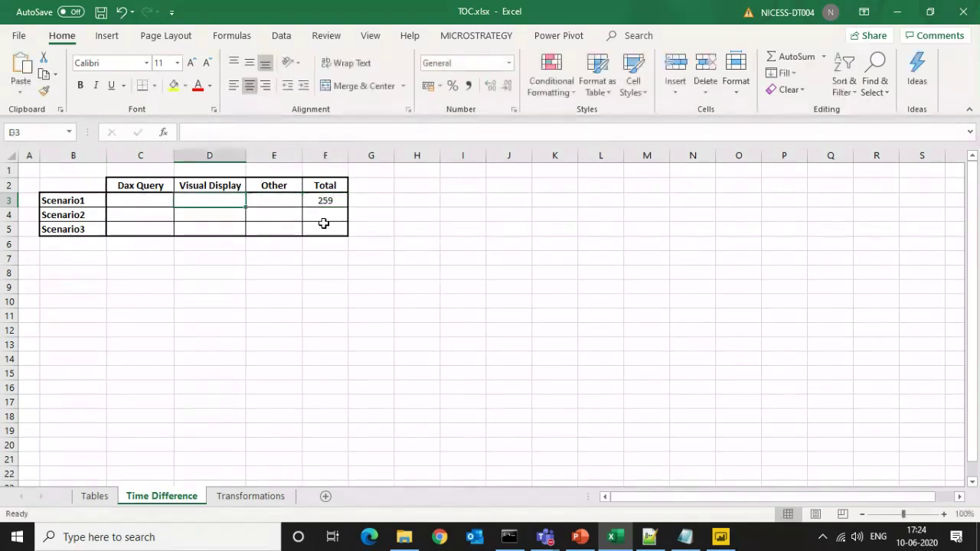
{"action": "type", "text": "19"}
{"action": "key", "text": "Right"}
{"action": "type", "text": "71"}
{"action": "key", "text": "Right"}
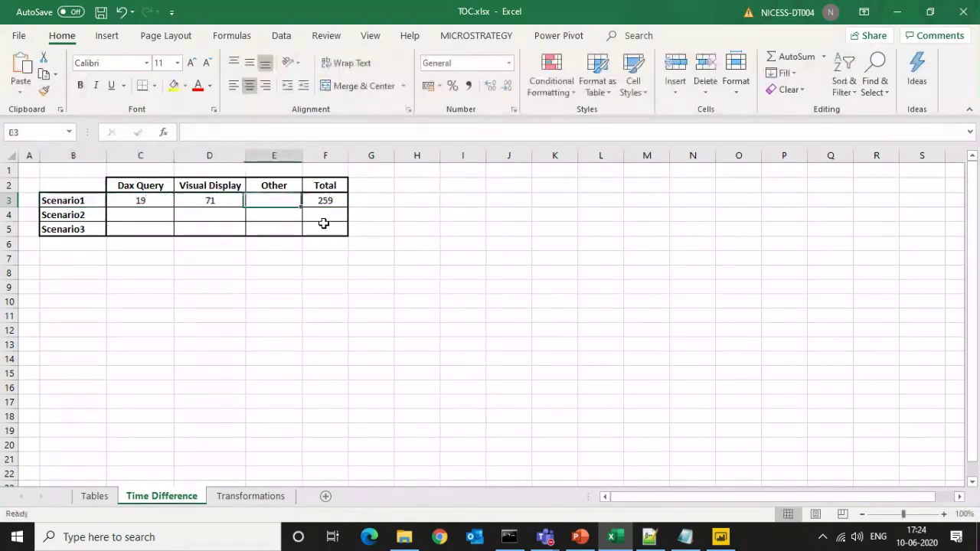
{"action": "key", "text": "alt+Tab"}
{"action": "key", "text": "alt+Tab"}
{"action": "type", "text": "169"}
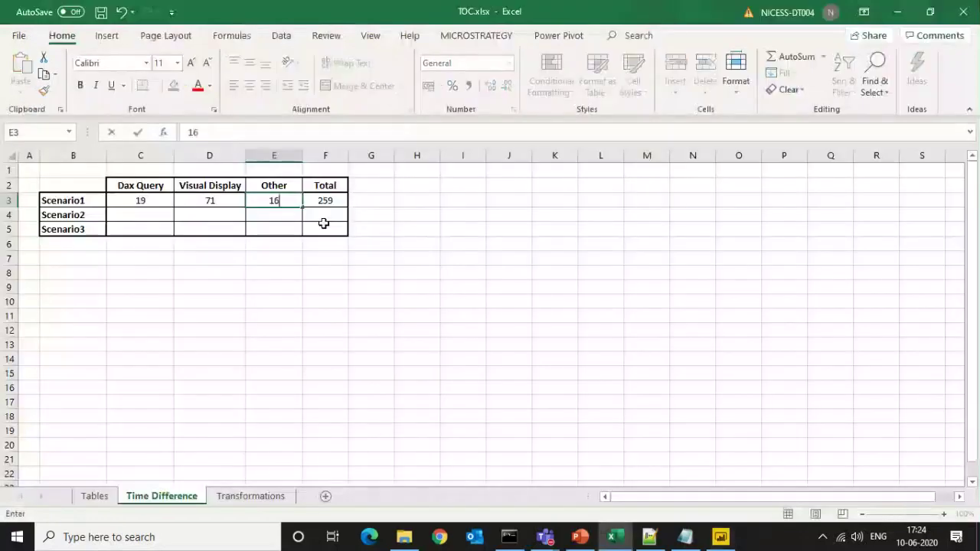
{"action": "key", "text": "Return"}
Save the timing workbook and switch back to Power BI Desktop
{"action": "key", "text": "Left"}
{"action": "key", "text": "Down"}
{"action": "key", "text": "Left"}
{"action": "key", "text": "Down"}
{"action": "key", "text": "Down"}
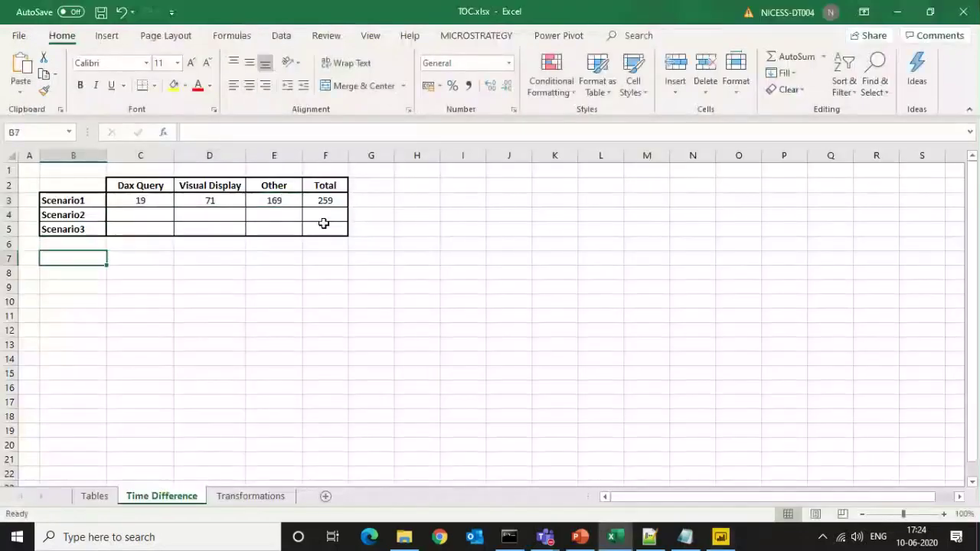
{"action": "key", "text": "ctrl+s"}
{"action": "key", "text": "alt+Tab"}
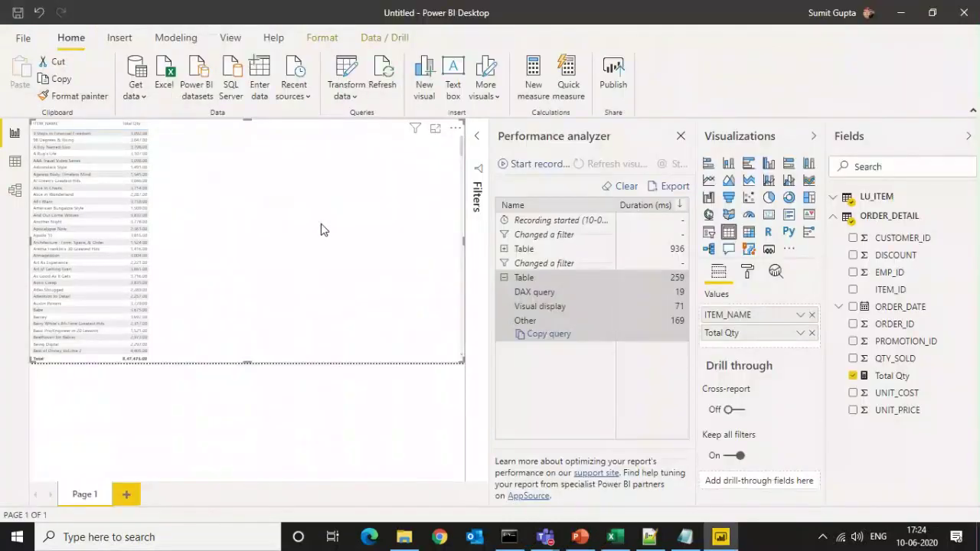
Close the Performance analyzer and remove the table visual from the report page
{"action": "left_click", "coordinate": [680, 137]}
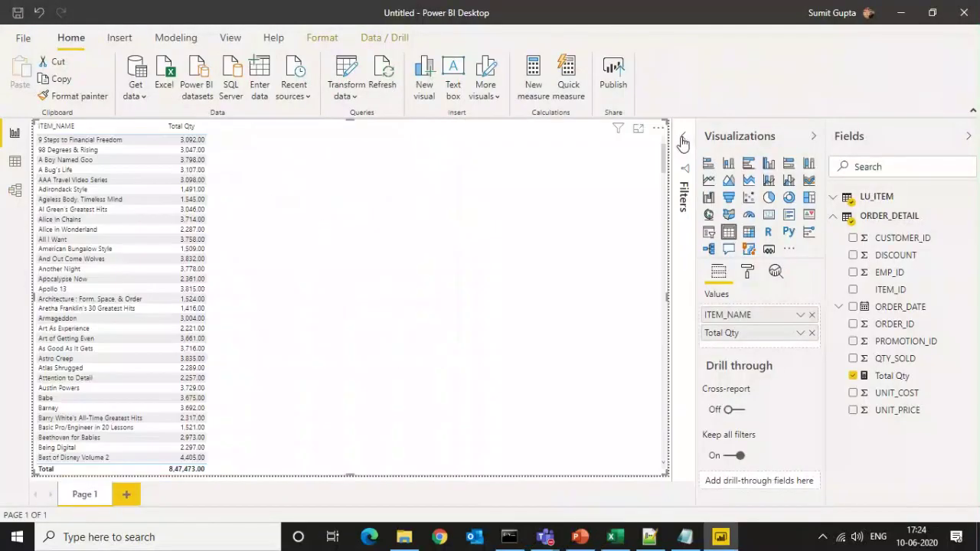
{"action": "left_click", "coordinate": [657, 128]}
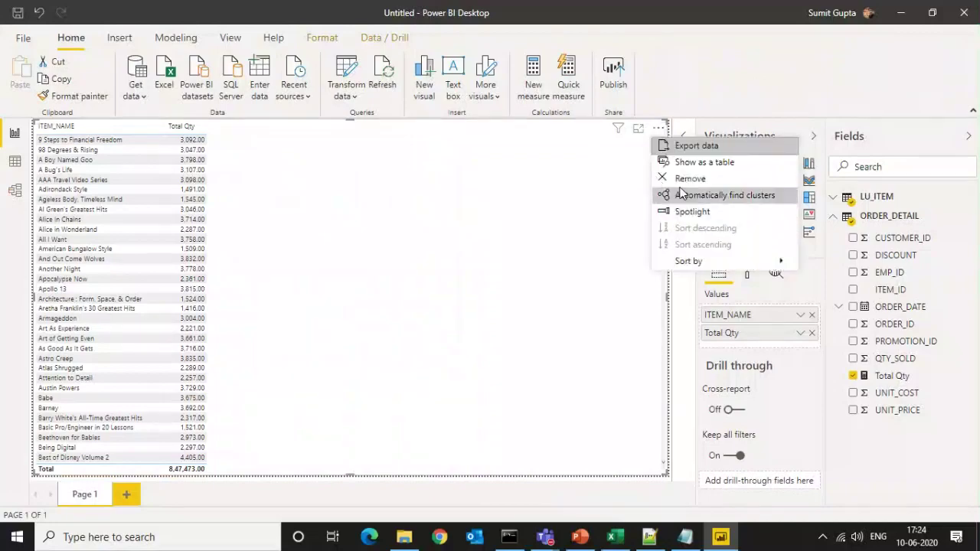
{"action": "left_click", "coordinate": [689, 178]}
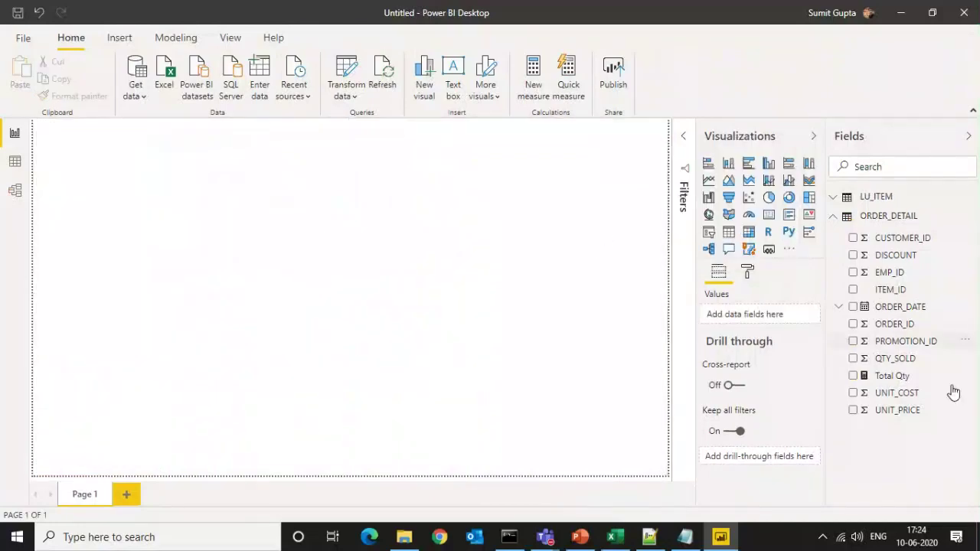
Delete the Total Qty measure from the ORDER_DETAIL table
{"action": "left_click", "coordinate": [966, 376]}
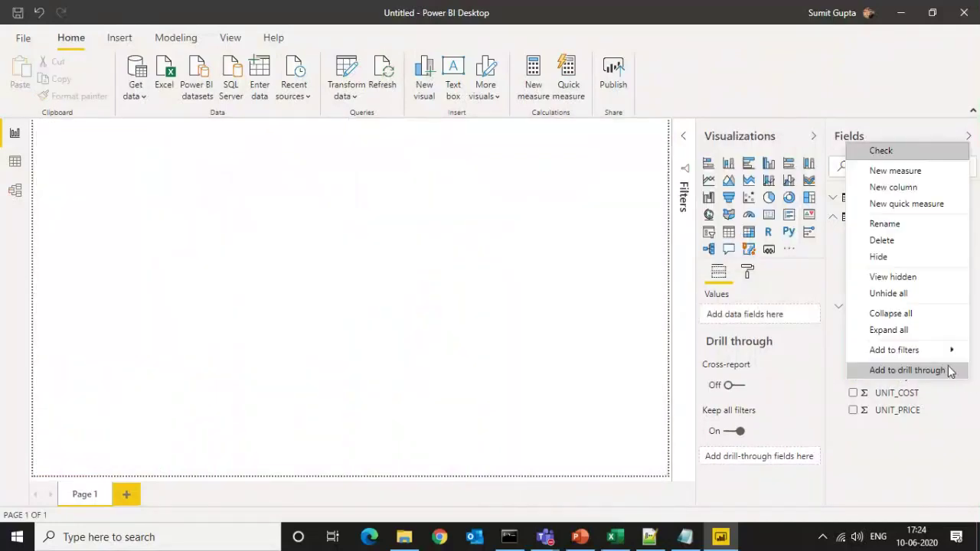
{"action": "left_click", "coordinate": [882, 242]}
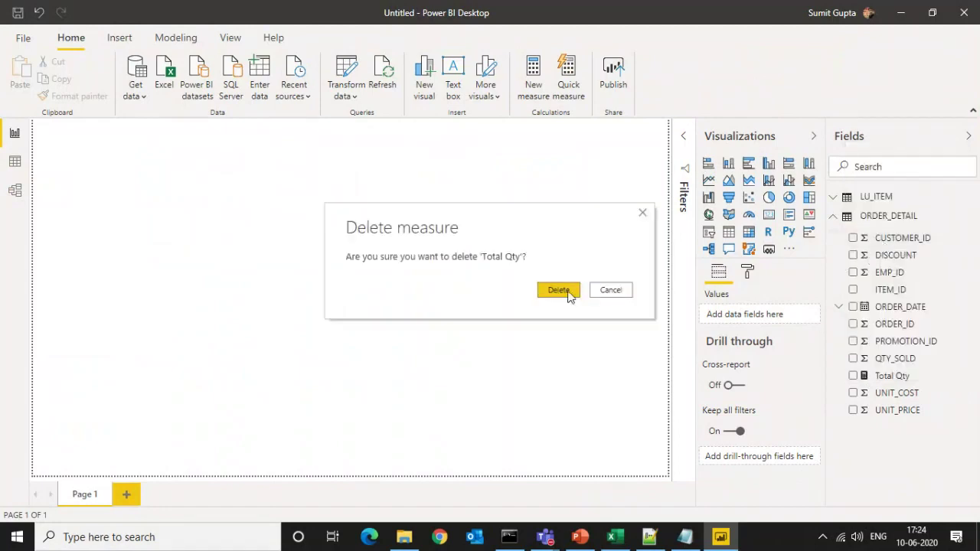
{"action": "left_click", "coordinate": [556, 292]}
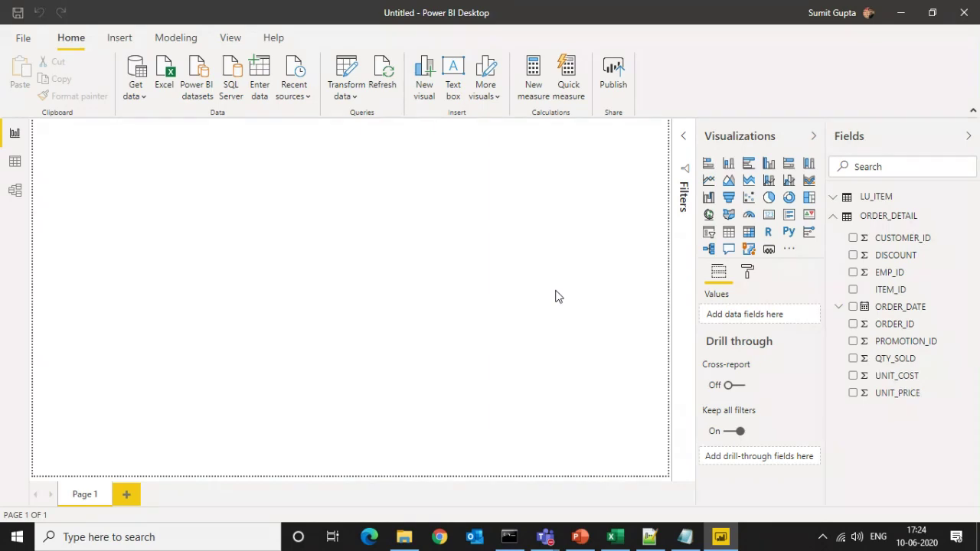
Clear both the data cache and the Q&A cache in the global data load options
{"action": "left_click", "coordinate": [23, 39]}
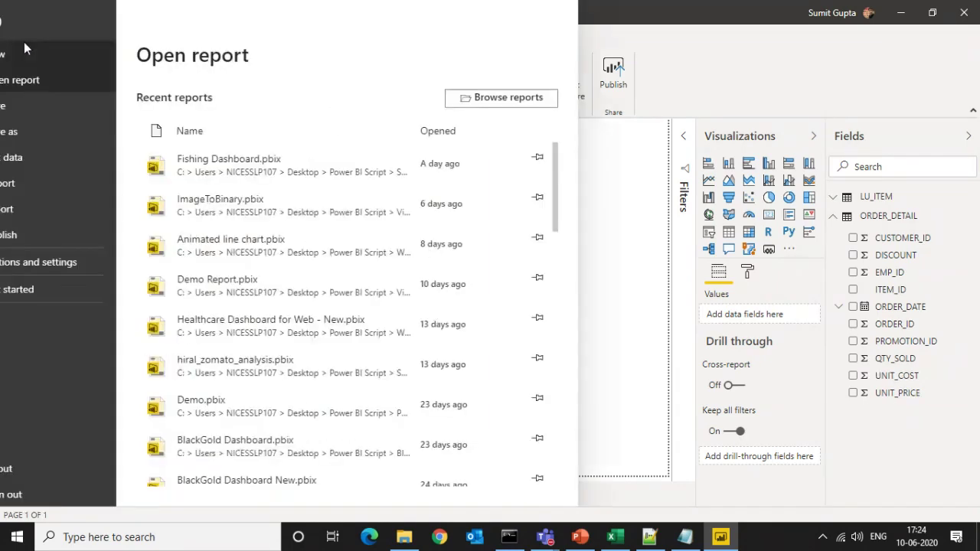
{"action": "left_click", "coordinate": [77, 260]}
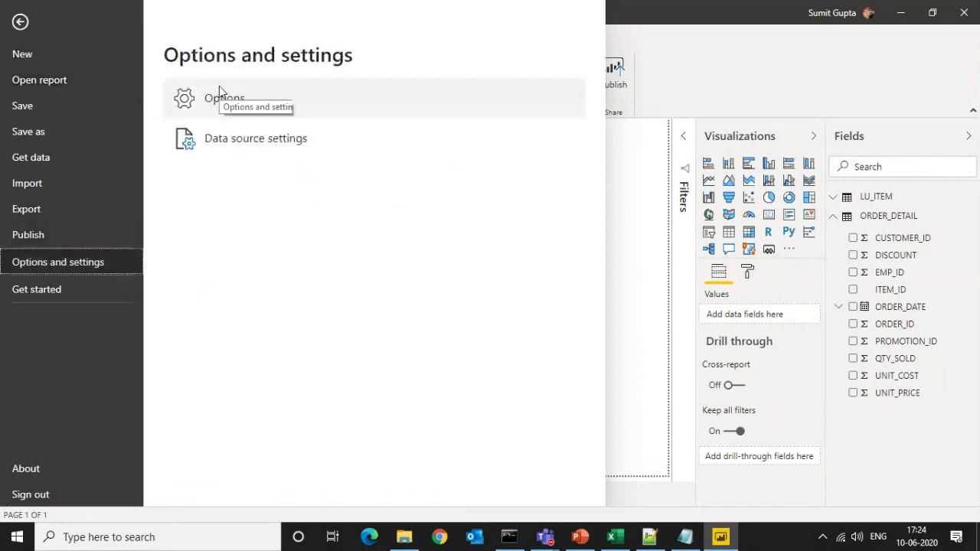
{"action": "left_click", "coordinate": [219, 86]}
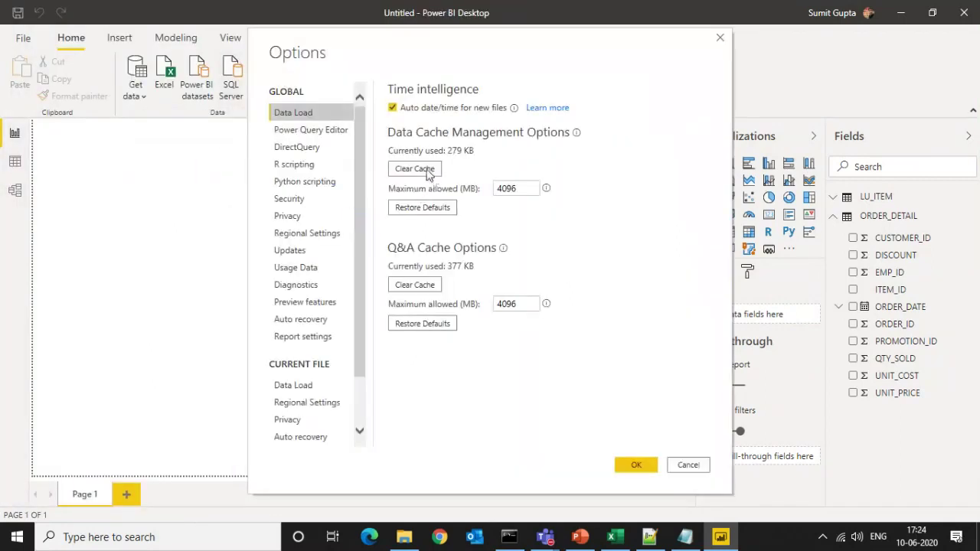
{"action": "left_click", "coordinate": [420, 170]}
{"action": "left_click", "coordinate": [418, 285]}
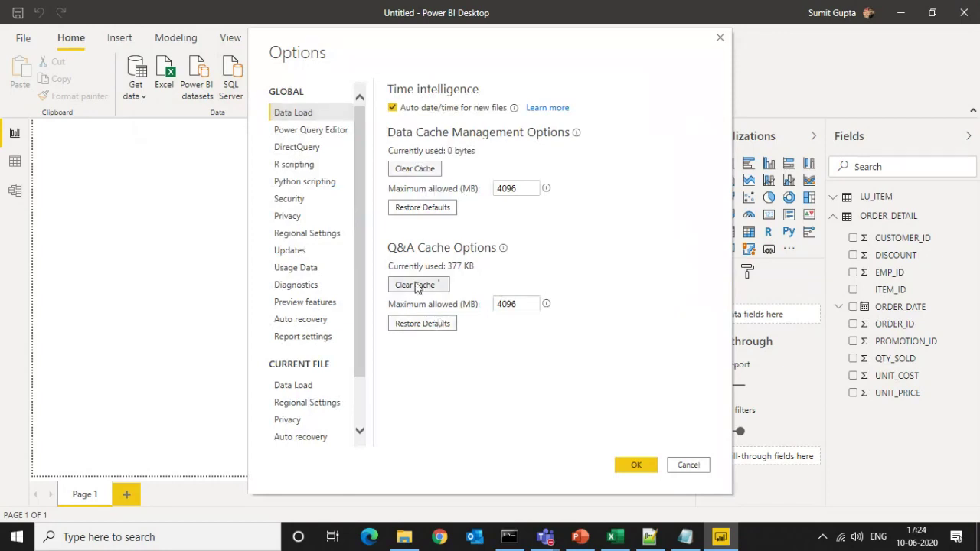
{"action": "left_click", "coordinate": [629, 466]}
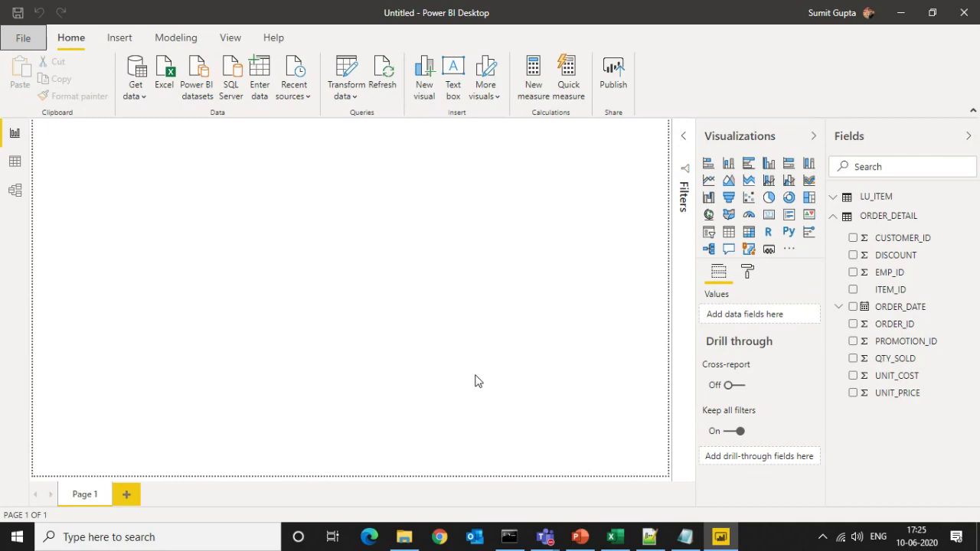
In the data view, start a new calculated table named Agg Table that uses SUMMARIZE on ORDER_DETAIL
{"action": "left_click", "coordinate": [14, 164]}
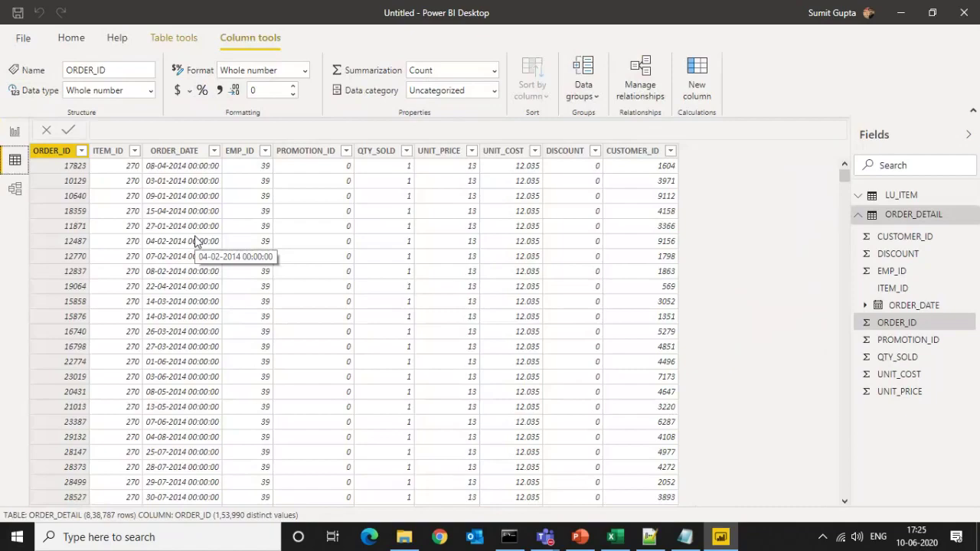
{"action": "left_click", "coordinate": [71, 37]}
{"action": "left_click", "coordinate": [551, 80]}
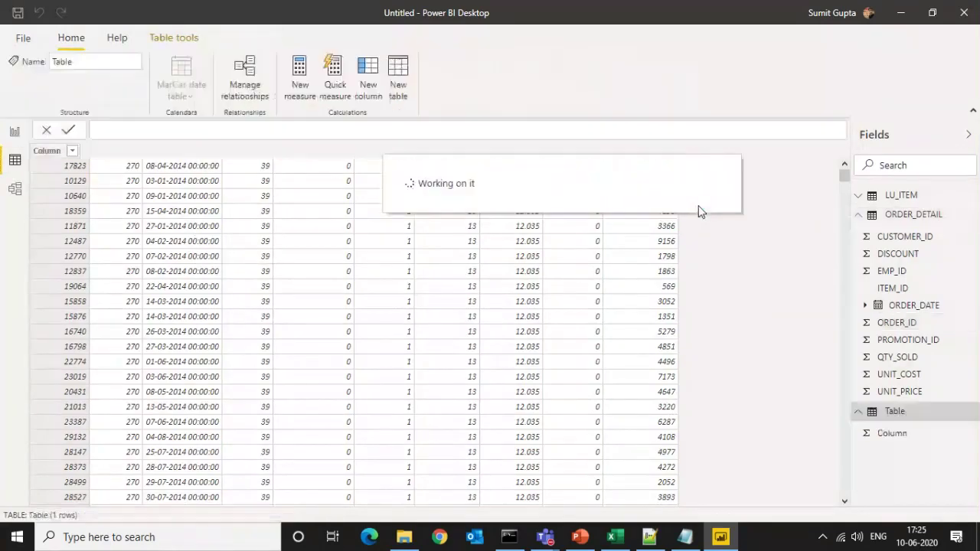
{"action": "type", "text": "Ag"}
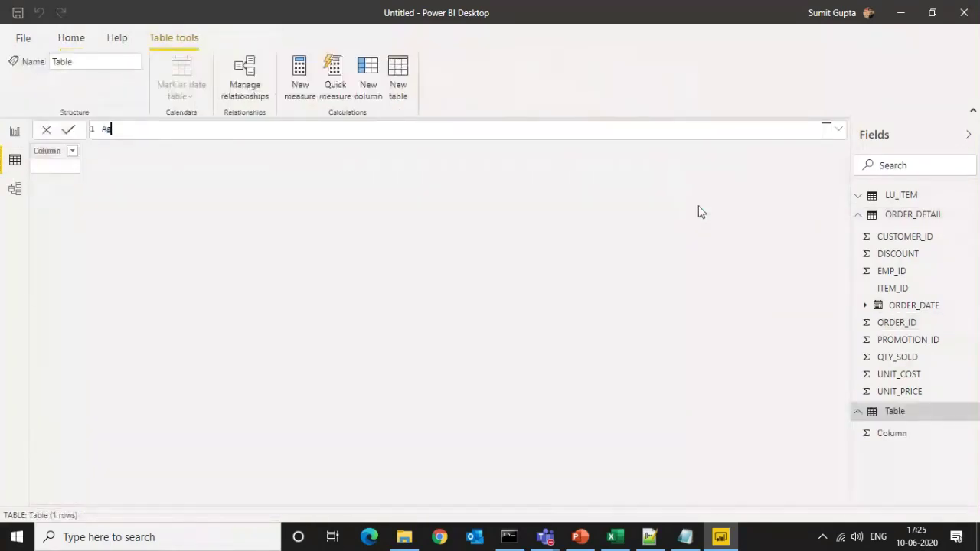
{"action": "type", "text": "g Table = summ"}
{"action": "key", "text": "Tab"}
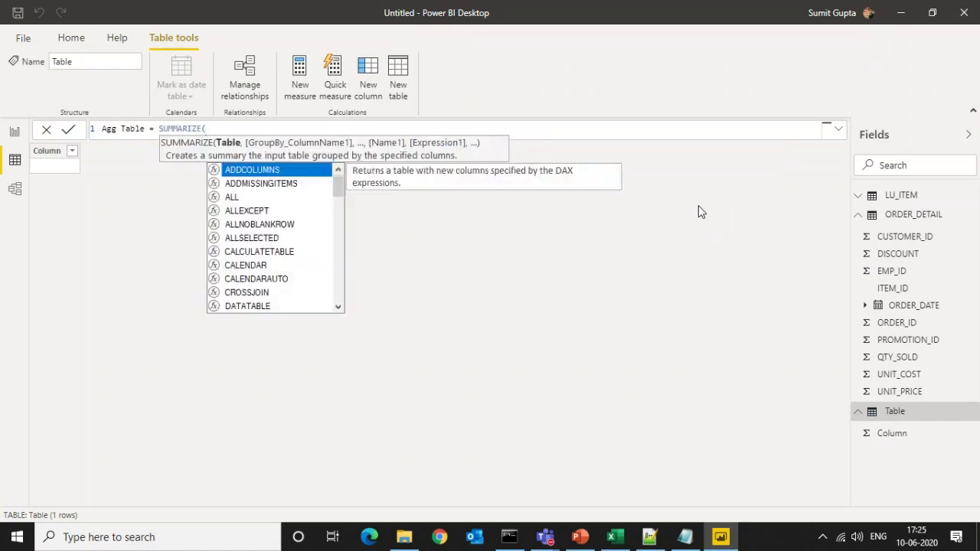
{"action": "type", "text": "or"}
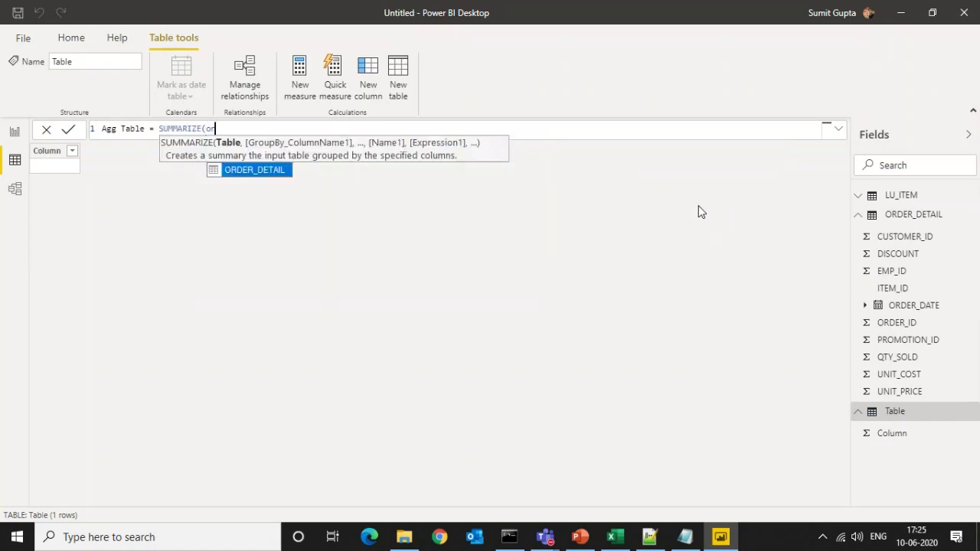
{"action": "key", "text": "Tab"}
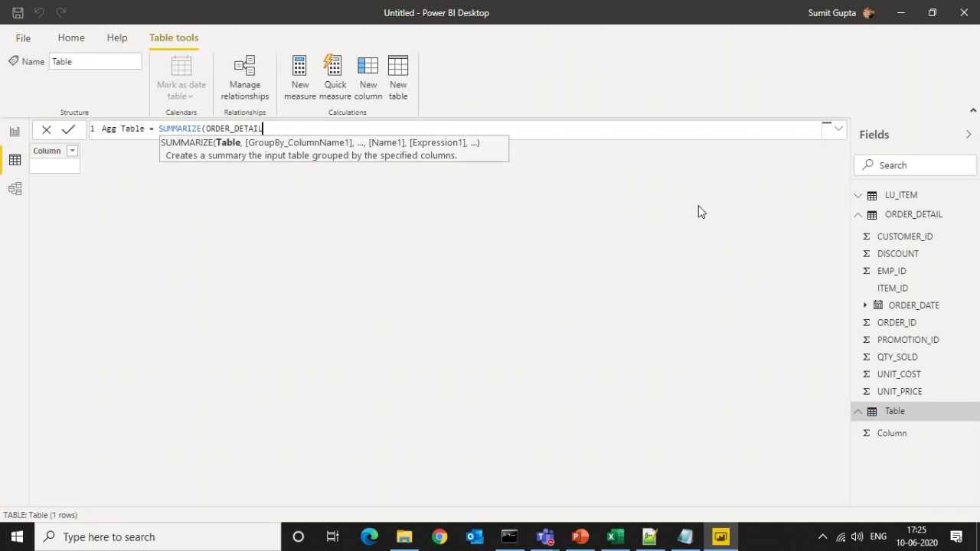
Group the Agg Table summary by ORDER_DETAIL[ITEM_ID]
{"action": "type", "text": ","}
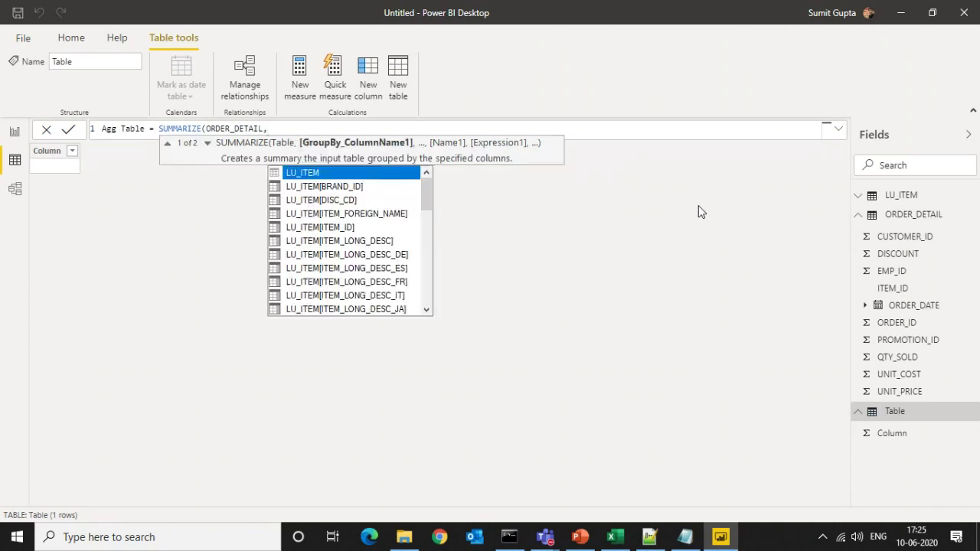
{"action": "type", "text": "or"}
{"action": "key", "text": "Down"}
{"action": "key", "text": "Down"}
{"action": "key", "text": "Down"}
{"action": "key", "text": "Down"}
{"action": "key", "text": "Down"}
{"action": "key", "text": "Tab"}
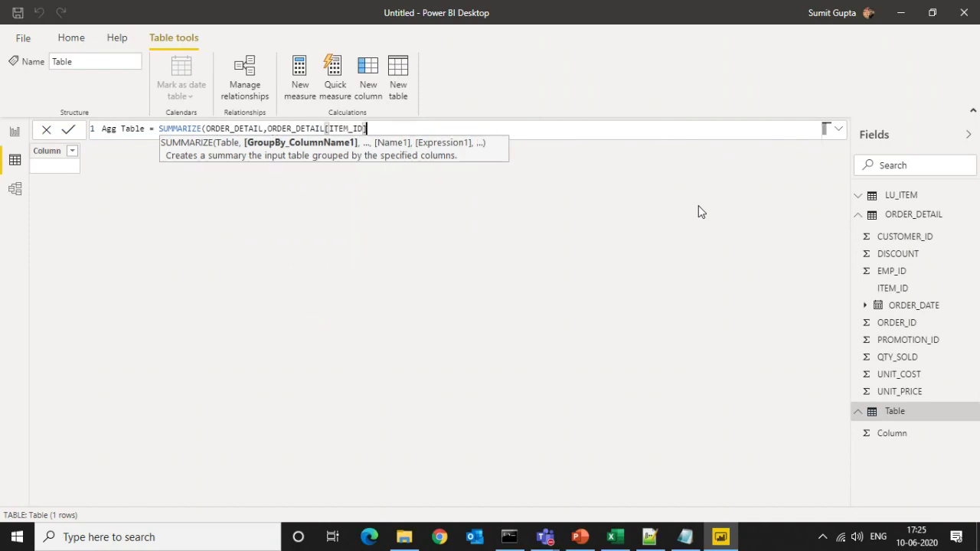
Add a "Qty_Sold" column computed as SUM(ORDER_DETAIL[QTY_SOLD]) to the Agg Table formula and commit it
{"action": "type", "text": ","}
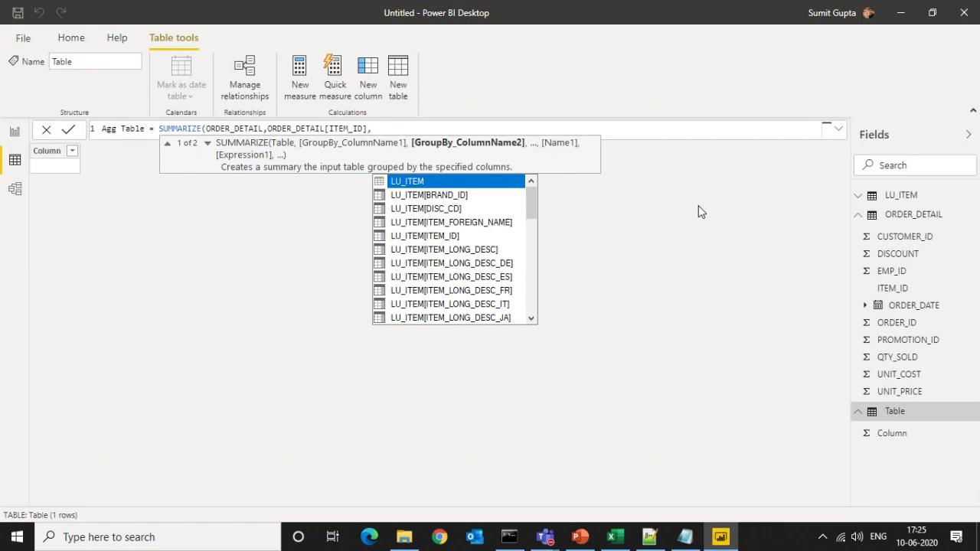
{"action": "type", "text": "\""}
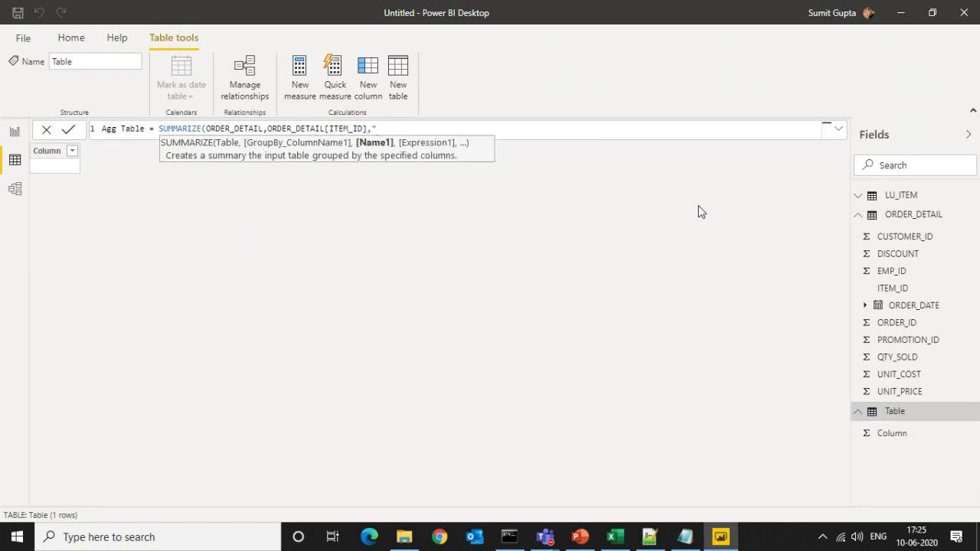
{"action": "type", "text": "Qty_Sold\", SUM("}
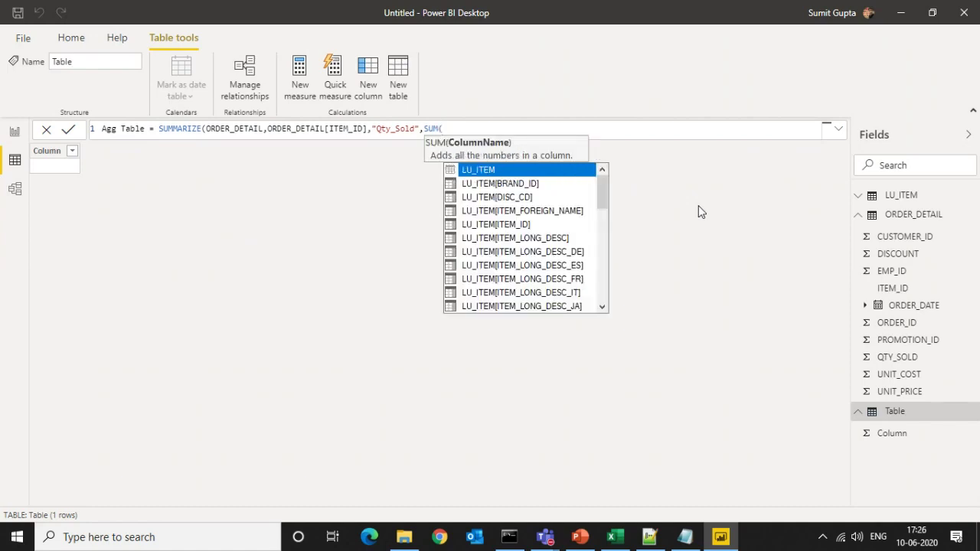
{"action": "type", "text": "or"}
{"action": "key", "text": "Down"}
{"action": "key", "text": "Down"}
{"action": "key", "text": "Down"}
{"action": "key", "text": "Down"}
{"action": "key", "text": "Down"}
{"action": "key", "text": "Down"}
{"action": "key", "text": "Down"}
{"action": "key", "text": "Down"}
{"action": "key", "text": "Down"}
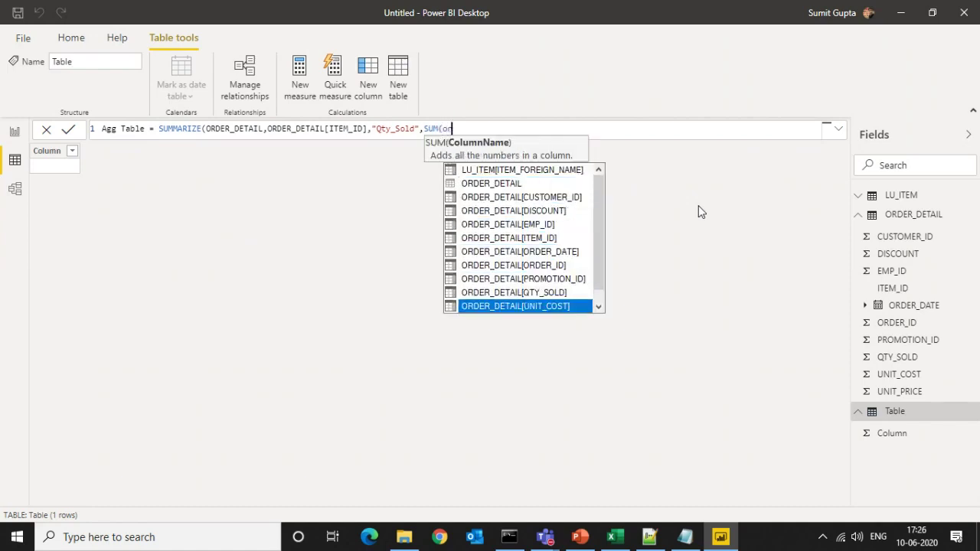
{"action": "key", "text": "Up"}
{"action": "key", "text": "Tab"}
{"action": "type", "text": ")))"}
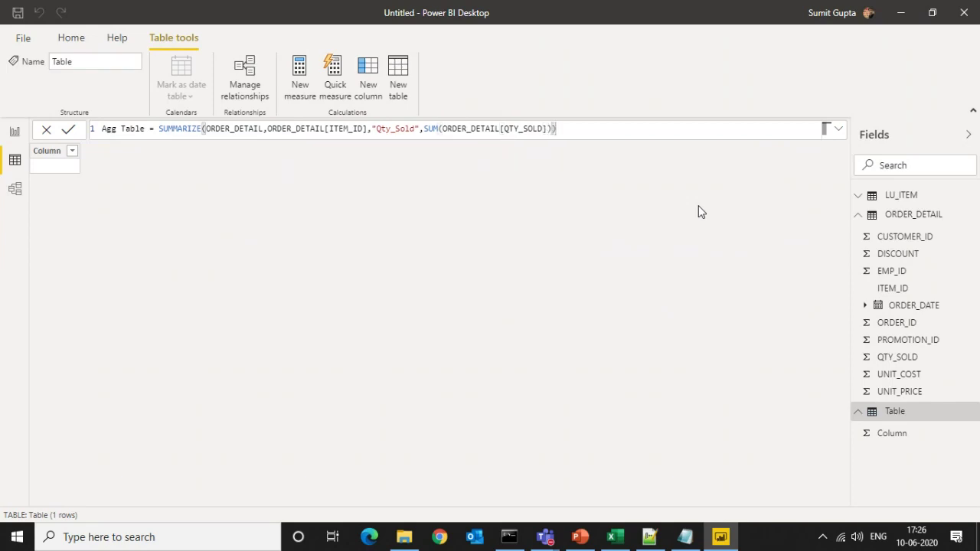
{"action": "key", "text": "Return"}
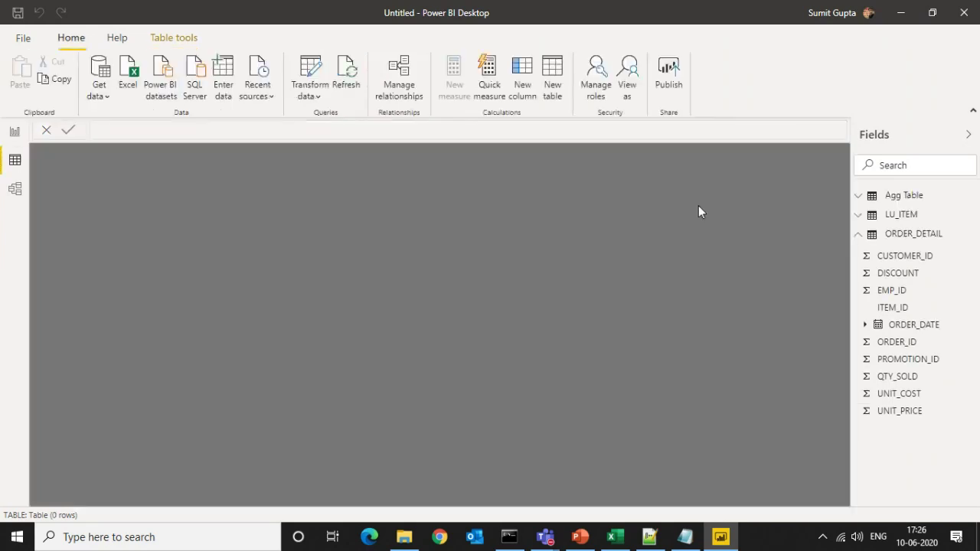
In Agg Table, start a new calculated column named Item Description that uses LOOKUPVALUE
{"action": "left_click", "coordinate": [890, 197]}
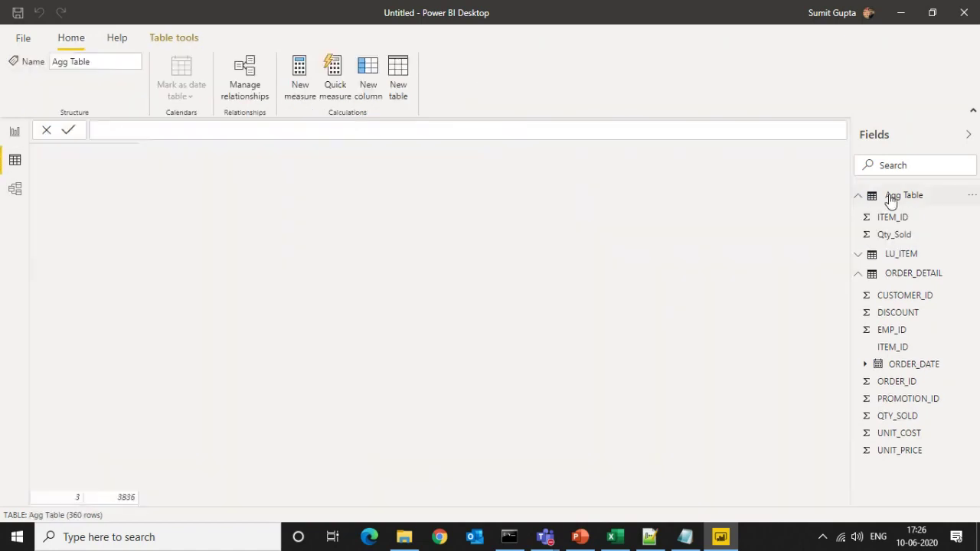
{"action": "left_click", "coordinate": [51, 152]}
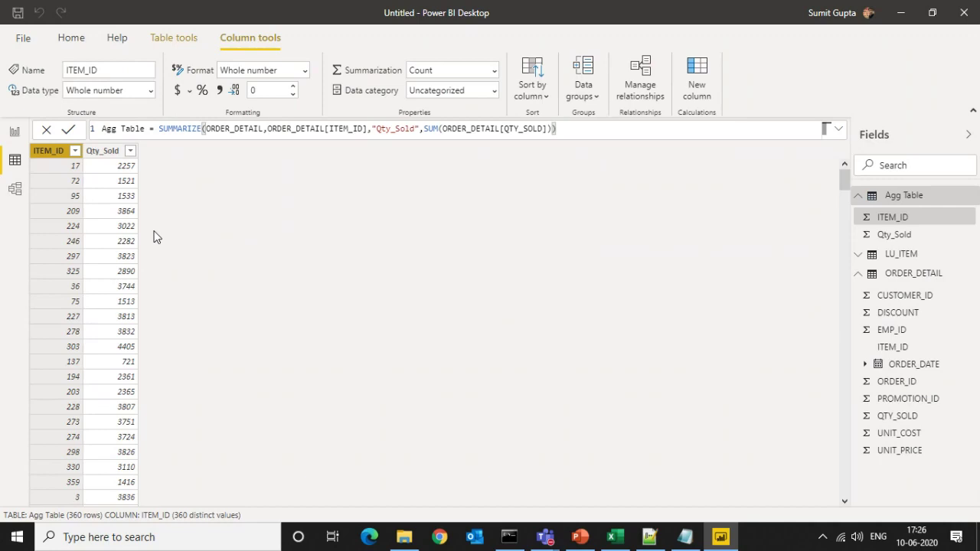
{"action": "left_click", "coordinate": [72, 37]}
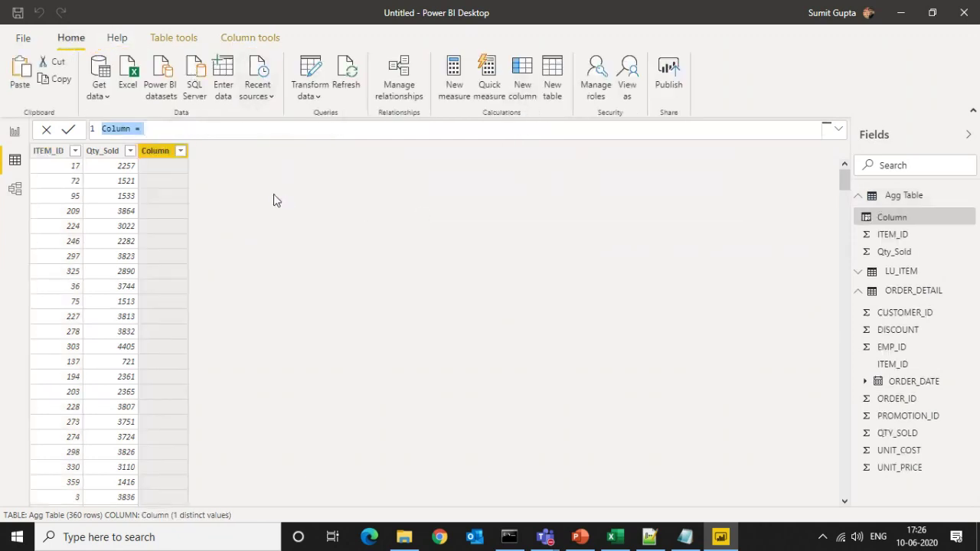
{"action": "type", "text": "Item Des"}
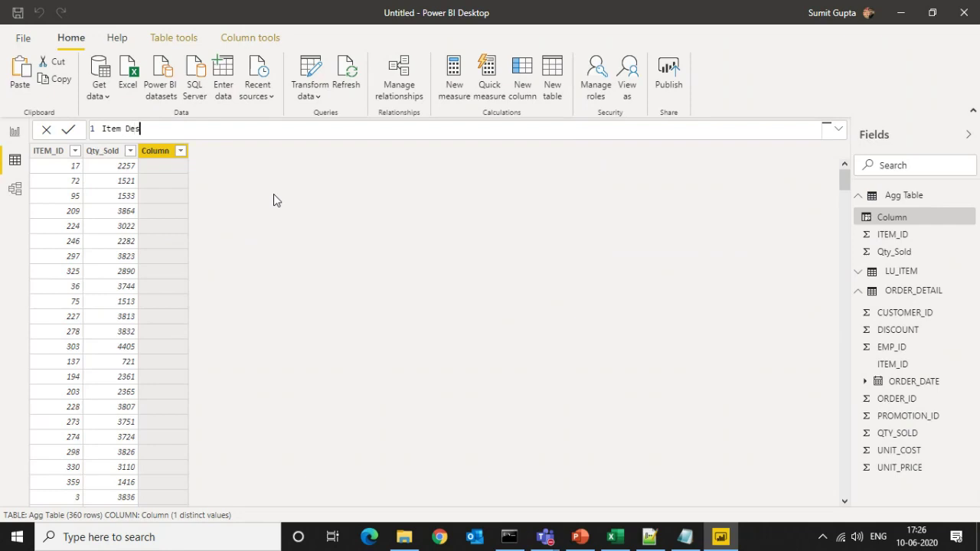
{"action": "type", "text": "cription = lo"}
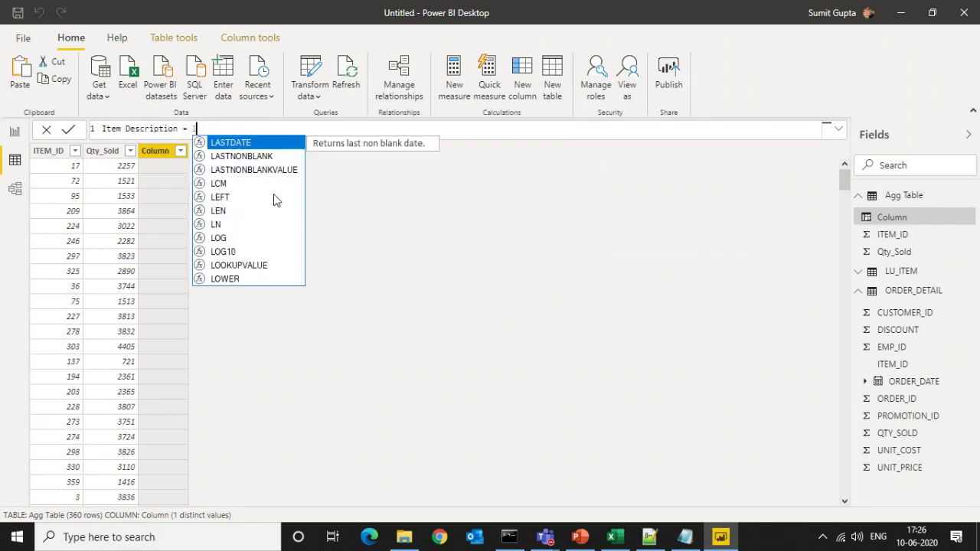
{"action": "key", "text": "Down"}
{"action": "key", "text": "Down"}
{"action": "key", "text": "Tab"}
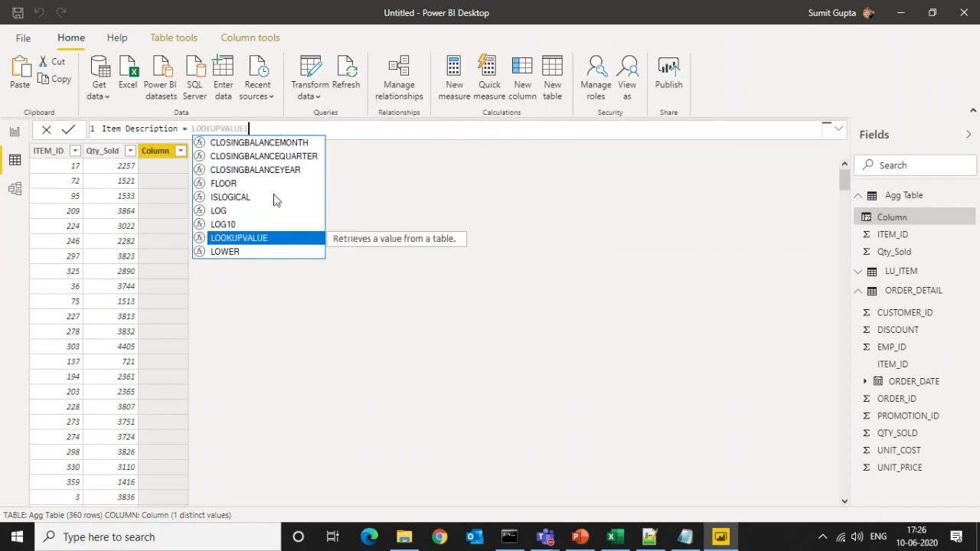
Set LU_ITEM[ITEM_NAME] as the result column of the LOOKUPVALUE formula
{"action": "key", "text": "Down"}
{"action": "key", "text": "Down"}
{"action": "key", "text": "Down"}
{"action": "key", "text": "Down"}
{"action": "key", "text": "Down"}
{"action": "key", "text": "Down"}
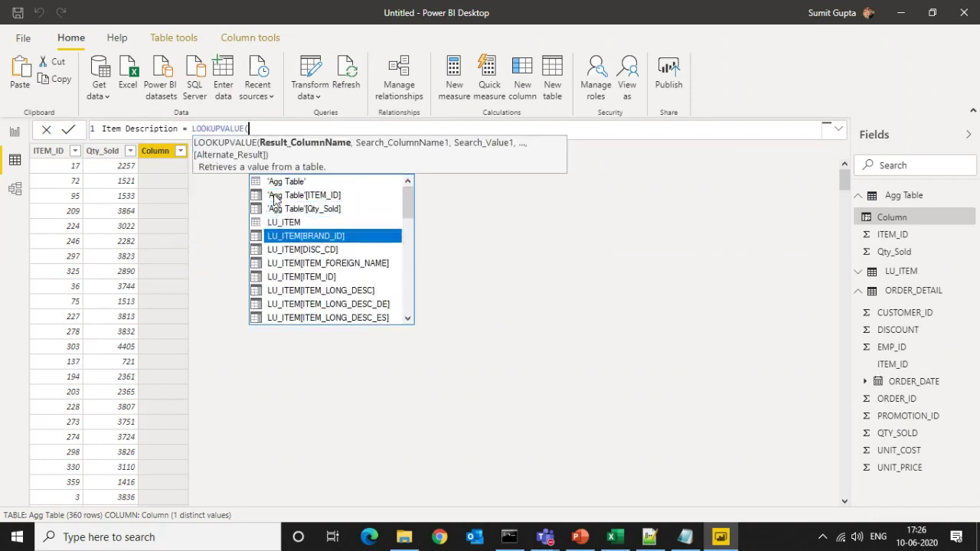
{"action": "key", "text": "Down"}
{"action": "key", "text": "Down"}
{"action": "key", "text": "Down"}
{"action": "key", "text": "Down"}
{"action": "key", "text": "Down"}
{"action": "key", "text": "Down"}
{"action": "key", "text": "Down"}
{"action": "key", "text": "Down"}
{"action": "key", "text": "Down"}
{"action": "key", "text": "Down"}
{"action": "key", "text": "Down"}
{"action": "key", "text": "Down"}
{"action": "key", "text": "Down"}
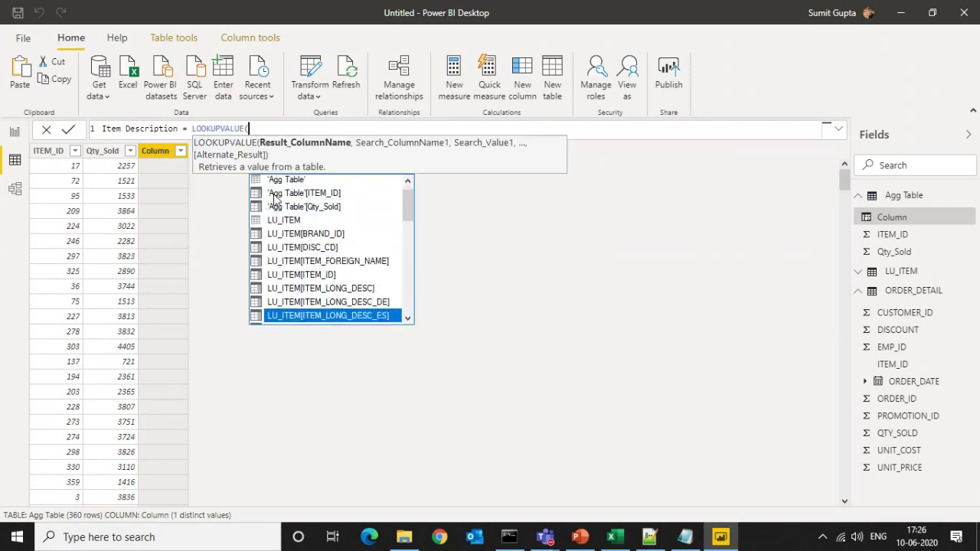
{"action": "key", "text": "Up"}
{"action": "key", "text": "Tab"}
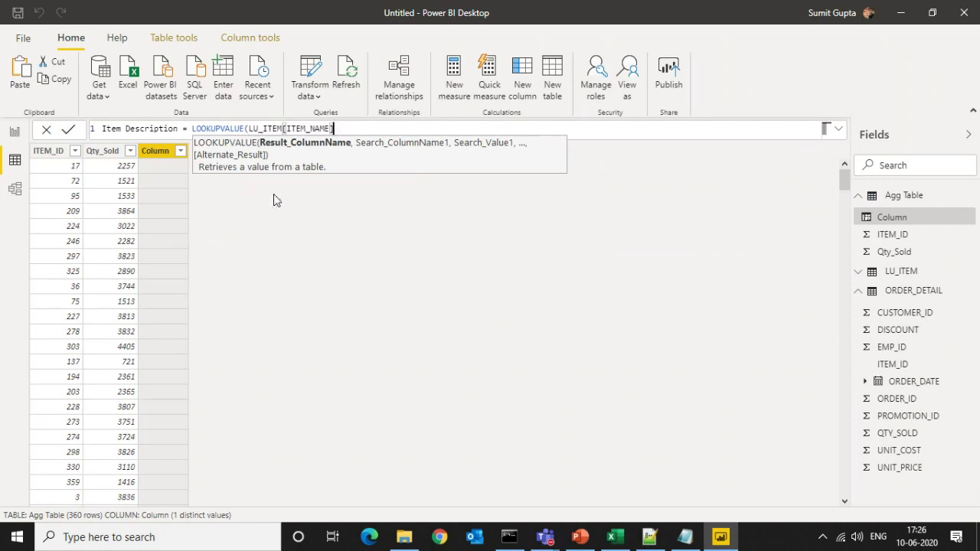
Add LU_ITEM[ITEM_ID] as the search column of the LOOKUPVALUE formula
{"action": "type", "text": ","}
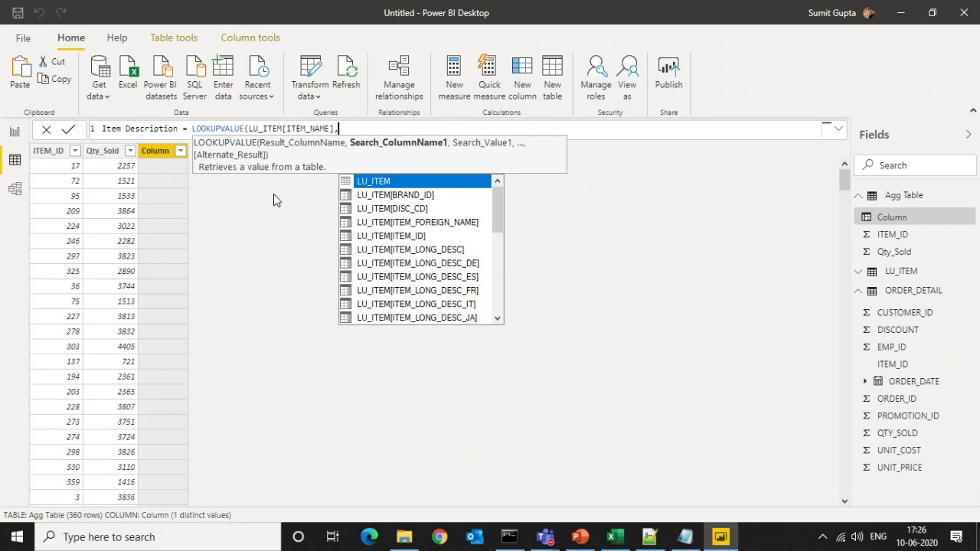
{"action": "type", "text": "lu"}
{"action": "key", "text": "Down"}
{"action": "key", "text": "Down"}
{"action": "key", "text": "Down"}
{"action": "key", "text": "Down"}
{"action": "key", "text": "Tab"}
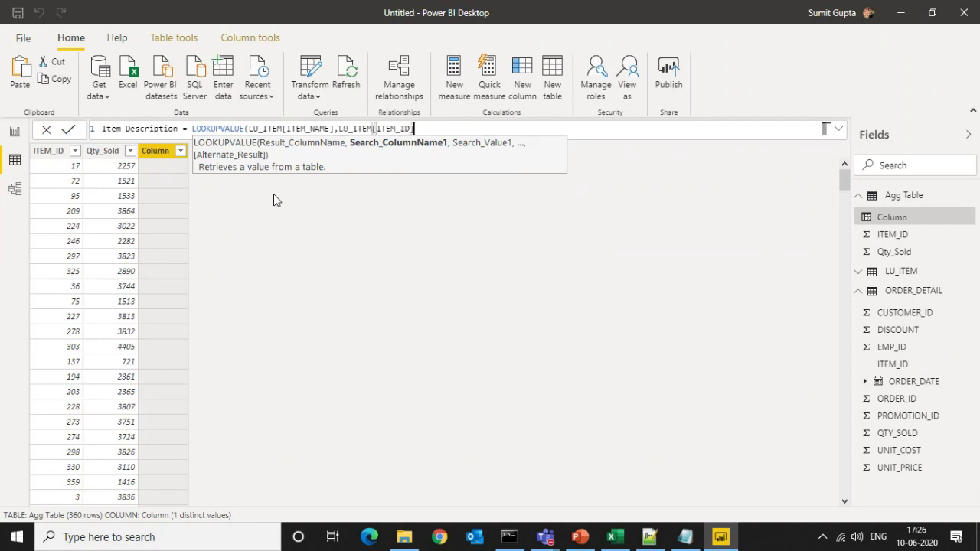
Use Agg Table's own [ITEM_ID] as the lookup search value, close the formula and commit the Item Description column
{"action": "type", "text": ",["}
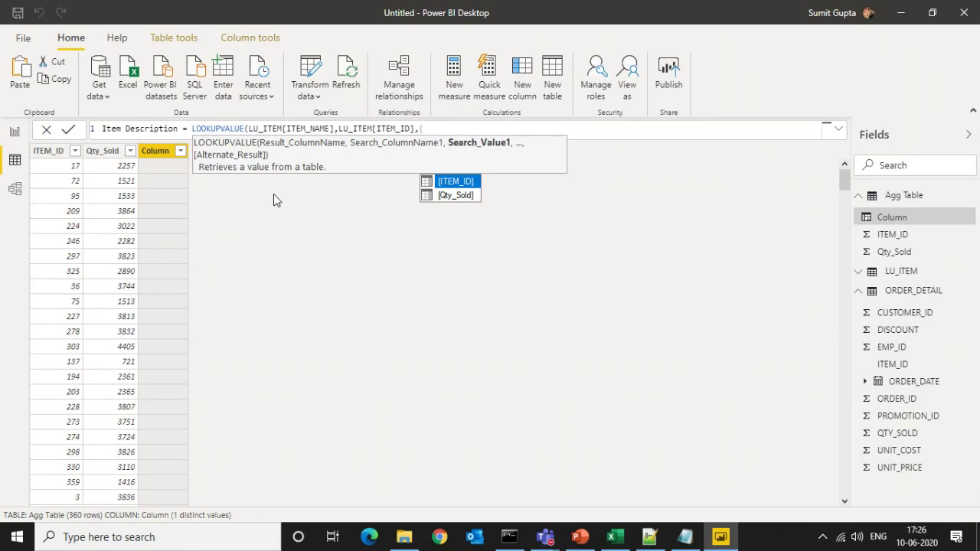
{"action": "key", "text": "Tab"}
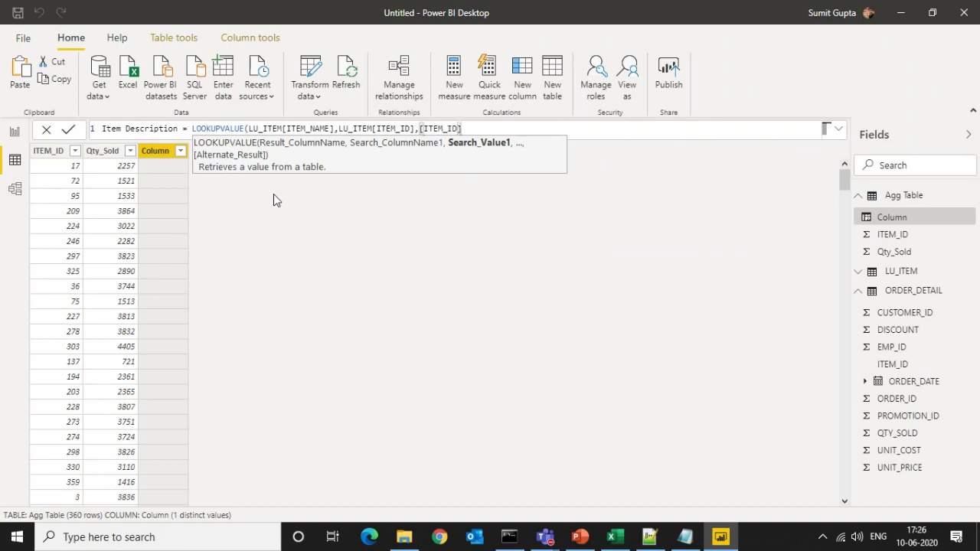
{"action": "type", "text": ")"}
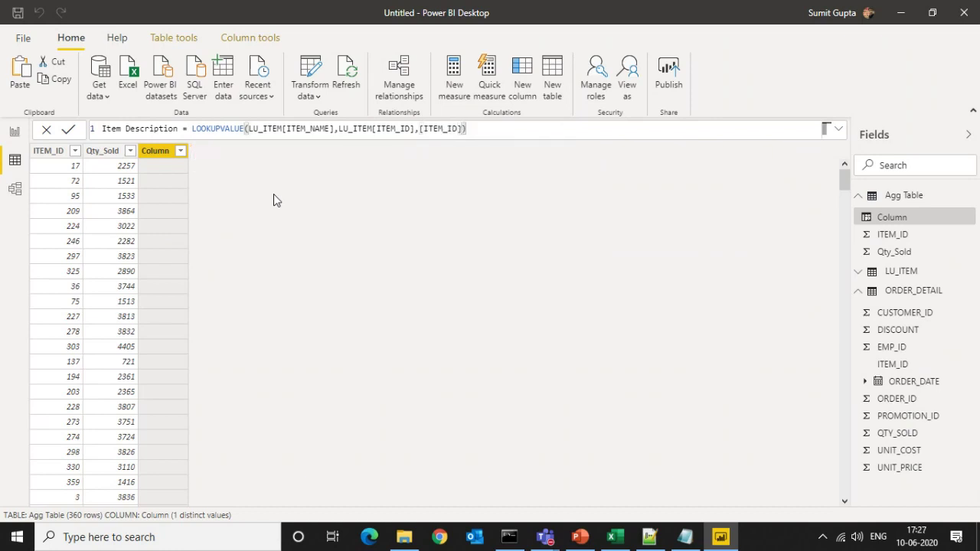
{"action": "left_click", "coordinate": [68, 129]}
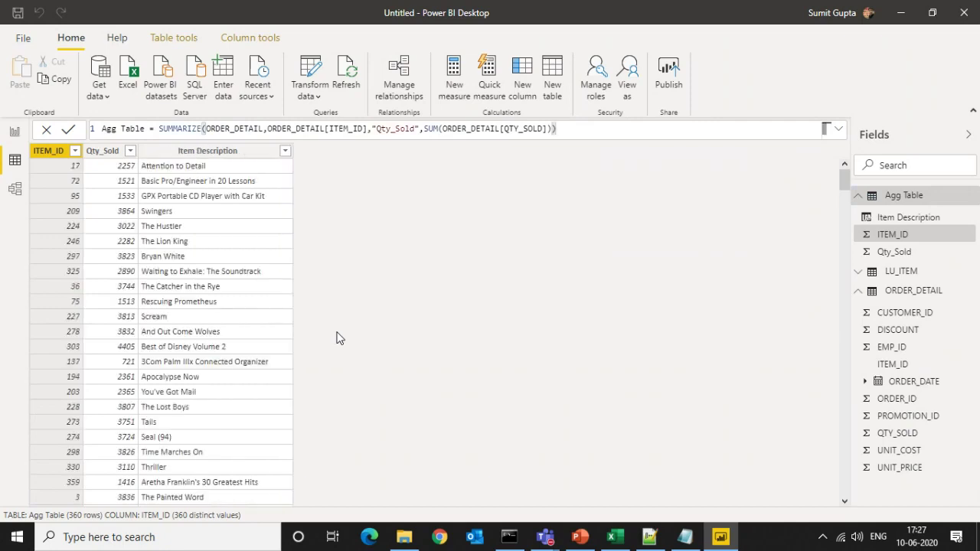
Create a measure in Agg Table defined as Total Qty = SUM([Qty_Sold])
{"action": "left_click", "coordinate": [103, 152]}
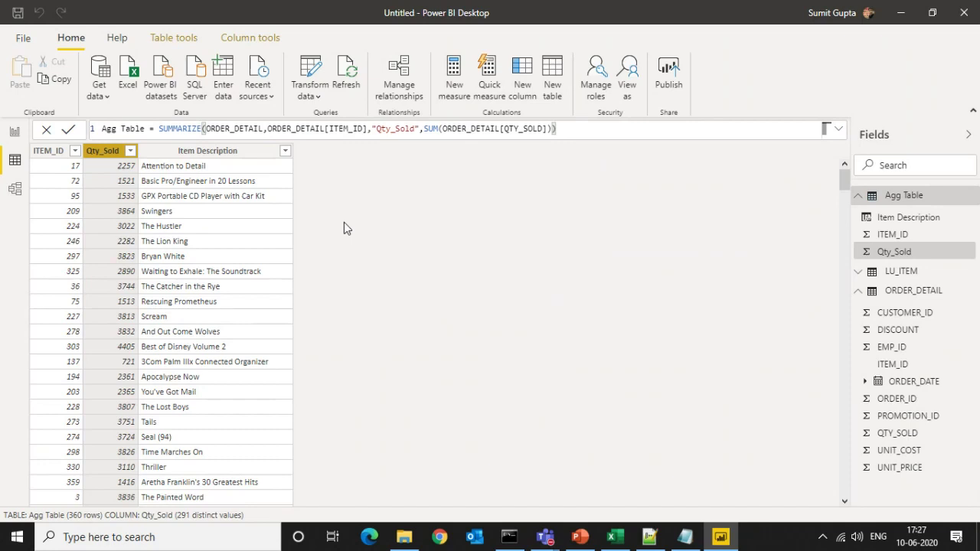
{"action": "left_click", "coordinate": [454, 80]}
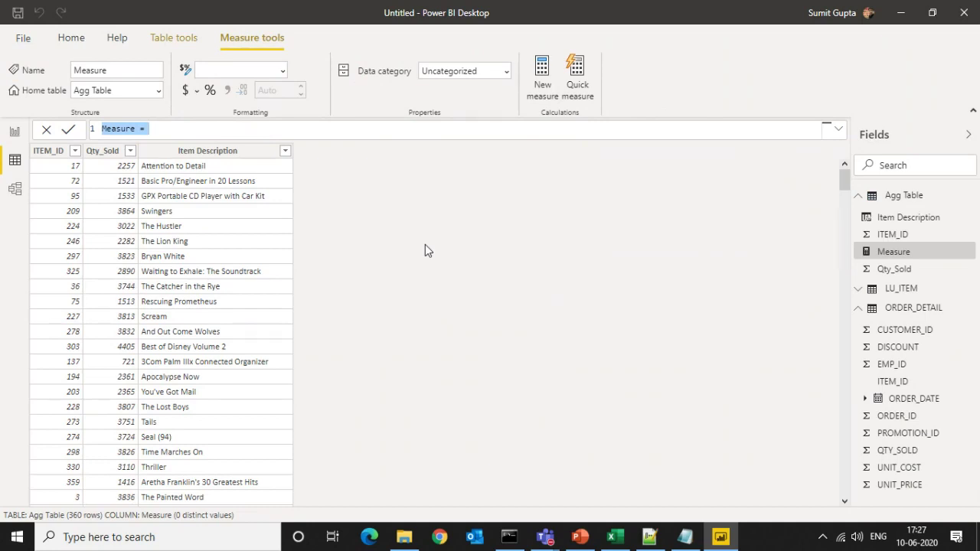
{"action": "type", "text": "Thr"}
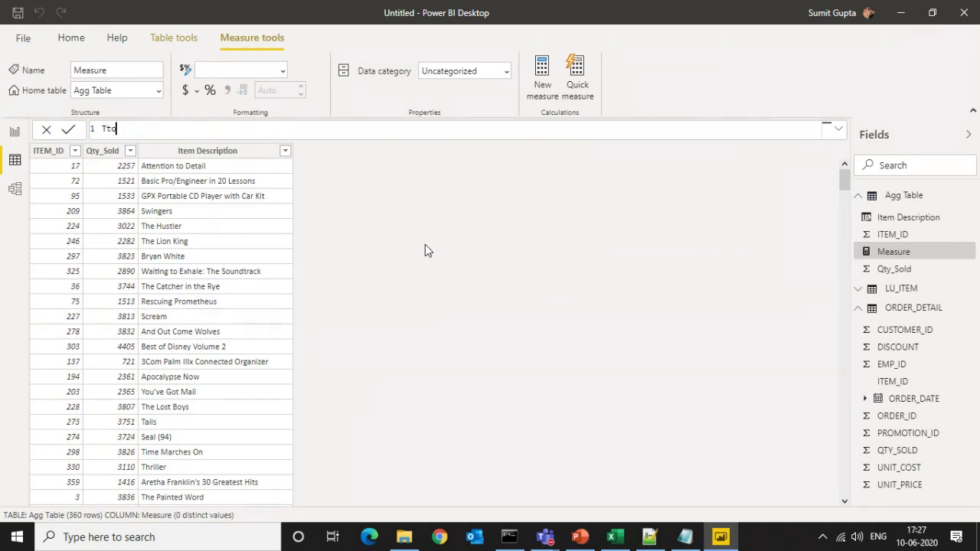
{"action": "type", "text": "e"}
{"action": "key", "text": "BackSpace"}
{"action": "key", "text": "BackSpace"}
{"action": "key", "text": "BackSpace"}
{"action": "type", "text": "otal Qty = SUM(["}
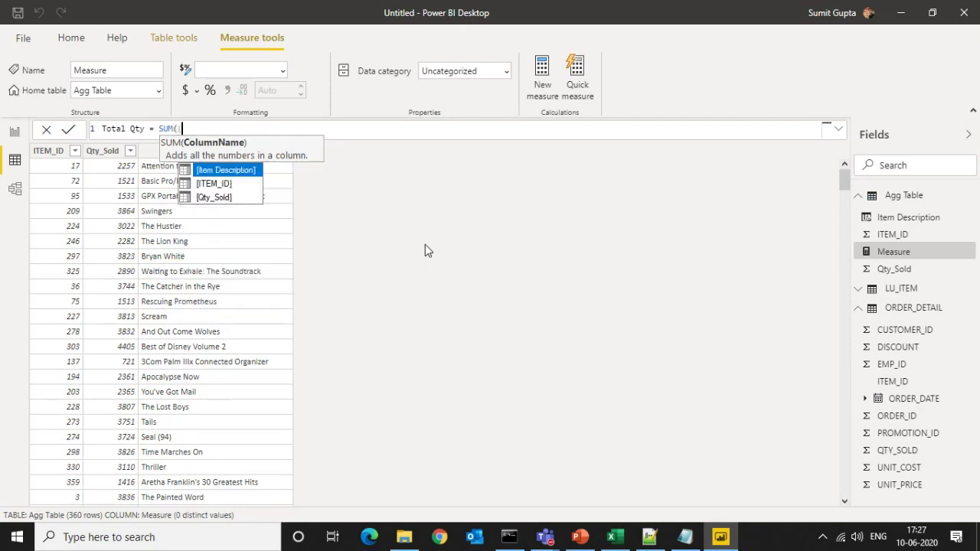
{"action": "key", "text": "Down"}
{"action": "key", "text": "Down"}
{"action": "key", "text": "Tab"}
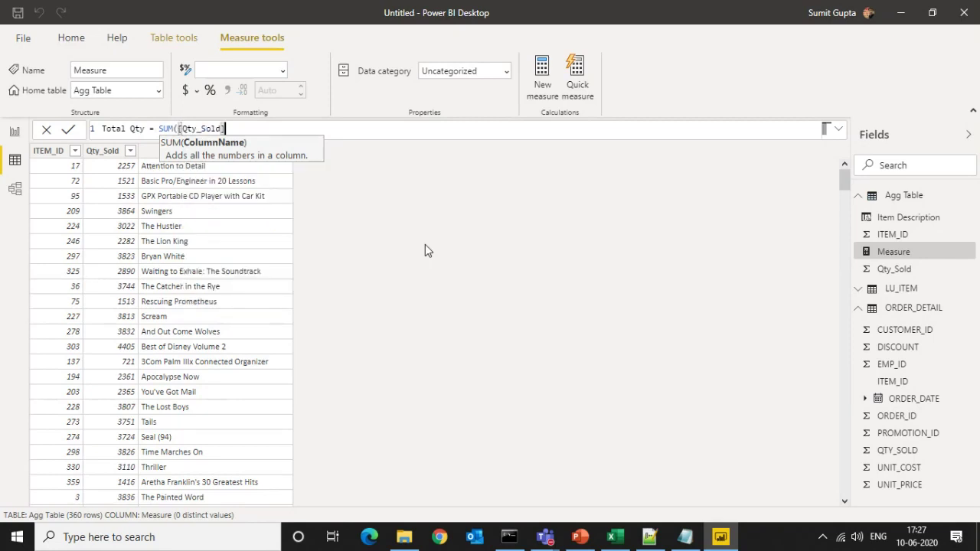
{"action": "type", "text": ")"}
{"action": "key", "text": "Return"}
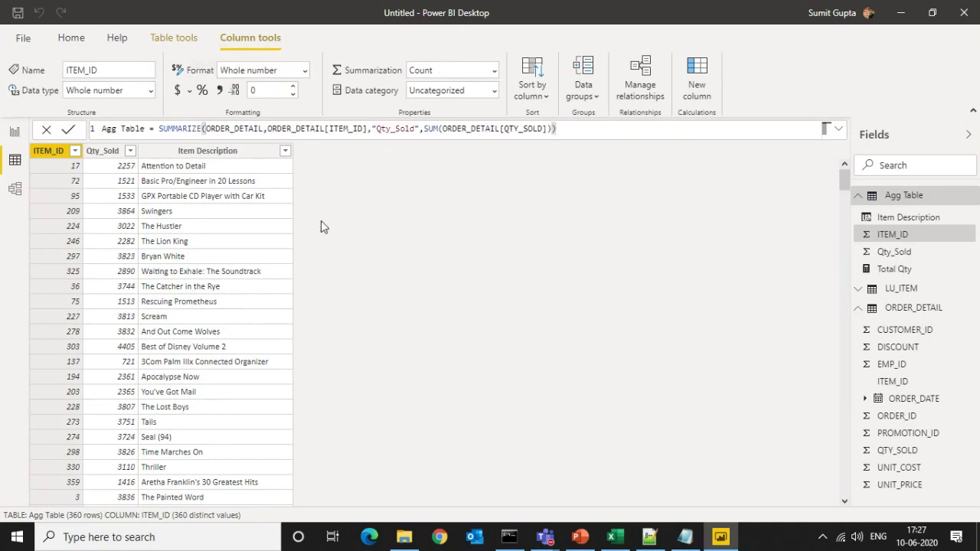
In the report view, add an empty table visual and enlarge it to fill the whole page
{"action": "left_click", "coordinate": [15, 133]}
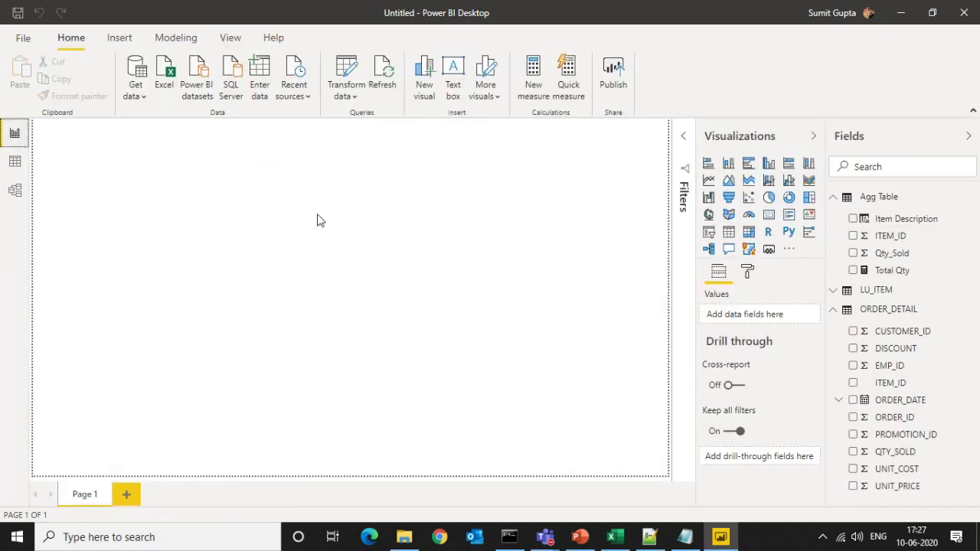
{"action": "left_click", "coordinate": [727, 233]}
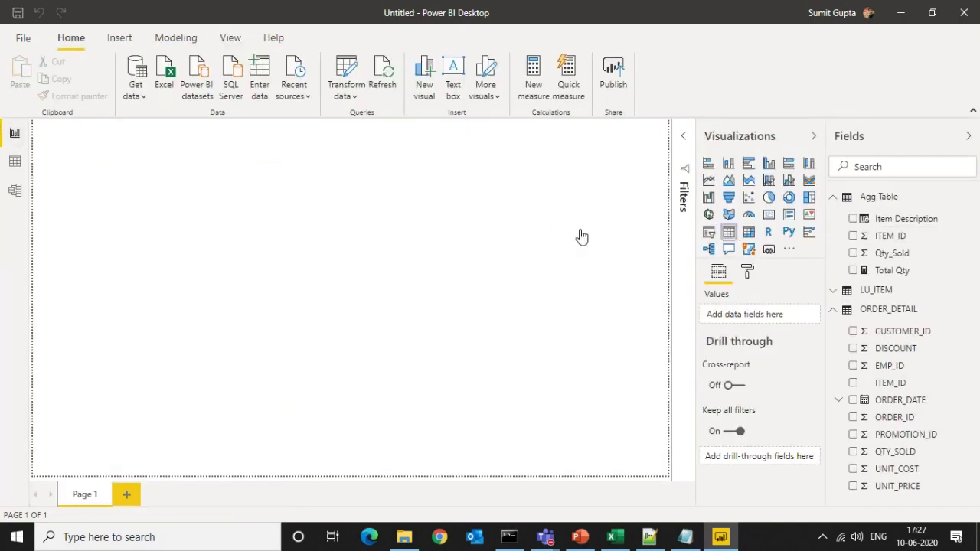
{"action": "left_click_drag", "start_coordinate": [43, 140], "coordinate": [38, 141]}
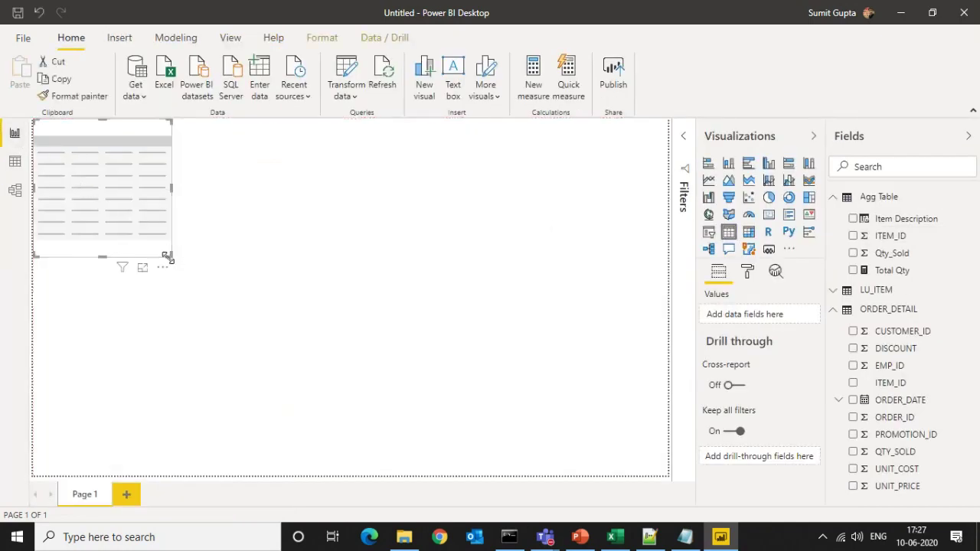
{"action": "left_click_drag", "start_coordinate": [168, 259], "coordinate": [728, 510]}
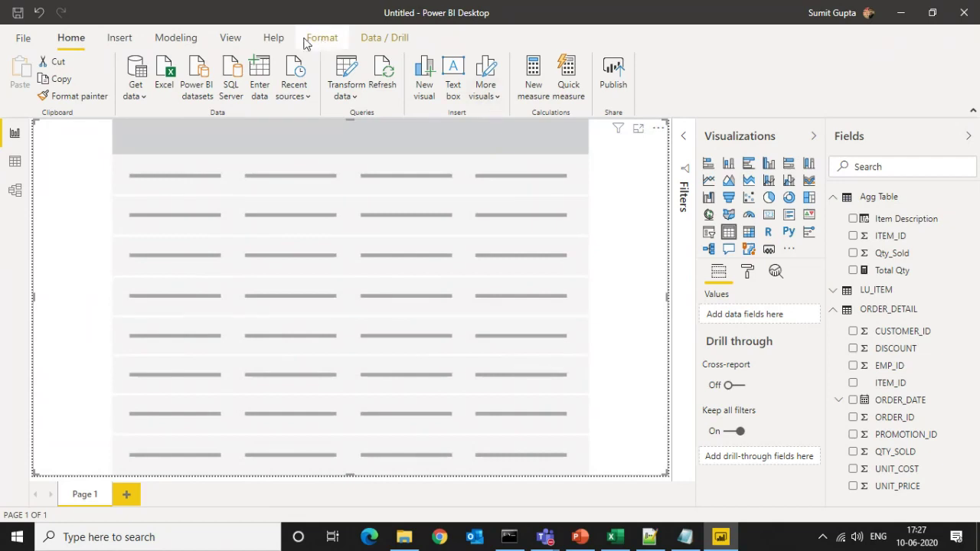
Show the Performance analyzer, narrow its pane, and start recording
{"action": "left_click", "coordinate": [230, 40]}
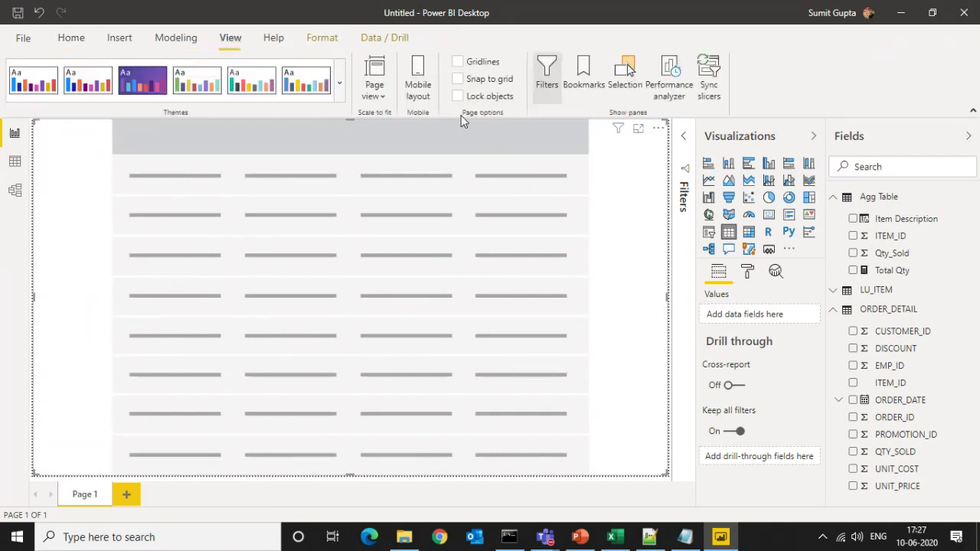
{"action": "left_click", "coordinate": [669, 77]}
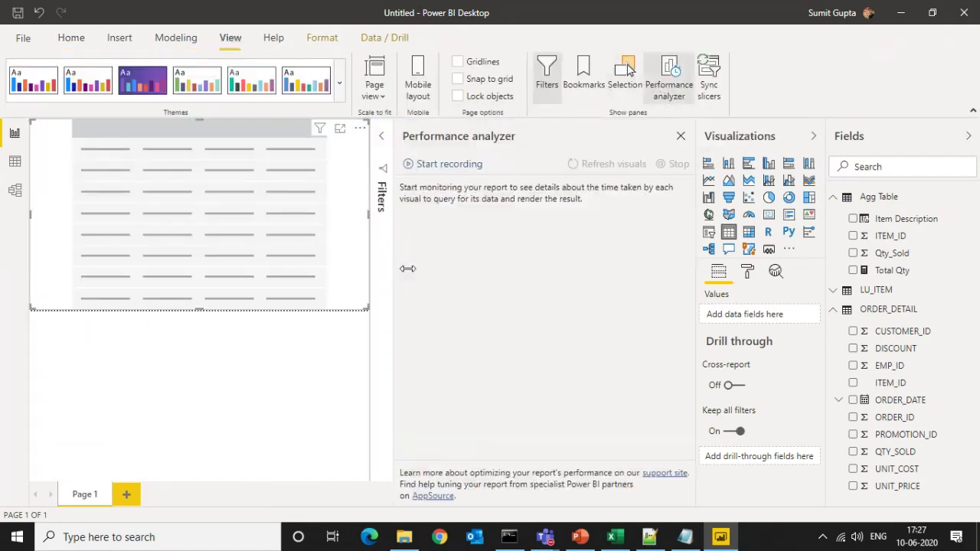
{"action": "left_click_drag", "start_coordinate": [392, 270], "coordinate": [488, 276]}
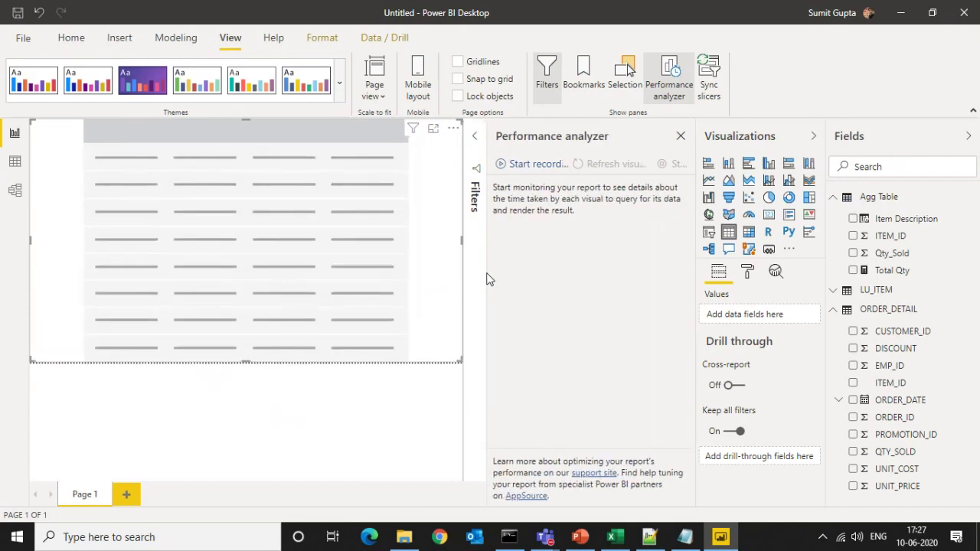
{"action": "left_click", "coordinate": [532, 166]}
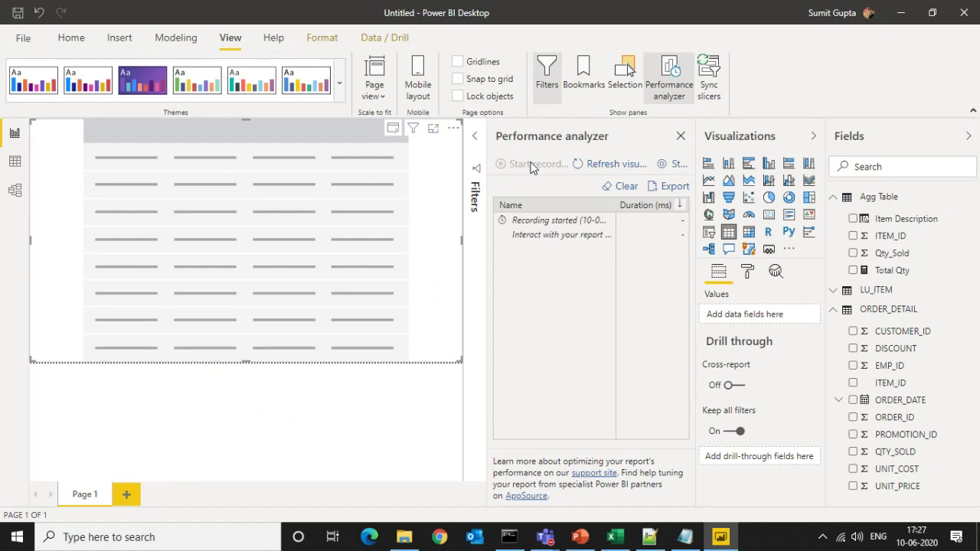
Add Item Description and Total Qty from Agg Table to the table visual, and stop the performance recording
{"action": "left_click", "coordinate": [852, 220]}
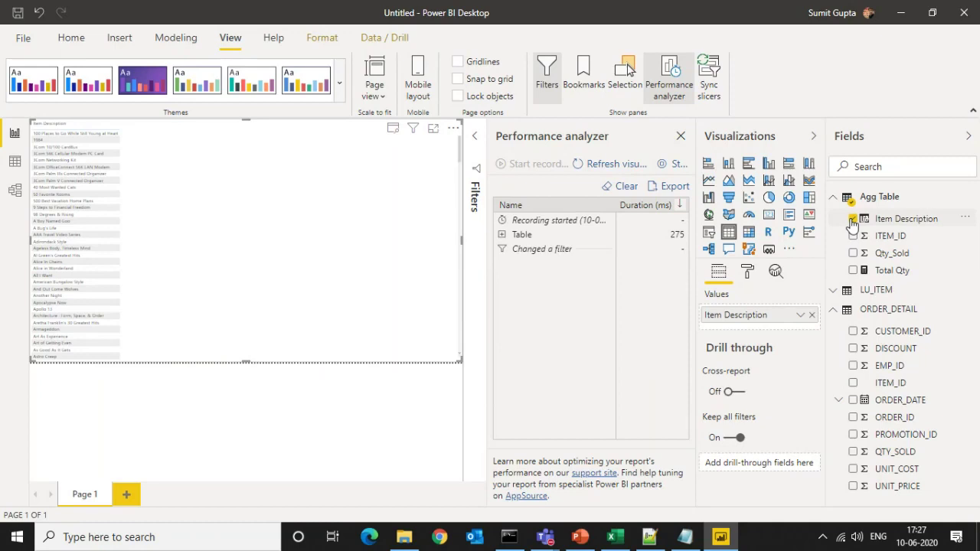
{"action": "left_click", "coordinate": [853, 271]}
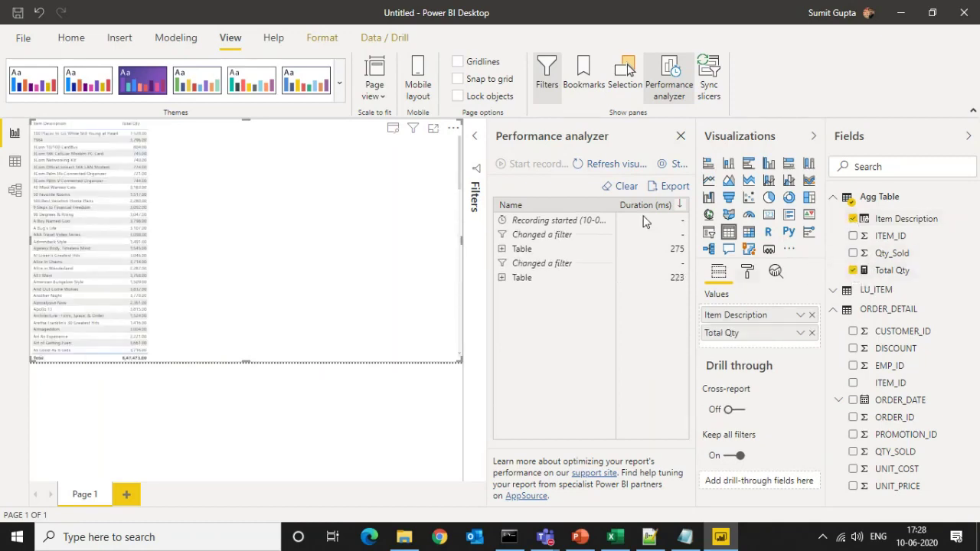
{"action": "left_click", "coordinate": [678, 165]}
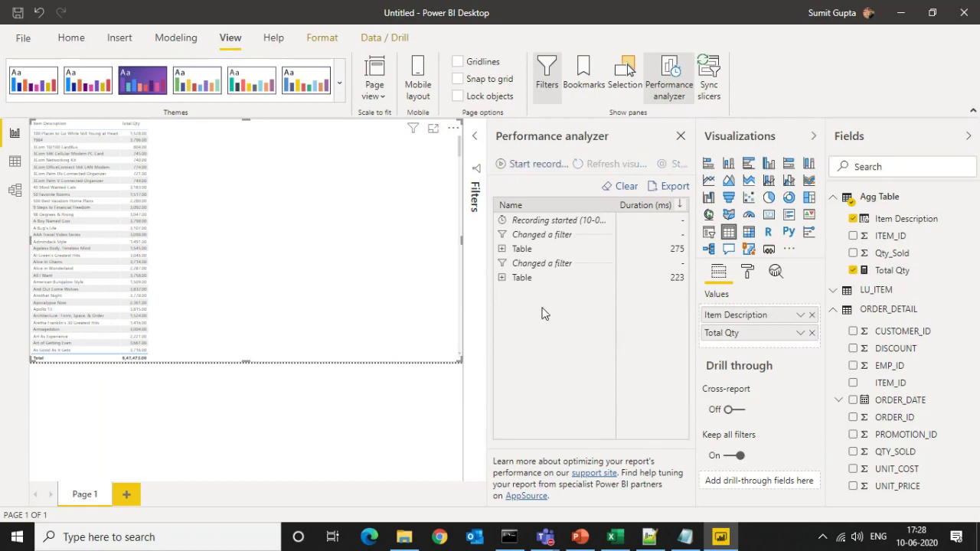
Expand the timing breakdown of the last recorded Table entry and show the table visual in focus mode
{"action": "left_click", "coordinate": [501, 277]}
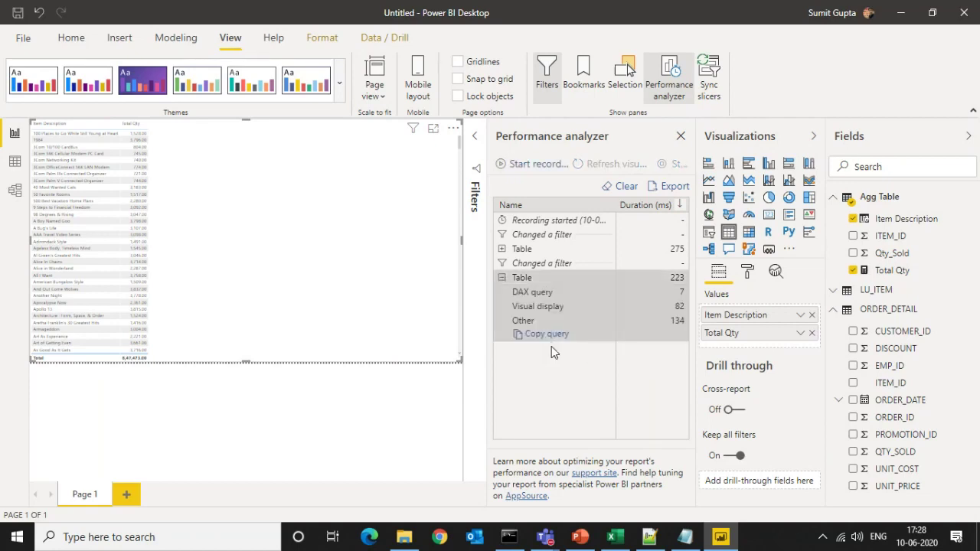
{"action": "left_click", "coordinate": [433, 130]}
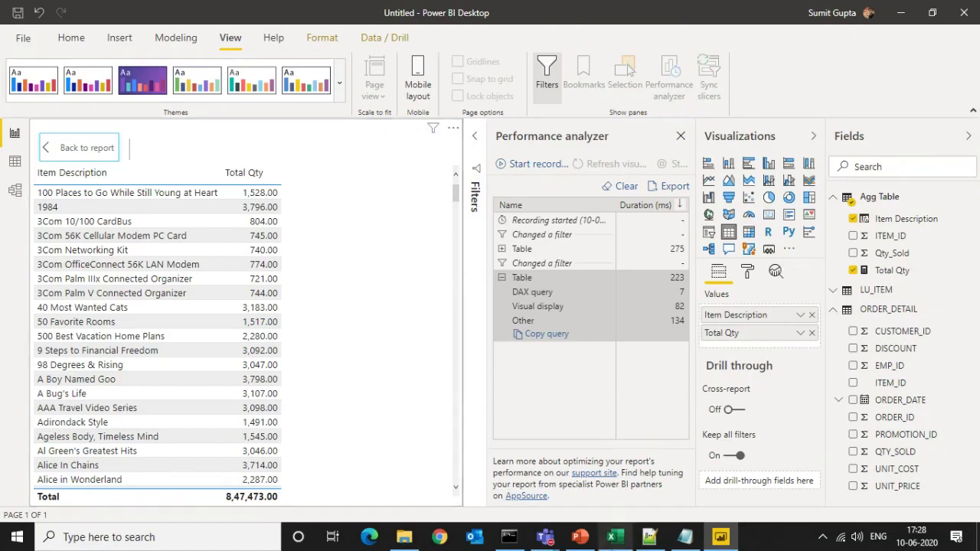
Switch to the Excel comparison sheet and enter 223 as the Total for Scenario2
{"action": "left_click", "coordinate": [610, 542]}
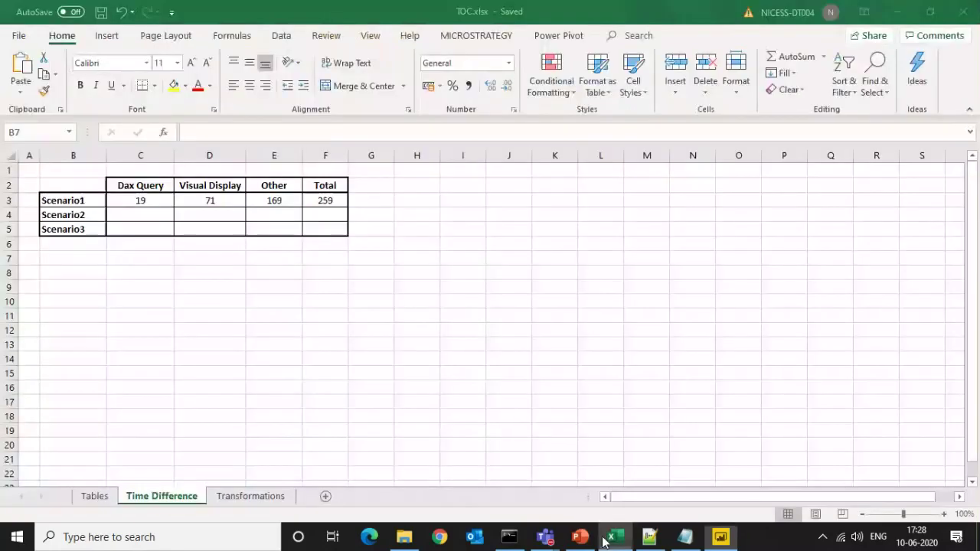
{"action": "left_click", "coordinate": [325, 199]}
{"action": "type", "text": "259"}
{"action": "key", "text": "Return"}
{"action": "type", "text": "223"}
{"action": "key", "text": "Return"}
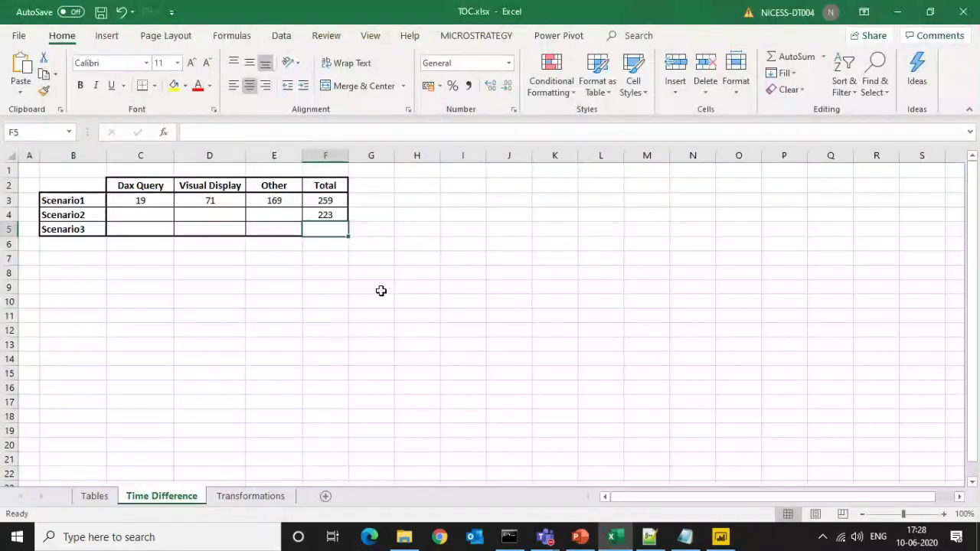
Enter Scenario2's timings from the Performance analyzer: 7 for Dax Query and 82 for Visual Display
{"action": "key", "text": "alt+Tab"}
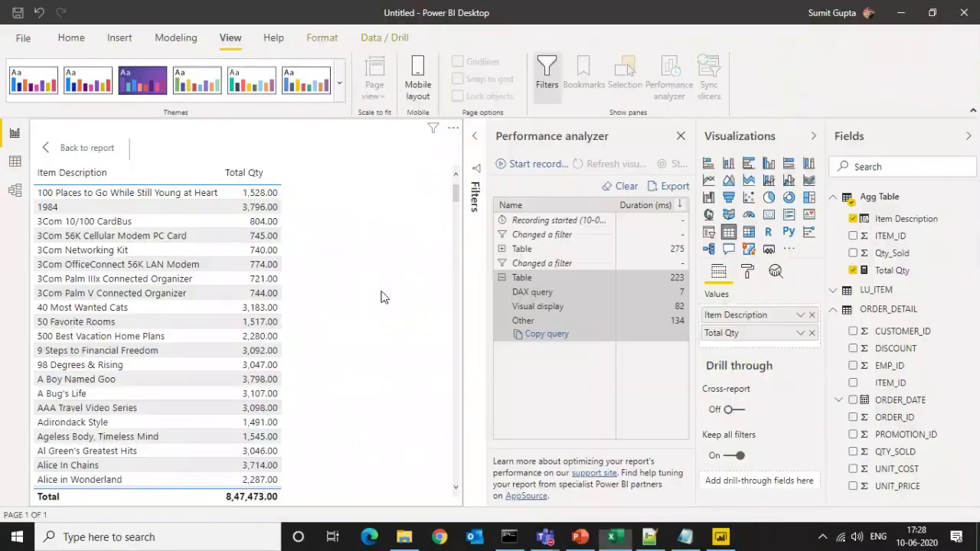
{"action": "key", "text": "alt+Tab"}
{"action": "key", "text": "Left"}
{"action": "key", "text": "Left"}
{"action": "key", "text": "Left"}
{"action": "key", "text": "Up"}
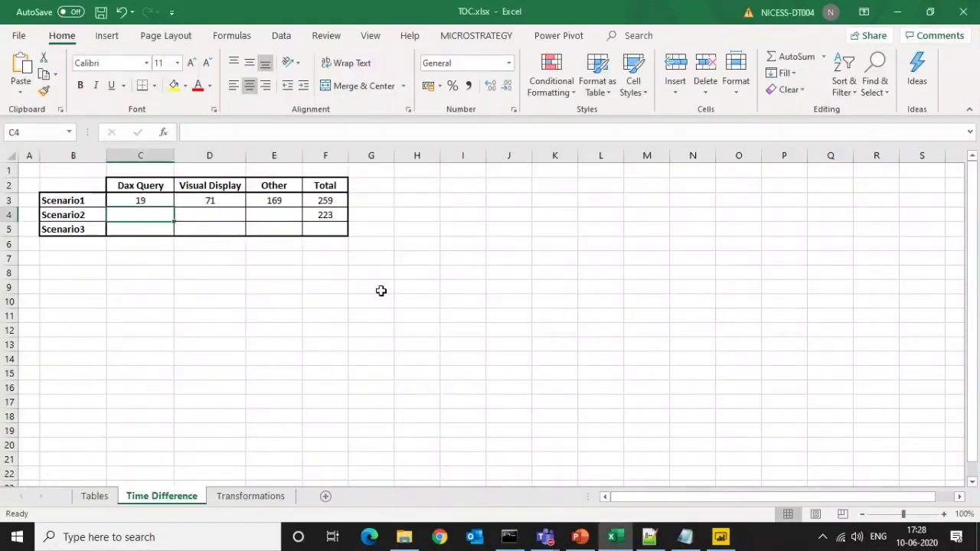
{"action": "type", "text": "7"}
{"action": "key", "text": "Tab"}
{"action": "type", "text": "82"}
{"action": "key", "text": "Tab"}
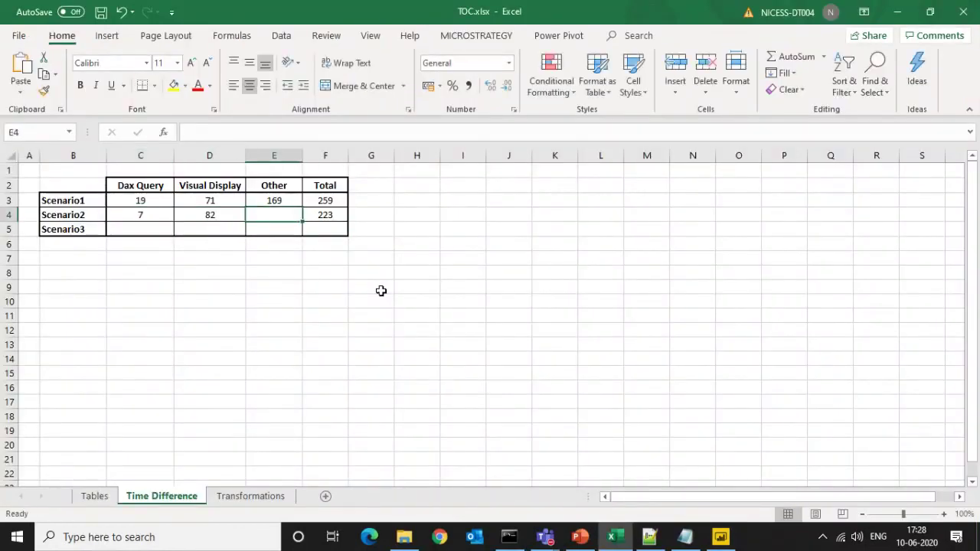
Enter 134 as Scenario2's Other timing and save the workbook
{"action": "key", "text": "alt+Tab"}
{"action": "key", "text": "alt+Tab"}
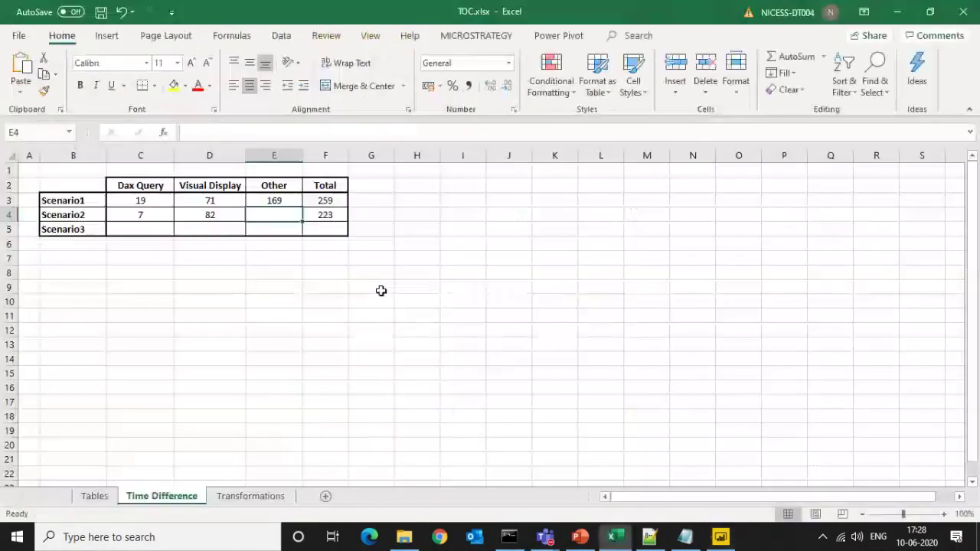
{"action": "type", "text": "134"}
{"action": "key", "text": "Return"}
{"action": "key", "text": "Up"}
{"action": "key", "text": "Left"}
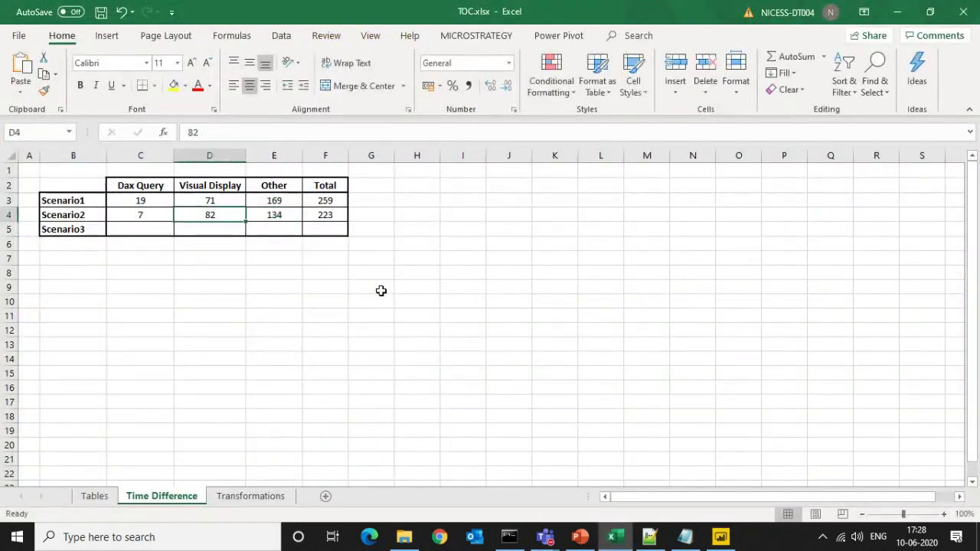
{"action": "key", "text": "Left"}
{"action": "key", "text": "Left"}
{"action": "key", "text": "ctrl+shift+Right"}
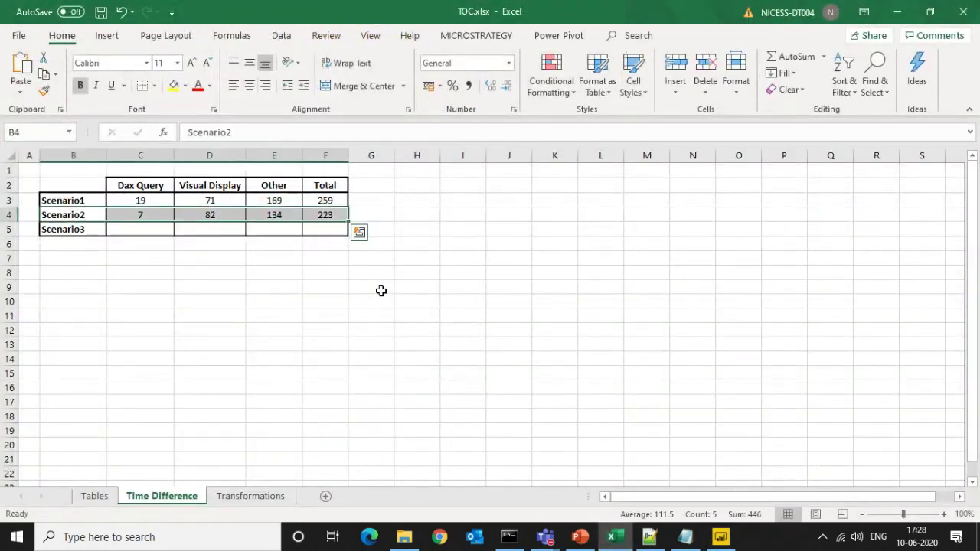
{"action": "key", "text": "Down"}
{"action": "key", "text": "Down"}
{"action": "key", "text": "Down"}
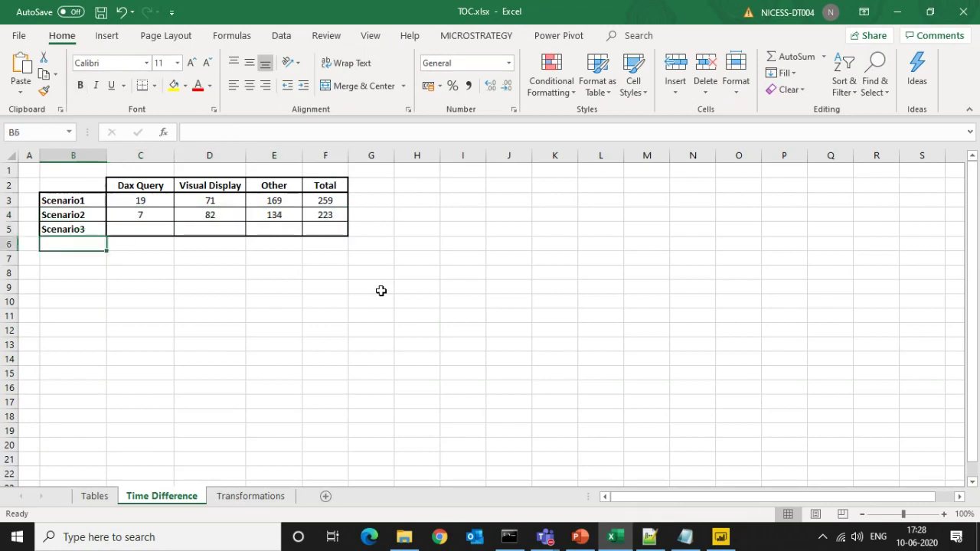
{"action": "key", "text": "ctrl+s"}
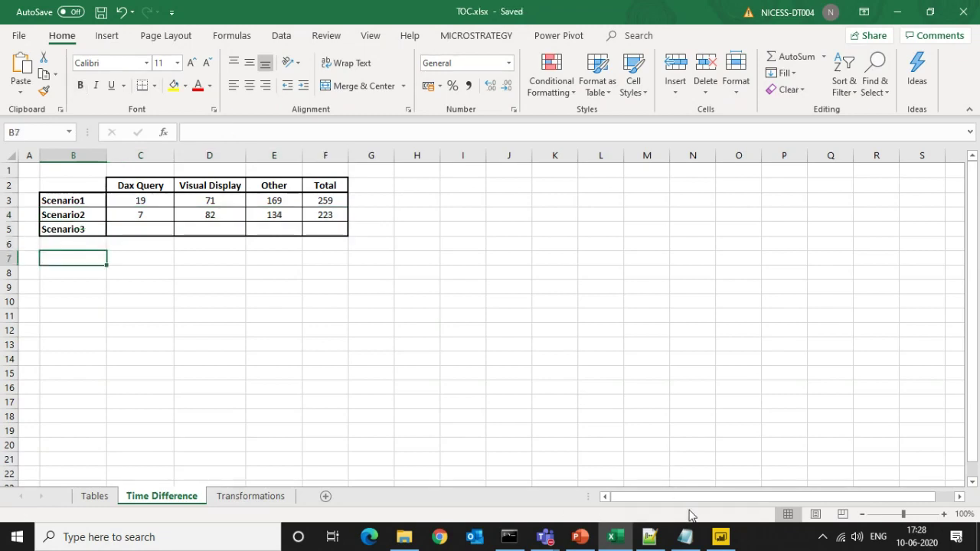
Switch back to Power BI Desktop, close the Performance analyzer, and remove the table visual from the page
{"action": "left_click", "coordinate": [720, 538]}
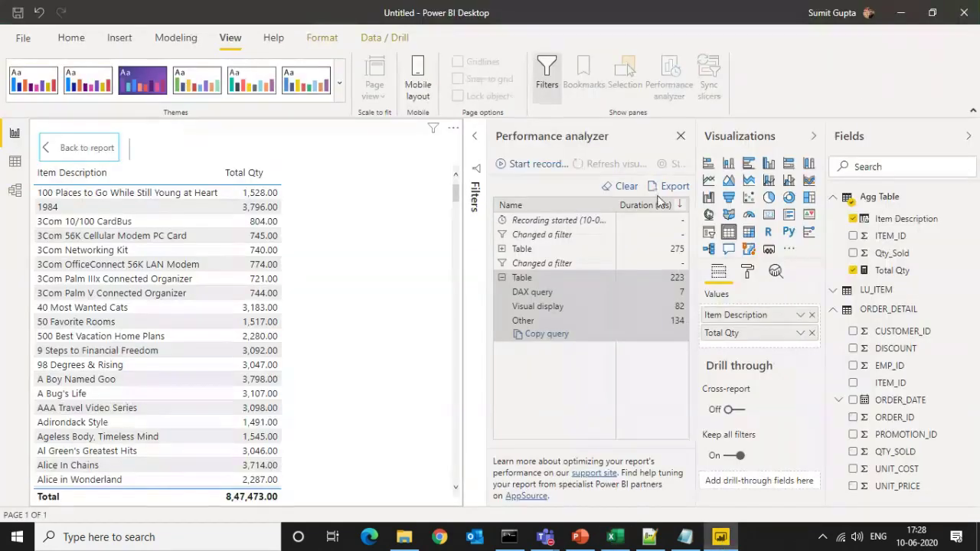
{"action": "left_click", "coordinate": [663, 130]}
{"action": "left_click", "coordinate": [666, 179]}
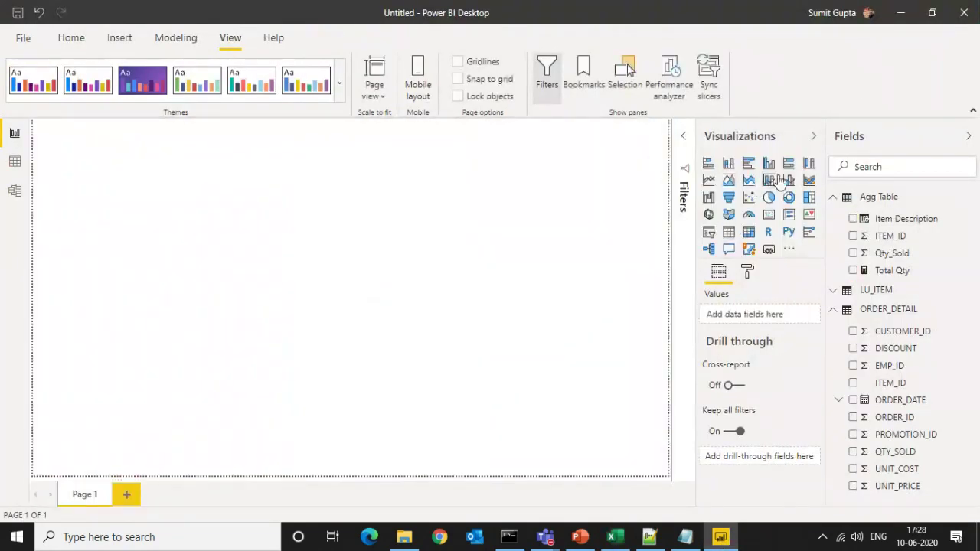
Delete the Agg Table, LU_ITEM and ORDER_DETAIL tables from the model
{"action": "left_click", "coordinate": [970, 197]}
{"action": "left_click", "coordinate": [889, 282]}
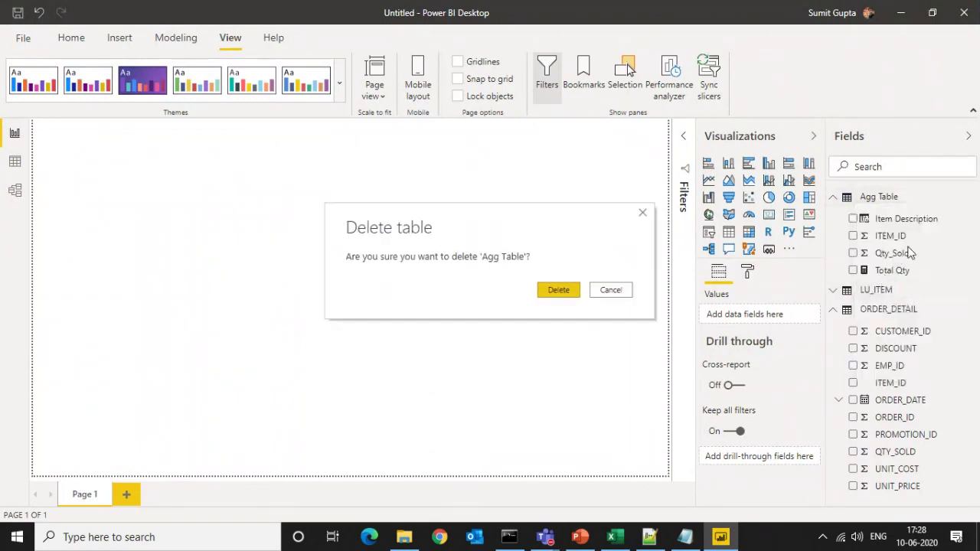
{"action": "left_click", "coordinate": [561, 291]}
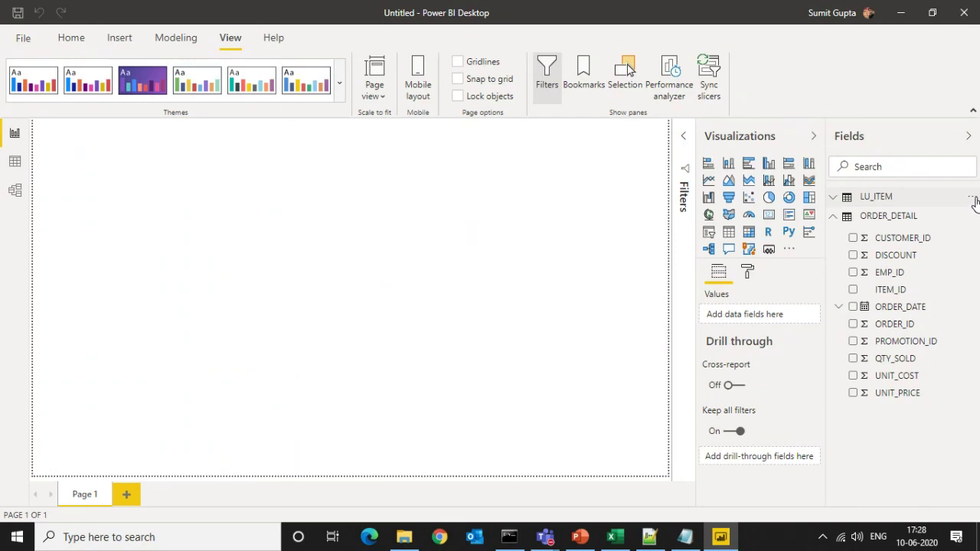
{"action": "left_click", "coordinate": [972, 199]}
{"action": "left_click", "coordinate": [882, 352]}
{"action": "left_click", "coordinate": [558, 290]}
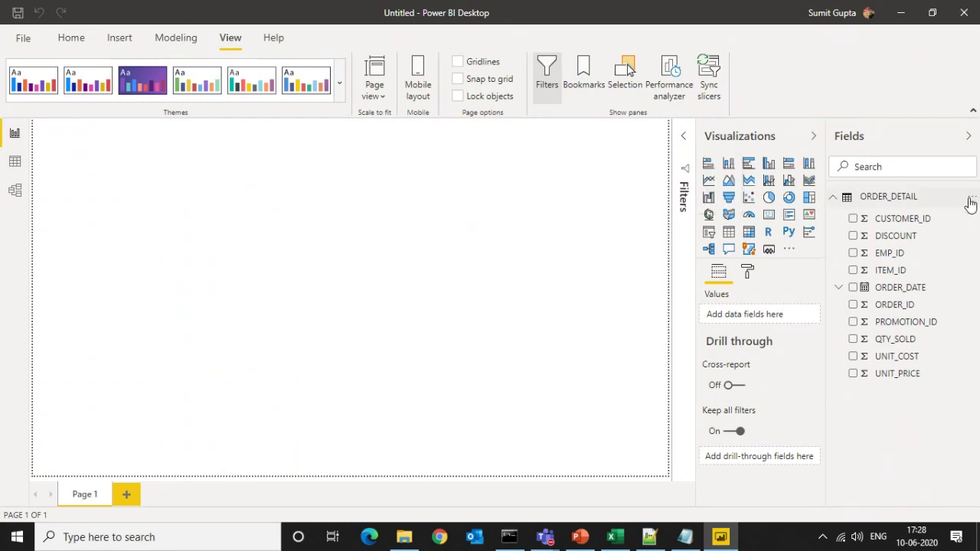
{"action": "left_click", "coordinate": [969, 200]}
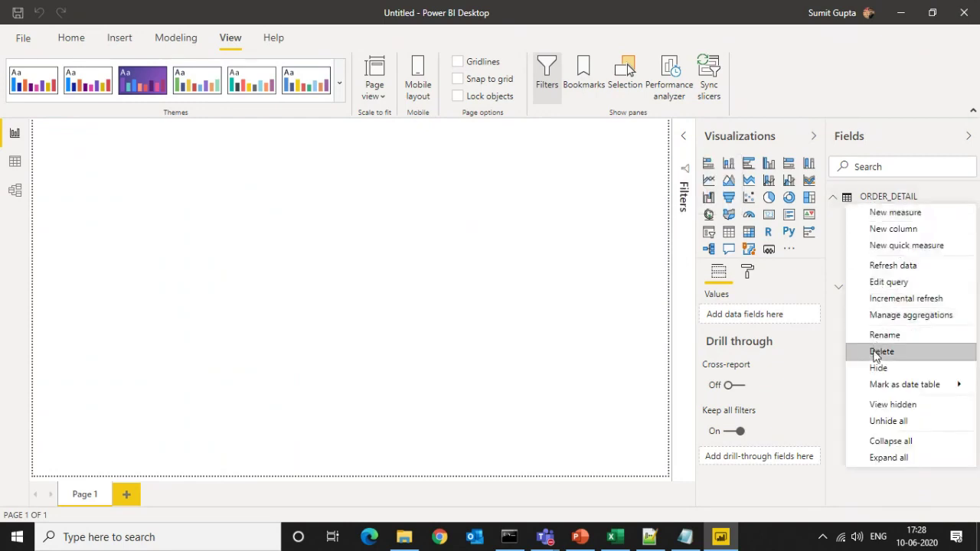
{"action": "left_click", "coordinate": [603, 325]}
{"action": "left_click", "coordinate": [564, 293]}
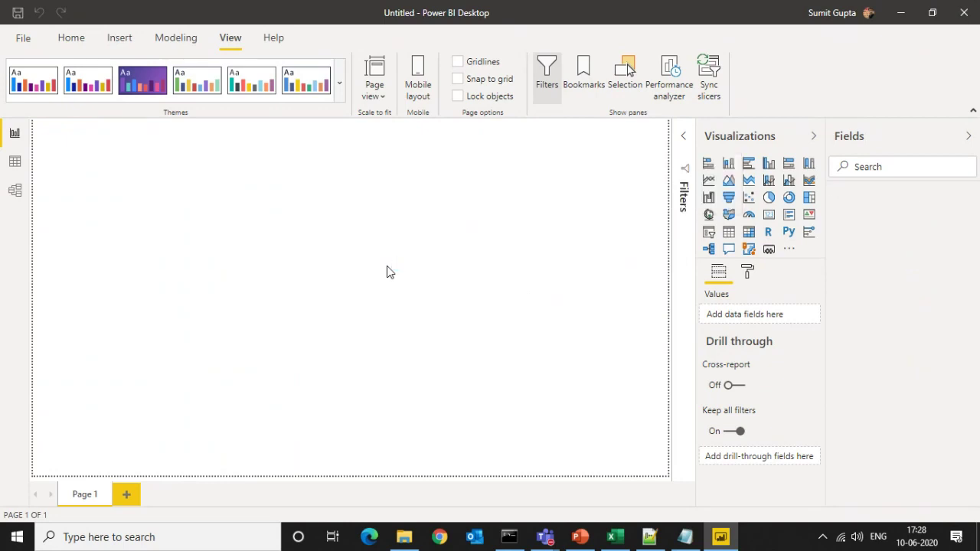
Clear the data cache and the Q&A cache in the global Data Load options
{"action": "left_click", "coordinate": [77, 41]}
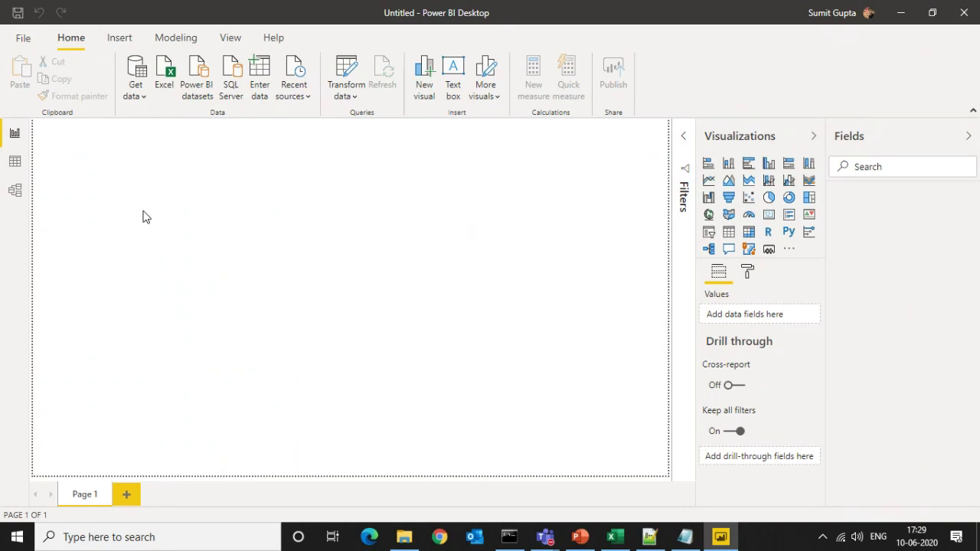
{"action": "left_click", "coordinate": [25, 39]}
{"action": "left_click", "coordinate": [68, 267]}
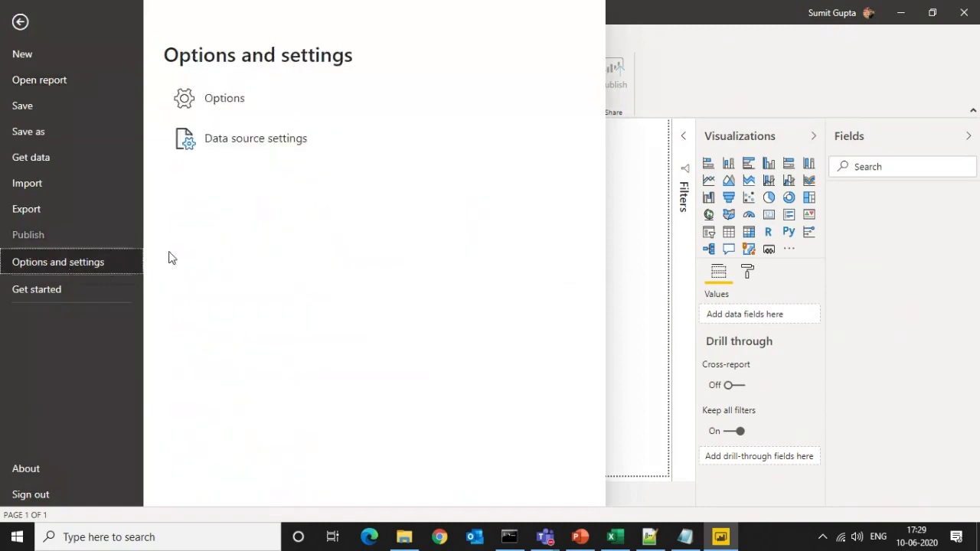
{"action": "left_click", "coordinate": [233, 110]}
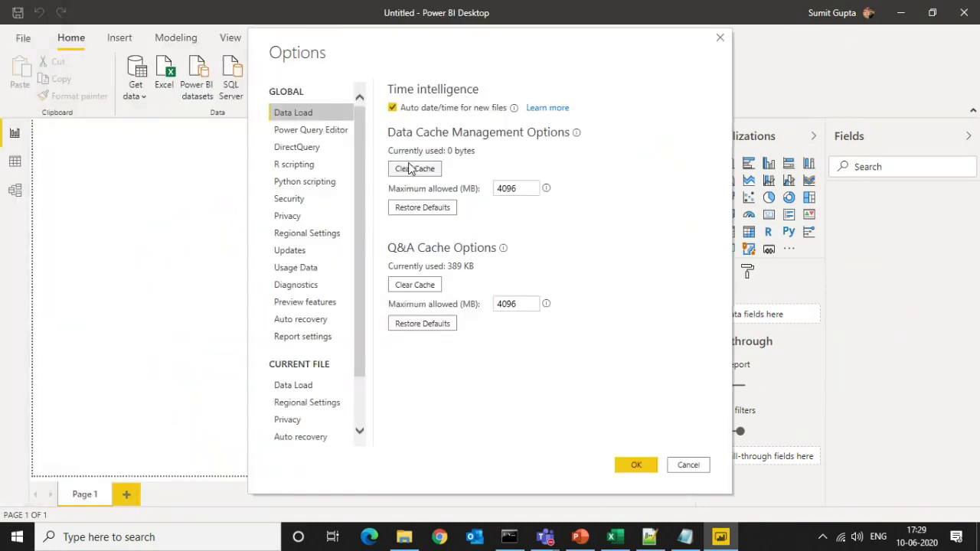
{"action": "left_click", "coordinate": [412, 169]}
{"action": "left_click", "coordinate": [419, 285]}
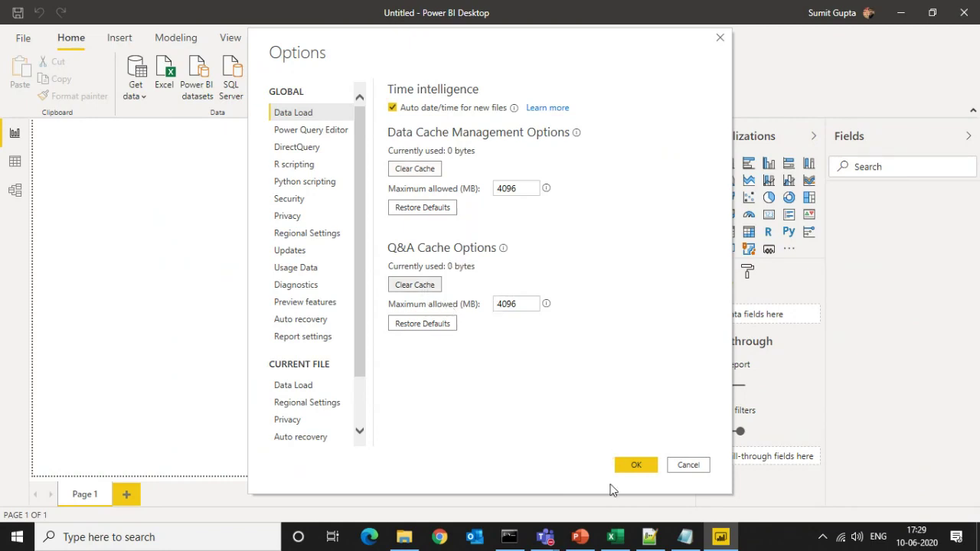
{"action": "left_click", "coordinate": [634, 468]}
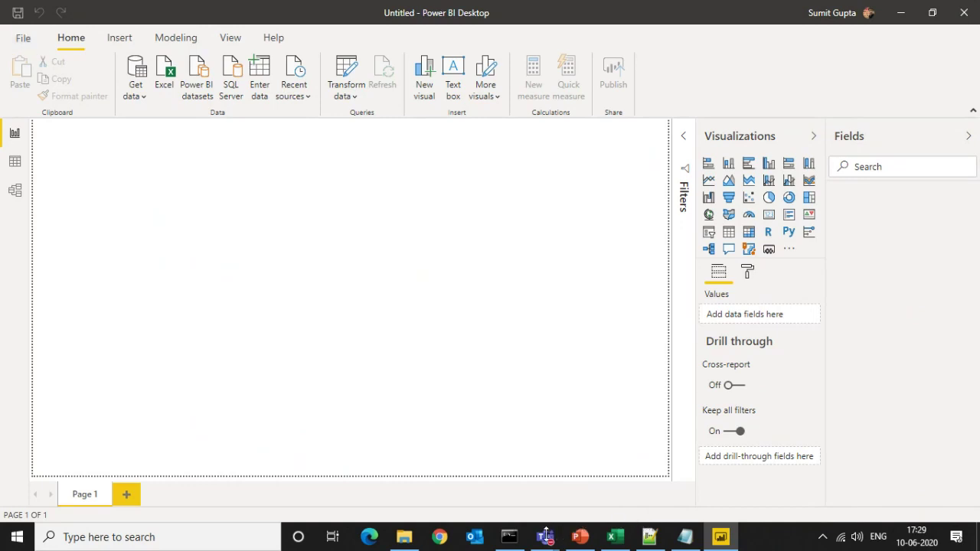
Copy the entire SQL query from the Notepad++ file and return to Power BI Desktop
{"action": "left_click", "coordinate": [648, 540]}
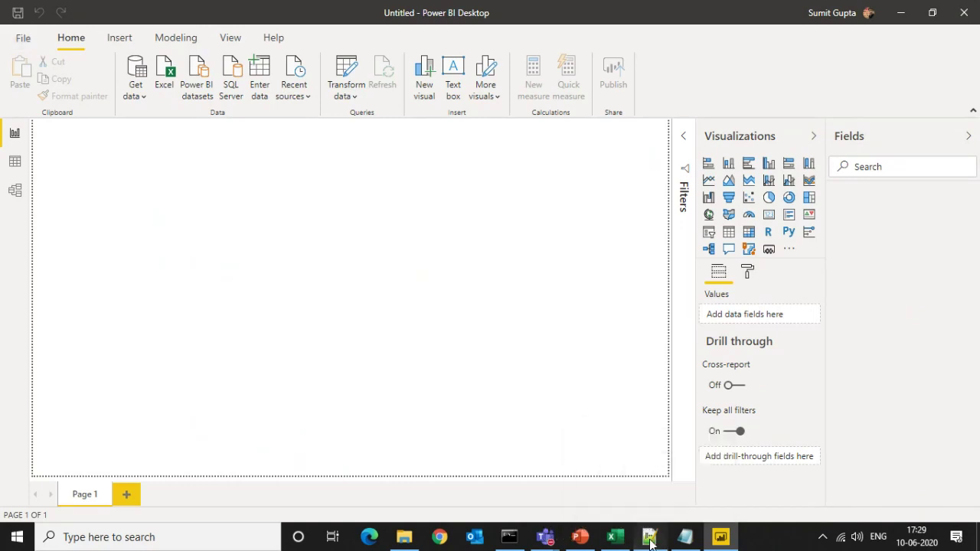
{"action": "key", "text": "ctrl+a"}
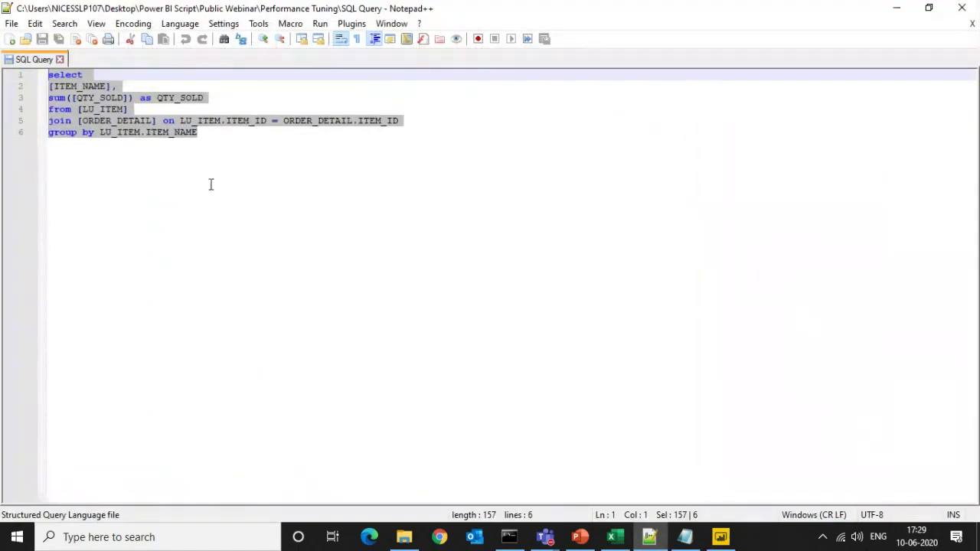
{"action": "left_click", "coordinate": [894, 7]}
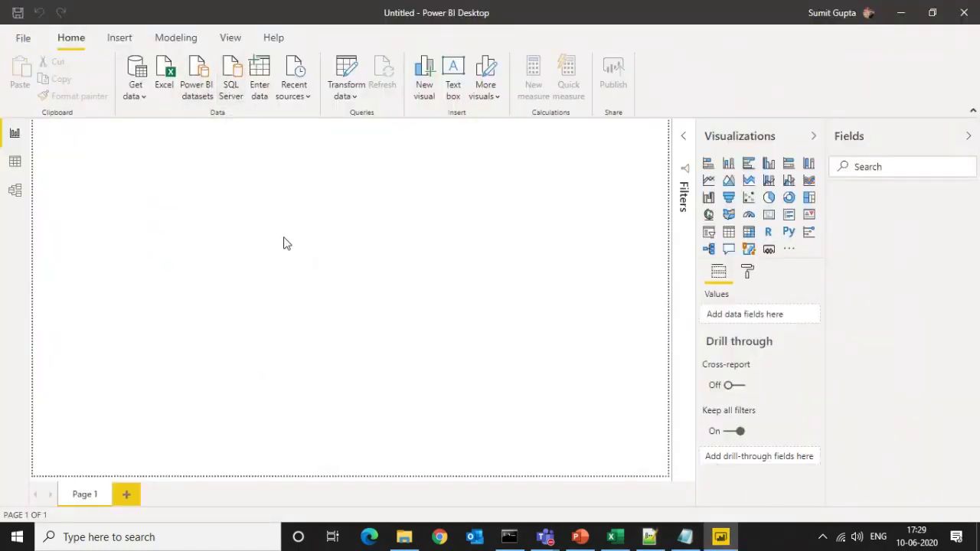
Start a SQL Server import connection with server NICESS-LP107 and database tutorial
{"action": "type", "text": "CESS"}
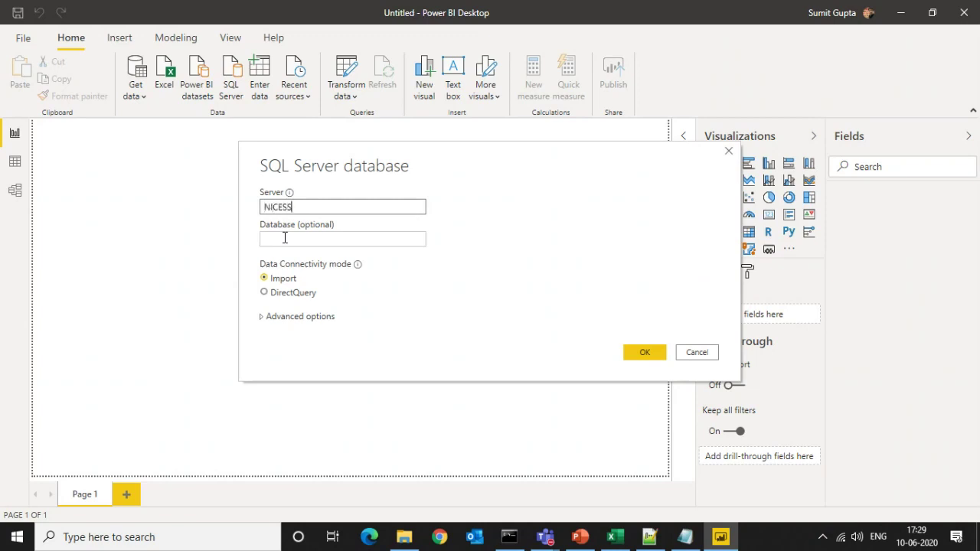
{"action": "type", "text": "-LP107"}
{"action": "left_click", "coordinate": [283, 238]}
{"action": "type", "text": "tu"}
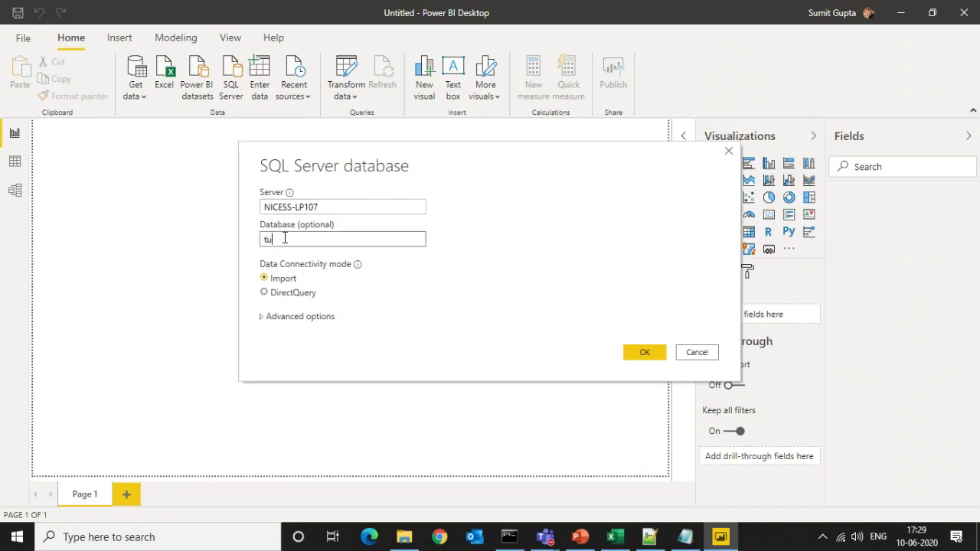
{"action": "type", "text": "torial"}
Show the connection's advanced options and paste the copied query summing QTY_SOLD per ITEM_NAME as the SQL statement
{"action": "left_click", "coordinate": [265, 317]}
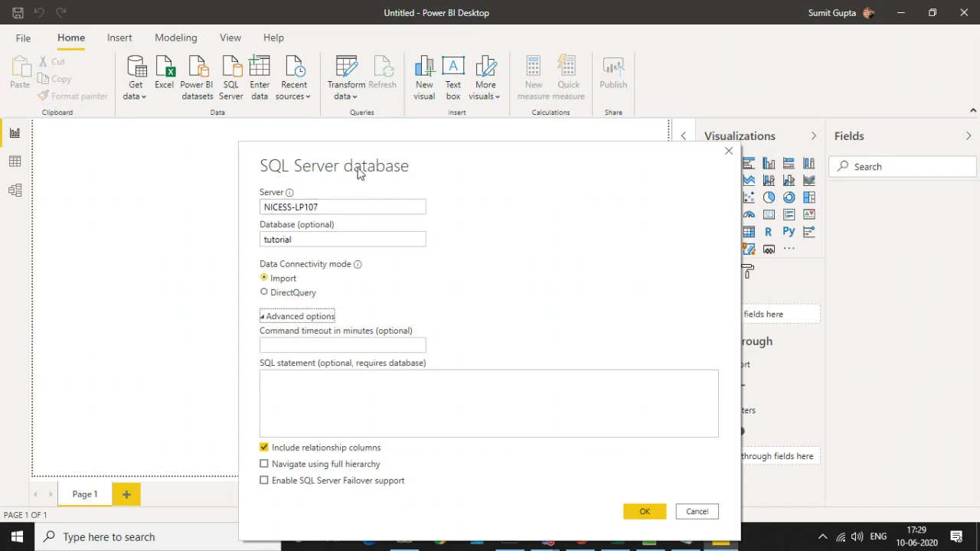
{"action": "left_click_drag", "start_coordinate": [357, 166], "coordinate": [283, 93]}
{"action": "left_click", "coordinate": [244, 322]}
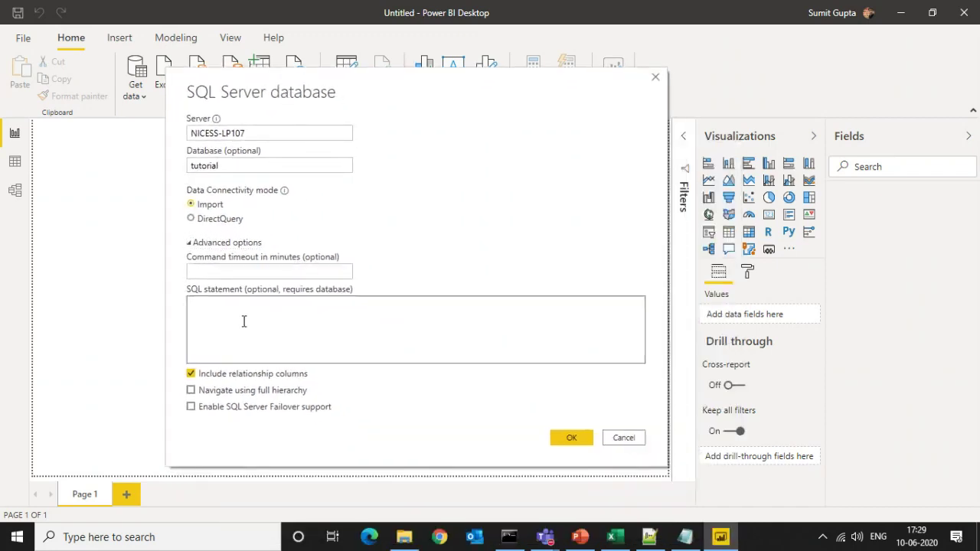
{"action": "type", "text": "select [ITEM_NAME], sum([QTY_SOLD]) as QTY_SOLD from [LU_ITEM] join [ORDER_DETAIL] on LU_ITEM.ITEM_ID = ORDER_DETAIL.ITEM_ID group by LU_ITEM.ITEM_NAME"}
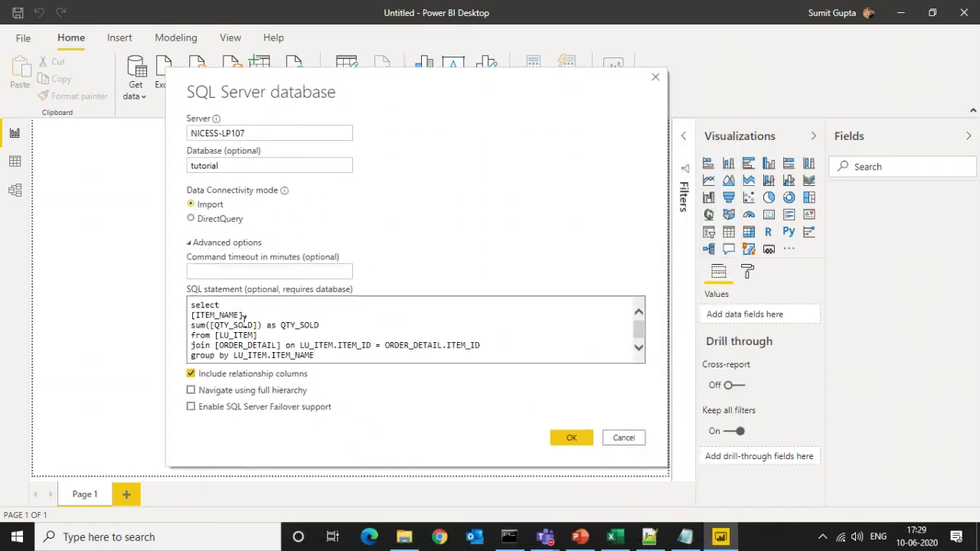
Review the SQL statement's item name column, quantity sum and alias, join condition, and group by clause
{"action": "double_click", "coordinate": [204, 314]}
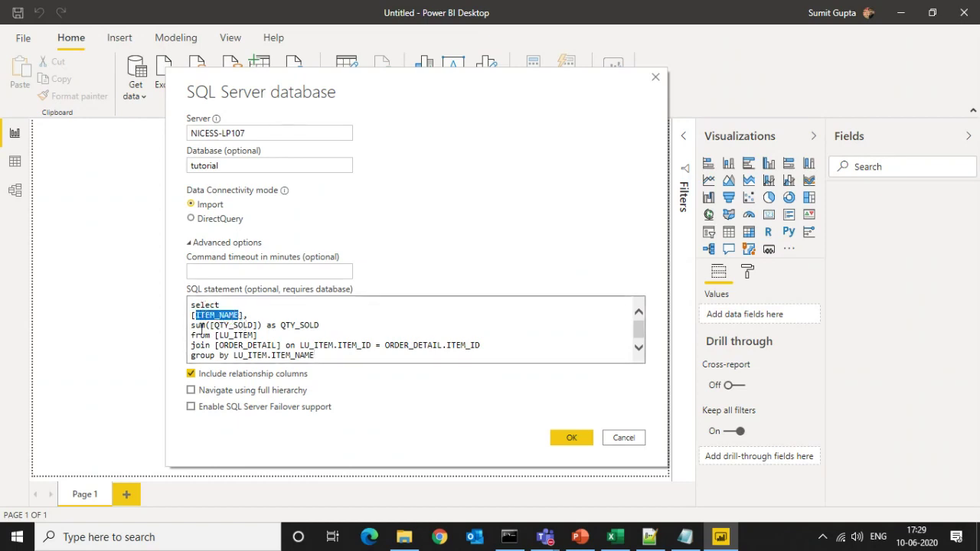
{"action": "left_click_drag", "start_coordinate": [191, 324], "coordinate": [253, 325]}
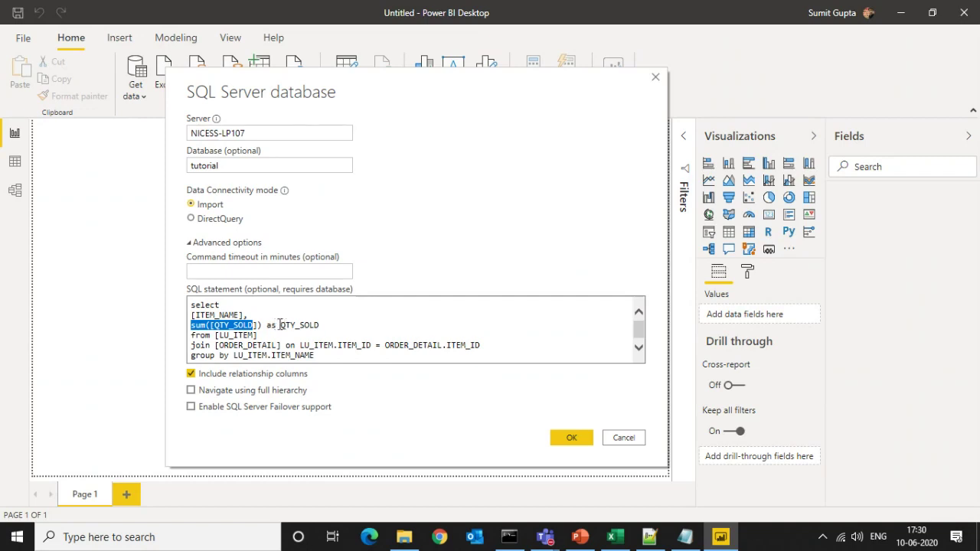
{"action": "double_click", "coordinate": [283, 325]}
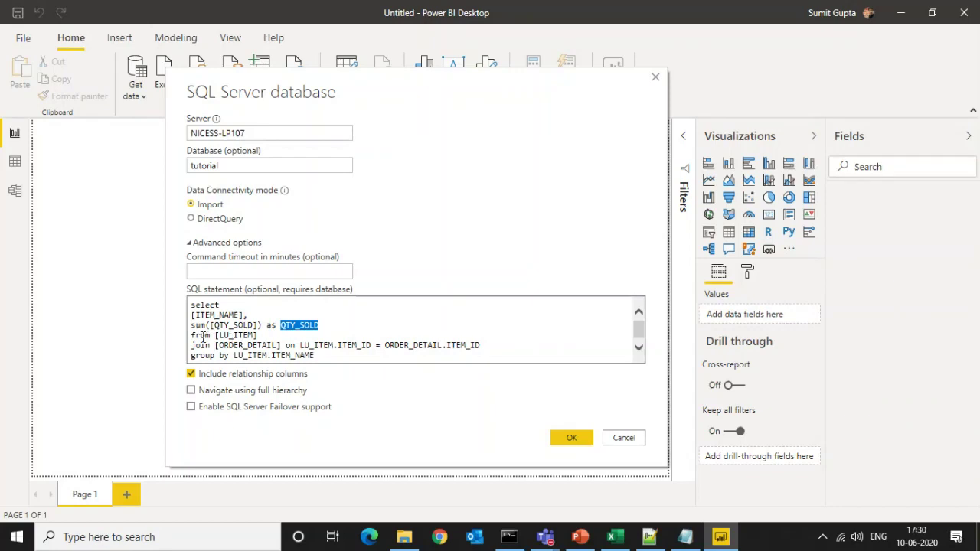
{"action": "left_click_drag", "start_coordinate": [191, 335], "coordinate": [483, 346]}
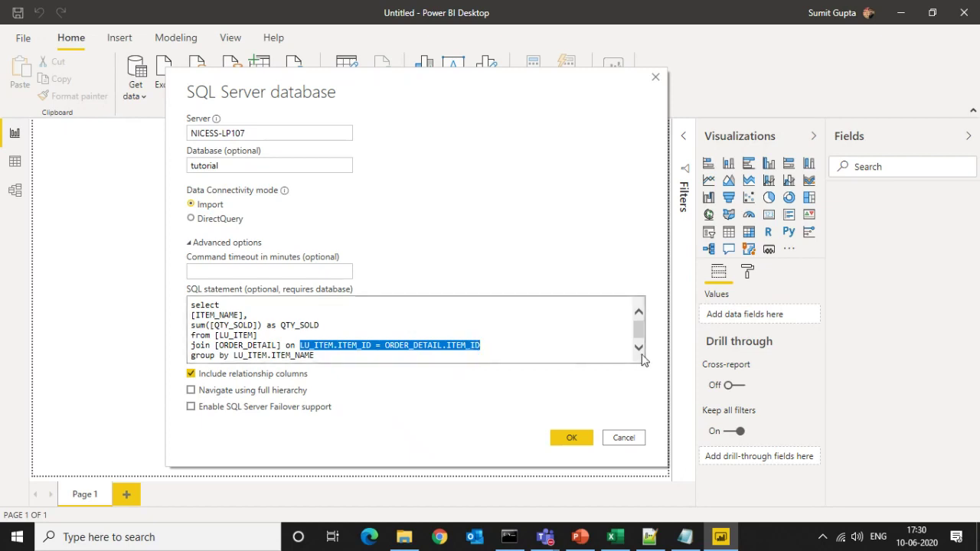
{"action": "left_click", "coordinate": [489, 345]}
{"action": "left_click_drag", "start_coordinate": [325, 354], "coordinate": [188, 356]}
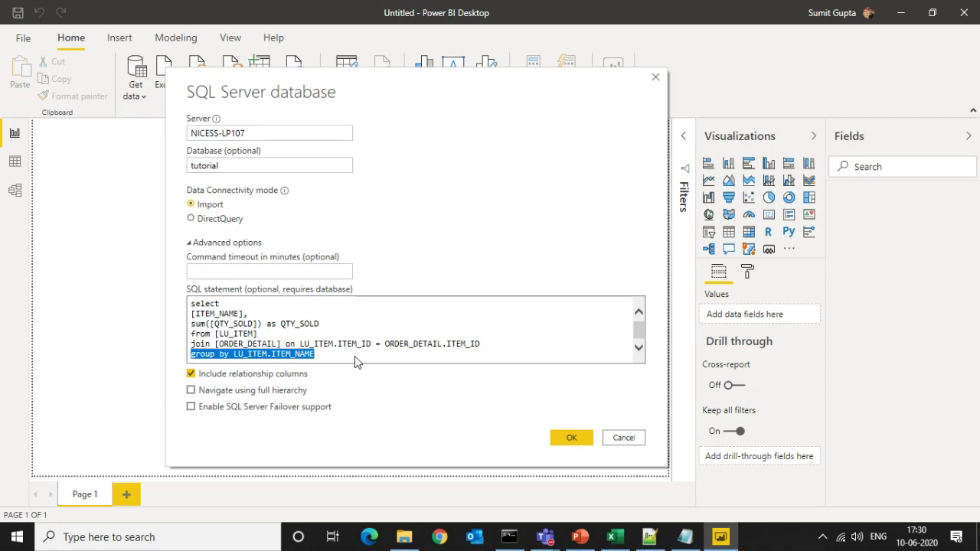
Check the ORDER_DETAIL join in the SQL statement, submit the connection and load the previewed ITEM_NAME and QTY_SOLD data
{"action": "left_click", "coordinate": [337, 348]}
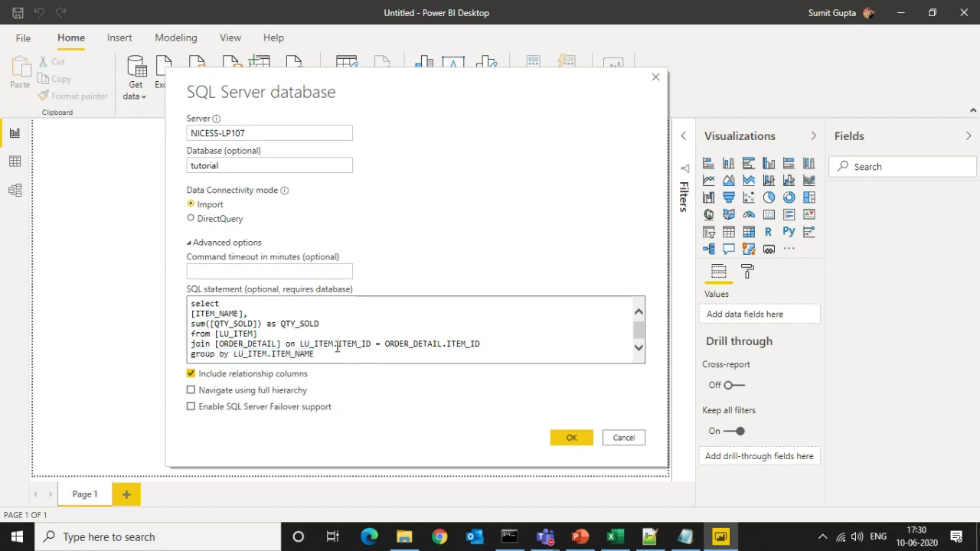
{"action": "left_click_drag", "start_coordinate": [279, 343], "coordinate": [192, 345]}
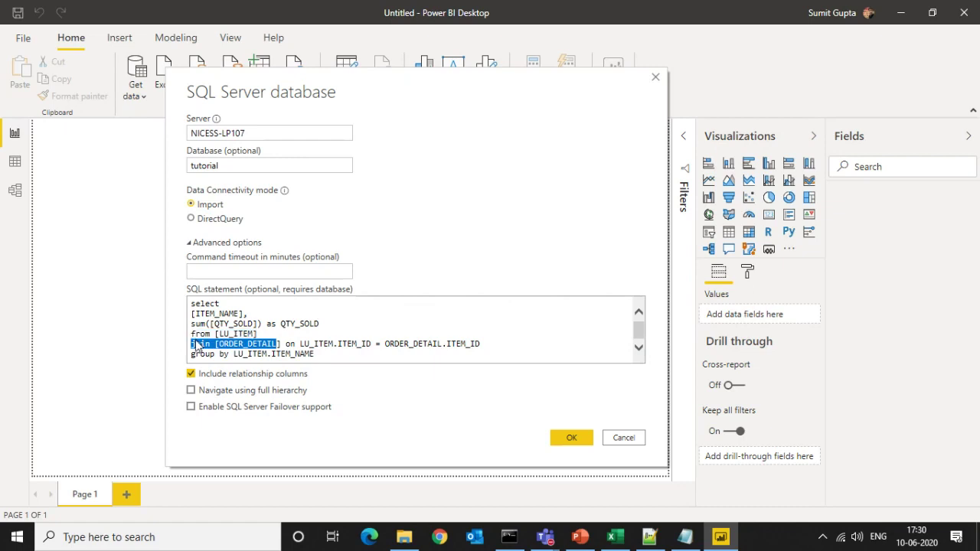
{"action": "left_click", "coordinate": [337, 340]}
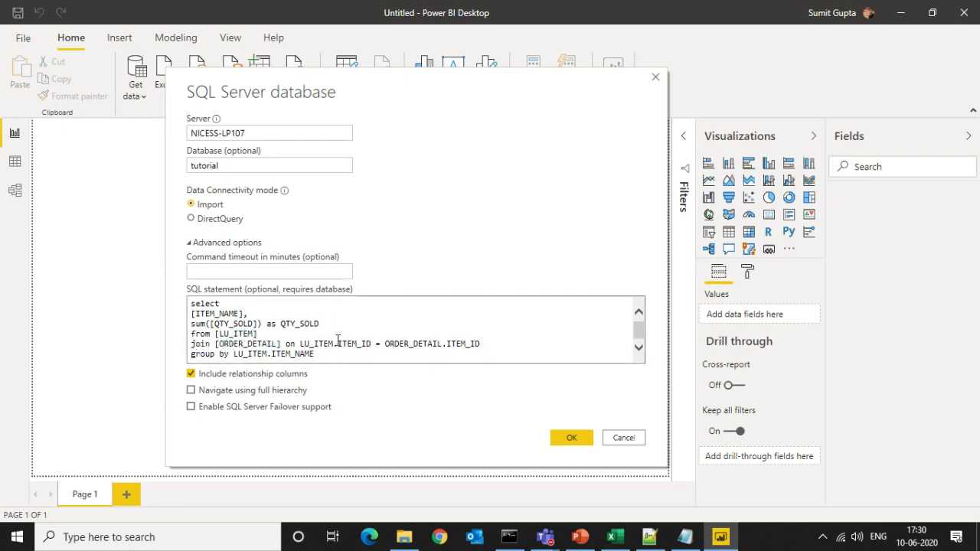
{"action": "left_click", "coordinate": [566, 440]}
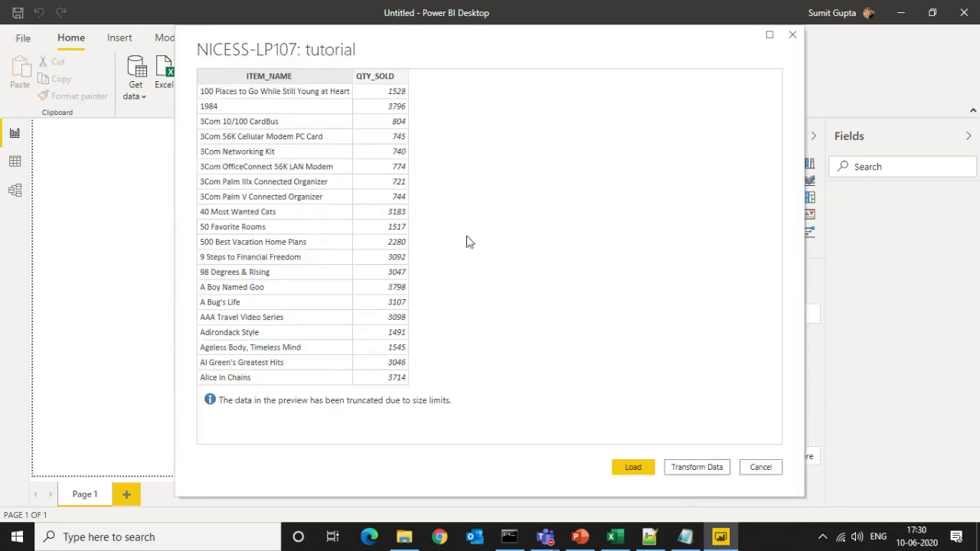
{"action": "left_click", "coordinate": [632, 468]}
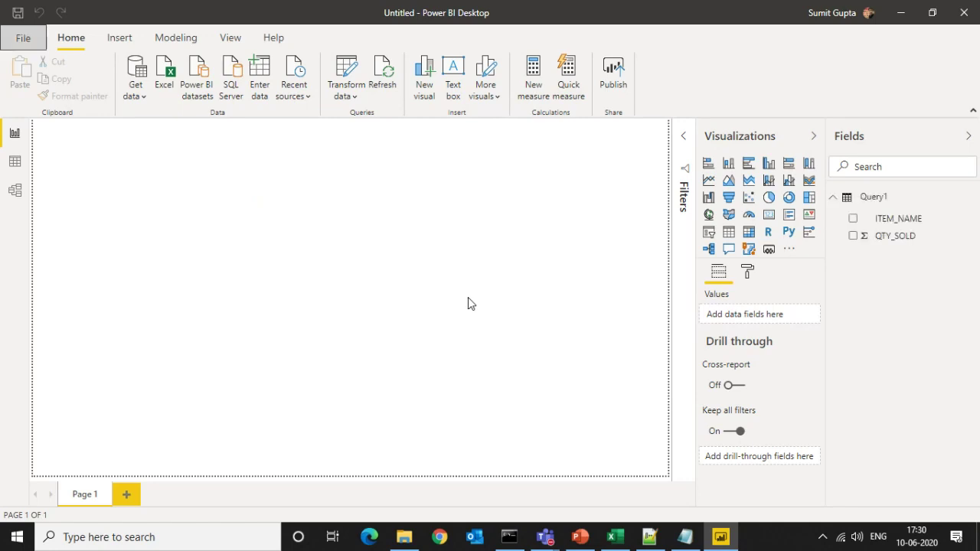
In the data view of Query1, create the measure Total Qty = SUM(Query1[QTY_SOLD])
{"action": "left_click", "coordinate": [15, 163]}
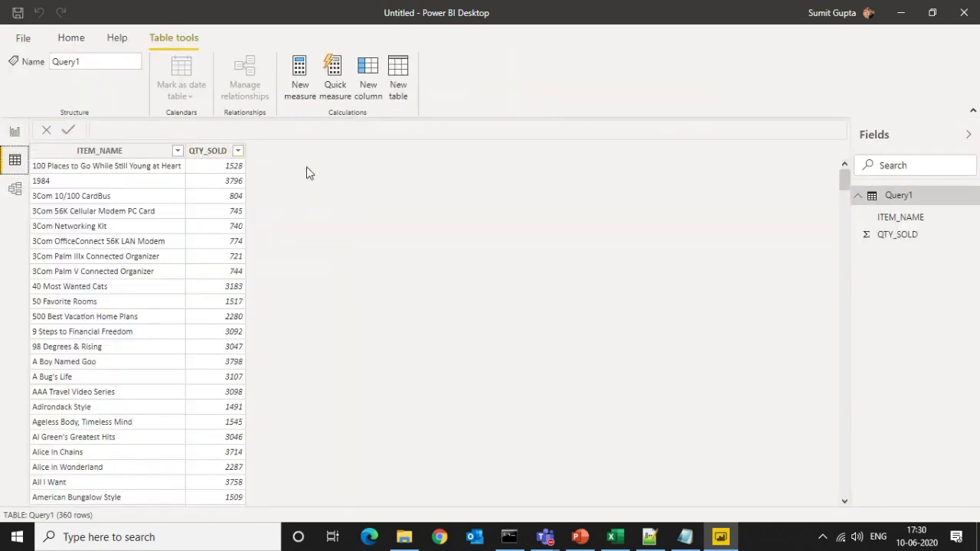
{"action": "left_click", "coordinate": [298, 76]}
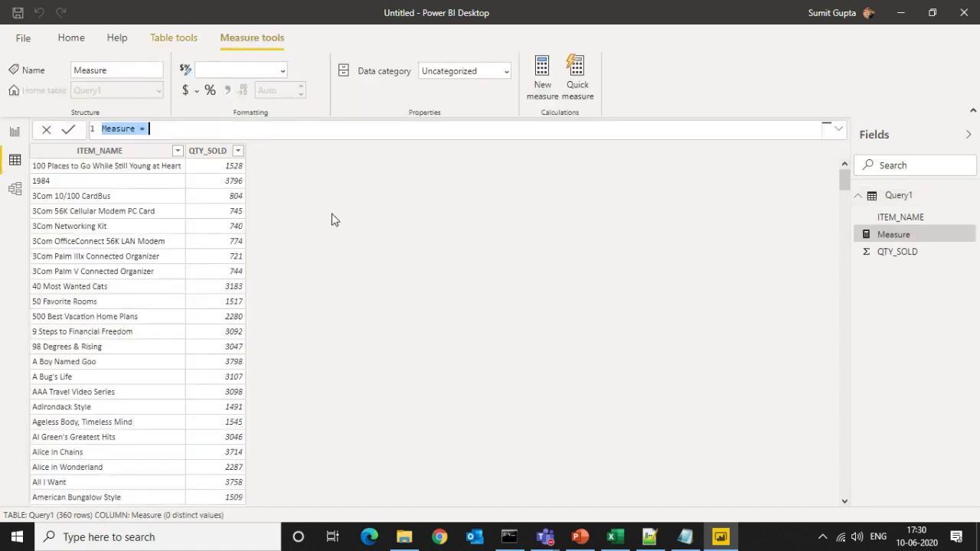
{"action": "type", "text": "Total Qt"}
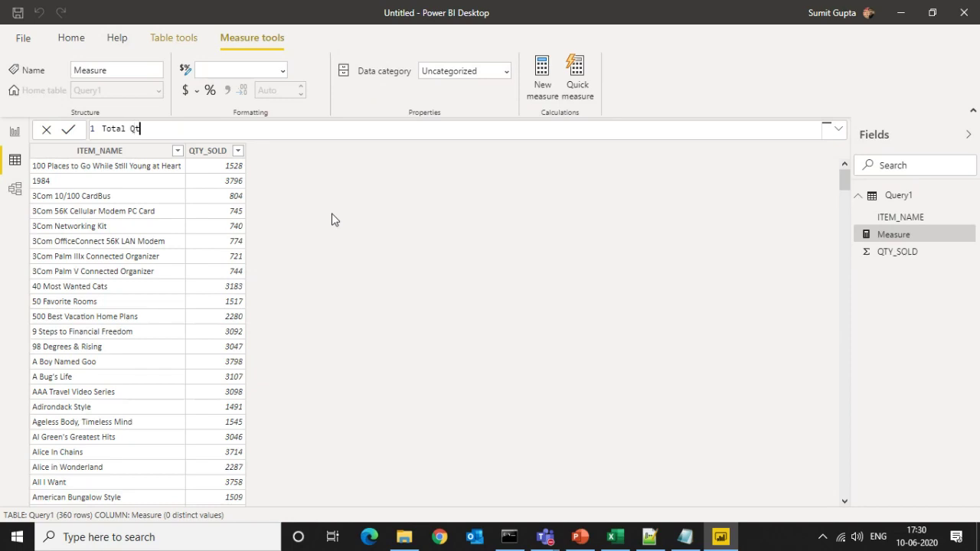
{"action": "type", "text": "ysum("}
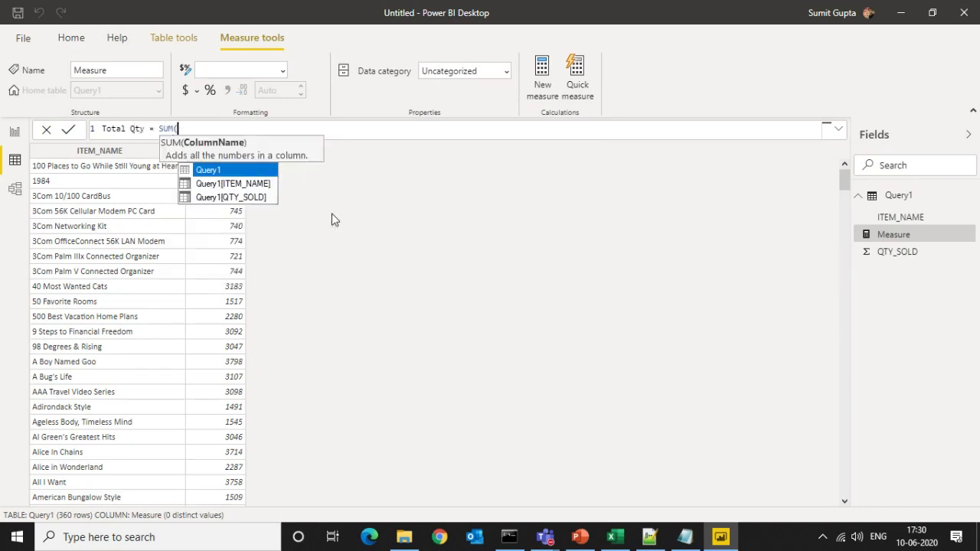
{"action": "key", "text": "Down"}
{"action": "key", "text": "Down"}
{"action": "key", "text": "Tab"}
{"action": "type", "text": ")"}
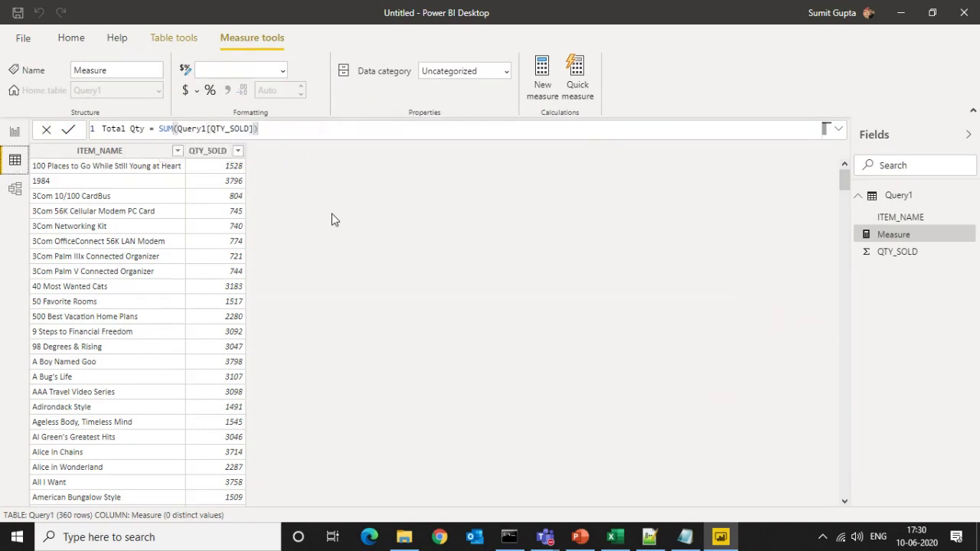
{"action": "key", "text": "Return"}
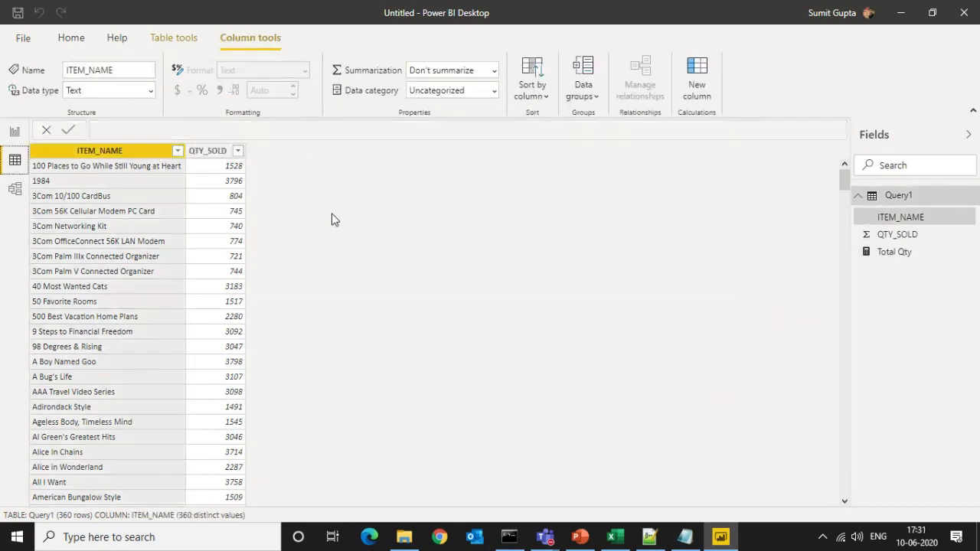
Add an empty table visual to the report page and enlarge it to fill the canvas
{"action": "left_click", "coordinate": [13, 131]}
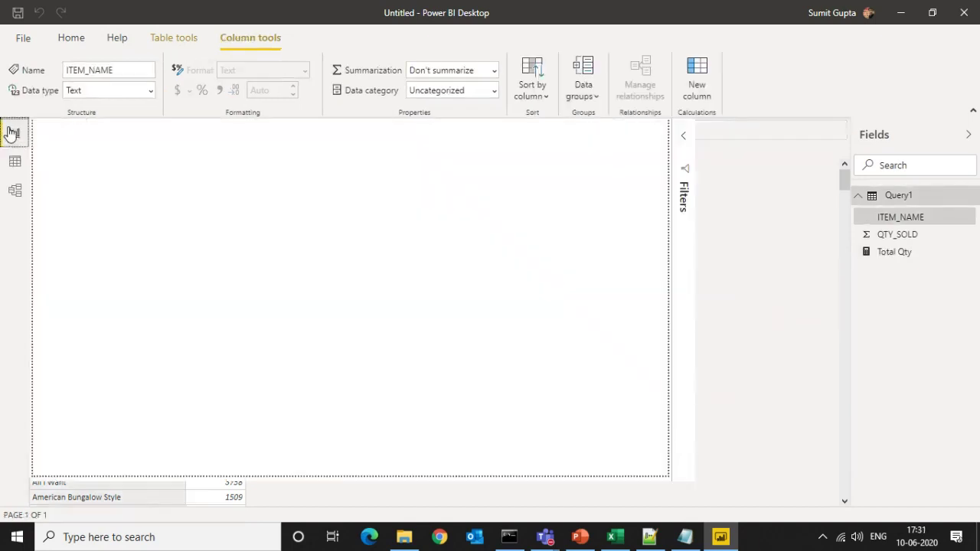
{"action": "left_click", "coordinate": [728, 231]}
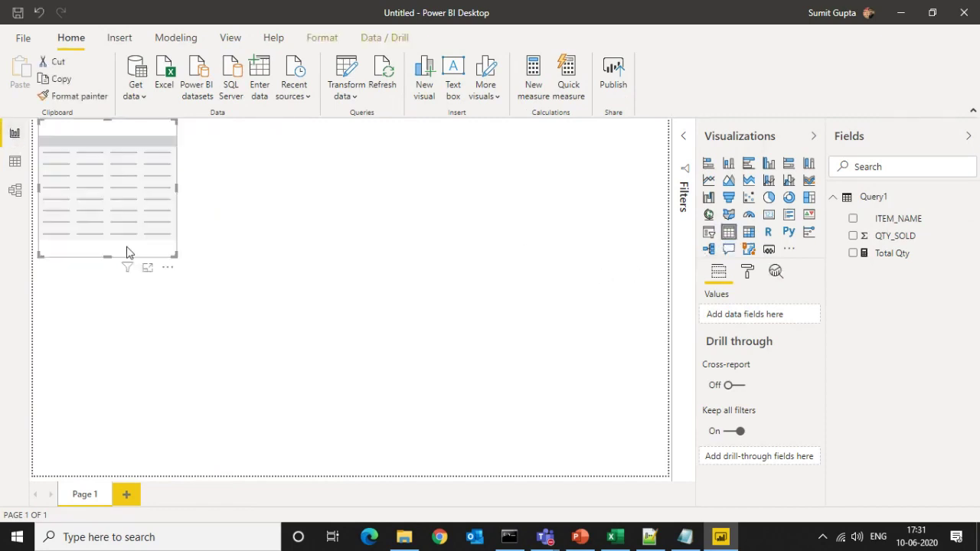
{"action": "left_click_drag", "start_coordinate": [170, 255], "coordinate": [590, 482]}
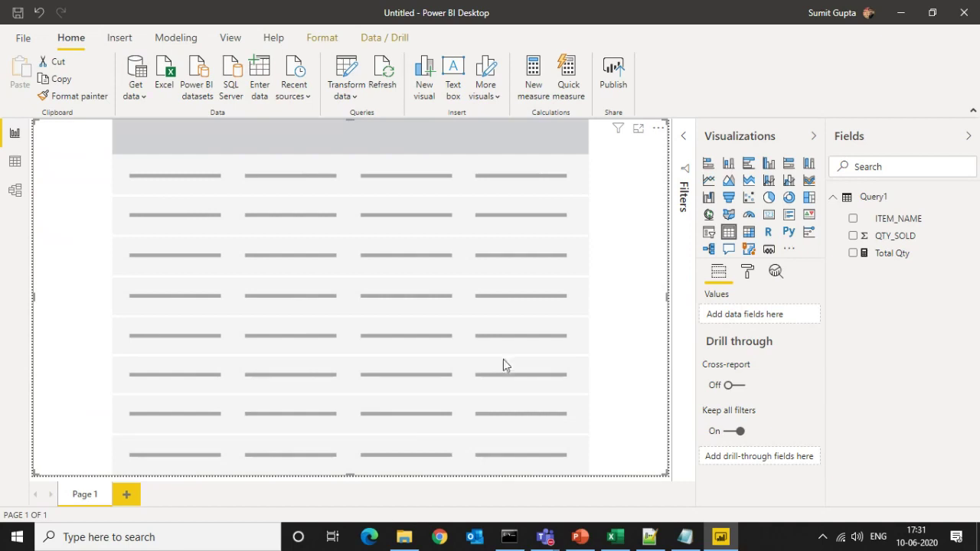
Show the Performance analyzer and narrow its pane to give the report canvas more room
{"action": "left_click", "coordinate": [229, 38]}
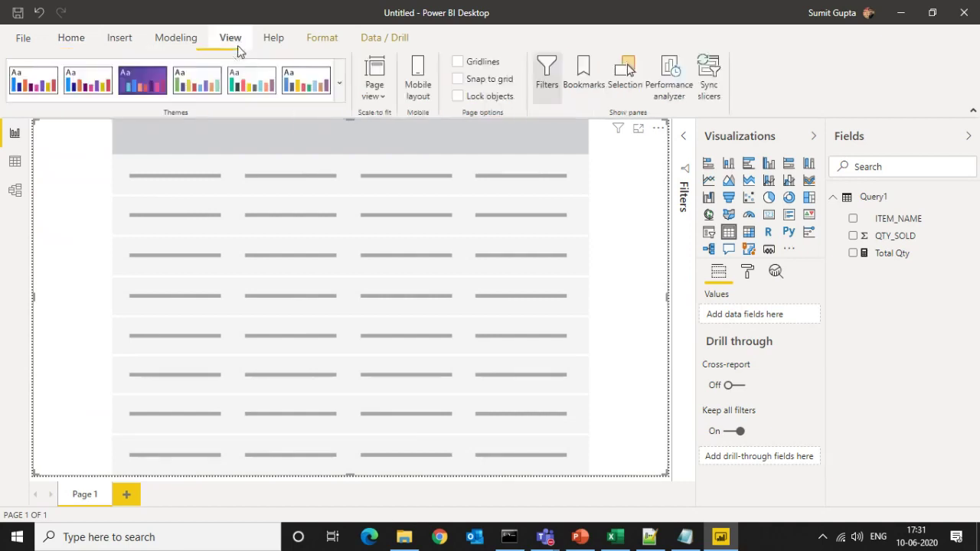
{"action": "left_click", "coordinate": [668, 81]}
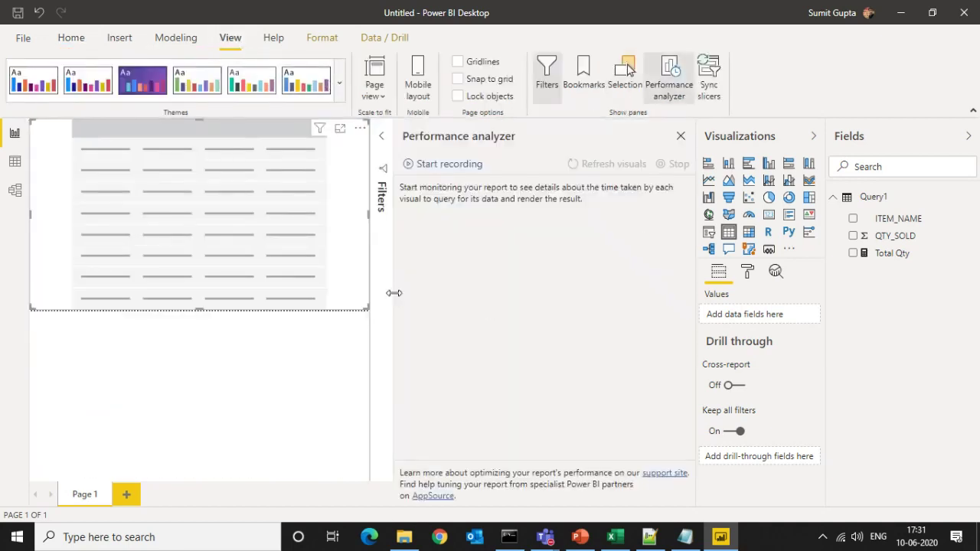
{"action": "left_click_drag", "start_coordinate": [394, 292], "coordinate": [511, 323]}
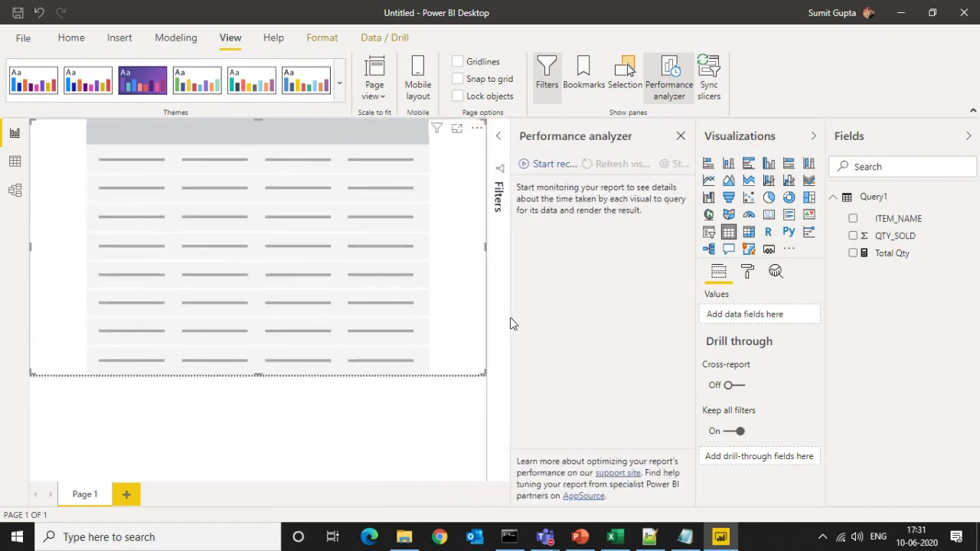
Start a performance recording and add ITEM_NAME and Total Qty to the table visual
{"action": "left_click", "coordinate": [541, 168]}
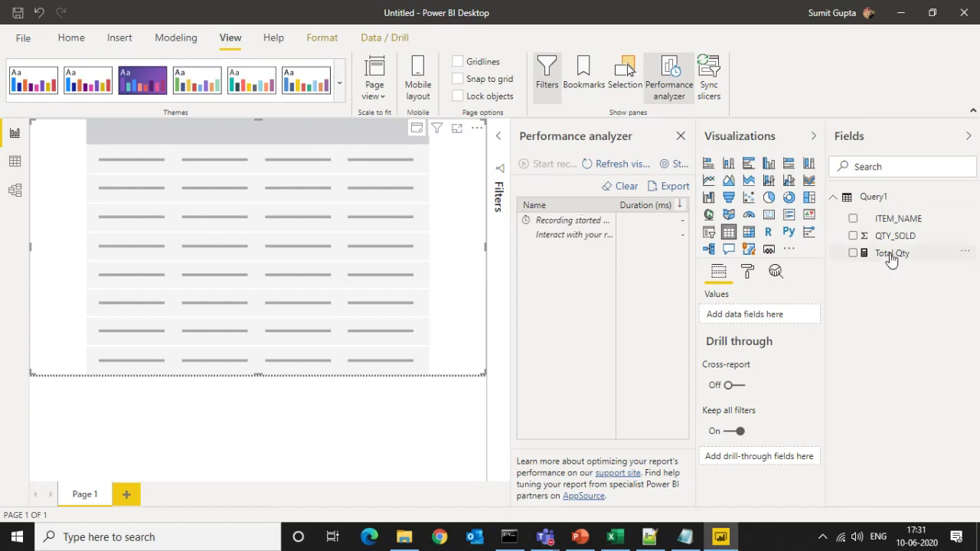
{"action": "left_click", "coordinate": [854, 220]}
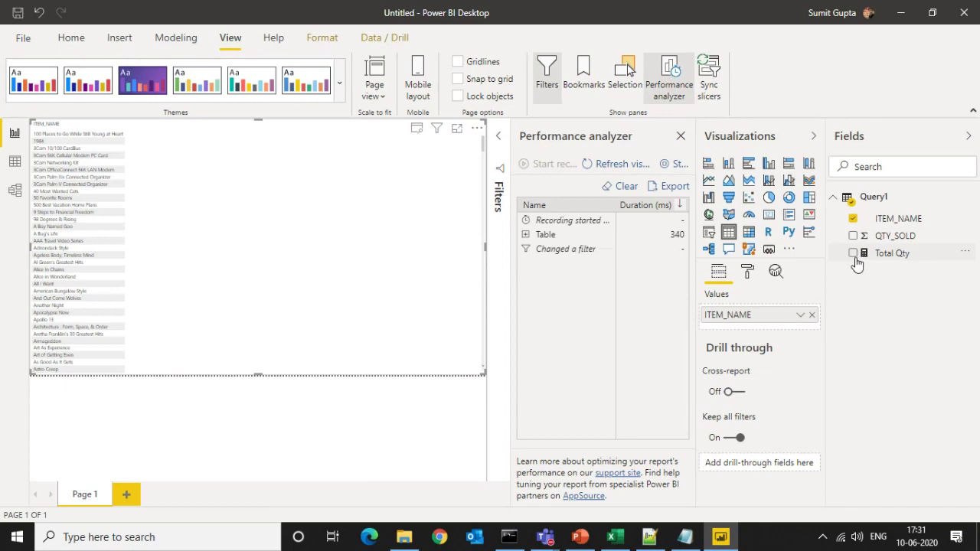
{"action": "left_click", "coordinate": [853, 255]}
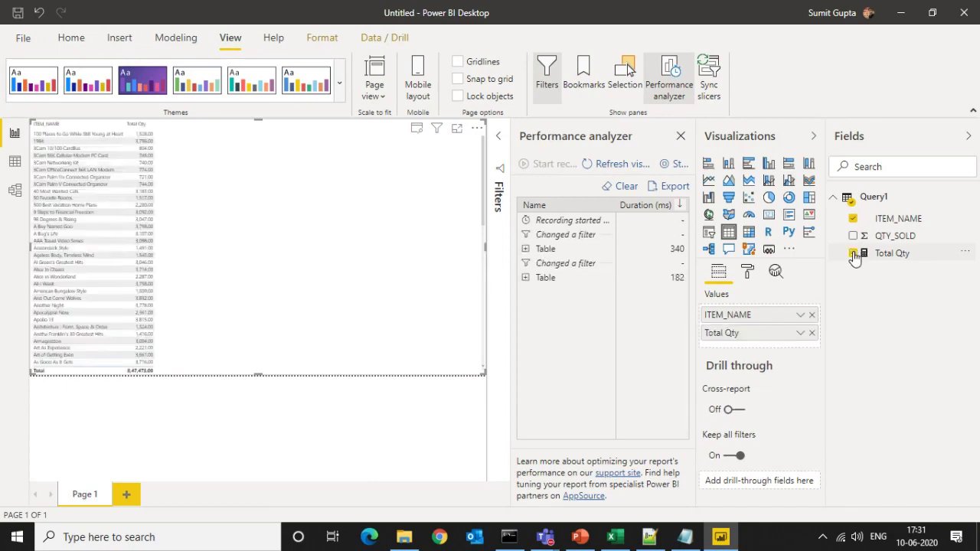
Stop the recording and show the latest table entry's duration breakdown alongside the table in focus mode
{"action": "left_click", "coordinate": [673, 165]}
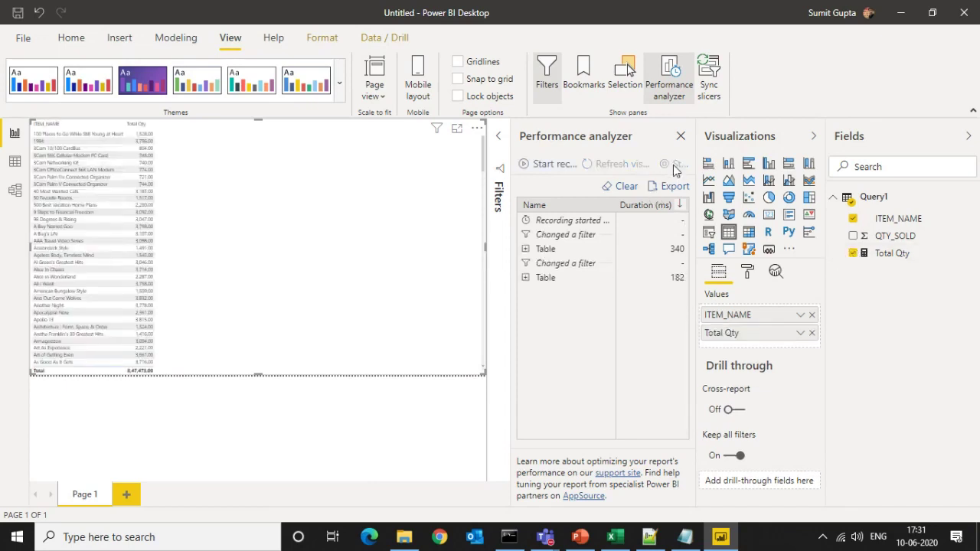
{"action": "left_click", "coordinate": [525, 279]}
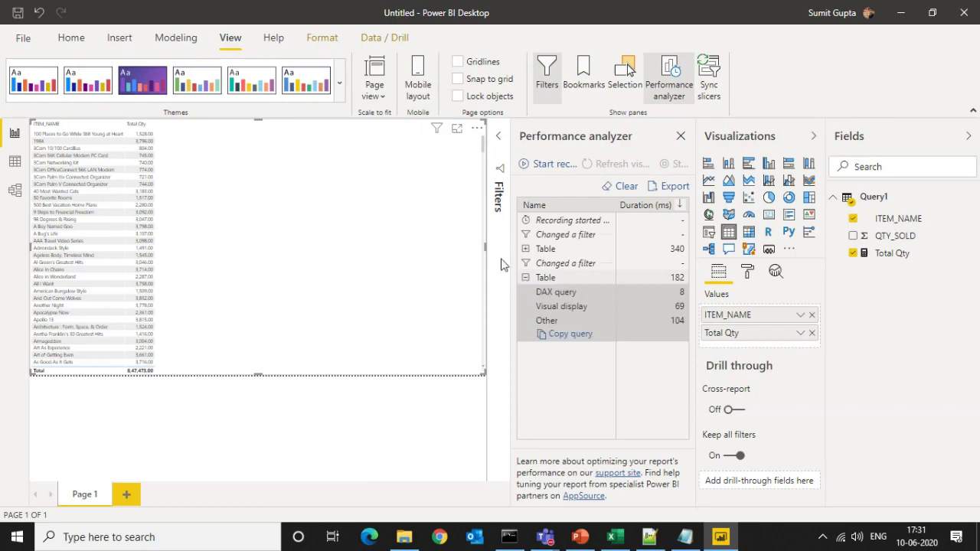
{"action": "left_click", "coordinate": [457, 129]}
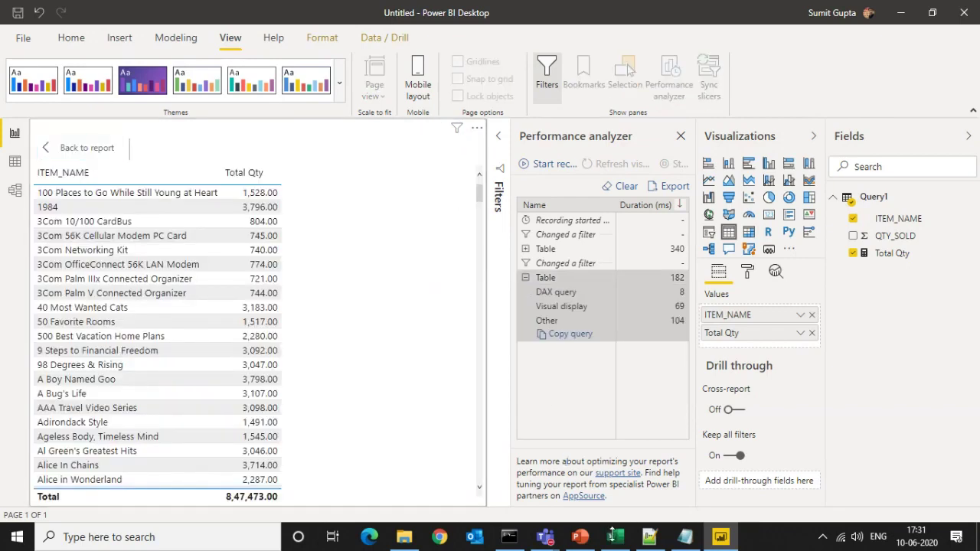
Switch to the Excel Time Difference sheet and enter 182 as the Scenario3 Total
{"action": "left_click", "coordinate": [615, 539]}
{"action": "left_click", "coordinate": [328, 230]}
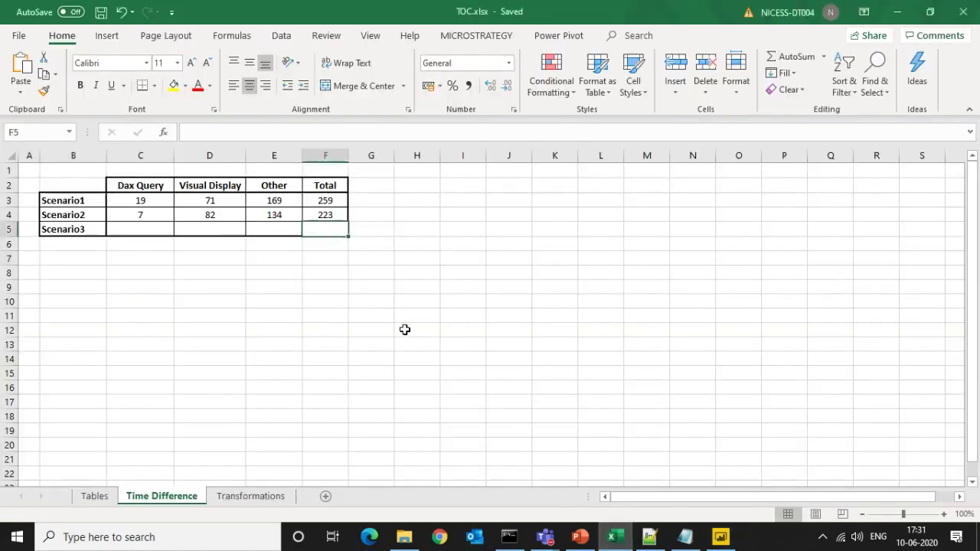
{"action": "type", "text": "182"}
{"action": "key", "text": "Left"}
Fill in the remaining Scenario3 timings from the Power BI breakdown: Dax Query 8, Visual Display 69 and Other 104
{"action": "key", "text": "Left"}
{"action": "key", "text": "Left"}
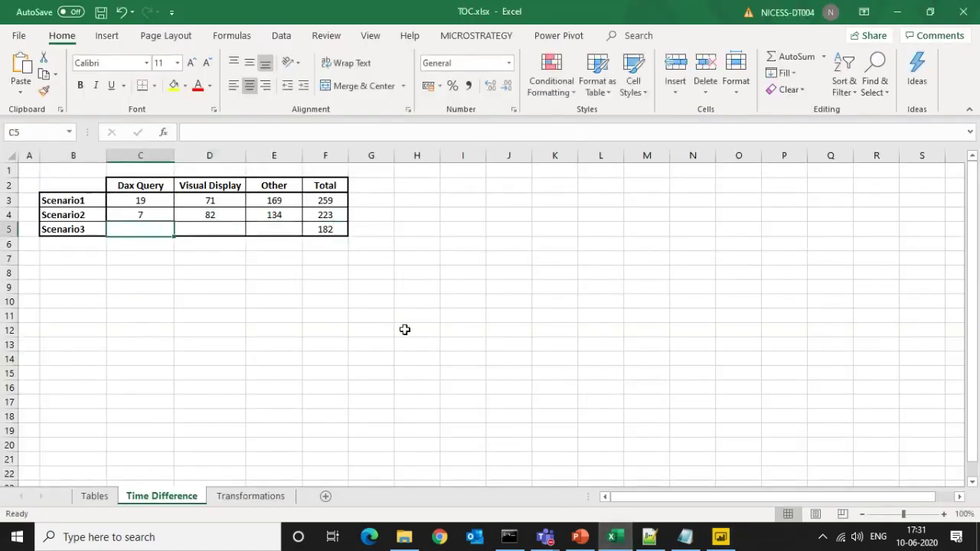
{"action": "key", "text": "alt+Tab"}
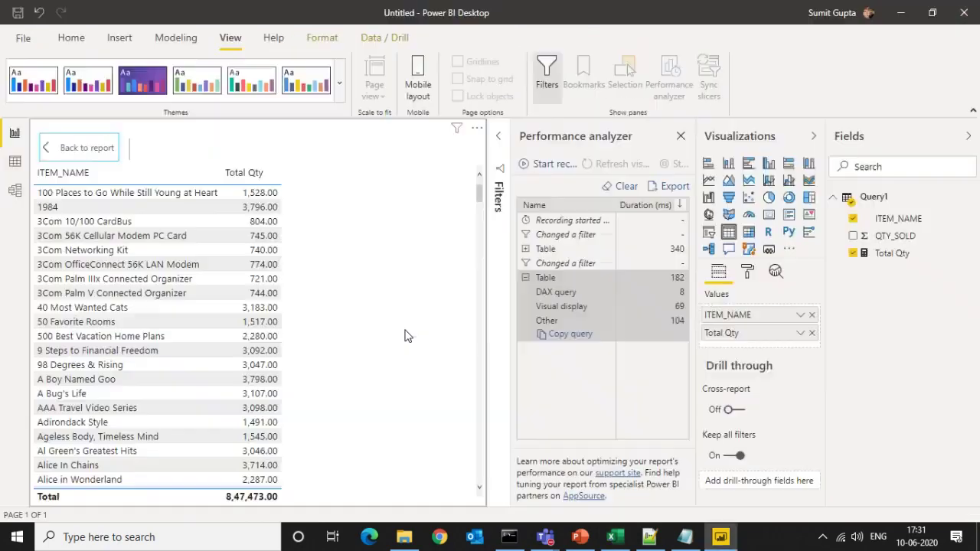
{"action": "key", "text": "alt+Tab"}
{"action": "type", "text": "8"}
{"action": "key", "text": "Right"}
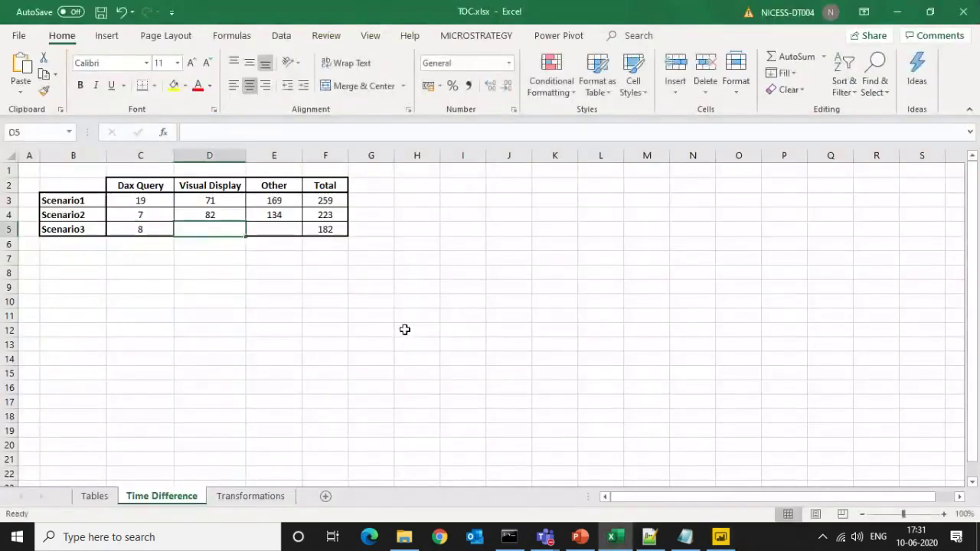
{"action": "type", "text": "69"}
{"action": "key", "text": "Right"}
{"action": "key", "text": "alt+Tab"}
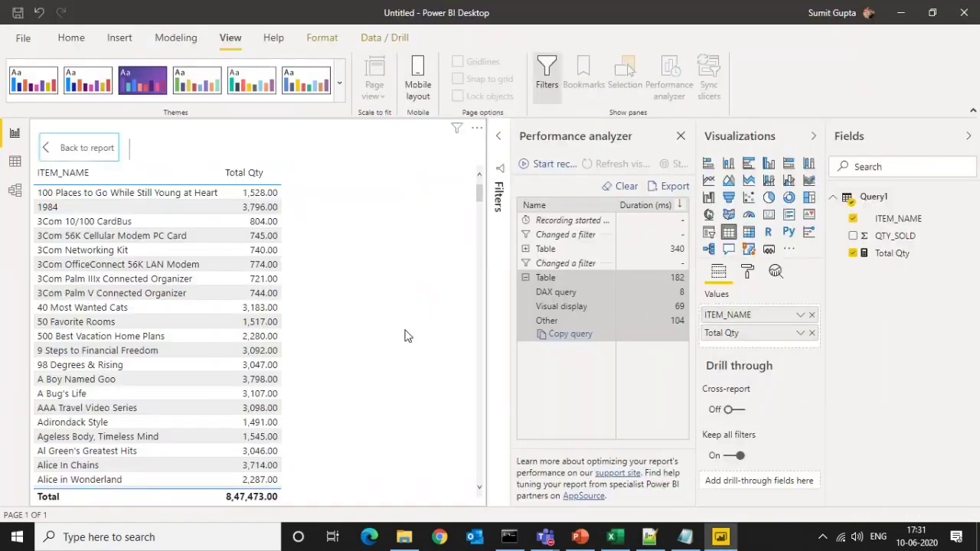
{"action": "key", "text": "alt+Tab"}
{"action": "type", "text": "104"}
{"action": "key", "text": "Return"}
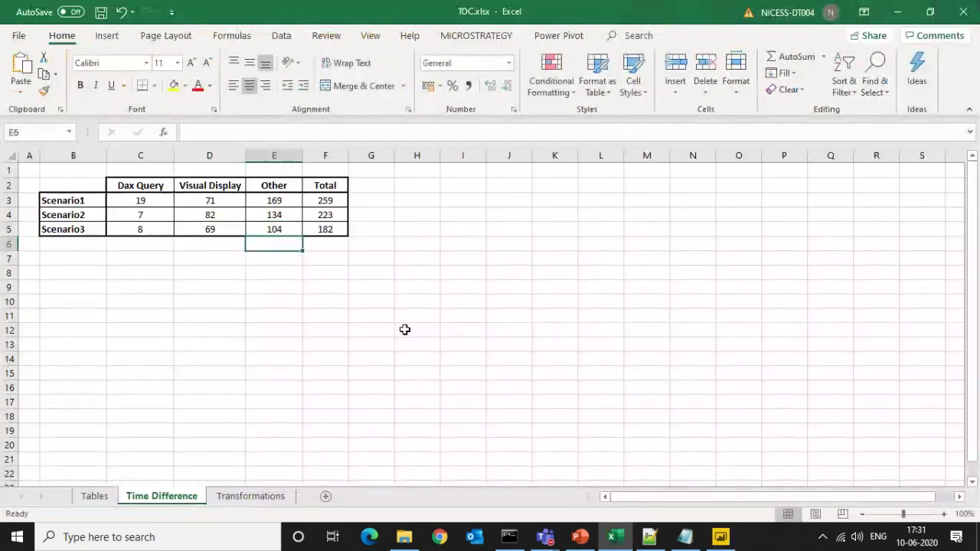
Compare the Dax Query, Visual Display, Other and Total timings of Scenario3, Scenario2 and Scenario1 row by row
{"action": "key", "text": "Left"}
{"action": "key", "text": "Left"}
{"action": "key", "text": "Up"}
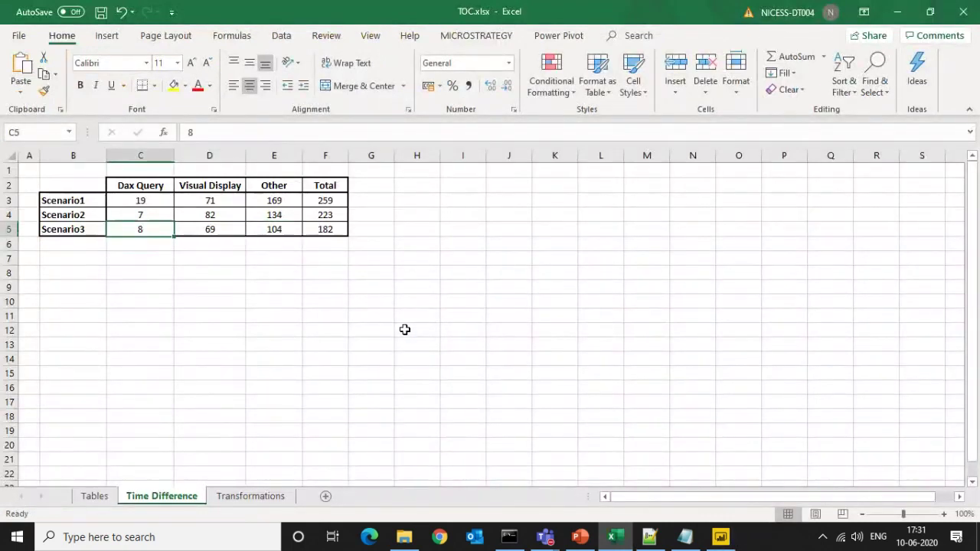
{"action": "key", "text": "ctrl+shift+Right"}
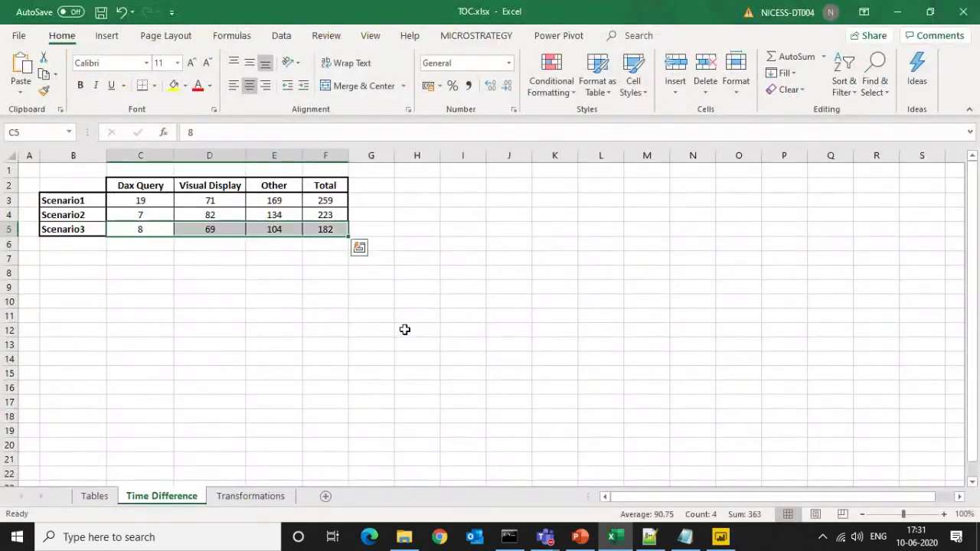
{"action": "key", "text": "Up"}
{"action": "key", "text": "ctrl+shift+Right"}
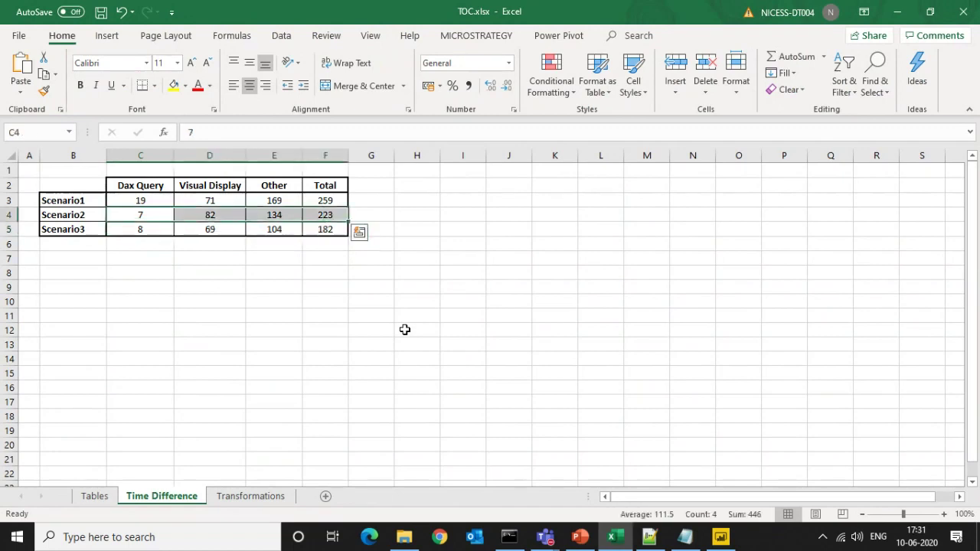
{"action": "key", "text": "Up"}
{"action": "key", "text": "ctrl+shift+Right"}
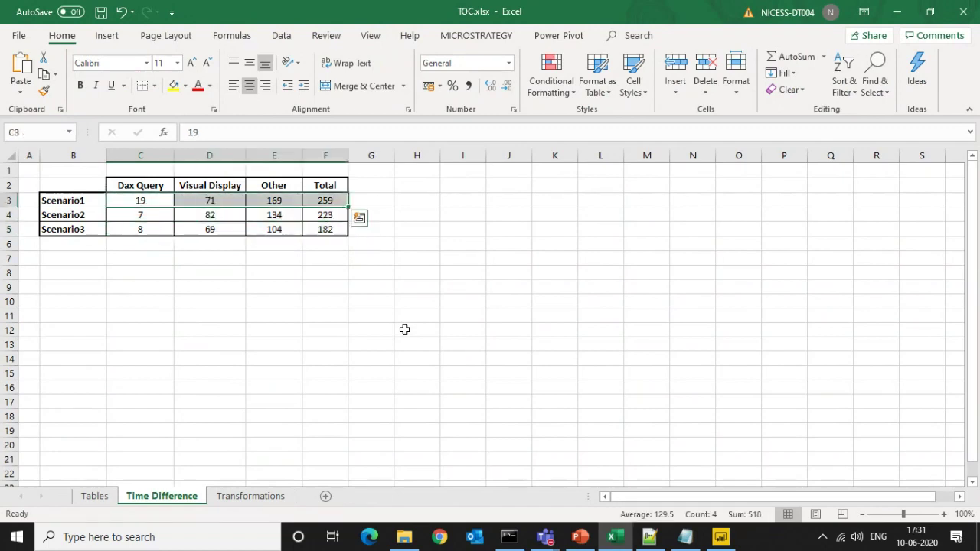
{"action": "key", "text": "Down"}
{"action": "key", "text": "Down"}
{"action": "key", "text": "Down"}
{"action": "key", "text": "Down"}
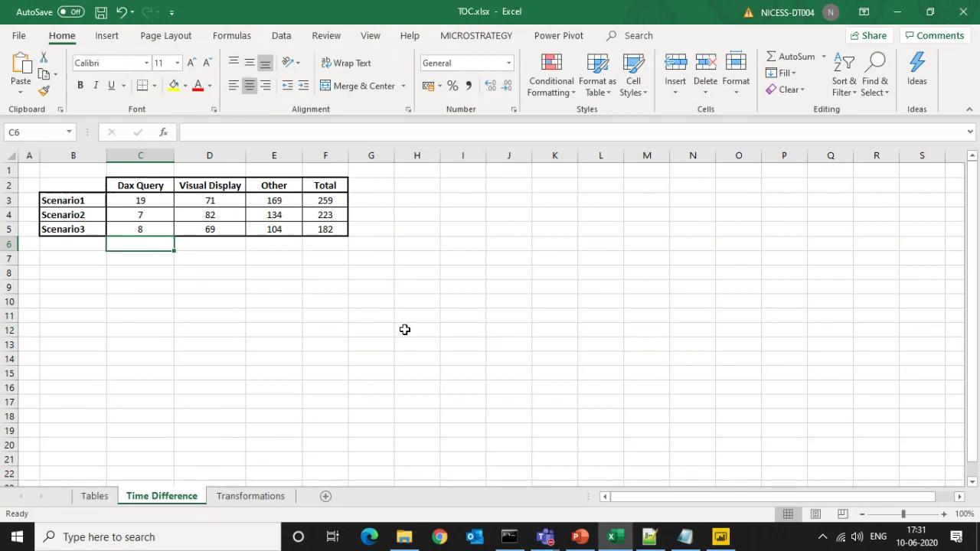
{"action": "key", "text": "Left"}
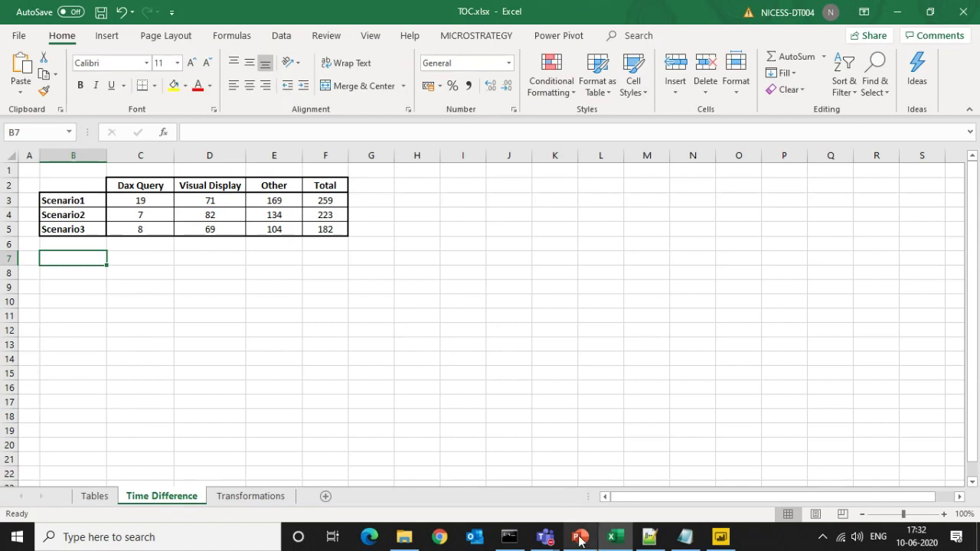
Switch to the PowerPoint deck and present the "Scenarios of Data Load – PowerBI Level" slide full screen
{"action": "mouse_move", "coordinate": [580, 537]}
{"action": "left_click", "coordinate": [578, 484]}
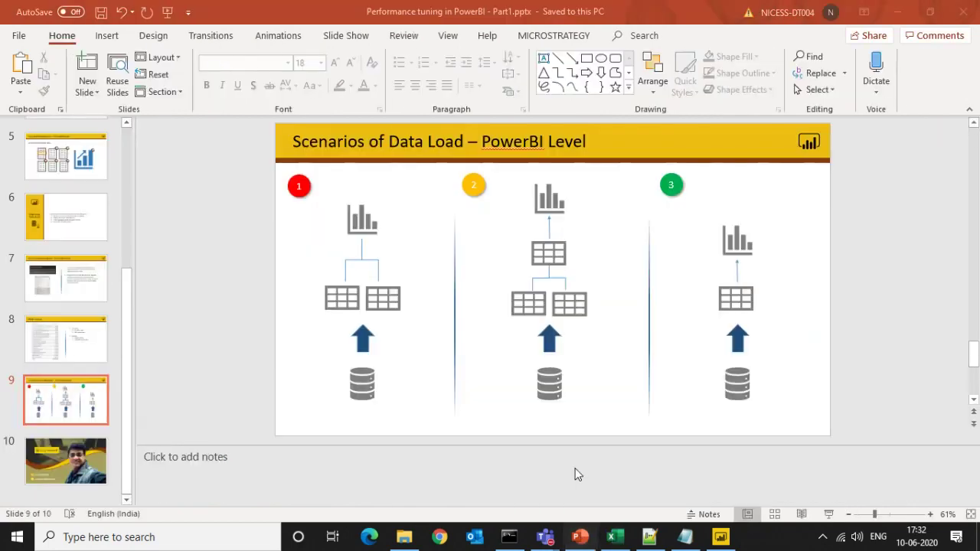
{"action": "left_click", "coordinate": [828, 513]}
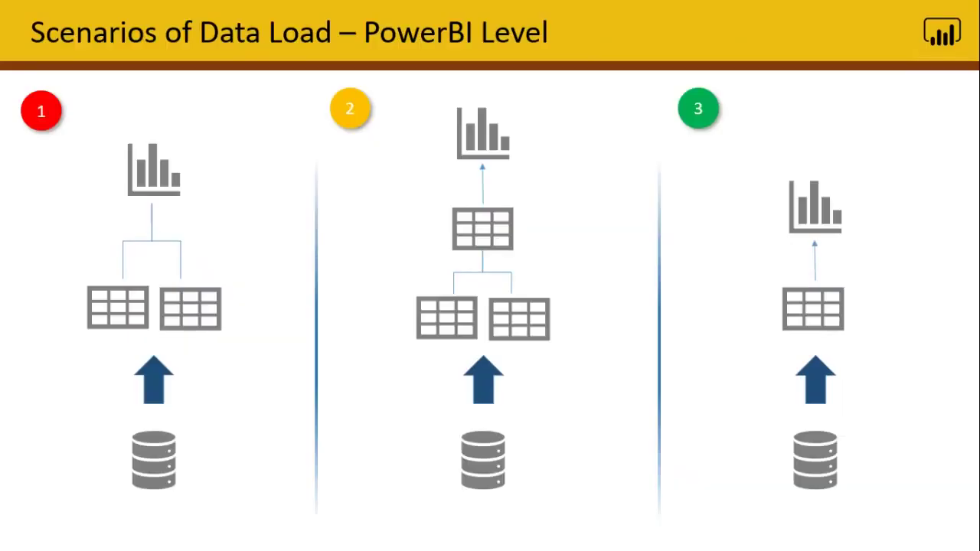
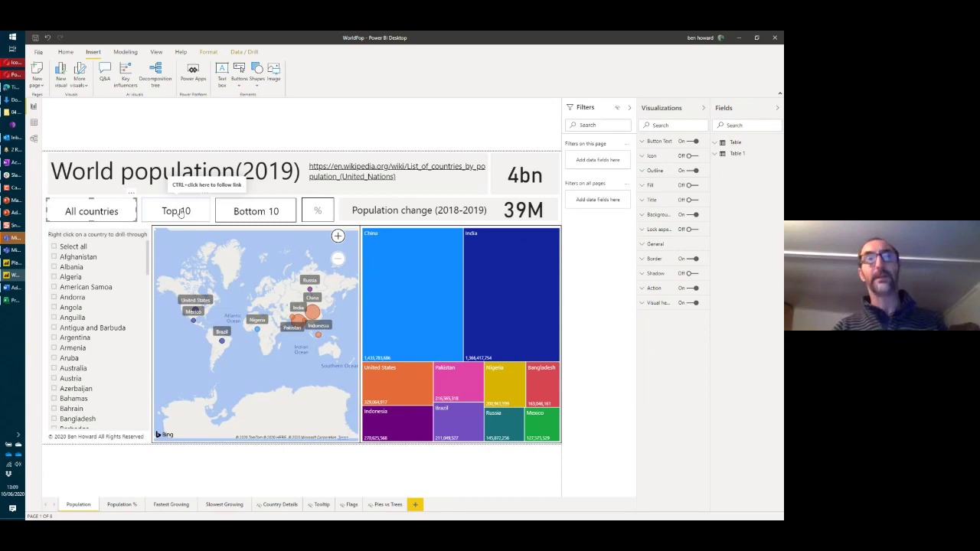
In the WorldPop Power BI report, try the Bottom 10 and Top 10 buttons, and follow the % button to the percentage page
{"action": "left_click", "coordinate": [282, 216], "text": "ctrl"}
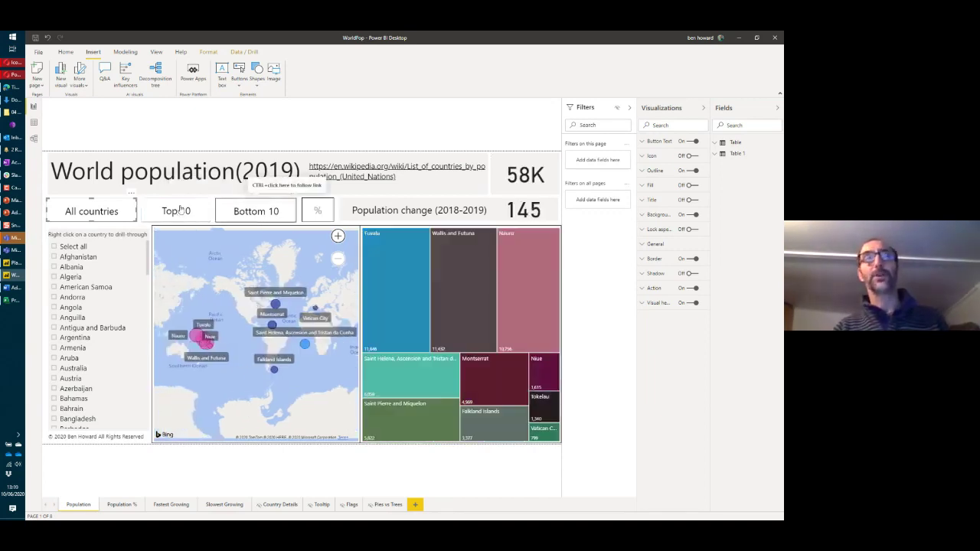
{"action": "left_click", "coordinate": [163, 211], "text": "ctrl"}
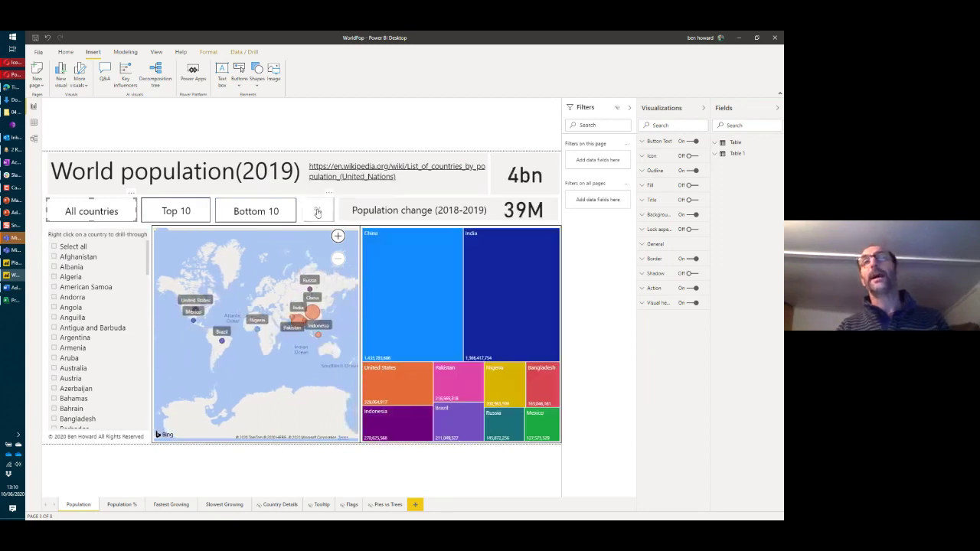
{"action": "left_click", "coordinate": [317, 212], "text": "ctrl"}
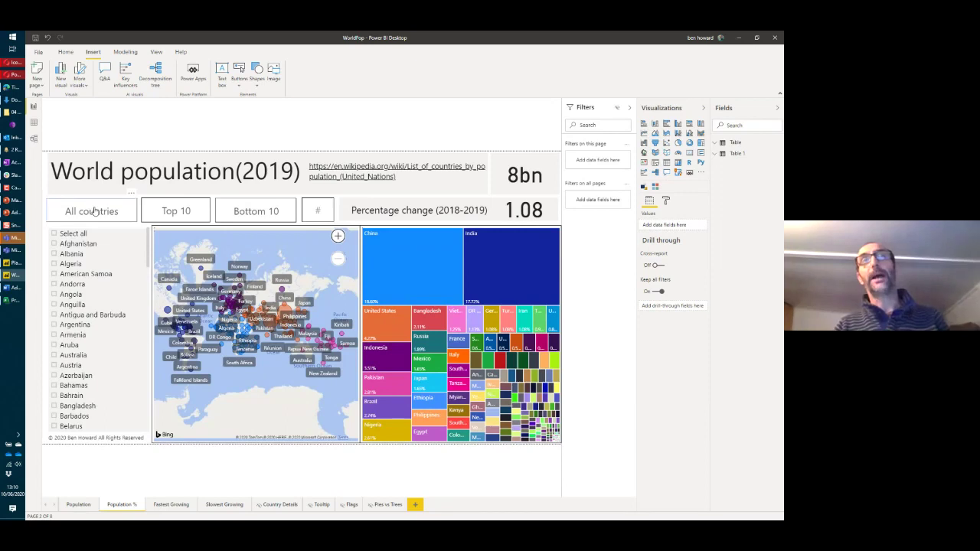
Delete the All countries, Top 10, Bottom 10 and # buttons from the Population % page
{"action": "left_click", "coordinate": [92, 211]}
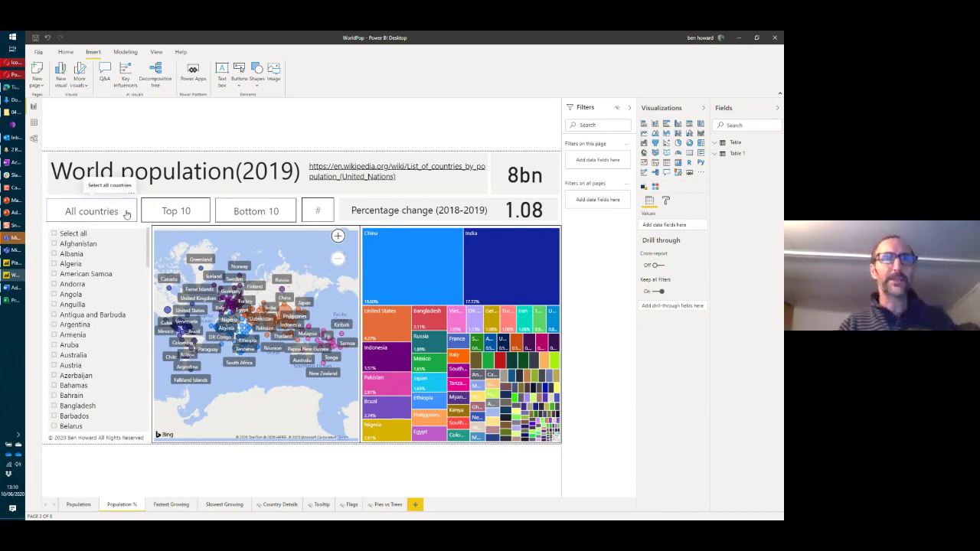
{"action": "left_click", "coordinate": [127, 213]}
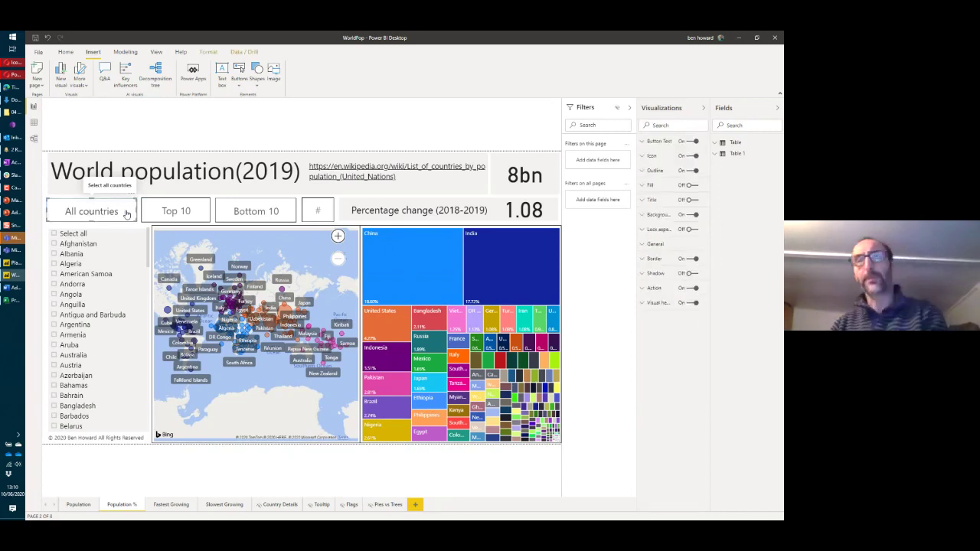
{"action": "key", "text": "Delete"}
{"action": "left_click", "coordinate": [160, 220]}
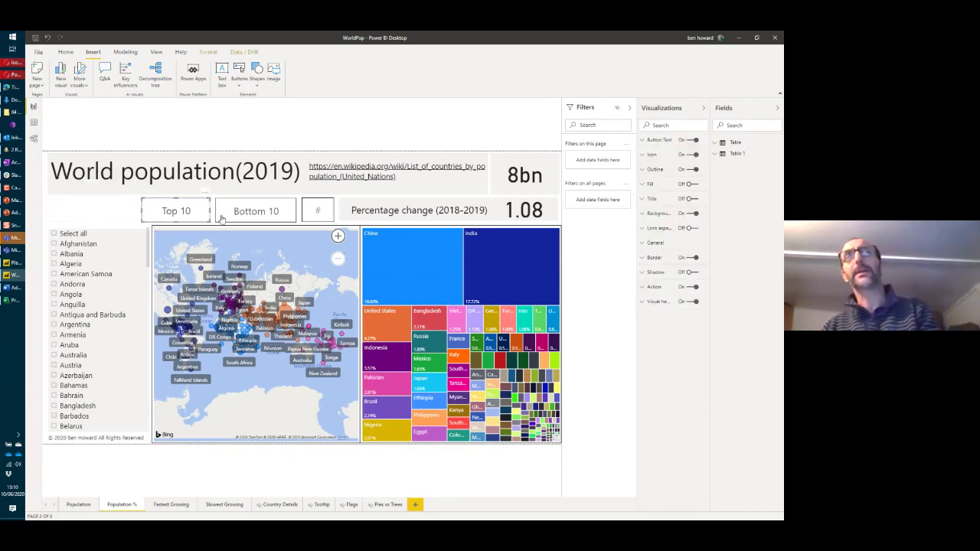
{"action": "key", "text": "Delete"}
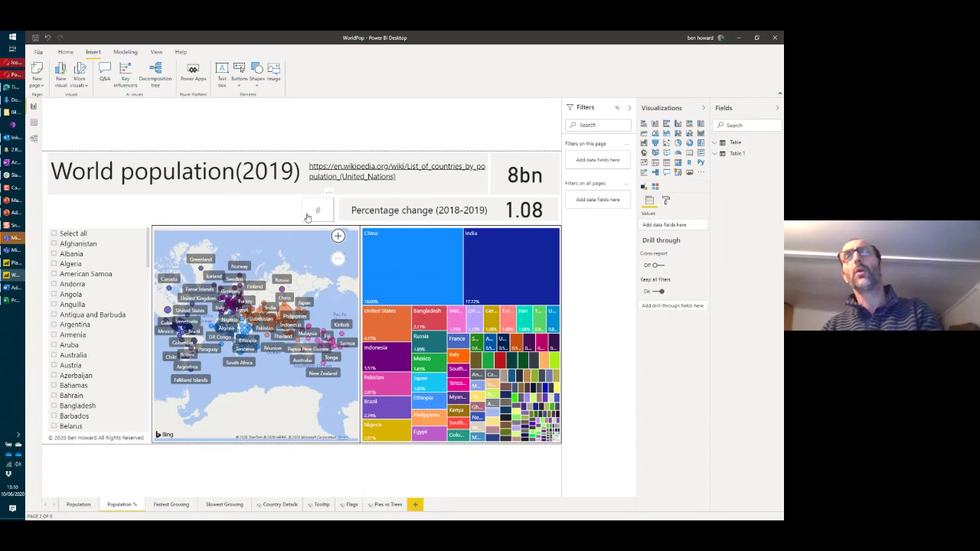
{"action": "key", "text": "Delete"}
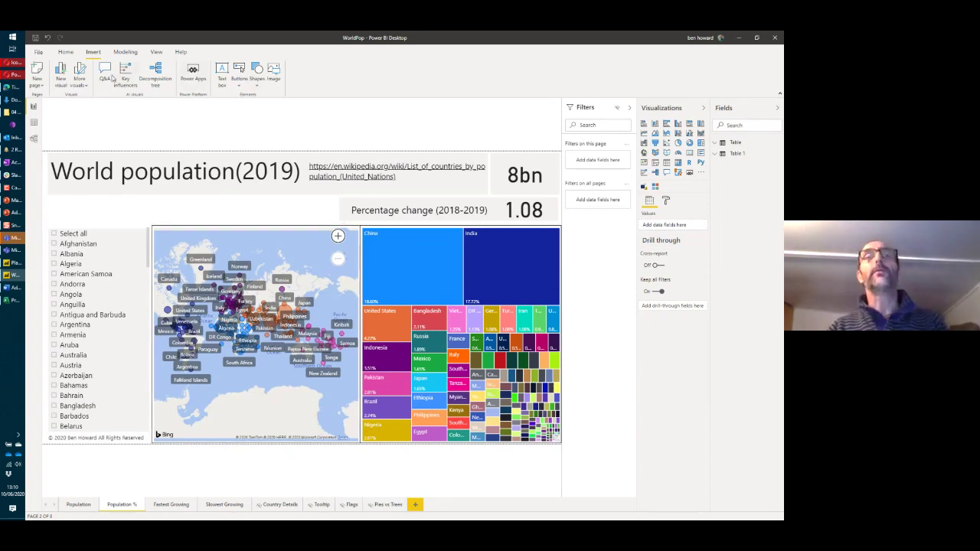
Insert the image Page.png and shrink it to a small button in the empty row beneath the World population title
{"action": "left_click", "coordinate": [273, 81]}
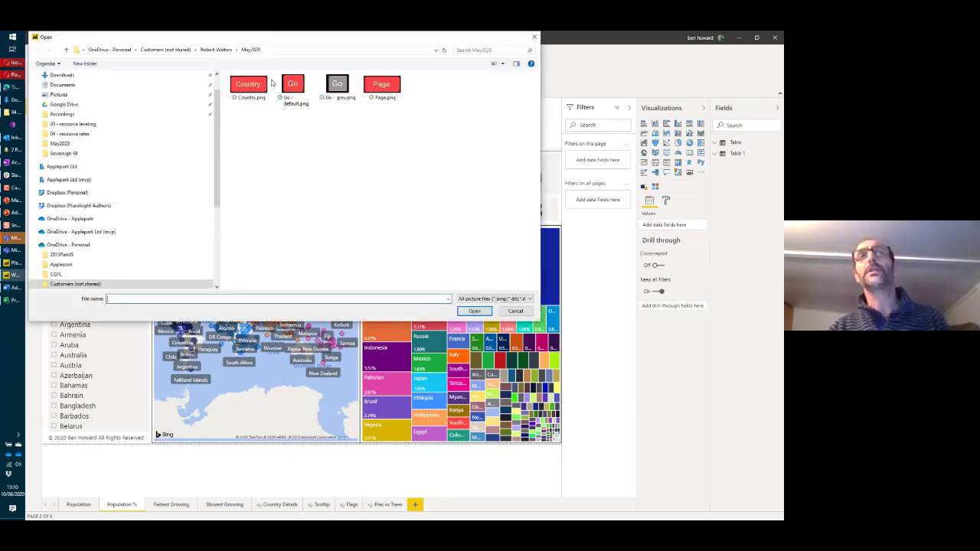
{"action": "left_click", "coordinate": [381, 85]}
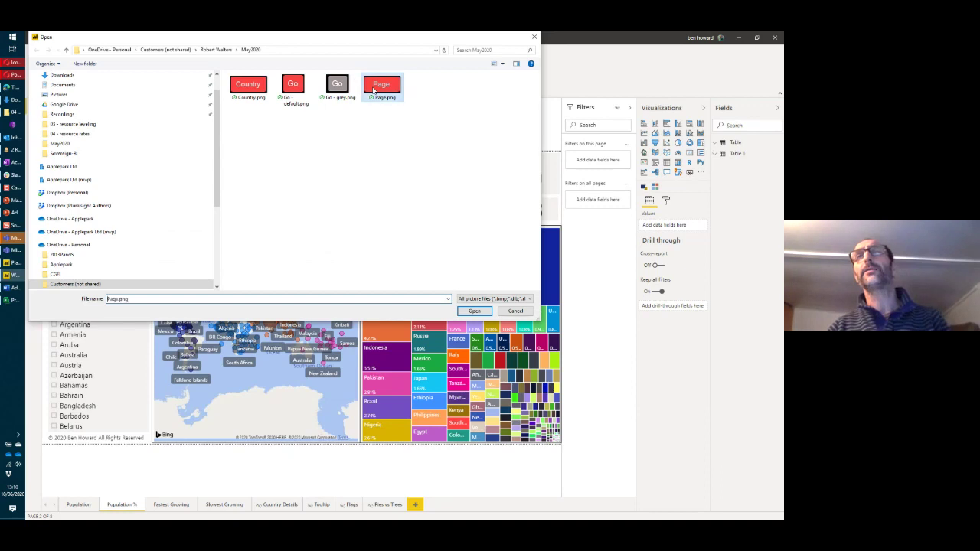
{"action": "left_click", "coordinate": [472, 310]}
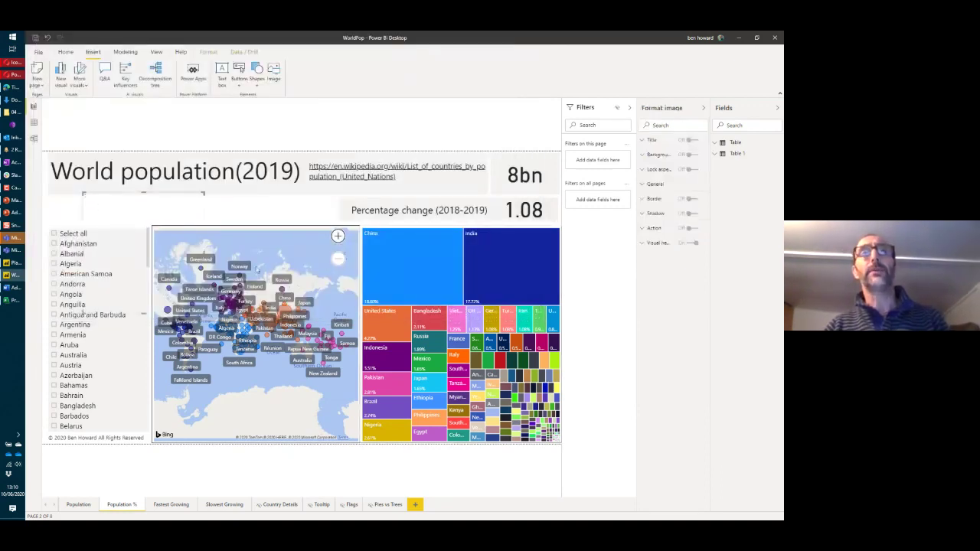
{"action": "left_click_drag", "start_coordinate": [142, 312], "coordinate": [149, 218]}
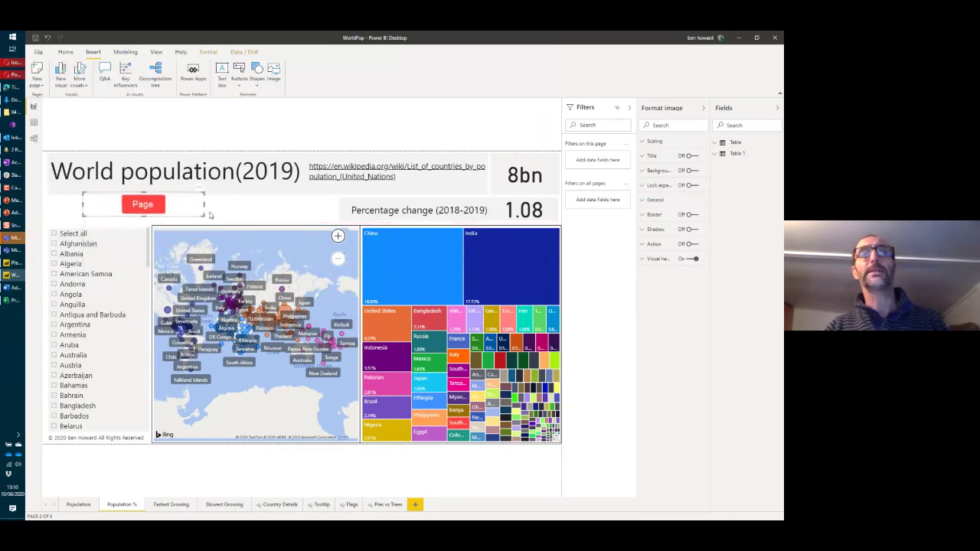
{"action": "left_click_drag", "start_coordinate": [203, 205], "coordinate": [157, 214]}
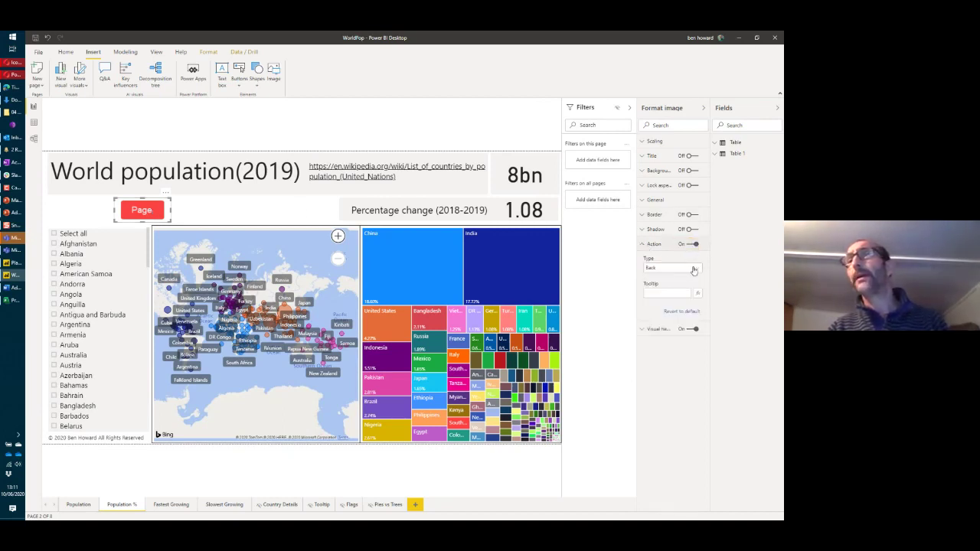
Set the Page image's action type to Page navigation and review its available destinations, leaving None selected
{"action": "left_click", "coordinate": [693, 270]}
{"action": "left_click", "coordinate": [678, 298]}
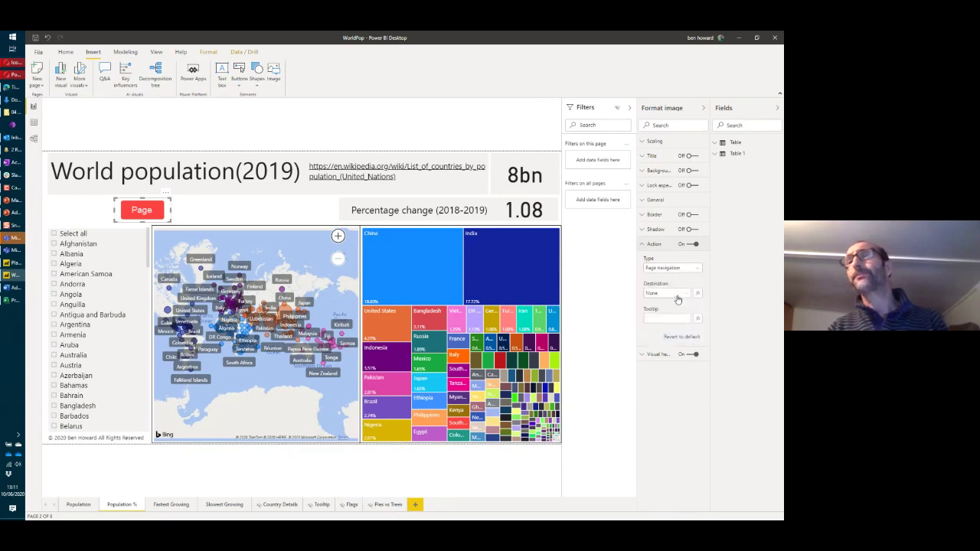
{"action": "left_click", "coordinate": [685, 295]}
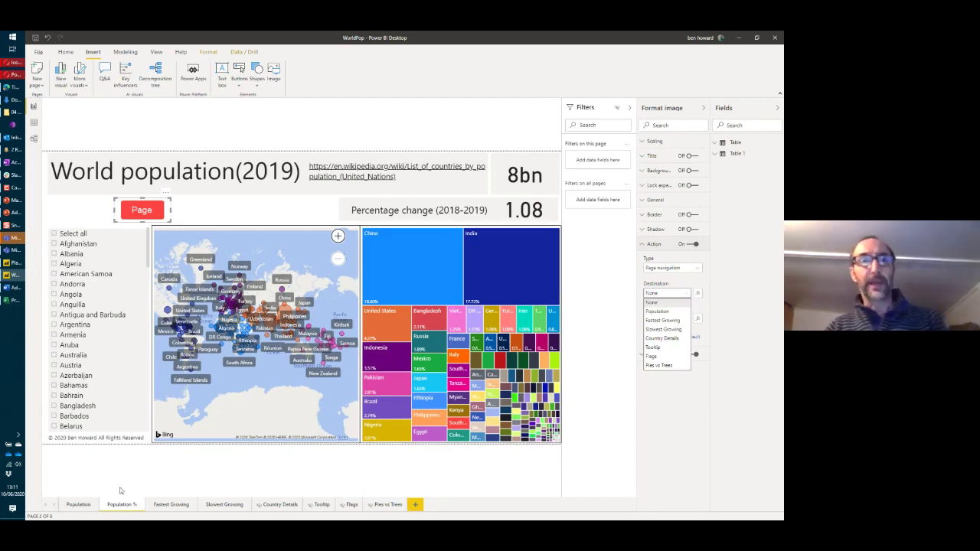
{"action": "left_click", "coordinate": [88, 202]}
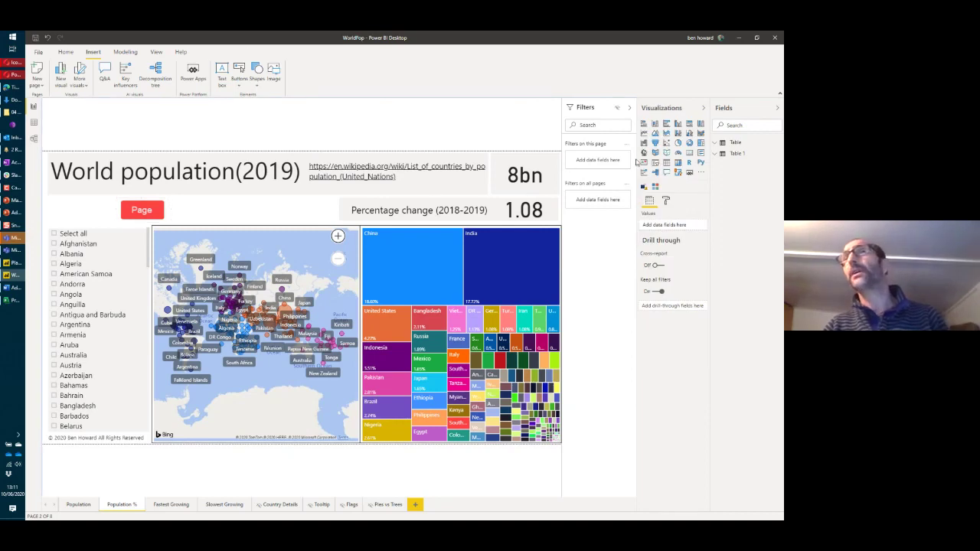
Add an empty table visual and resize it to fit the row beside the Page image, above the country slicer
{"action": "left_click", "coordinate": [665, 163]}
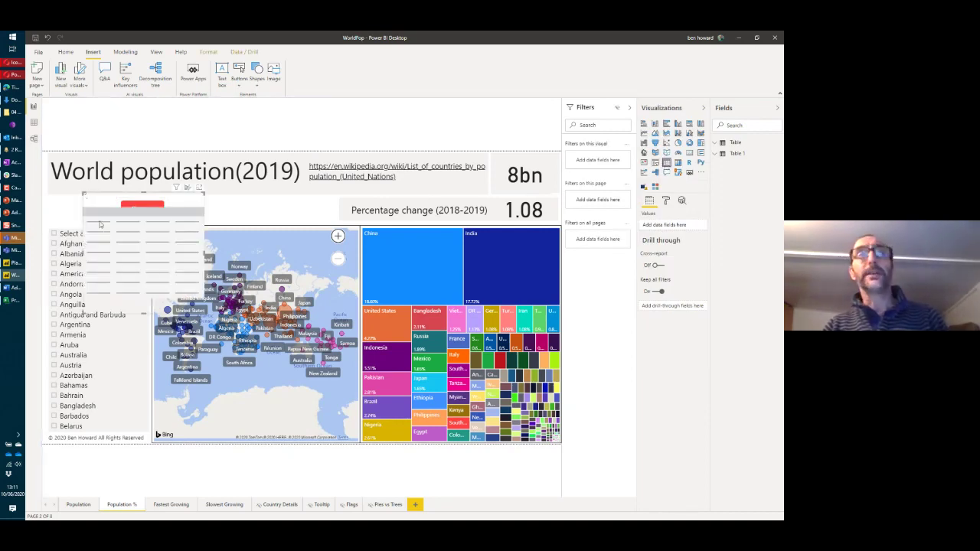
{"action": "left_click_drag", "start_coordinate": [199, 189], "coordinate": [165, 195]}
{"action": "left_click_drag", "start_coordinate": [170, 317], "coordinate": [118, 220]}
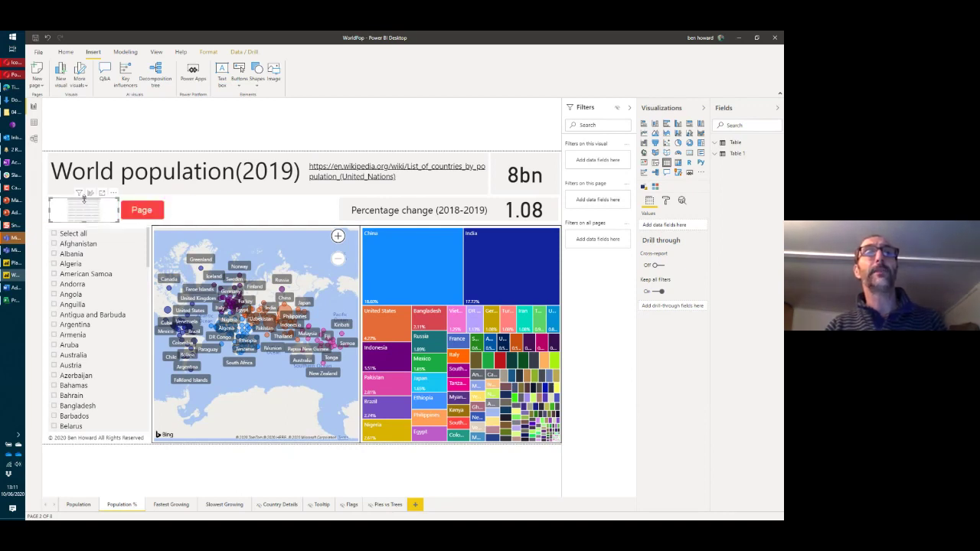
{"action": "left_click_drag", "start_coordinate": [84, 197], "coordinate": [86, 203]}
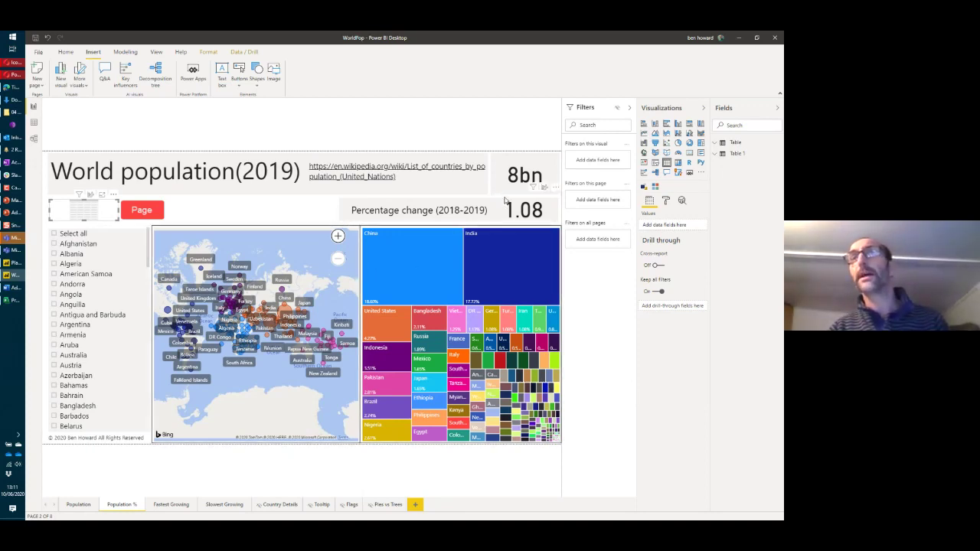
Copy the grey background shape from the Percentage change heading and fit the copy over the empty table and Page image
{"action": "left_click", "coordinate": [481, 201]}
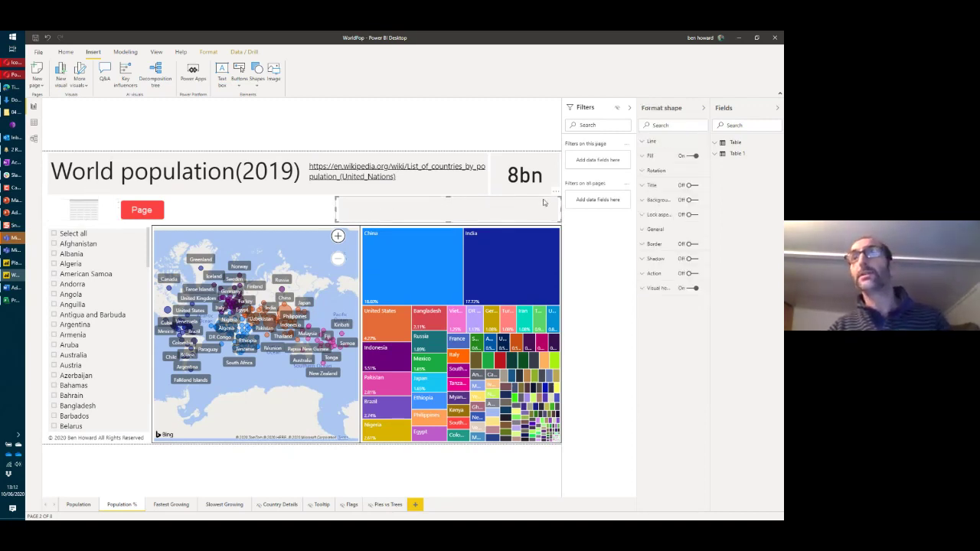
{"action": "left_click_drag", "start_coordinate": [544, 202], "coordinate": [171, 213]}
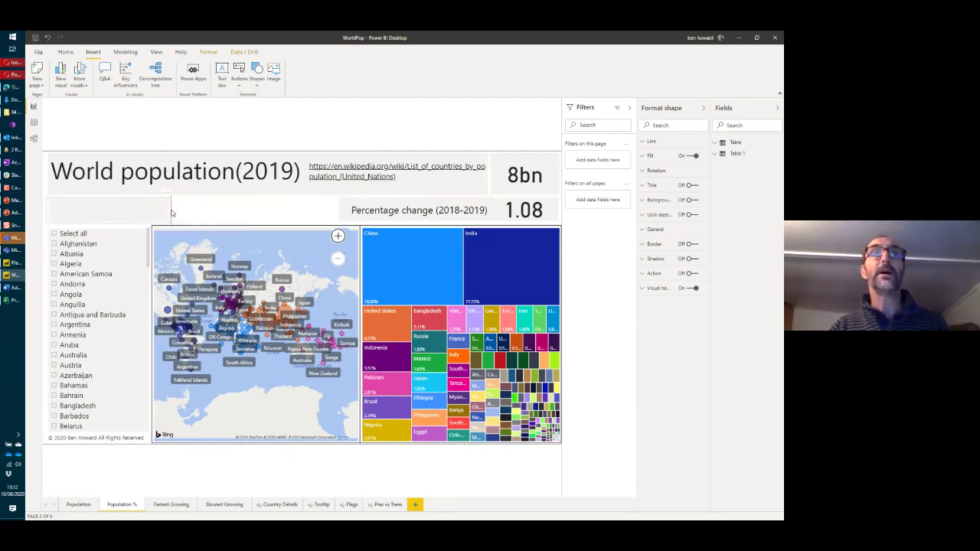
Send the copied grey shape behind the empty table and Page image
{"action": "left_click", "coordinate": [208, 52]}
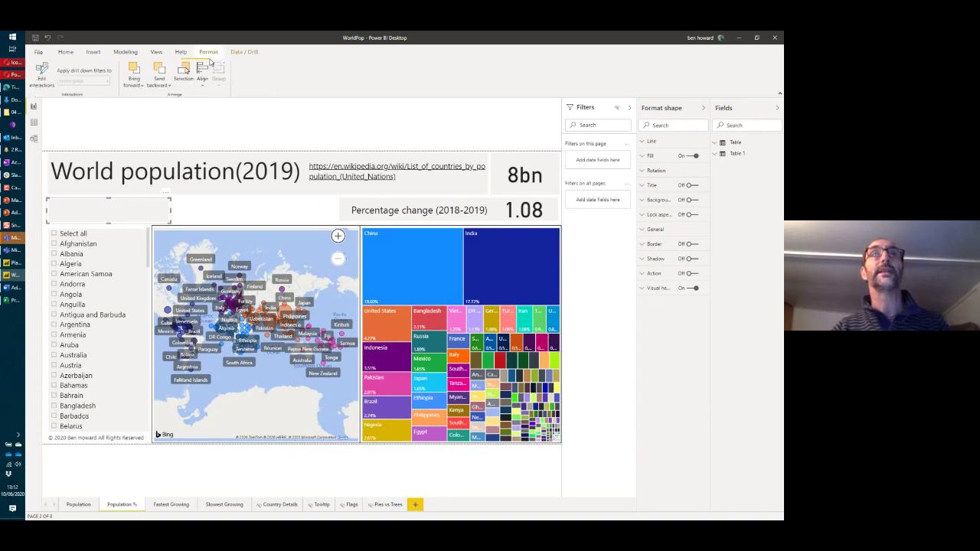
{"action": "left_click", "coordinate": [214, 213]}
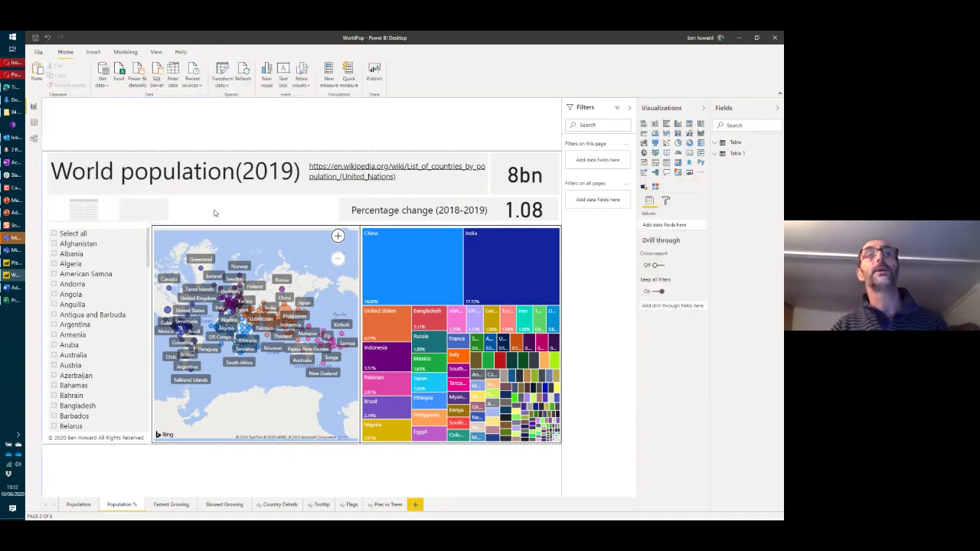
{"action": "left_click", "coordinate": [151, 214]}
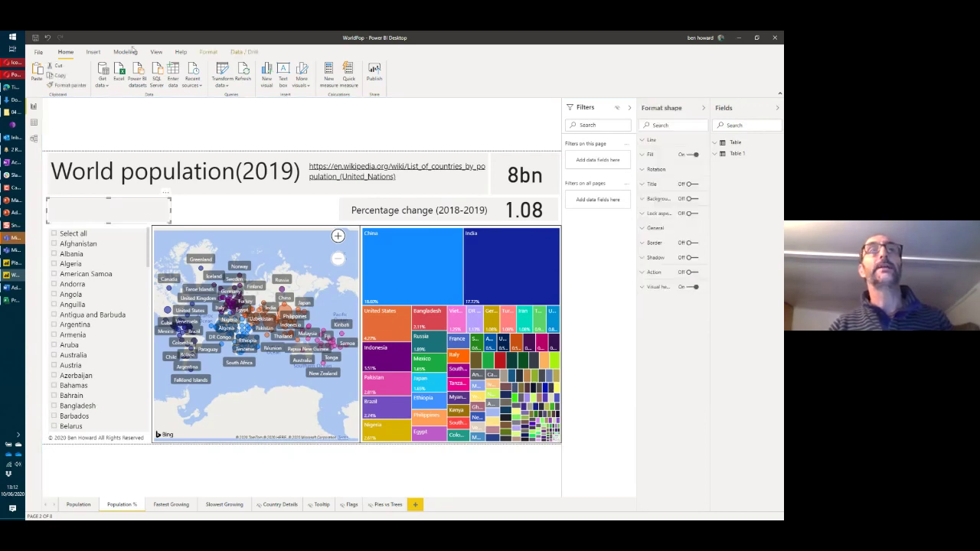
{"action": "left_click", "coordinate": [156, 52]}
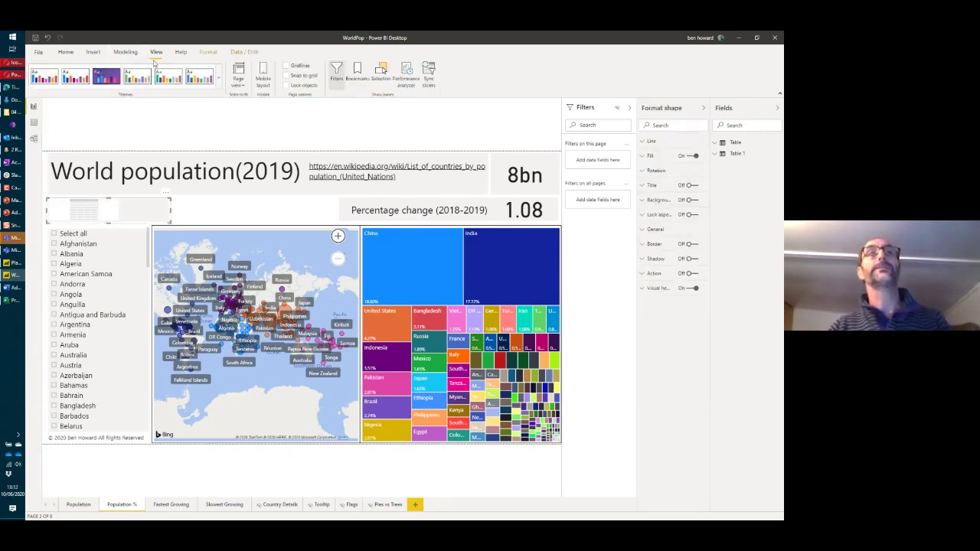
{"action": "left_click", "coordinate": [208, 52]}
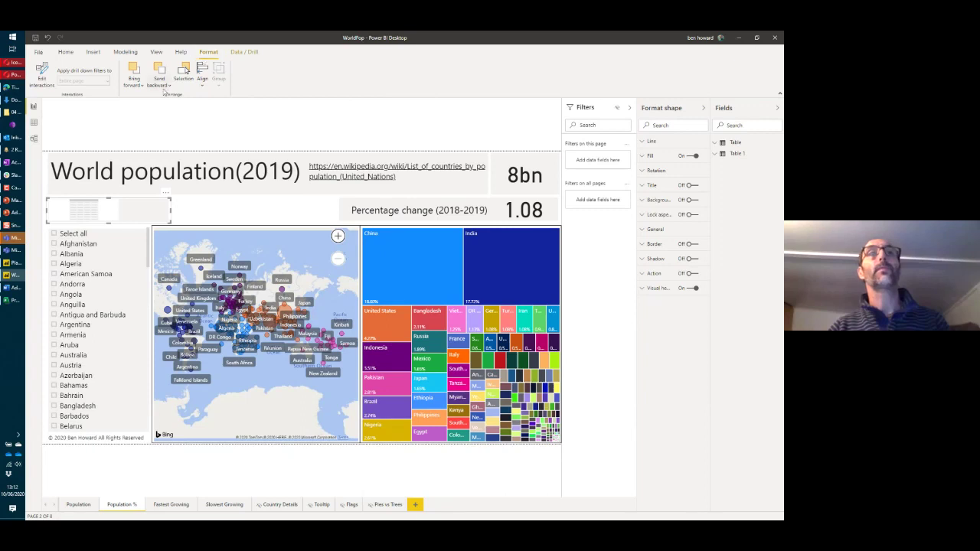
{"action": "left_click", "coordinate": [160, 84]}
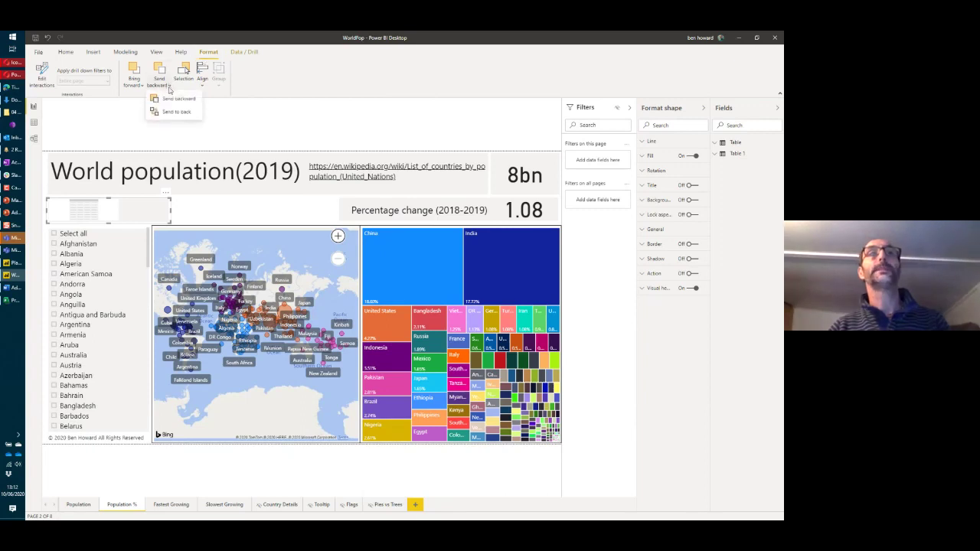
Send the background rectangle behind the Page button and the empty table visual
{"action": "left_click", "coordinate": [169, 114]}
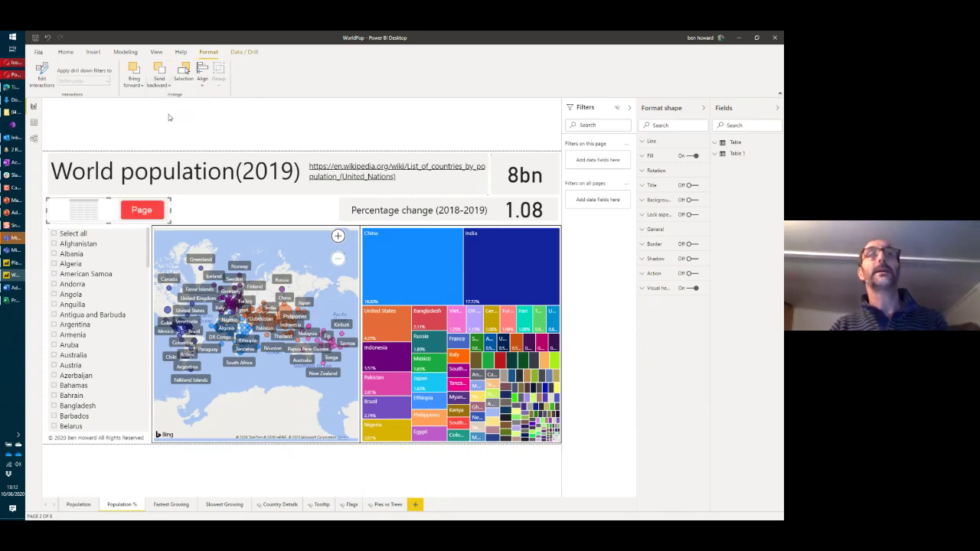
{"action": "left_click", "coordinate": [202, 213]}
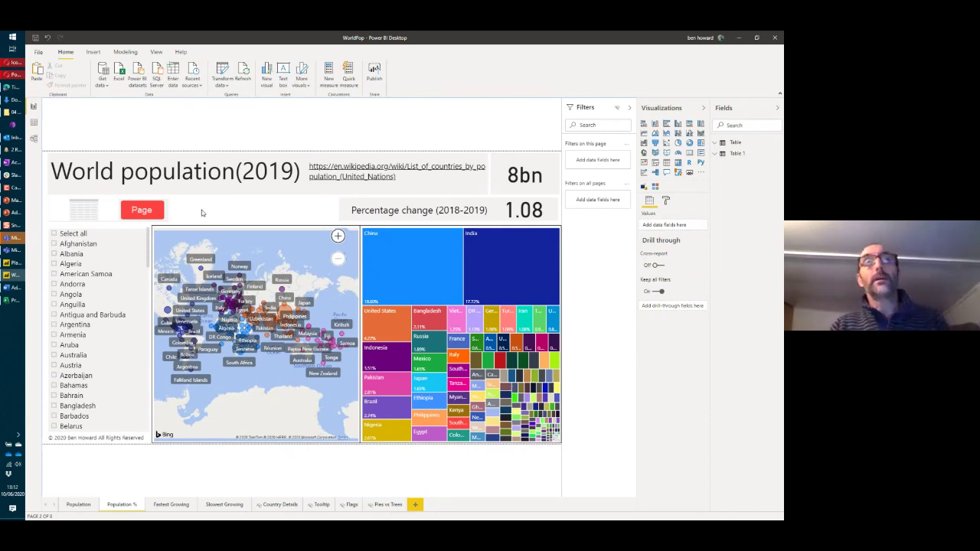
{"action": "left_click", "coordinate": [89, 205]}
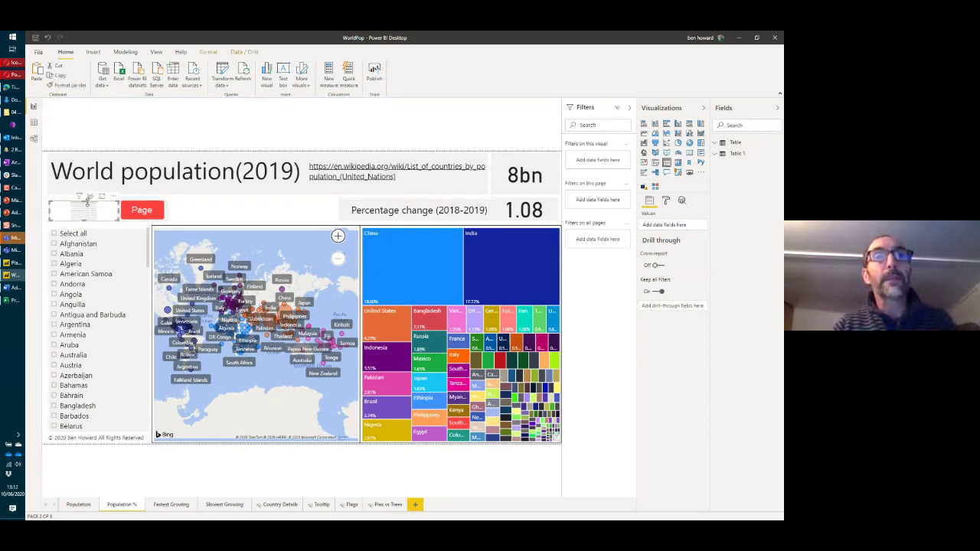
{"action": "left_click", "coordinate": [208, 212]}
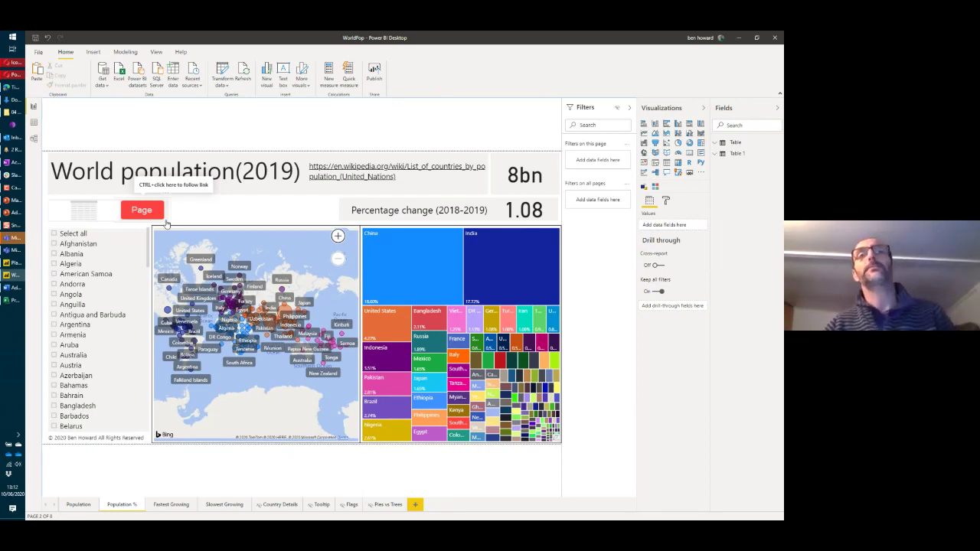
Create a manually entered data table with two columns named PageName and Order
{"action": "left_click", "coordinate": [94, 214]}
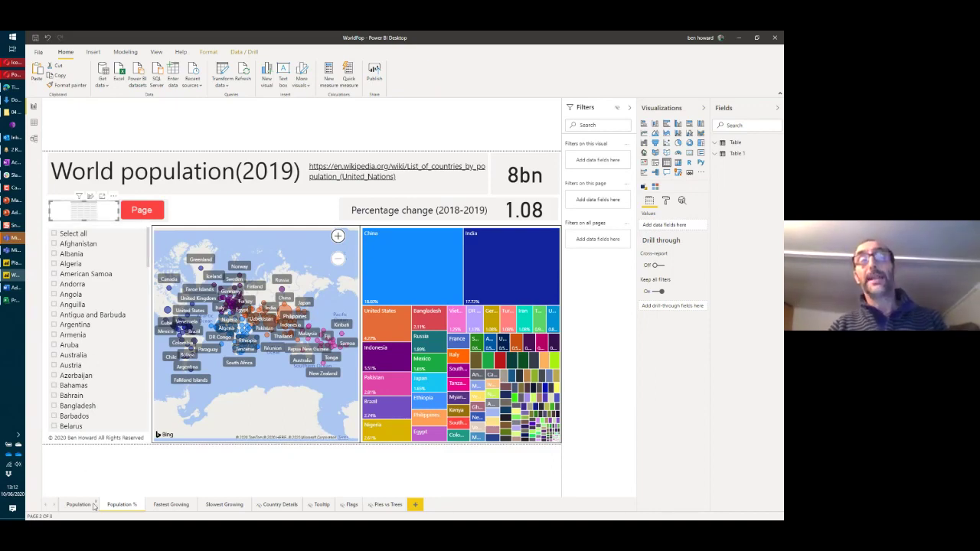
{"action": "left_click", "coordinate": [175, 72]}
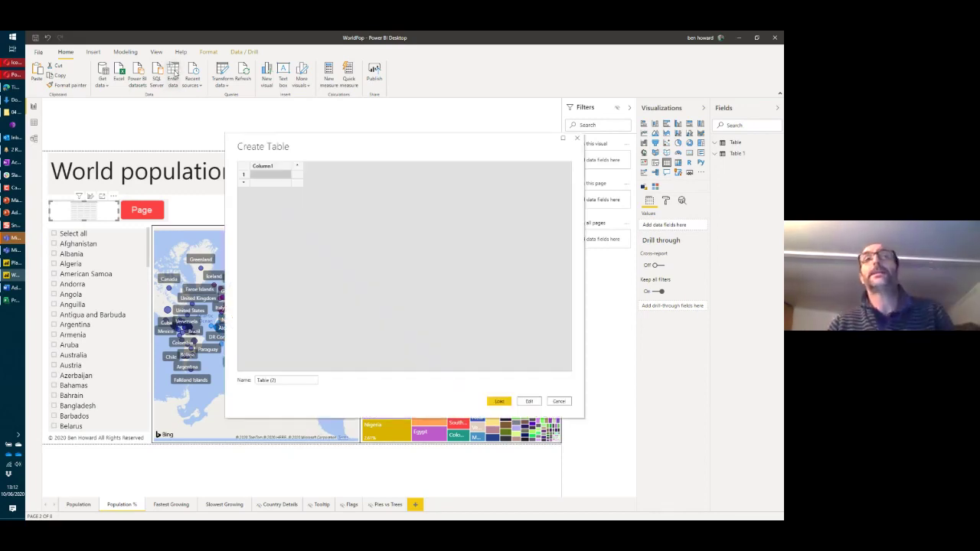
{"action": "double_click", "coordinate": [278, 167]}
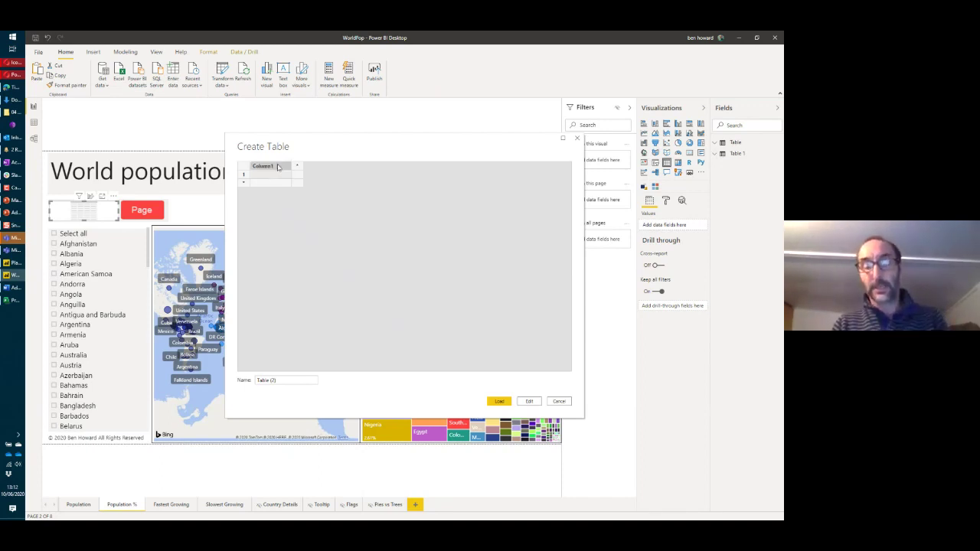
{"action": "type", "text": "S"}
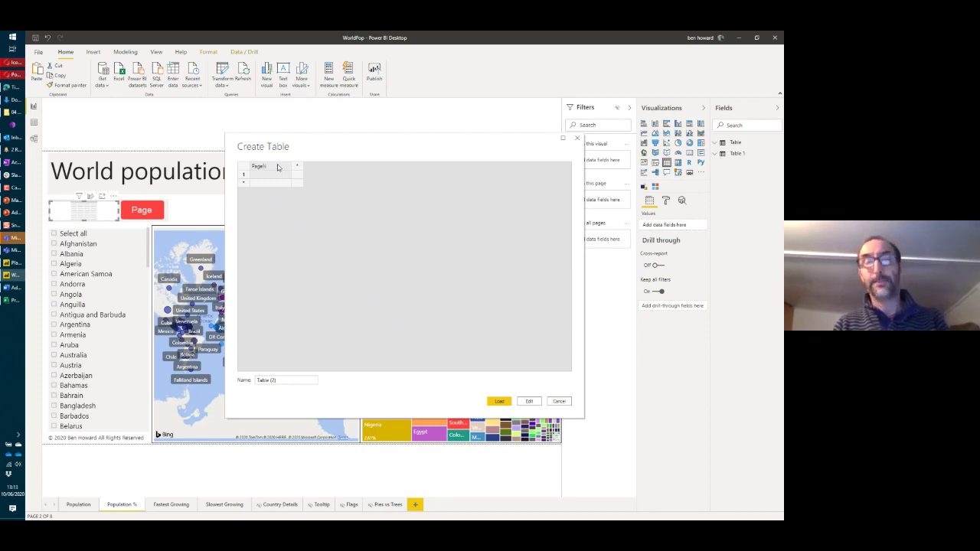
{"action": "type", "text": "ageName"}
{"action": "key", "text": "Tab"}
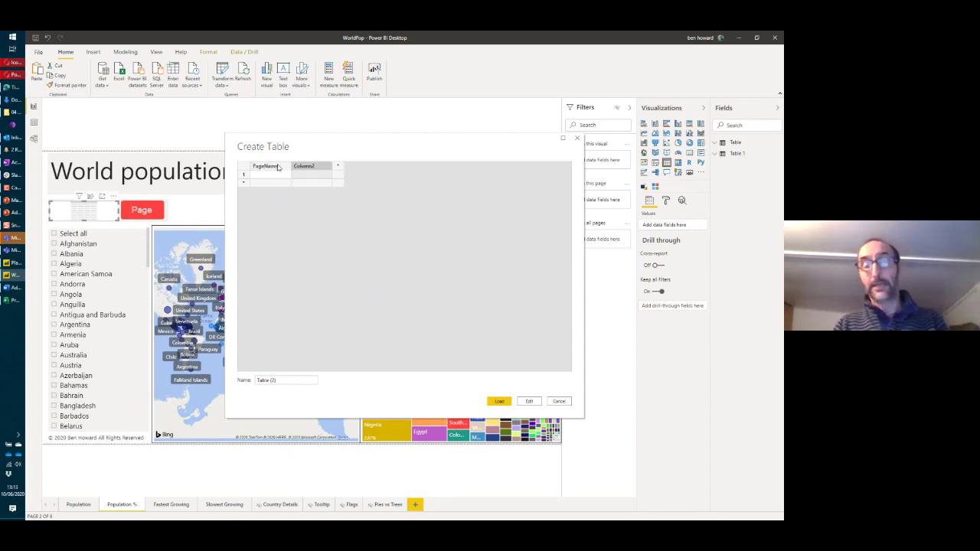
{"action": "type", "text": "Order"}
{"action": "key", "text": "Return"}
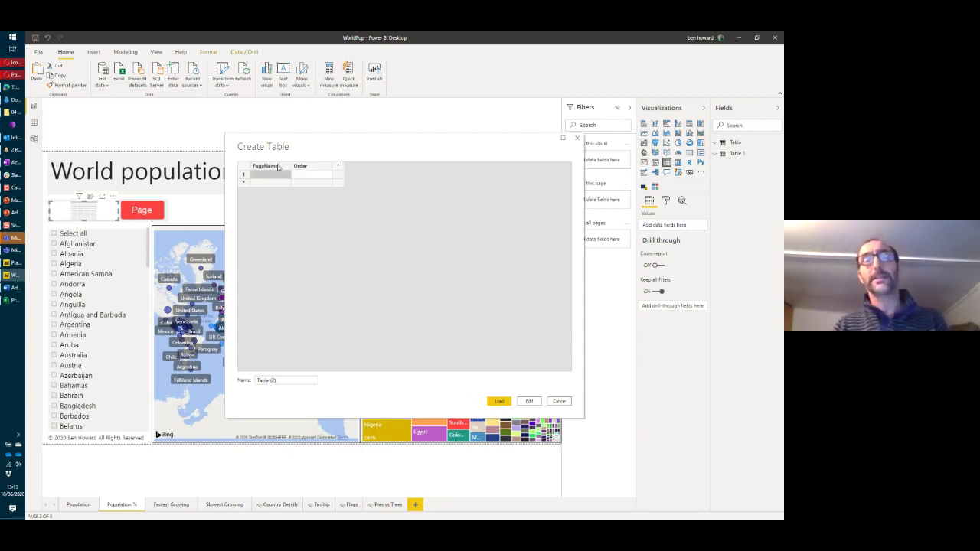
Fill the PageName column with Population, Population %, Fastest Growing and Slowest Growing
{"action": "type", "text": "Population"}
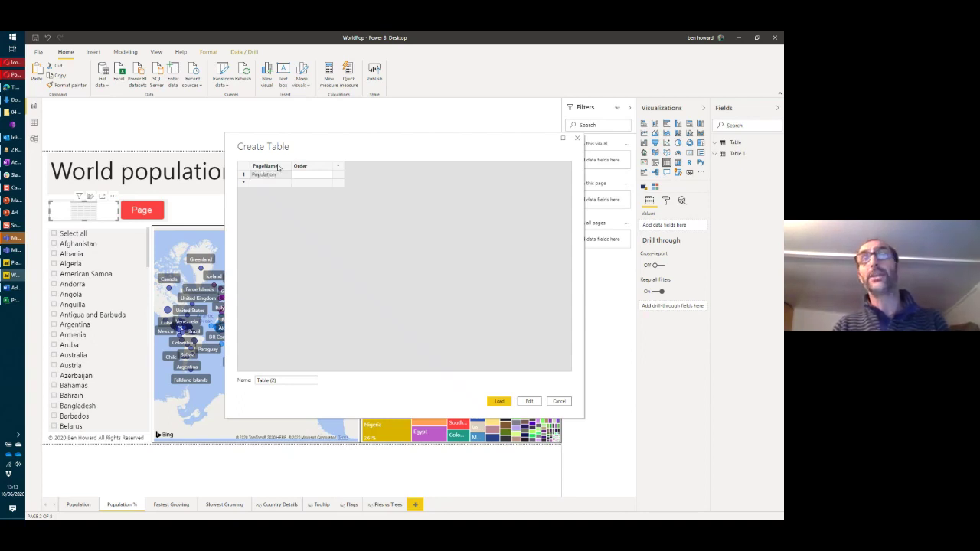
{"action": "key", "text": "Return"}
{"action": "type", "text": "Population %"}
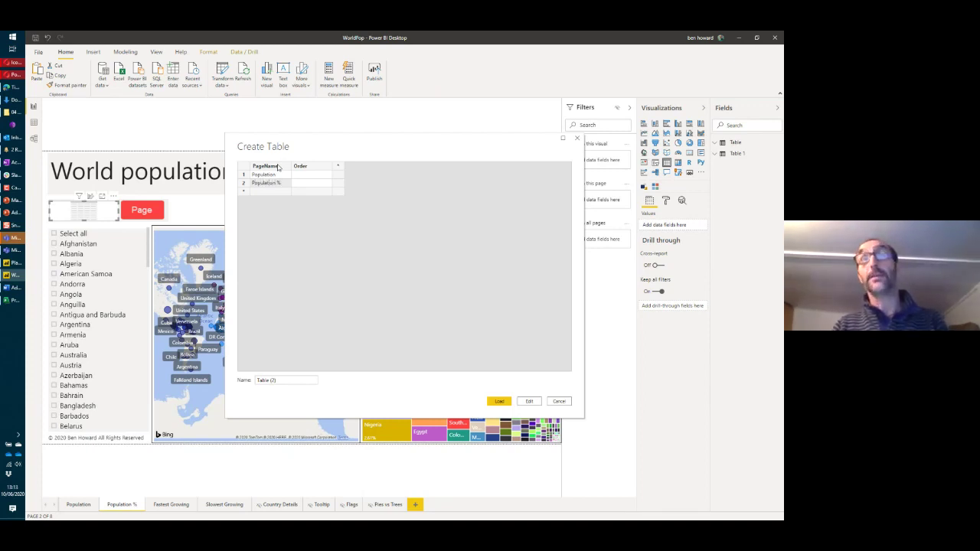
{"action": "key", "text": "Return"}
{"action": "type", "text": "Fastest Growing"}
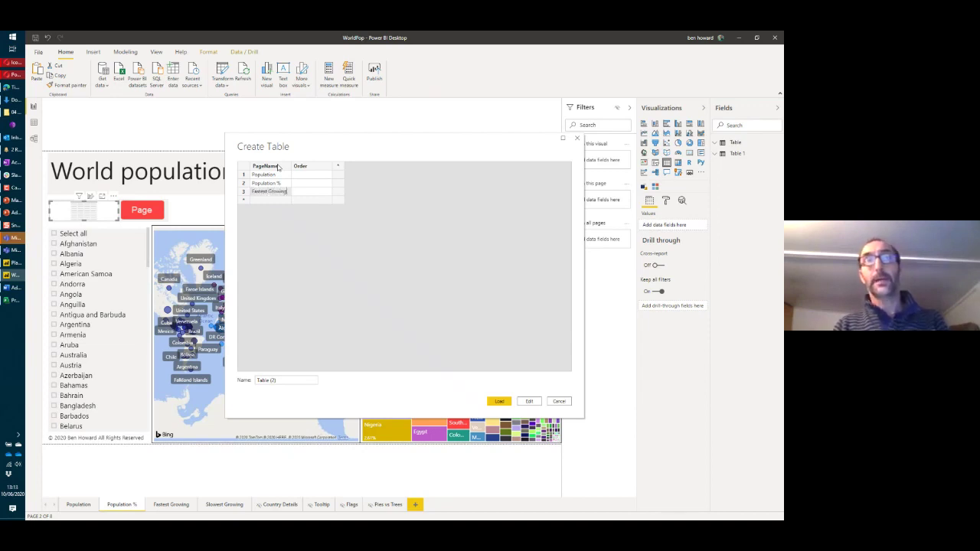
{"action": "key", "text": "Return"}
{"action": "type", "text": "Slowest Growing"}
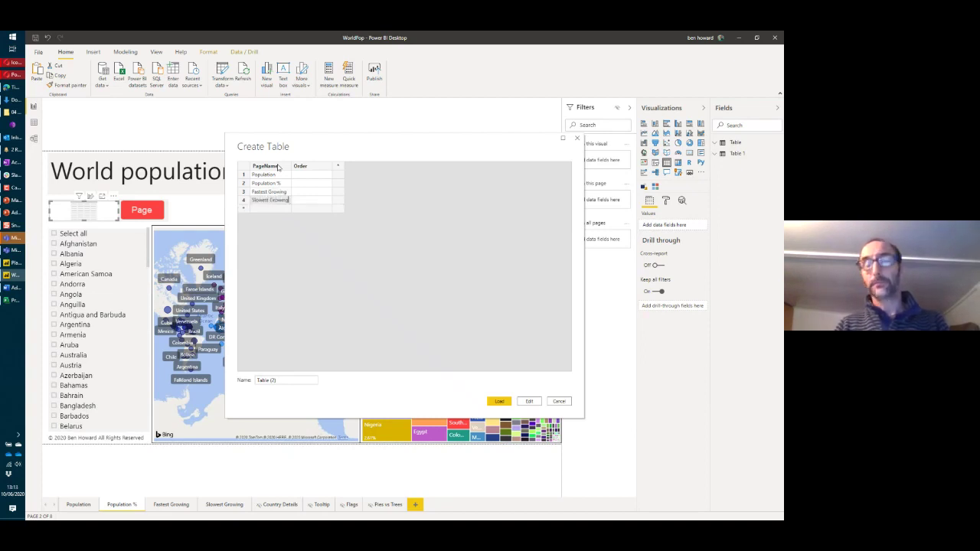
Number the four page rows 1, 2, 3 and 4 in the Order column
{"action": "key", "text": "Up"}
{"action": "key", "text": "Right"}
{"action": "key", "text": "Up"}
{"action": "key", "text": "Up"}
{"action": "type", "text": "1"}
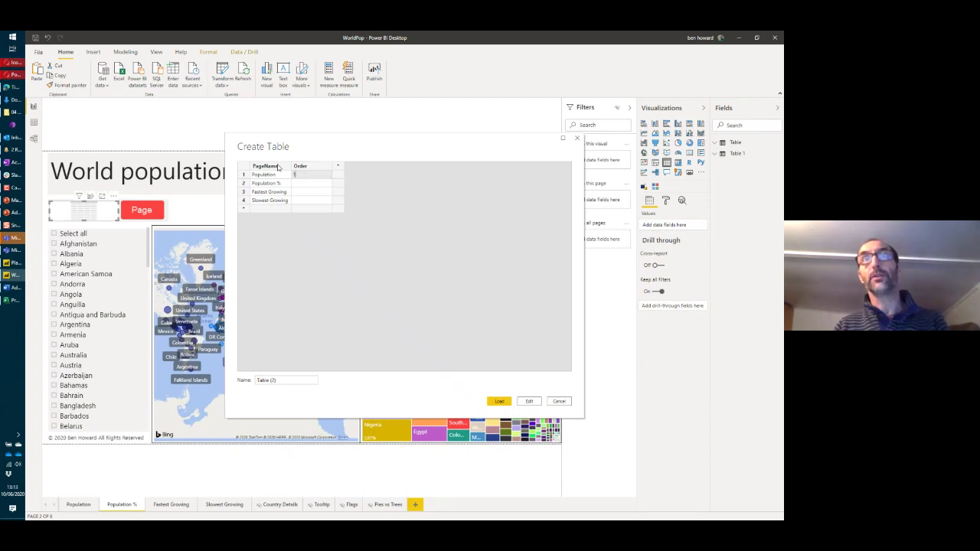
{"action": "key", "text": "Down"}
{"action": "key", "text": "Down"}
{"action": "type", "text": "2"}
{"action": "type", "text": "3"}
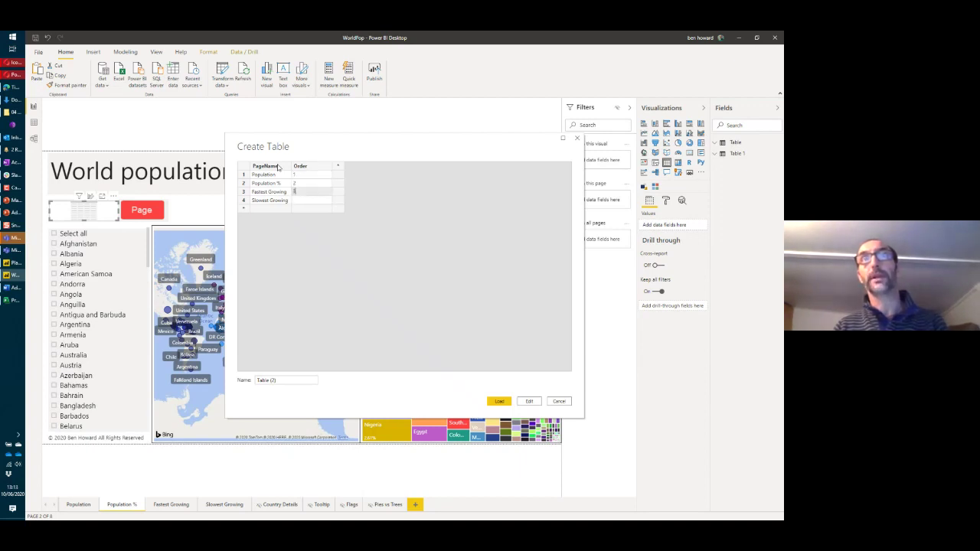
{"action": "key", "text": "Down"}
{"action": "type", "text": "4"}
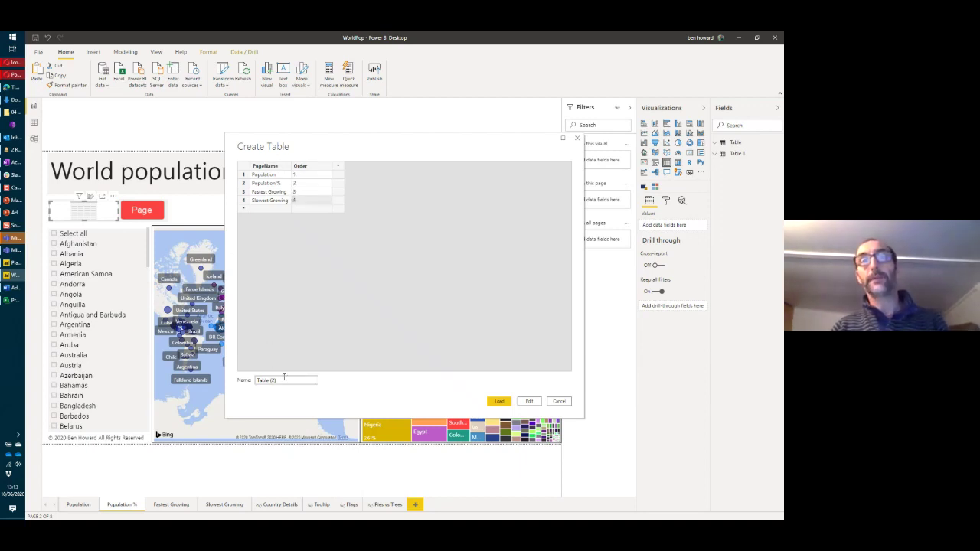
Name the new table Page Nav and load it into the model
{"action": "left_click_drag", "start_coordinate": [283, 379], "coordinate": [258, 380]}
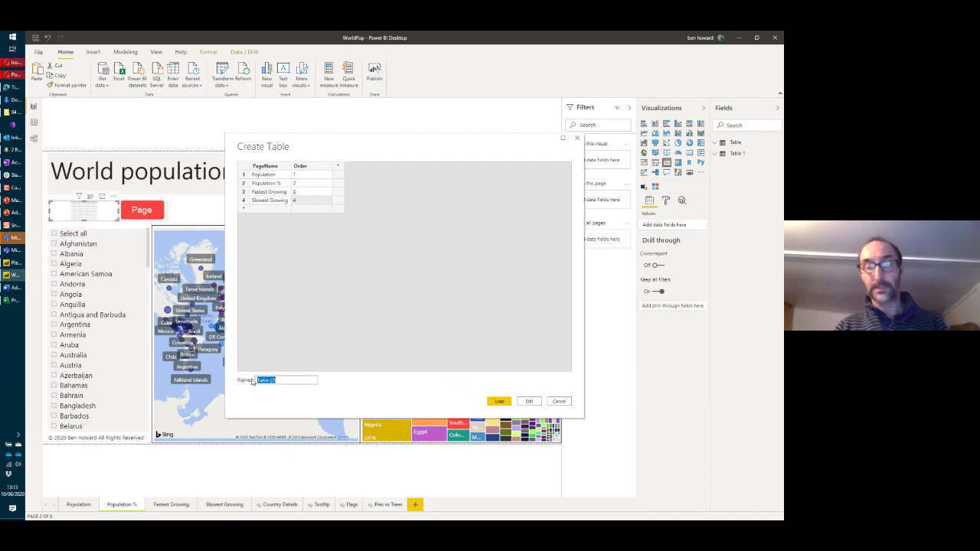
{"action": "type", "text": "Page Nav"}
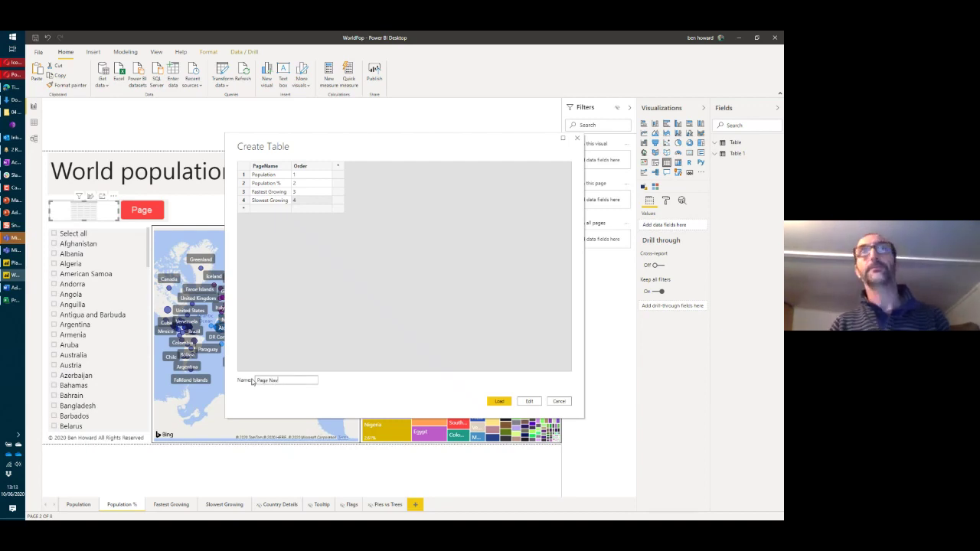
{"action": "key", "text": "Return"}
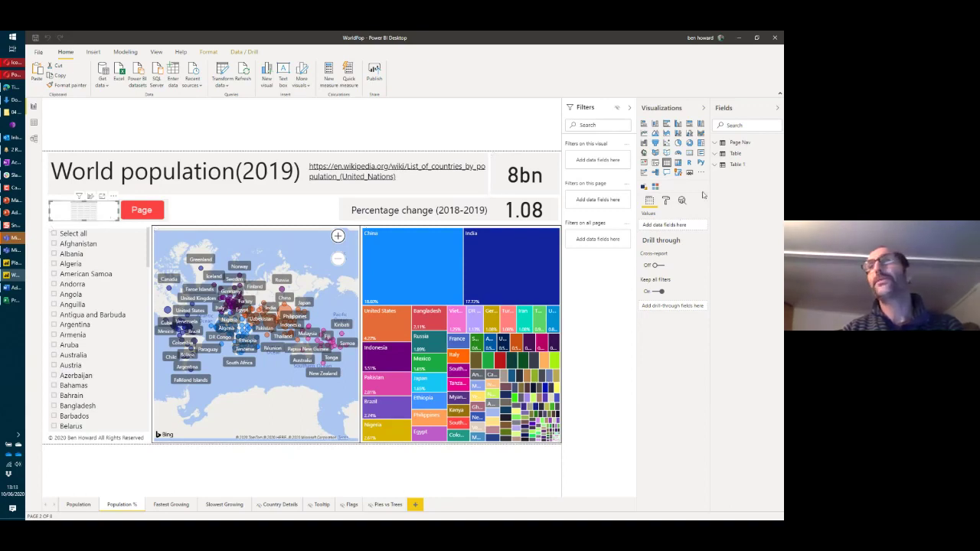
Add the PageName field from Page Nav to the empty table visual and enlarge the visual to fit all four rows
{"action": "left_click", "coordinate": [714, 144]}
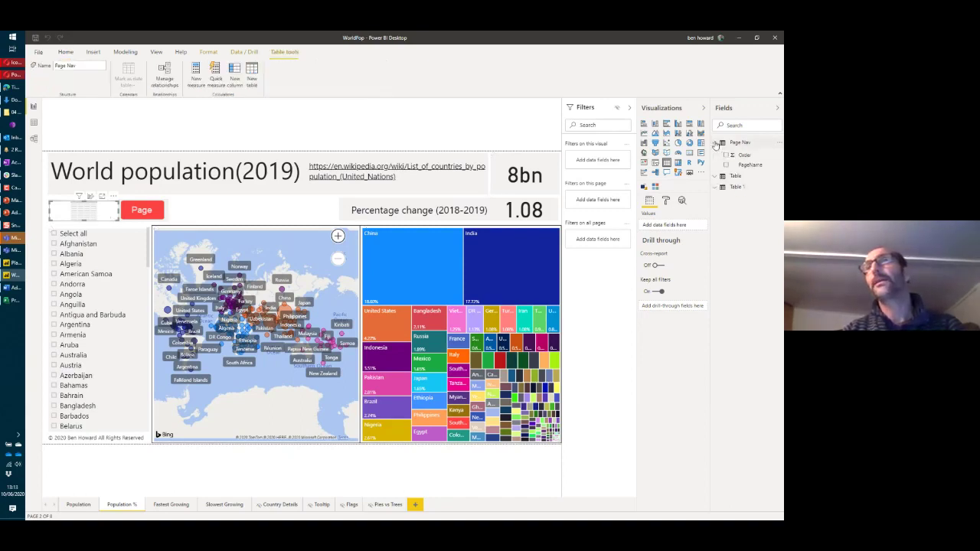
{"action": "left_click_drag", "start_coordinate": [753, 166], "coordinate": [680, 226]}
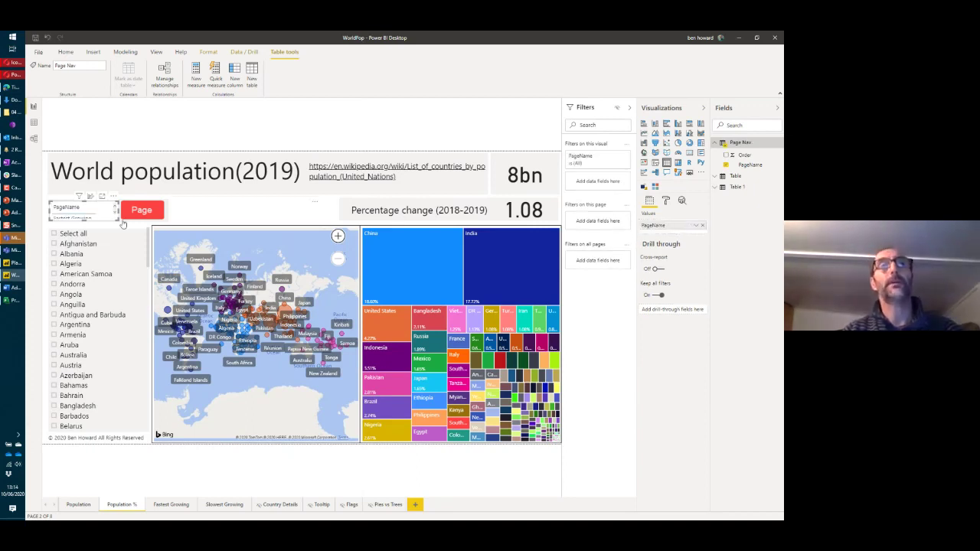
{"action": "left_click", "coordinate": [83, 218]}
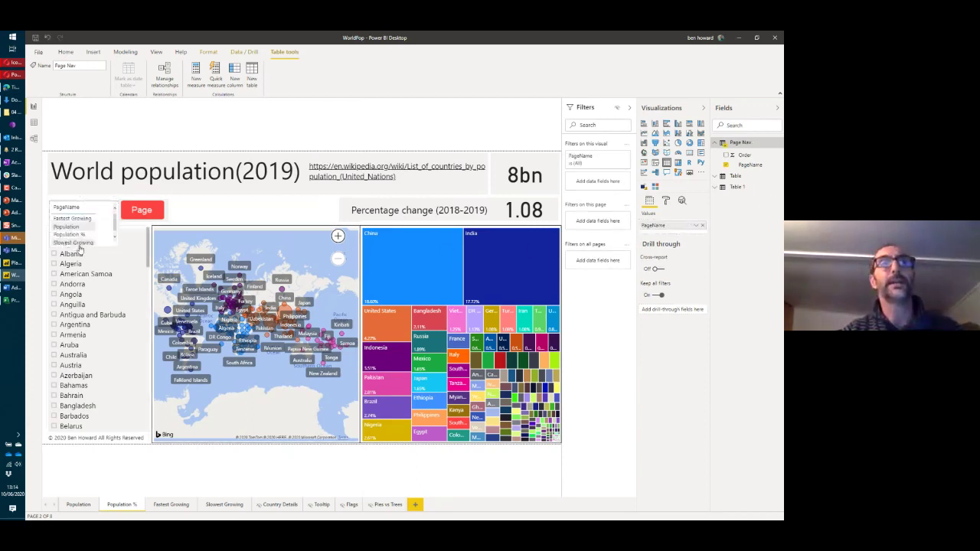
Sort the PageName column by the Order column
{"action": "left_click", "coordinate": [748, 167]}
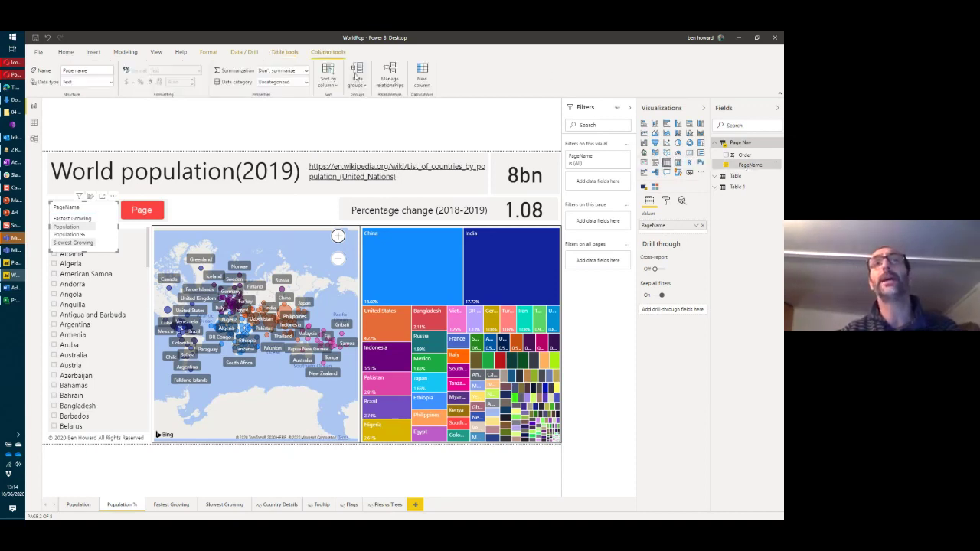
{"action": "left_click", "coordinate": [336, 86]}
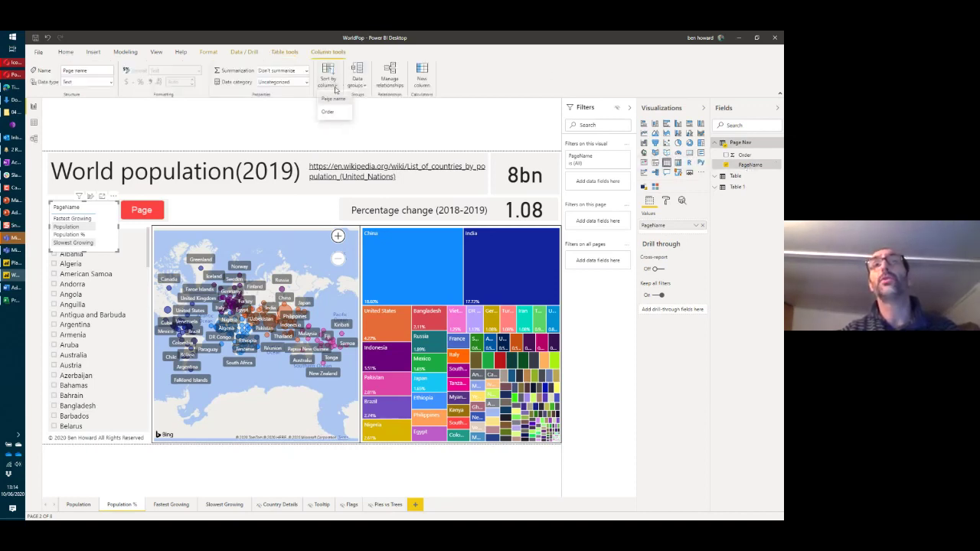
{"action": "left_click", "coordinate": [336, 116]}
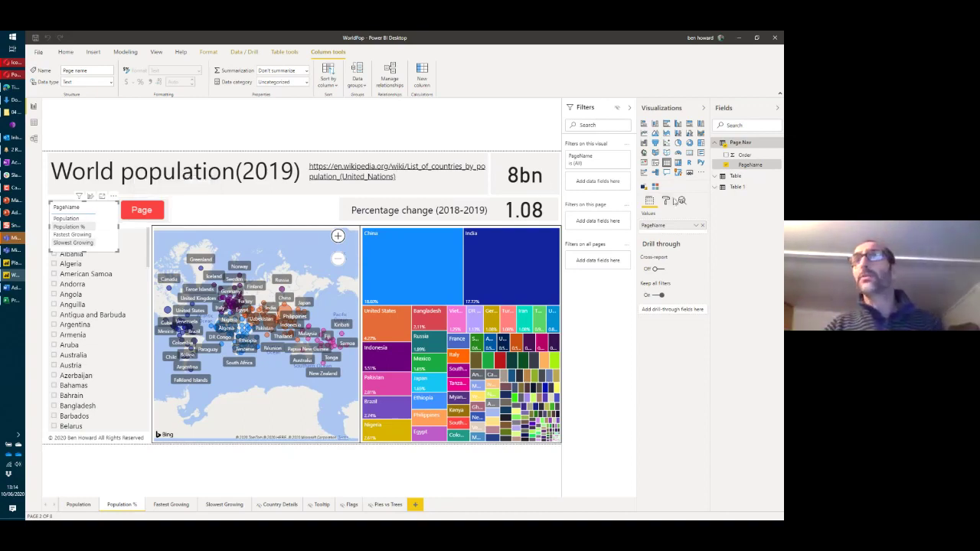
Convert the PageName table visual to a slicer and turn on single select
{"action": "left_click", "coordinate": [667, 201]}
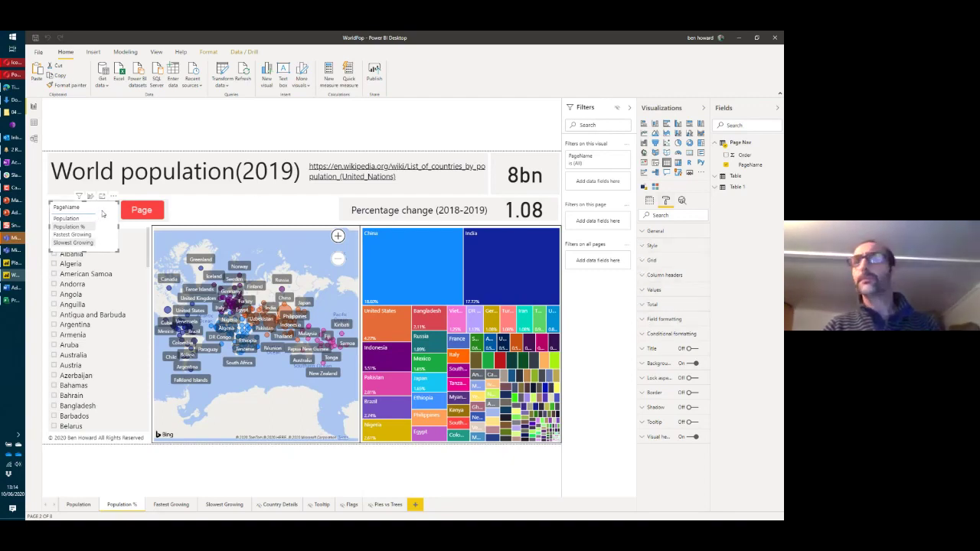
{"action": "left_click", "coordinate": [655, 164]}
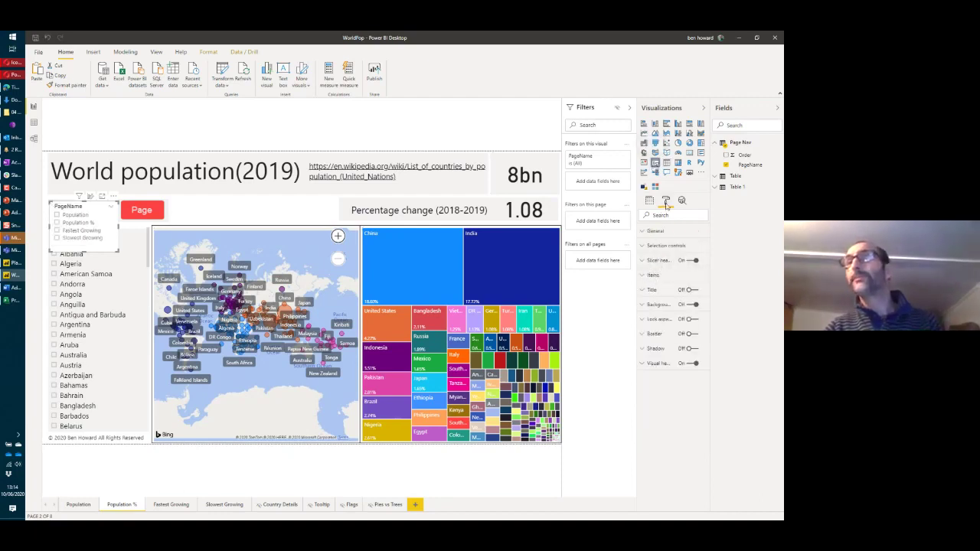
{"action": "left_click", "coordinate": [647, 246]}
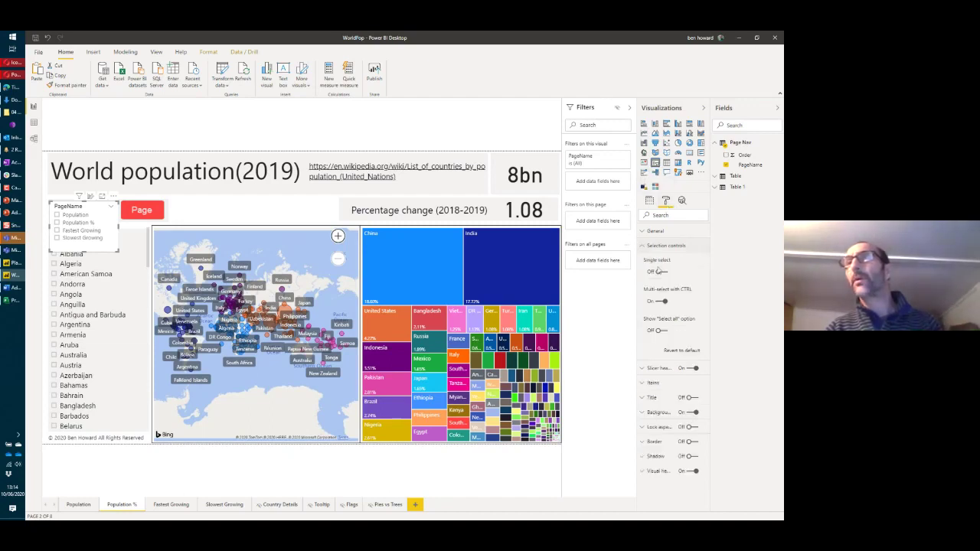
{"action": "left_click", "coordinate": [659, 272]}
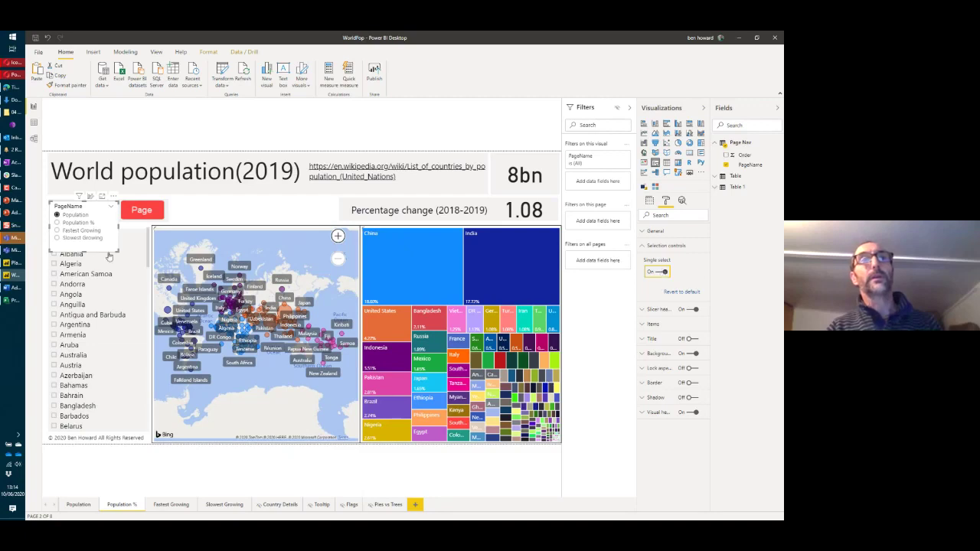
Change the PageName slicer to a dropdown and shrink its height to match the Page button beside it
{"action": "left_click", "coordinate": [111, 208]}
{"action": "left_click", "coordinate": [116, 228]}
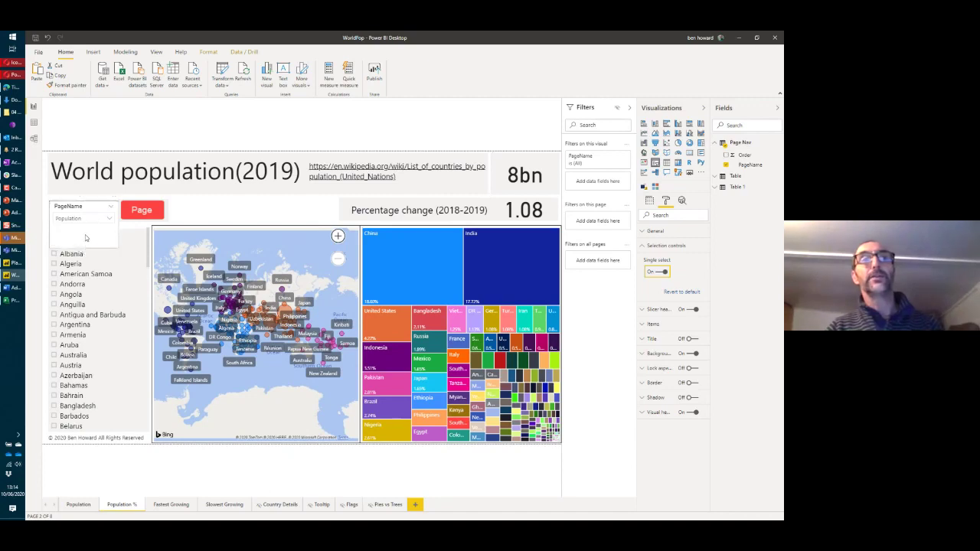
{"action": "left_click_drag", "start_coordinate": [84, 251], "coordinate": [90, 220]}
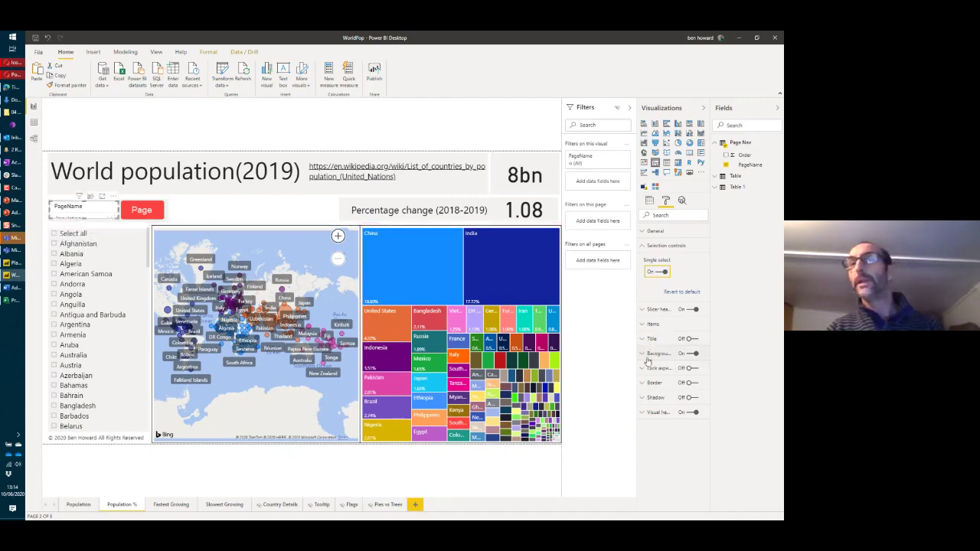
Turn off the slicer header and expand the dropdown to check its page options
{"action": "left_click", "coordinate": [691, 309]}
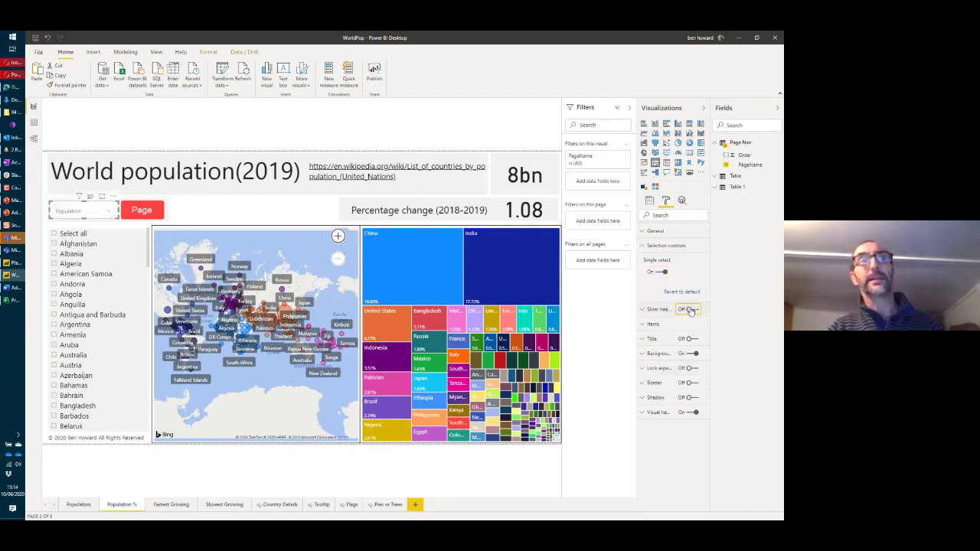
{"action": "left_click", "coordinate": [193, 208]}
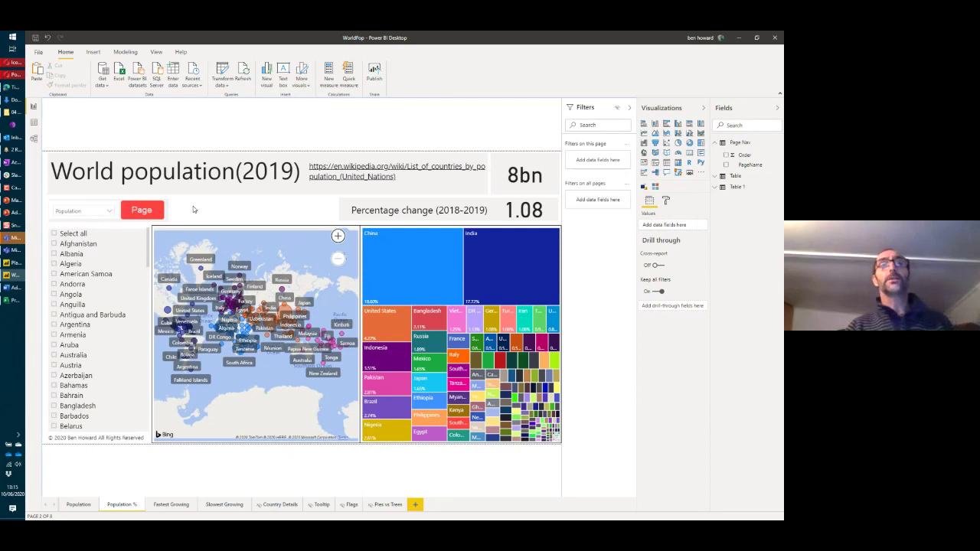
{"action": "left_click", "coordinate": [108, 213]}
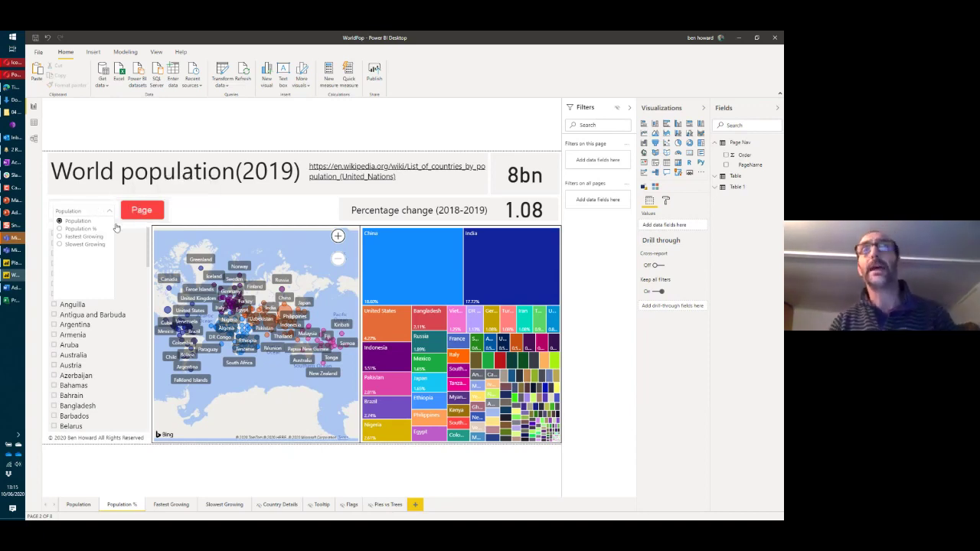
Open the conditional formatting settings for the Page button's page navigation destination
{"action": "left_click", "coordinate": [212, 216]}
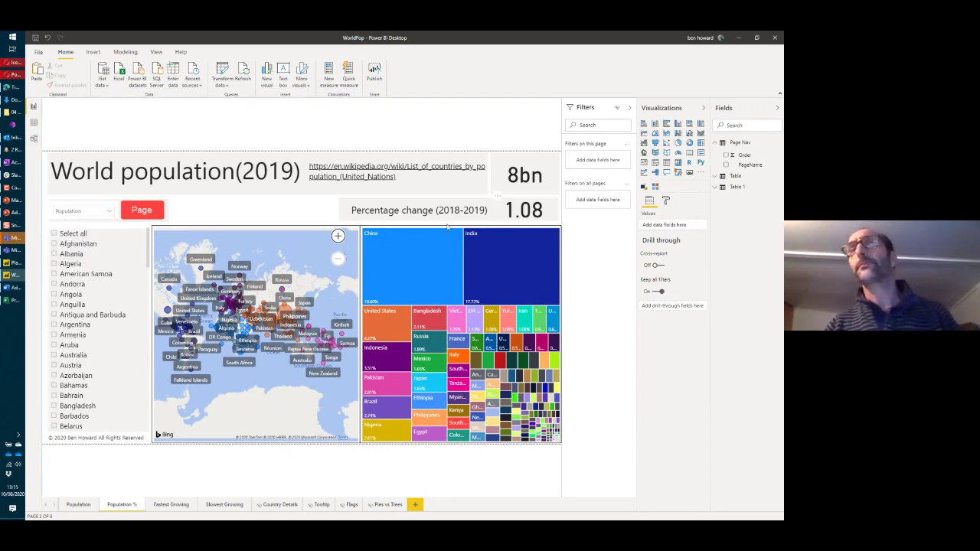
{"action": "left_click", "coordinate": [142, 211]}
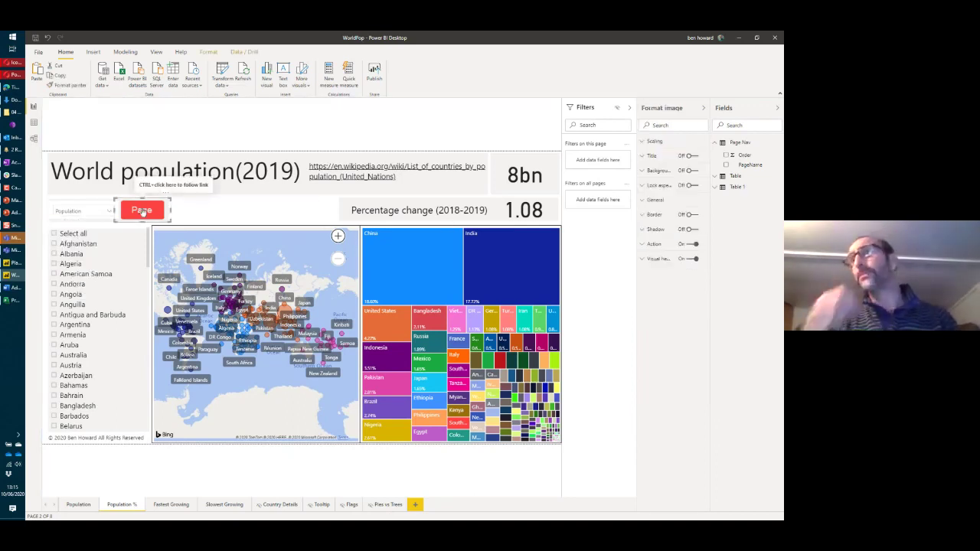
{"action": "left_click", "coordinate": [642, 244]}
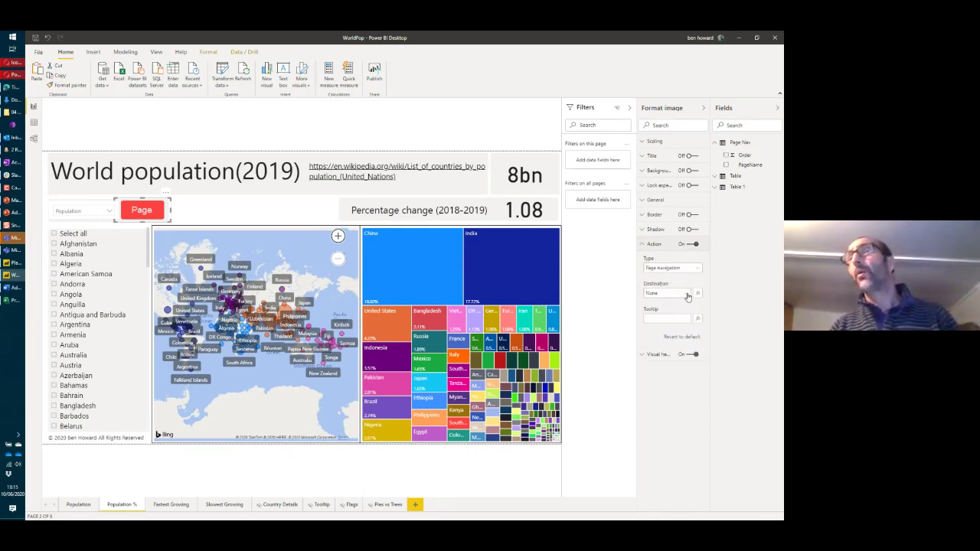
{"action": "left_click", "coordinate": [687, 295]}
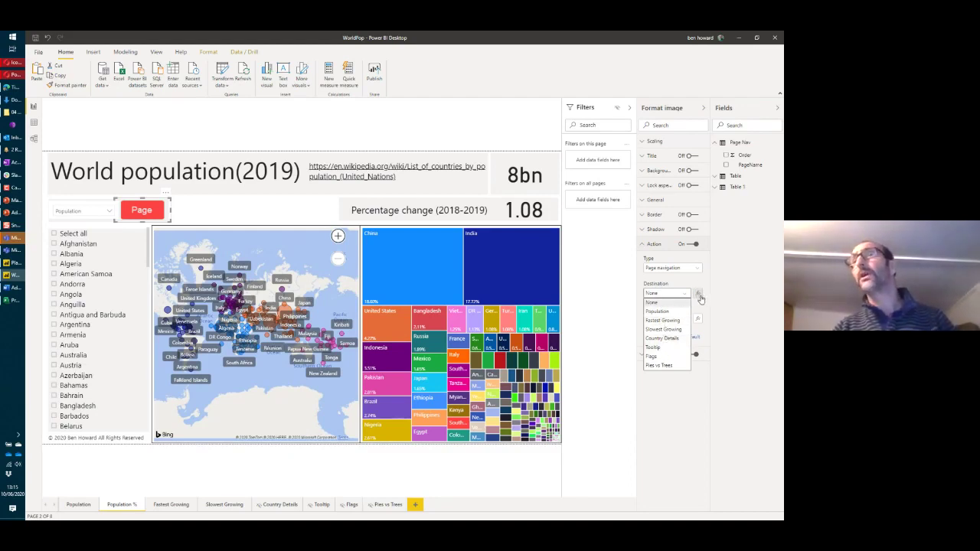
{"action": "left_click", "coordinate": [698, 297]}
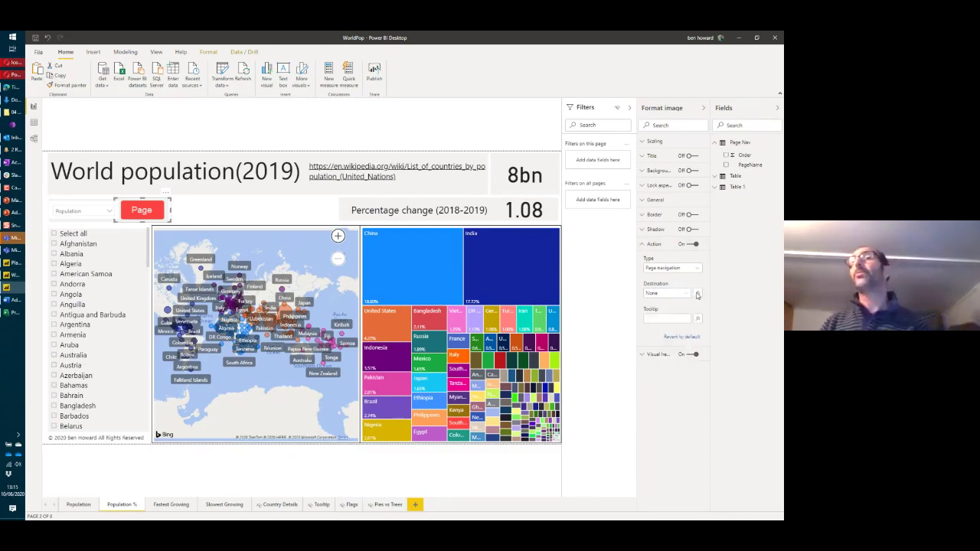
{"action": "left_click", "coordinate": [697, 296]}
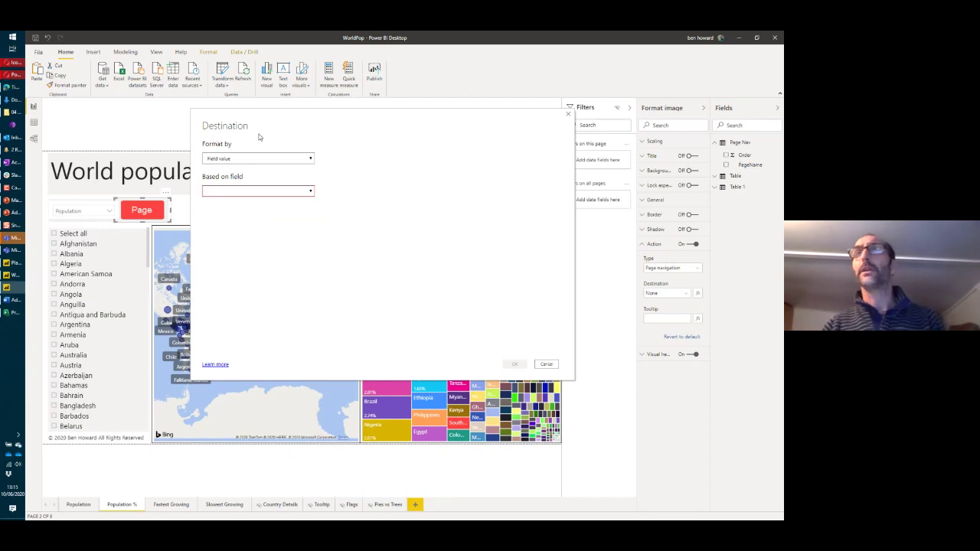
Set the Page button's destination by field value to PageName from the Page Nav table, with First summarization
{"action": "left_click", "coordinate": [310, 159]}
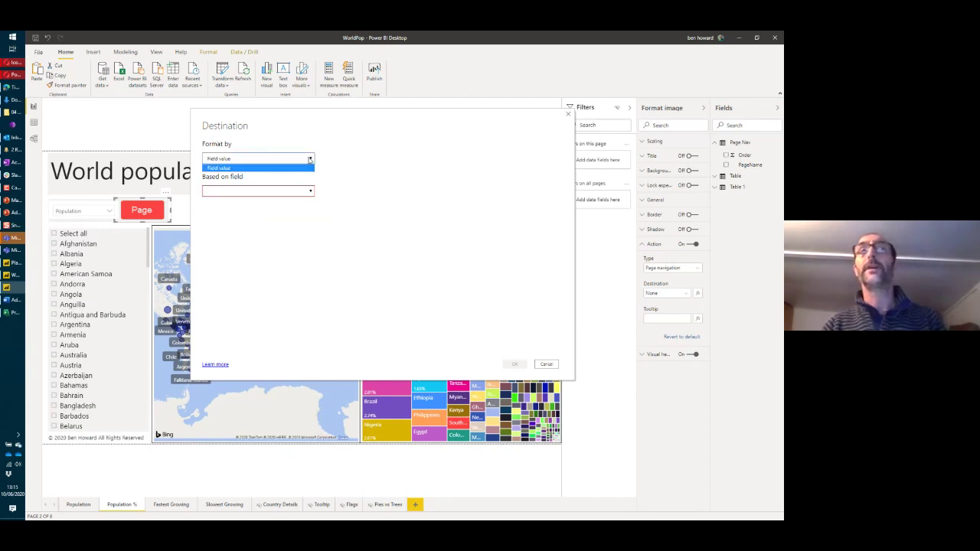
{"action": "left_click", "coordinate": [300, 170]}
{"action": "left_click", "coordinate": [305, 193]}
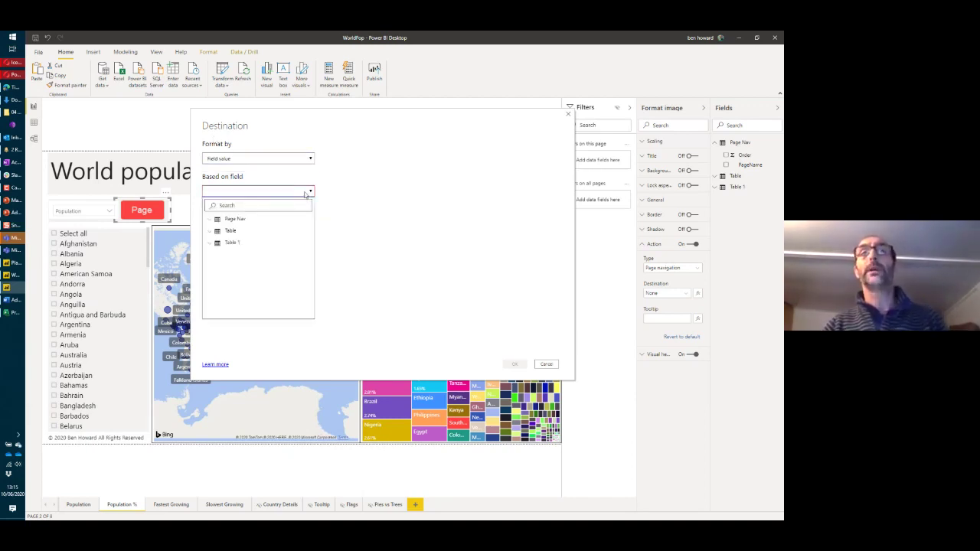
{"action": "left_click", "coordinate": [211, 220]}
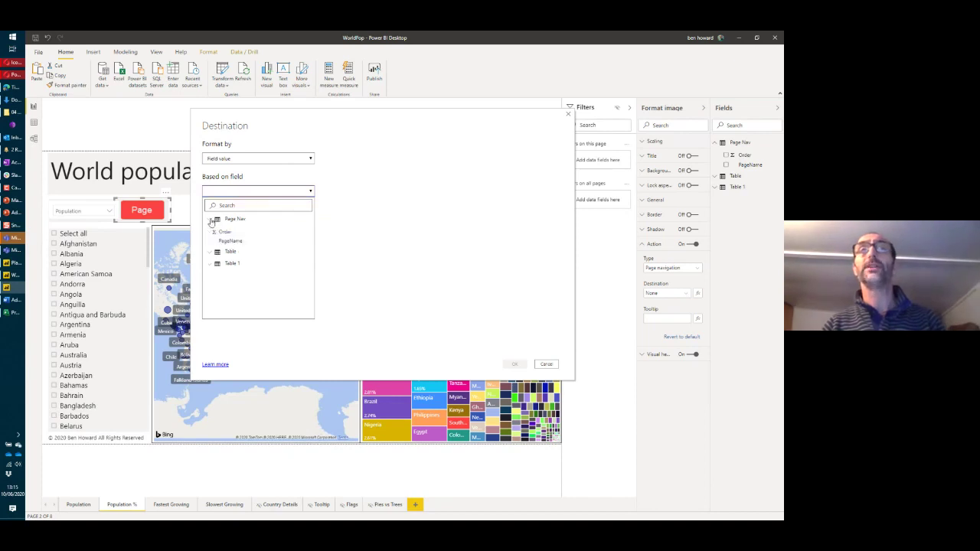
{"action": "left_click", "coordinate": [242, 243]}
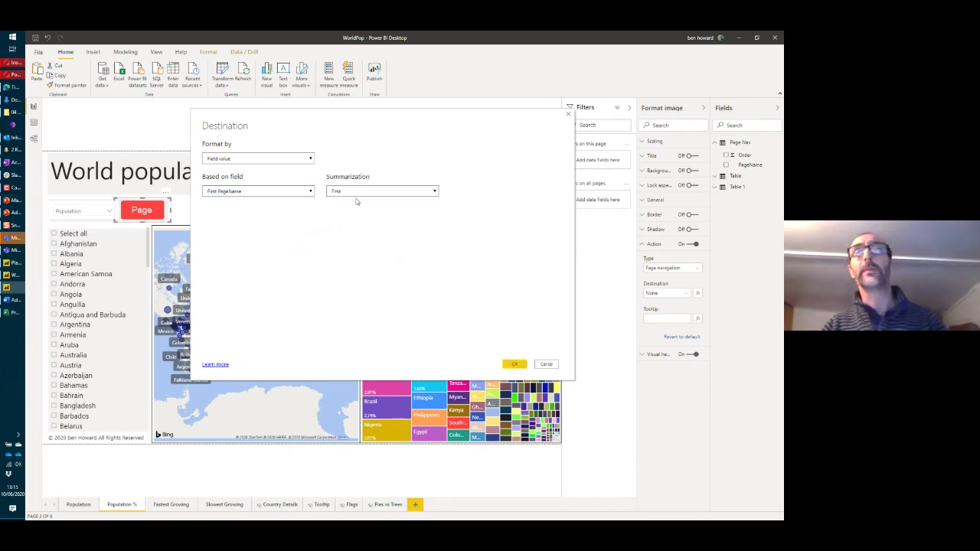
{"action": "left_click", "coordinate": [514, 365]}
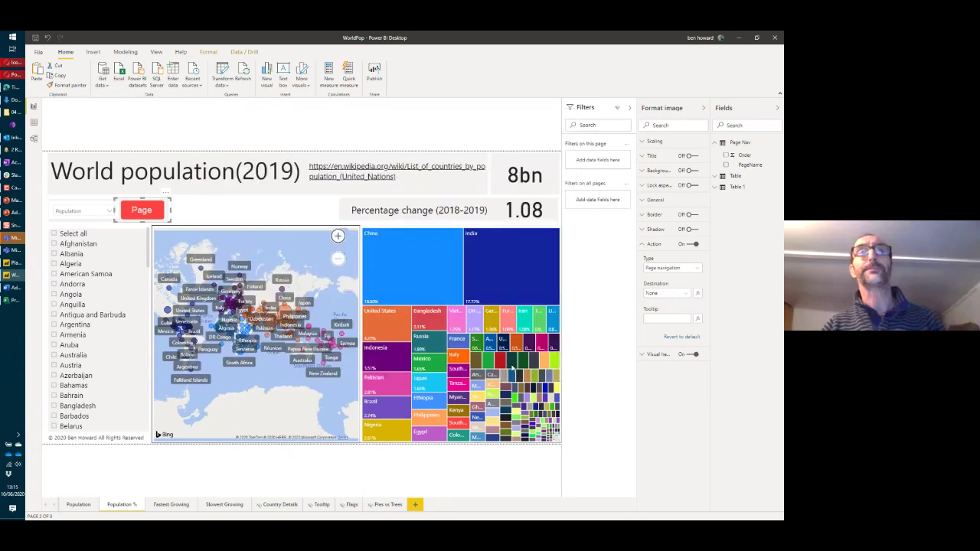
Choose Fastest Growing in the page slicer and follow the Page button to test the navigation
{"action": "left_click", "coordinate": [108, 211]}
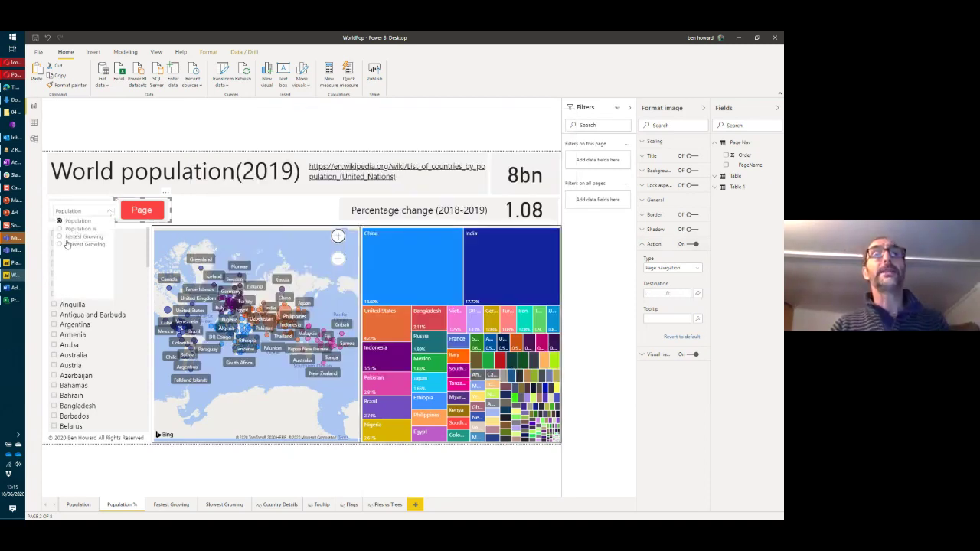
{"action": "left_click", "coordinate": [66, 238]}
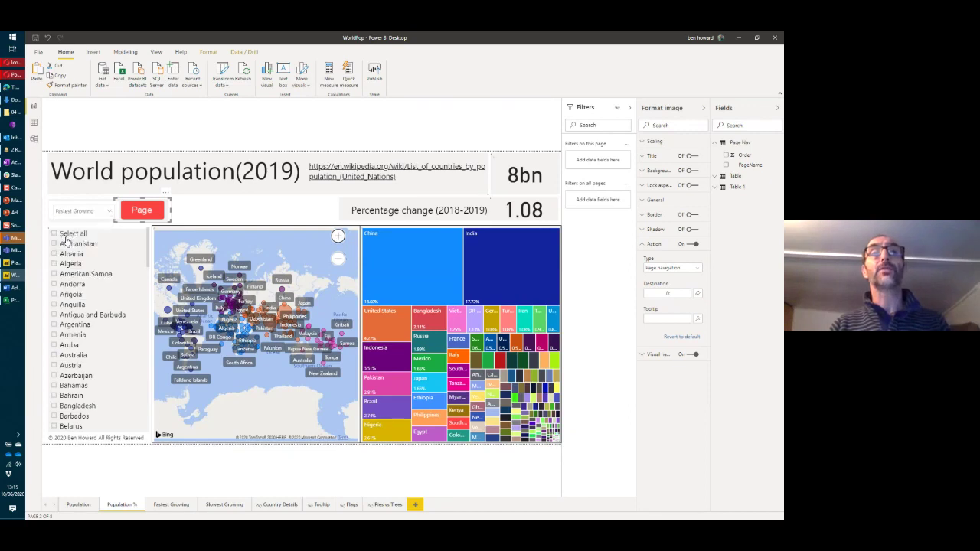
{"action": "left_click", "coordinate": [143, 211], "text": "ctrl"}
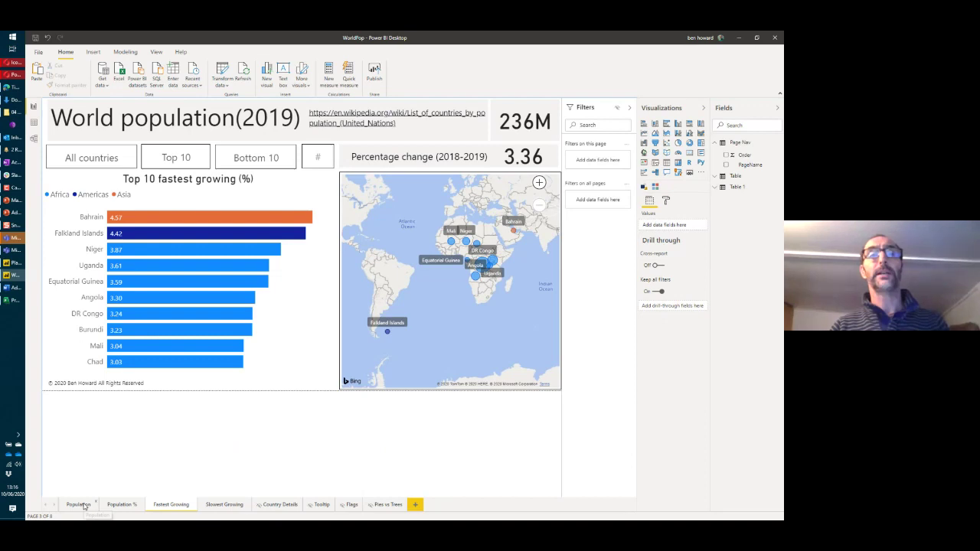
Return to the Population % page, choose Slowest Growing in the page slicer and follow the Page button
{"action": "left_click", "coordinate": [110, 159], "text": "ctrl"}
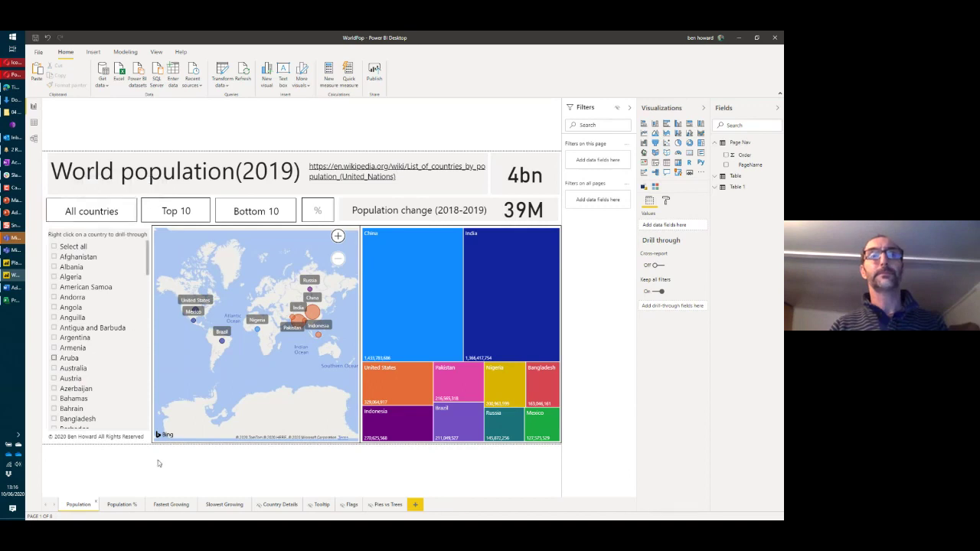
{"action": "left_click", "coordinate": [123, 504]}
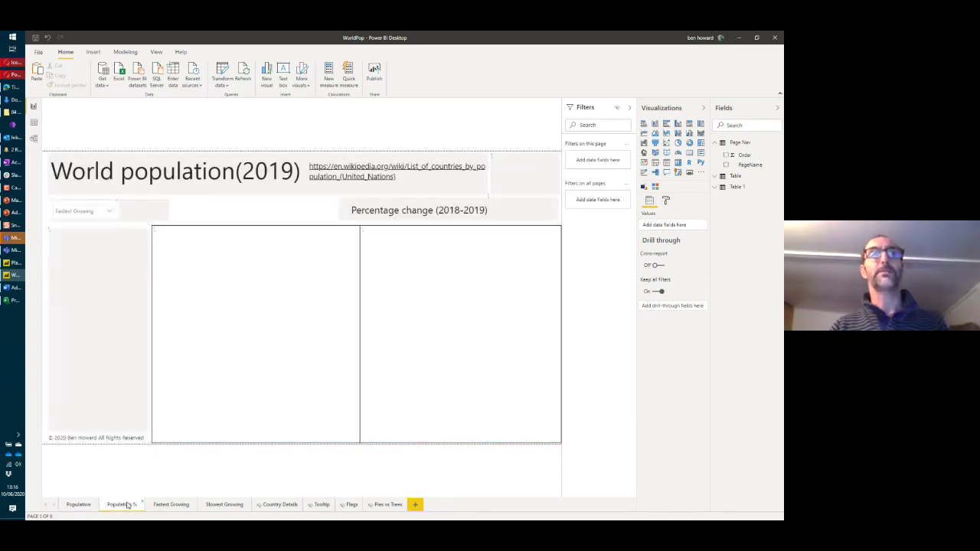
{"action": "left_click", "coordinate": [109, 211]}
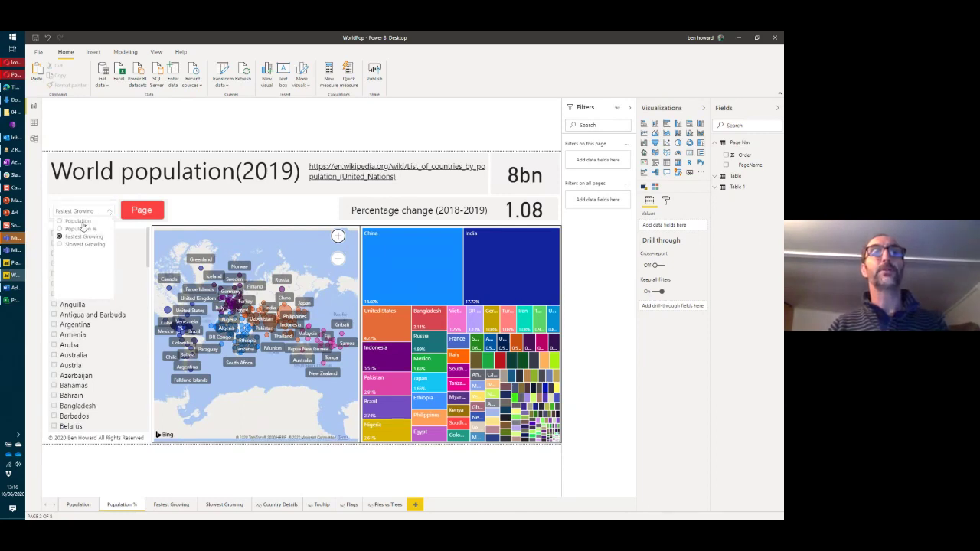
{"action": "left_click", "coordinate": [82, 243]}
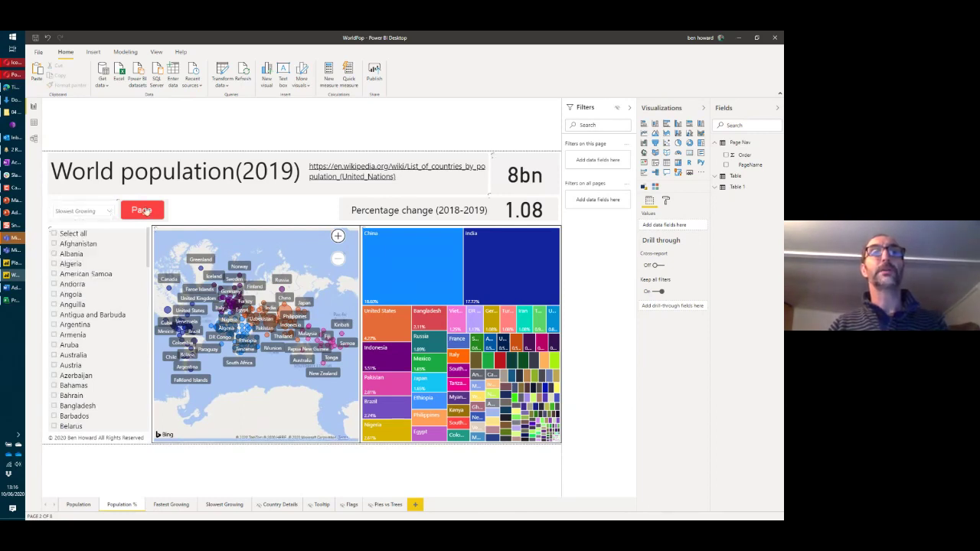
{"action": "left_click", "coordinate": [146, 211]}
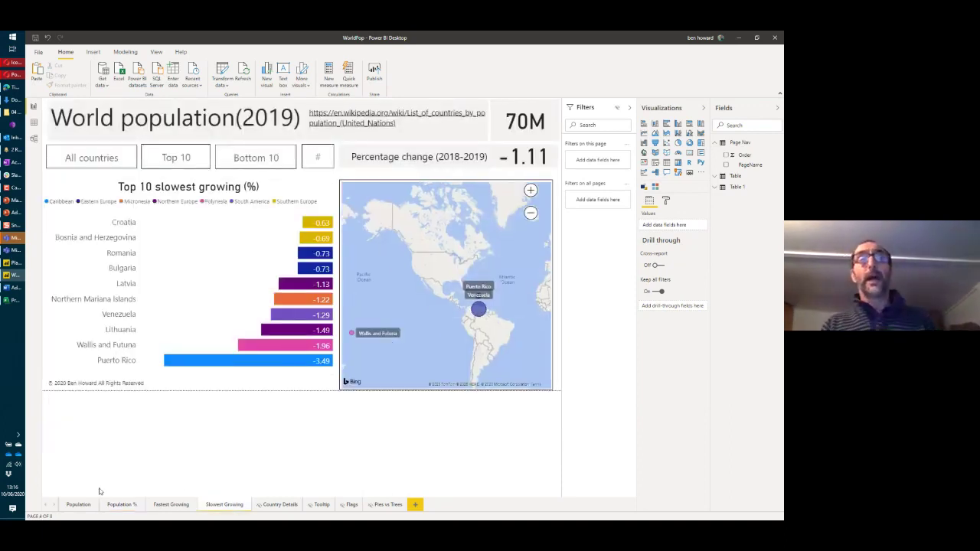
Delete the All countries, Top 10, Bottom 10 and # buttons from the Slowest Growing page
{"action": "left_click", "coordinate": [114, 157]}
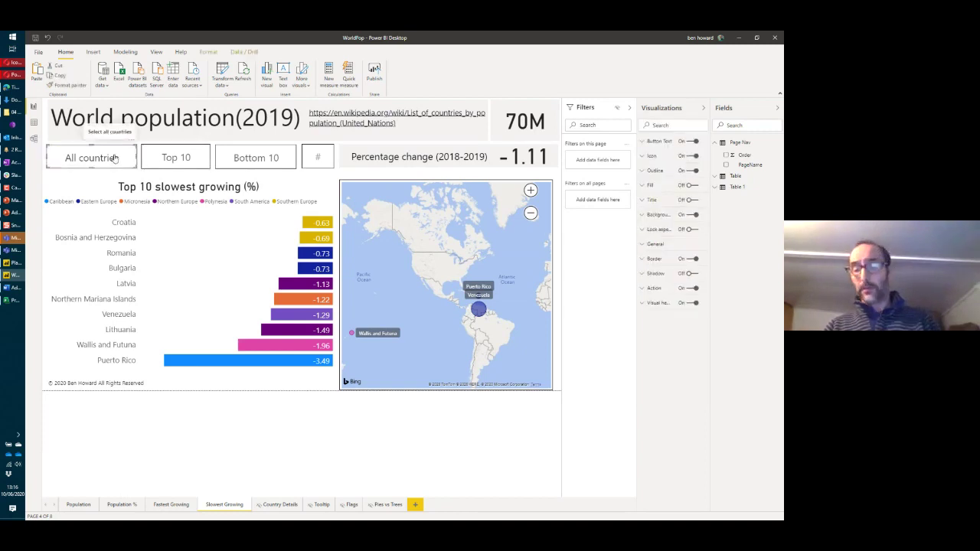
{"action": "key", "text": "Delete"}
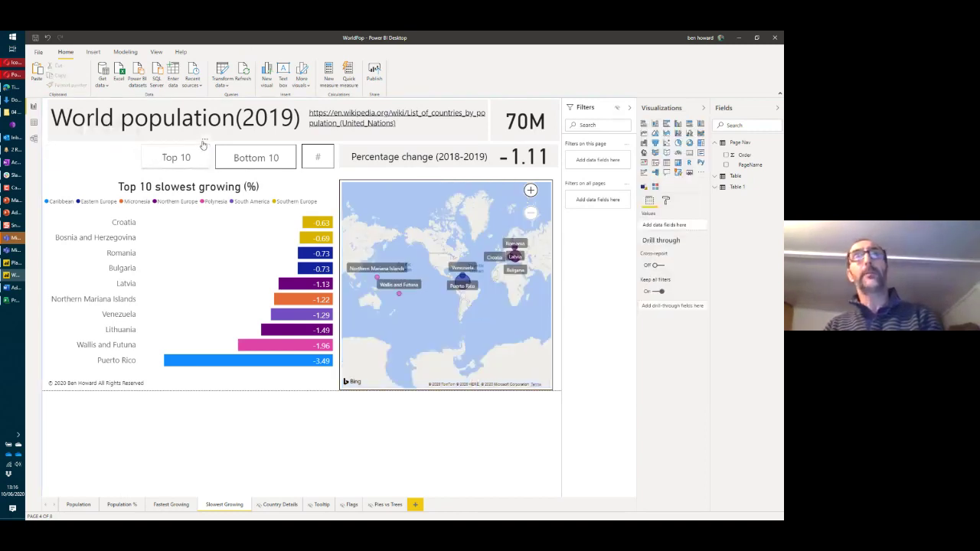
{"action": "left_click", "coordinate": [196, 147]}
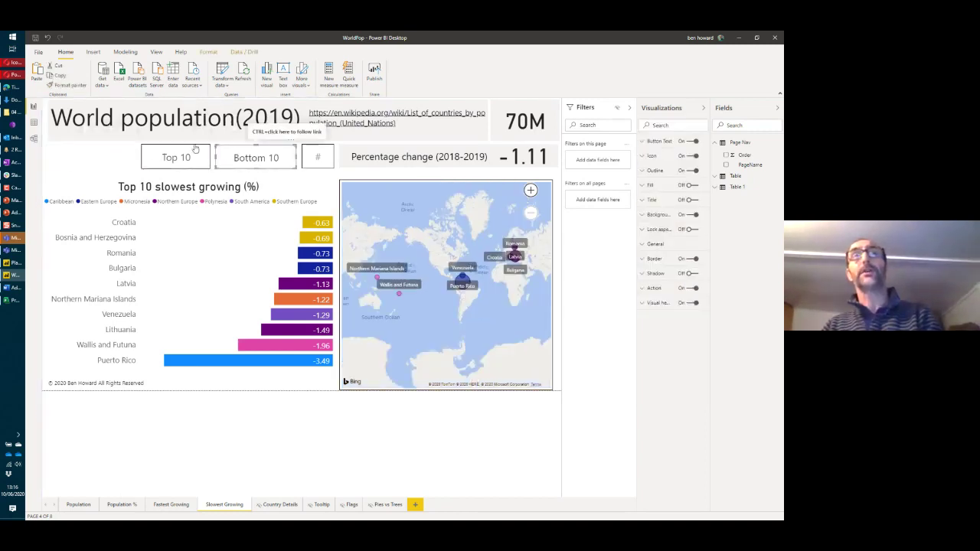
{"action": "left_click", "coordinate": [194, 148], "text": "ctrl"}
{"action": "left_click", "coordinate": [193, 148]}
{"action": "key", "text": "Delete"}
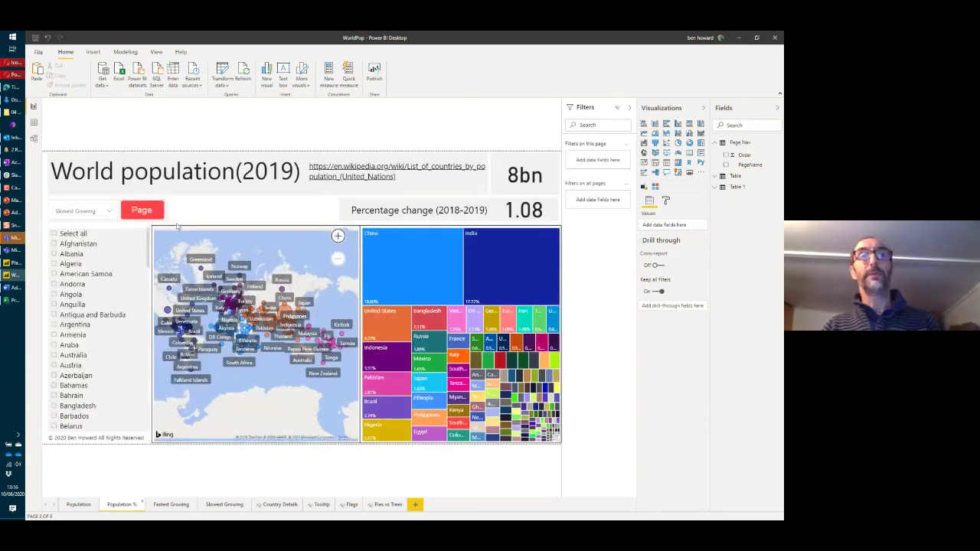
Copy the page slicer and Page button from the Population % page onto the Slowest Growing page without syncing them
{"action": "left_click_drag", "start_coordinate": [178, 225], "coordinate": [47, 198]}
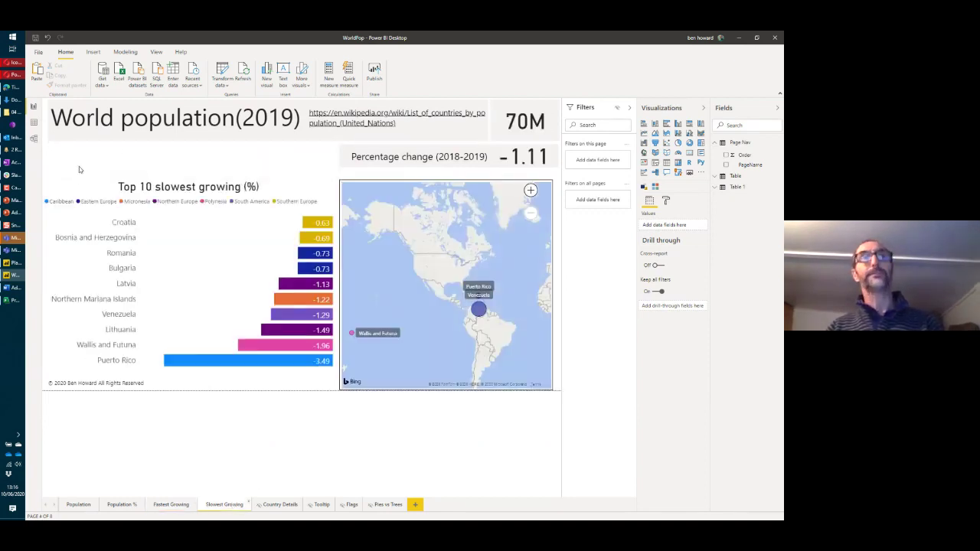
{"action": "key", "text": "ctrl+v"}
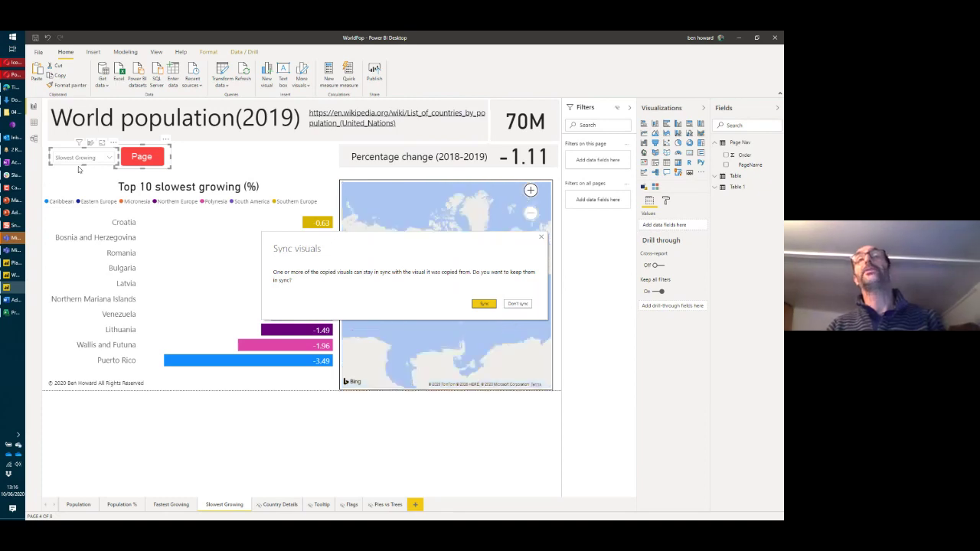
{"action": "left_click", "coordinate": [520, 304]}
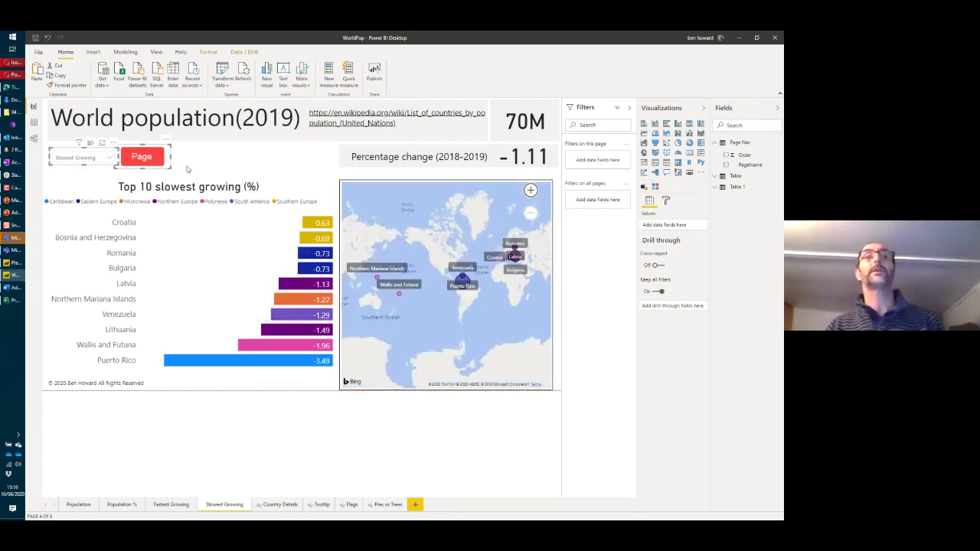
Choose Population in the Slowest Growing page's slicer and follow the Page button to that page
{"action": "left_click", "coordinate": [209, 167]}
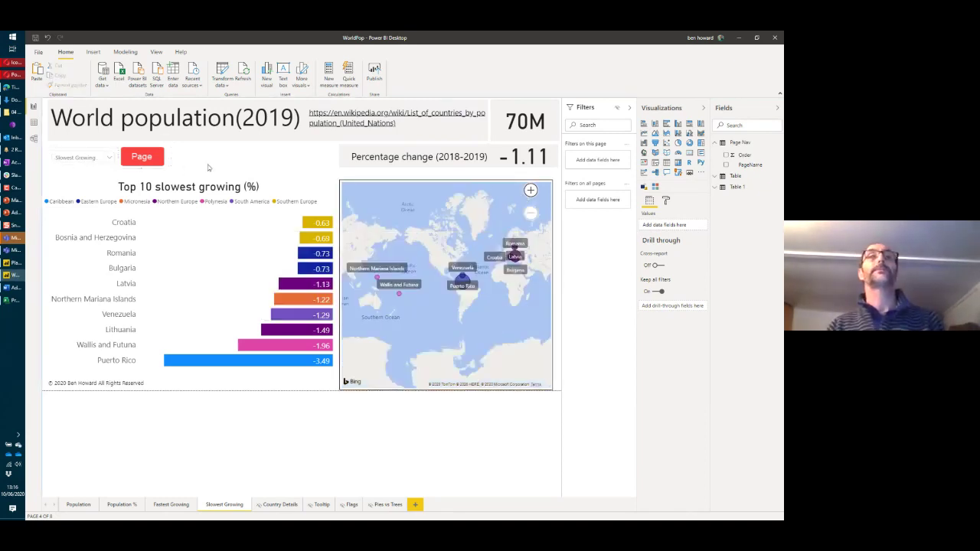
{"action": "left_click", "coordinate": [110, 158]}
{"action": "left_click", "coordinate": [92, 167]}
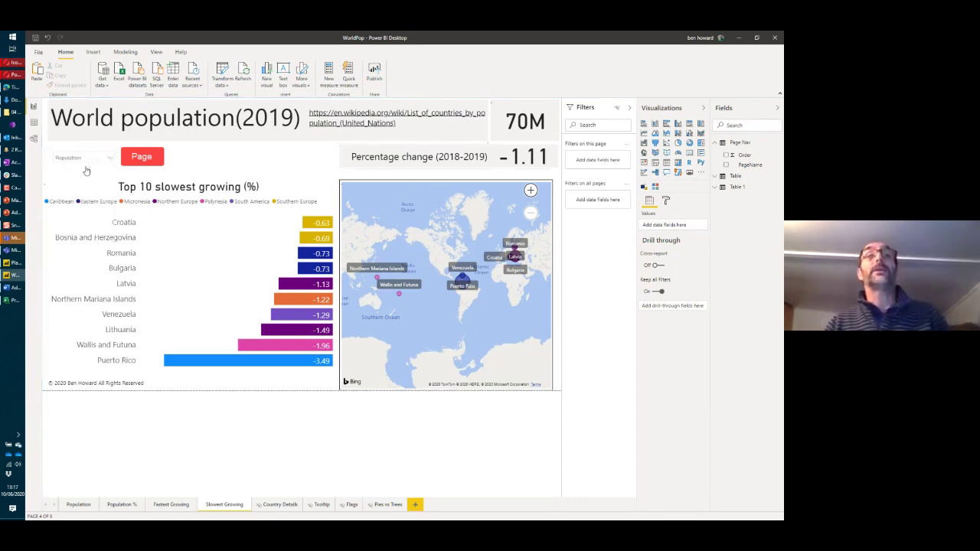
{"action": "left_click", "coordinate": [138, 161], "text": "ctrl"}
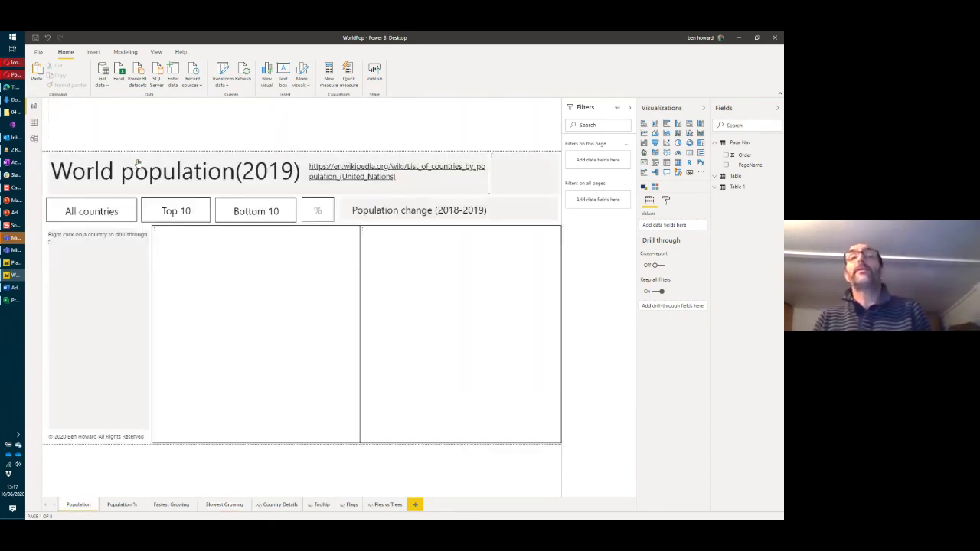
Replace the All countries, Top 10, Bottom 10 and % buttons on the Population page with an unsynced copy of the page slicer and Page button
{"action": "left_click", "coordinate": [119, 214]}
{"action": "left_click", "coordinate": [175, 209], "text": "ctrl"}
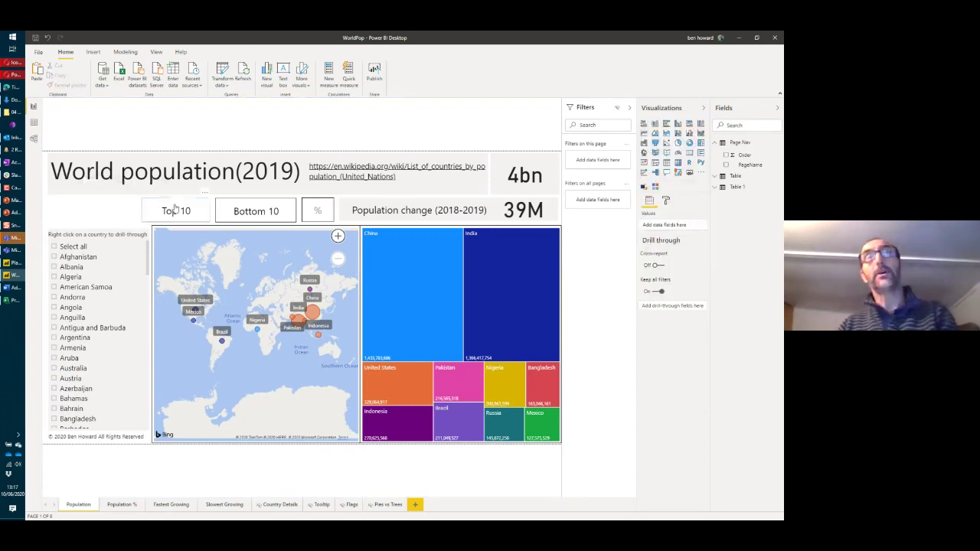
{"action": "left_click", "coordinate": [237, 212], "text": "ctrl"}
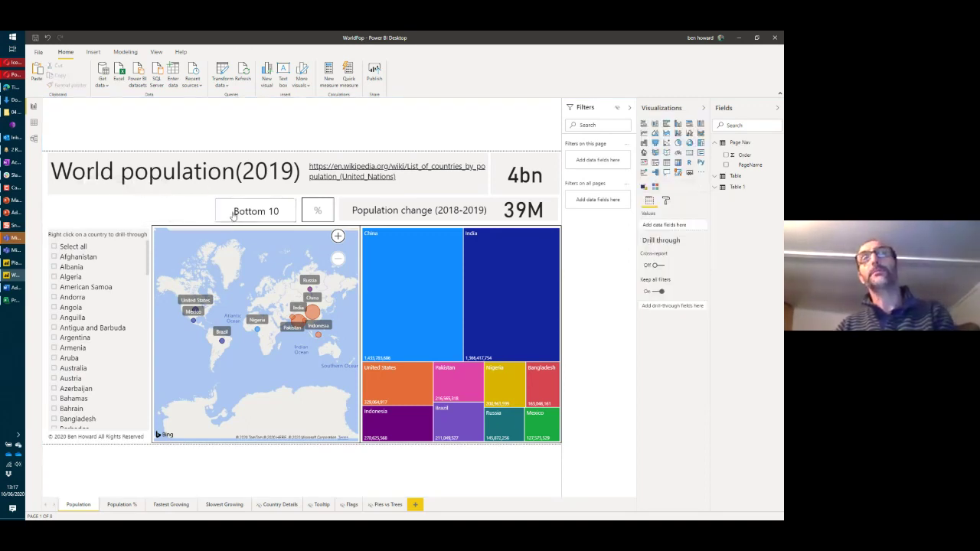
{"action": "key", "text": "Delete"}
{"action": "left_click", "coordinate": [306, 215]}
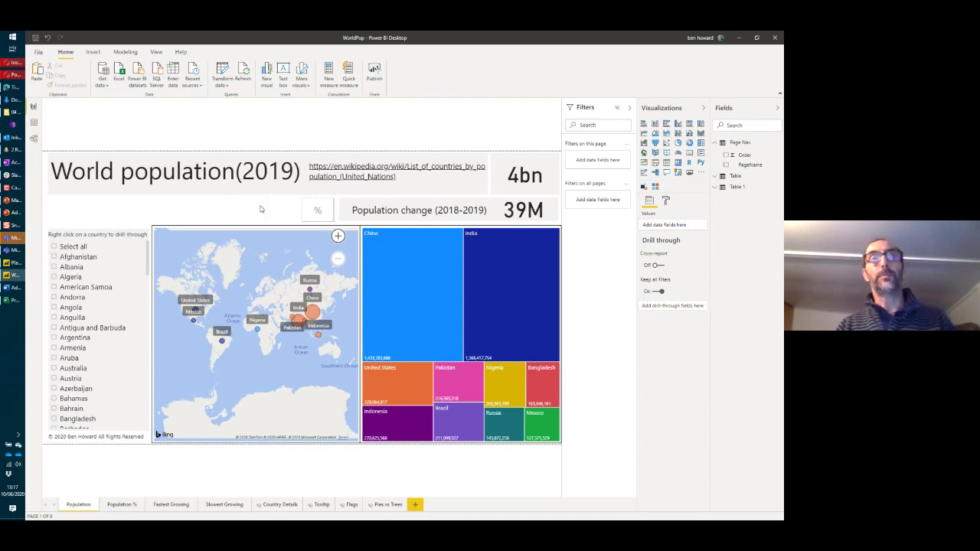
{"action": "key", "text": "Delete"}
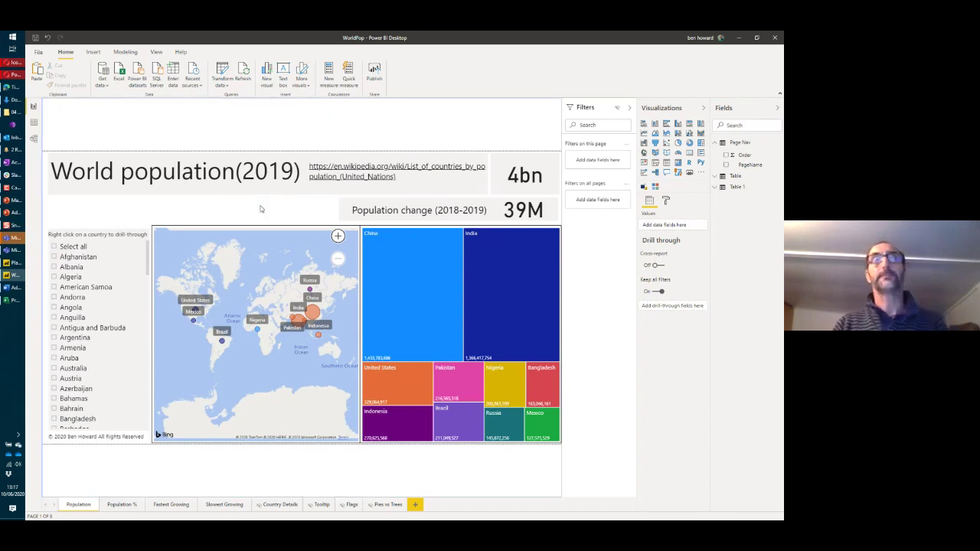
{"action": "key", "text": "ctrl+v"}
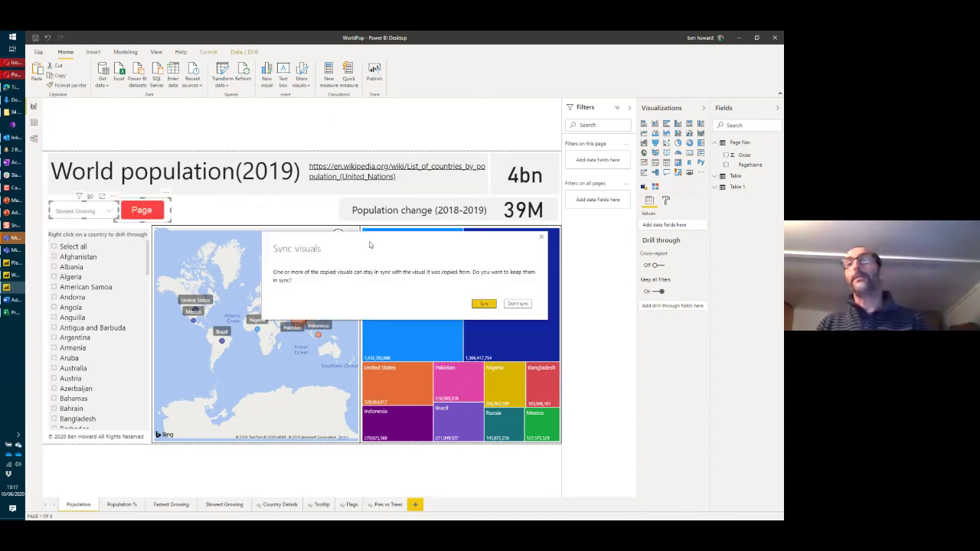
{"action": "left_click", "coordinate": [518, 304]}
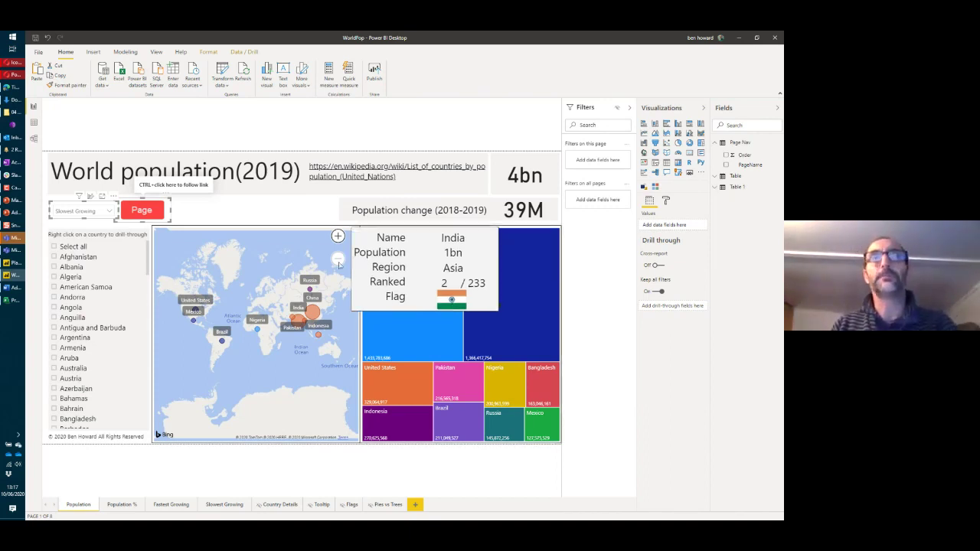
On the Fastest Growing page, shrink the top 10 bar chart and reposition it to leave a margin around it
{"action": "left_click", "coordinate": [268, 213]}
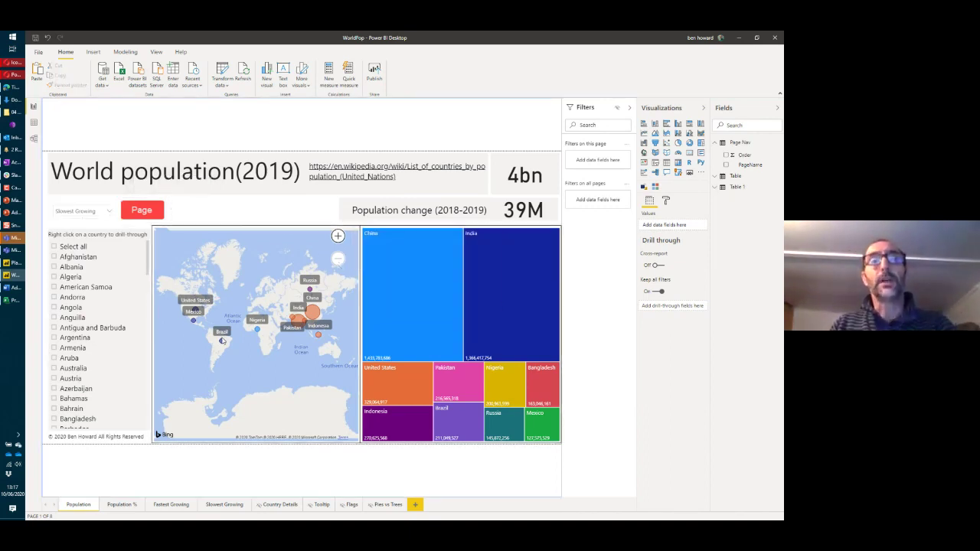
{"action": "left_click", "coordinate": [120, 505]}
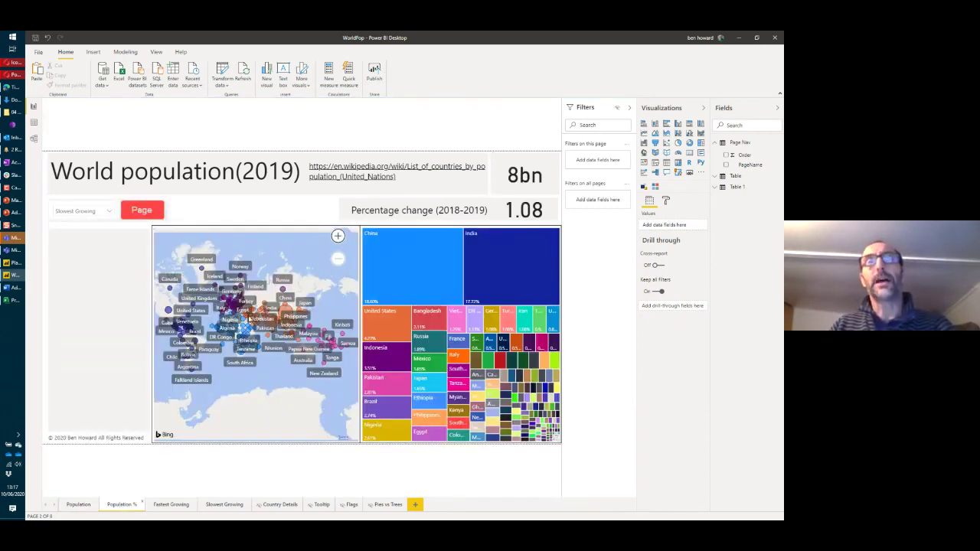
{"action": "left_click", "coordinate": [181, 506]}
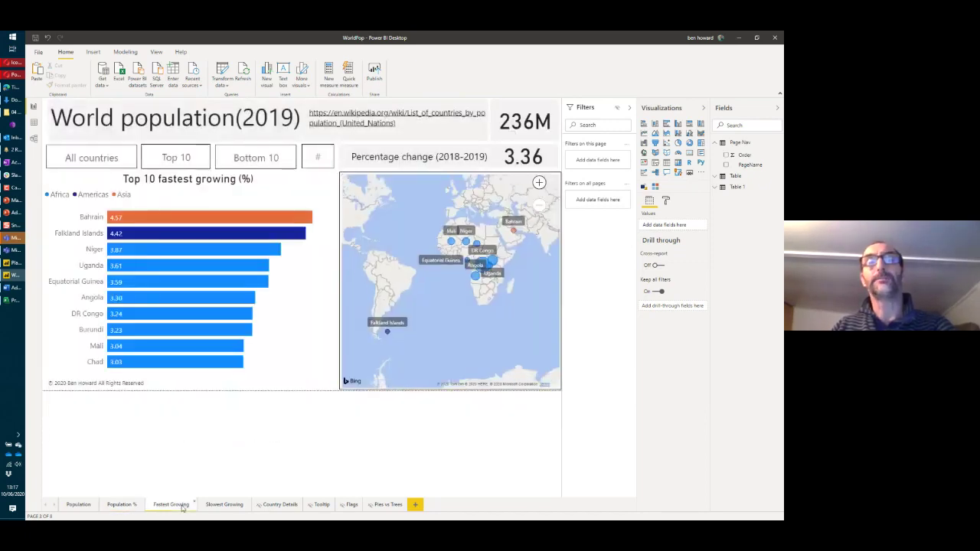
{"action": "left_click", "coordinate": [274, 311]}
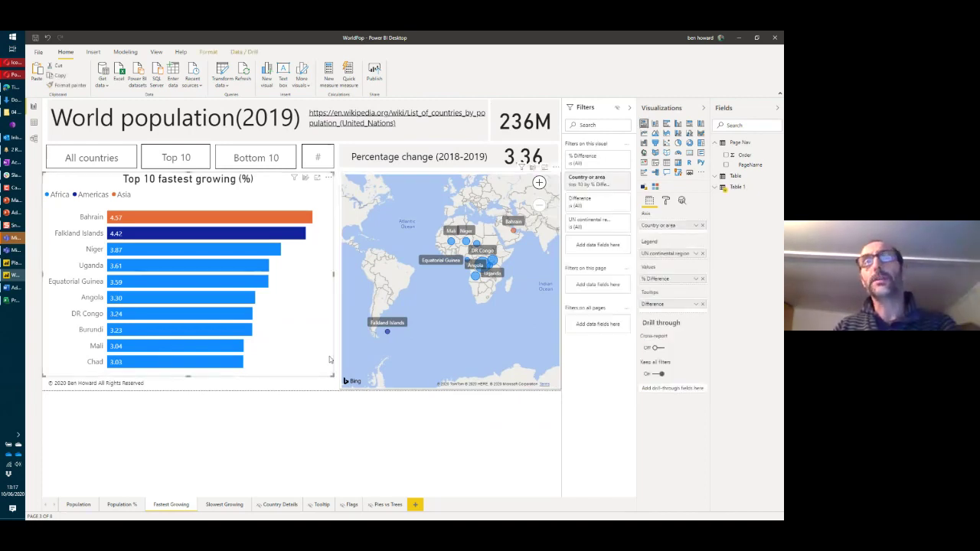
{"action": "left_click_drag", "start_coordinate": [331, 374], "coordinate": [292, 344]}
{"action": "left_click_drag", "start_coordinate": [290, 185], "coordinate": [302, 197]}
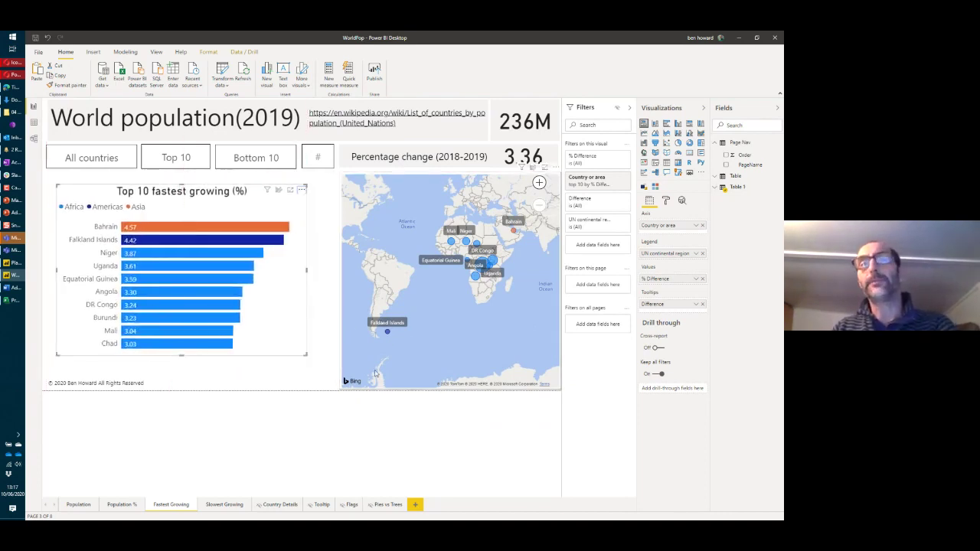
Shrink the map beside the bar chart so its upper and lower edges line up with the chart's
{"action": "left_click", "coordinate": [345, 386]}
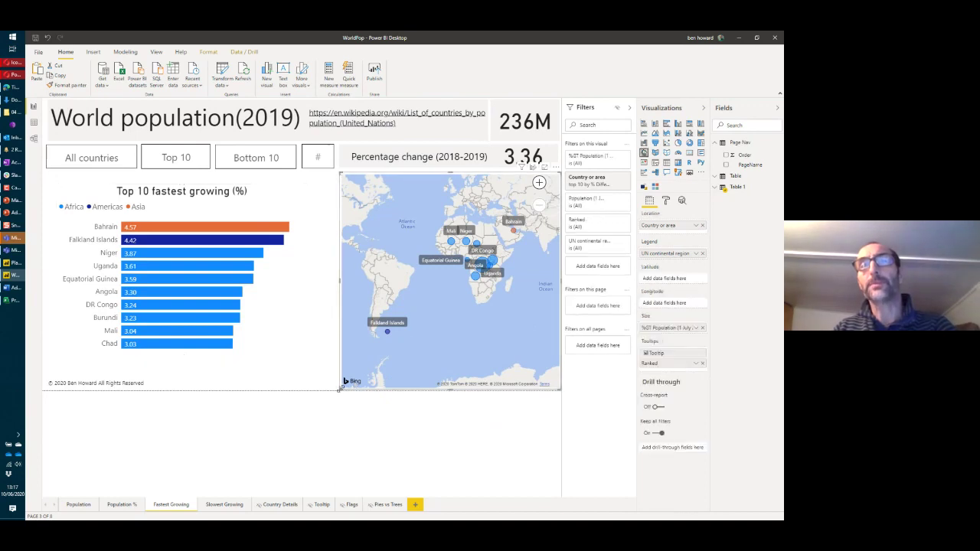
{"action": "left_click_drag", "start_coordinate": [339, 389], "coordinate": [342, 356]}
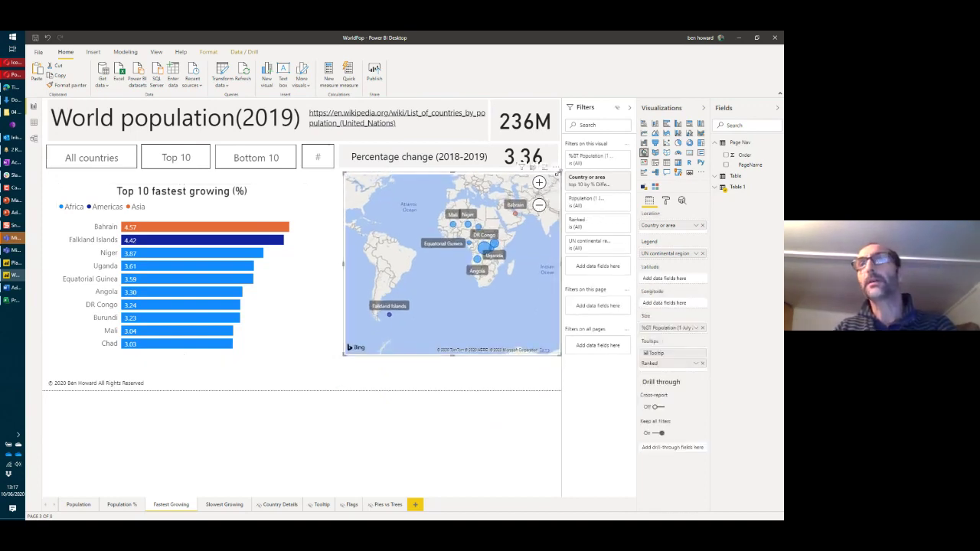
{"action": "left_click_drag", "start_coordinate": [558, 174], "coordinate": [529, 186]}
Turn on the shadow for both the top 10 bar chart and the map
{"action": "left_click", "coordinate": [279, 307]}
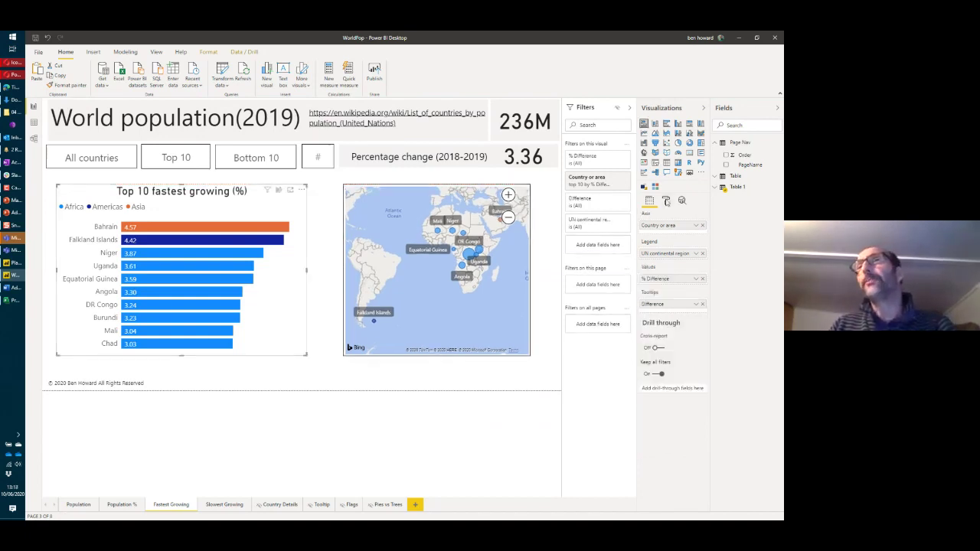
{"action": "left_click", "coordinate": [665, 202]}
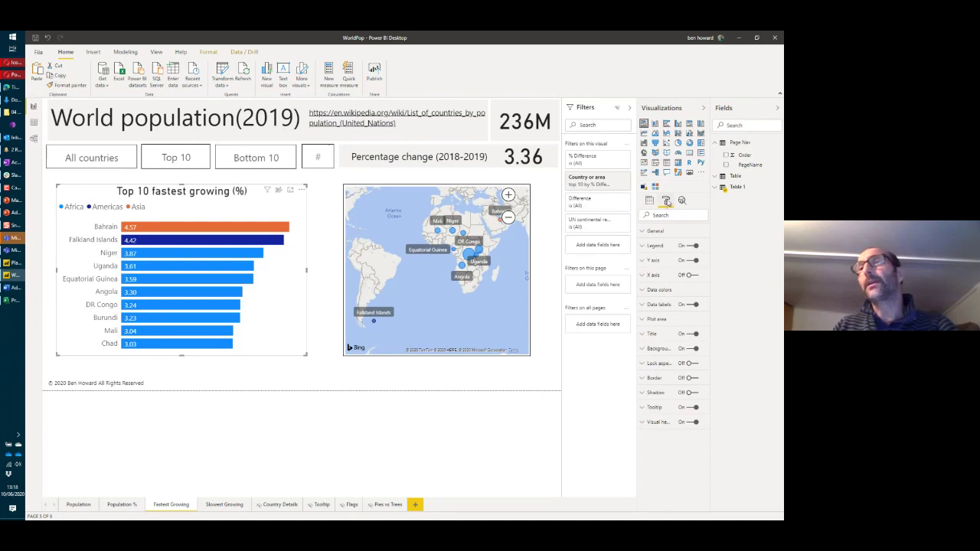
{"action": "left_click", "coordinate": [694, 393]}
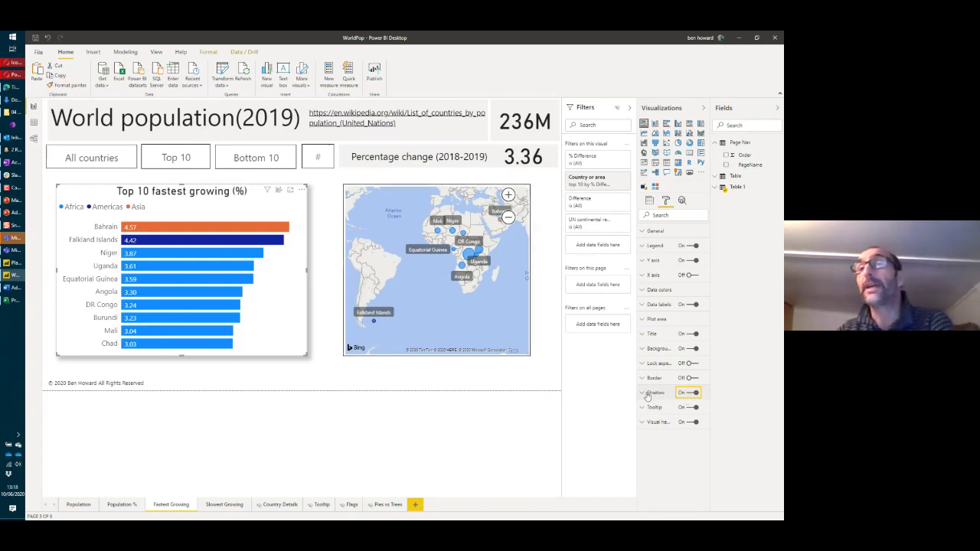
{"action": "left_click", "coordinate": [500, 335]}
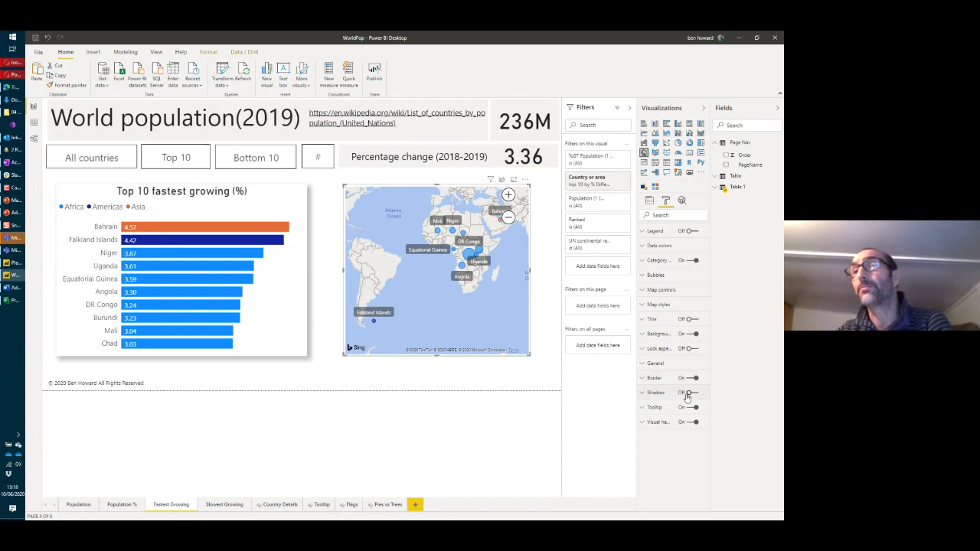
{"action": "left_click", "coordinate": [691, 394]}
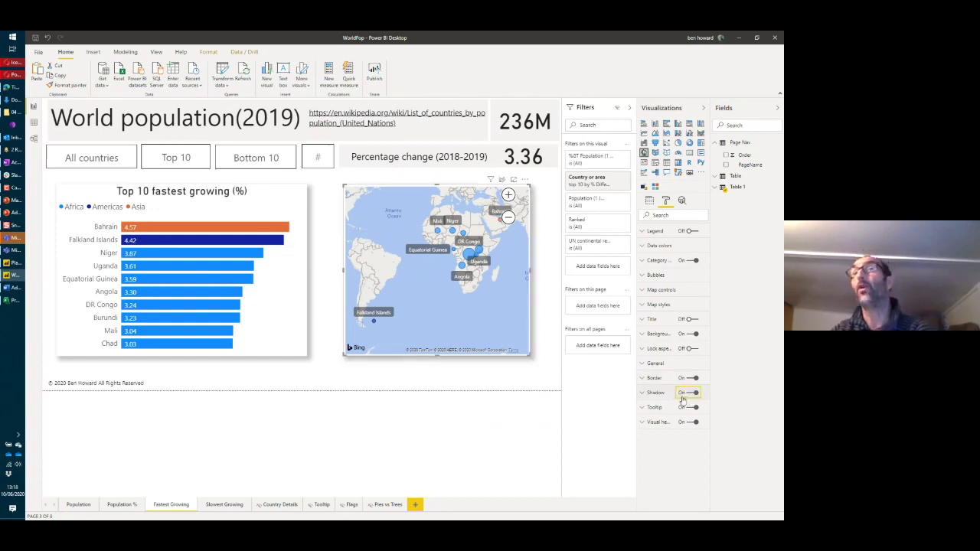
{"action": "left_click", "coordinate": [519, 382]}
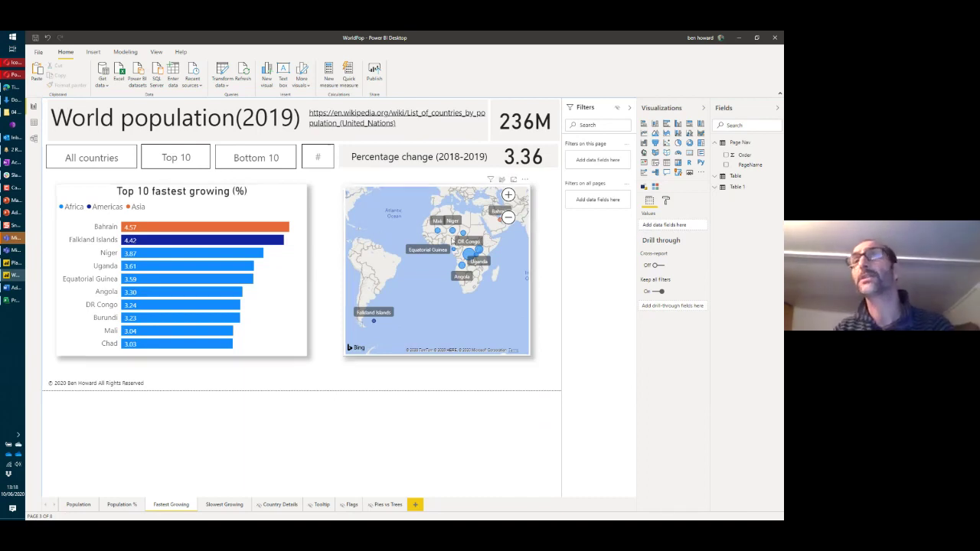
Turn off the border around the map, keeping its shadow on
{"action": "left_click", "coordinate": [452, 241]}
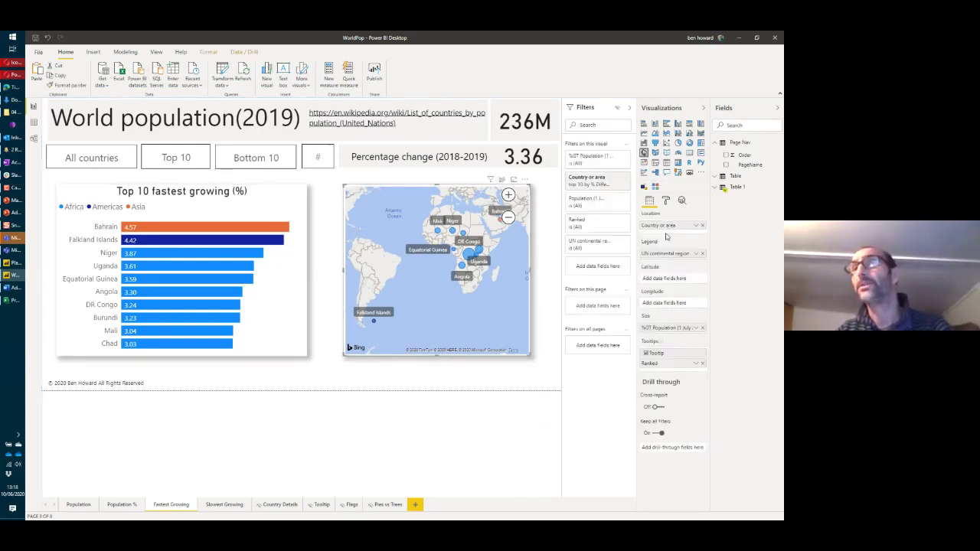
{"action": "left_click", "coordinate": [666, 201]}
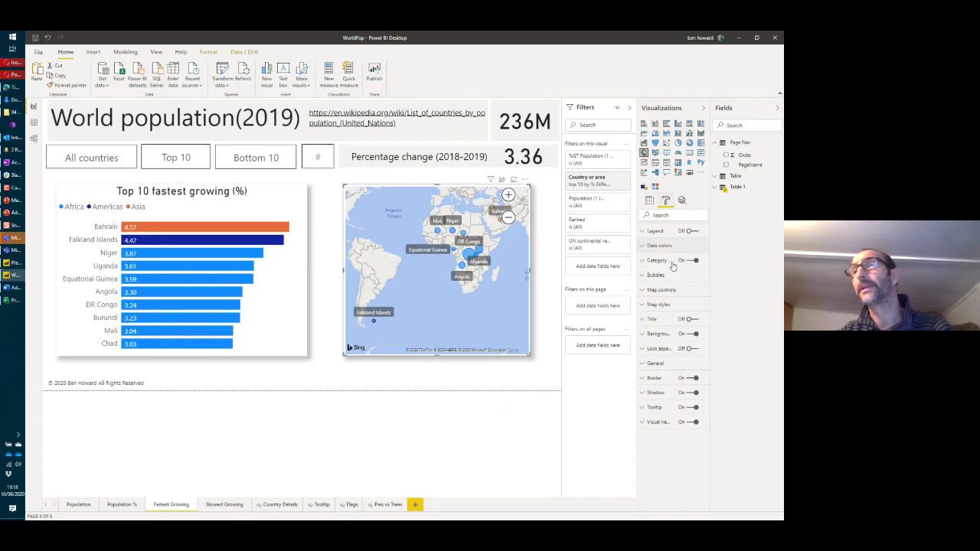
{"action": "left_click", "coordinate": [689, 379]}
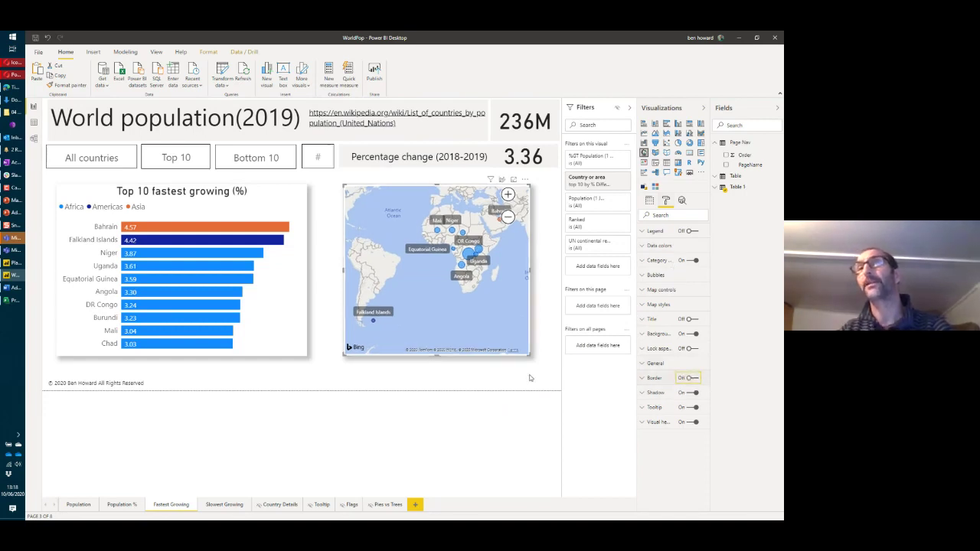
{"action": "left_click", "coordinate": [529, 377]}
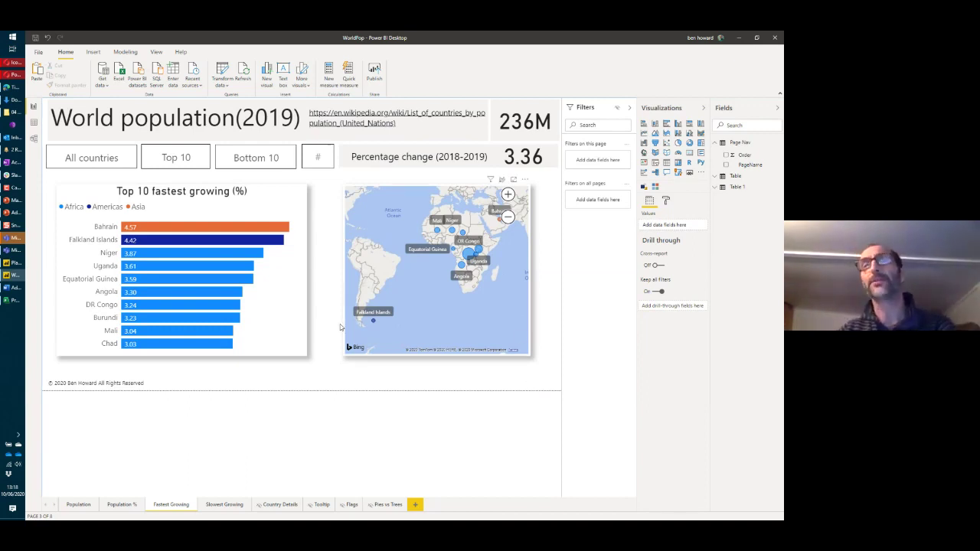
Set the shadow colour of the top 10 bar chart to blue
{"action": "left_click", "coordinate": [276, 333]}
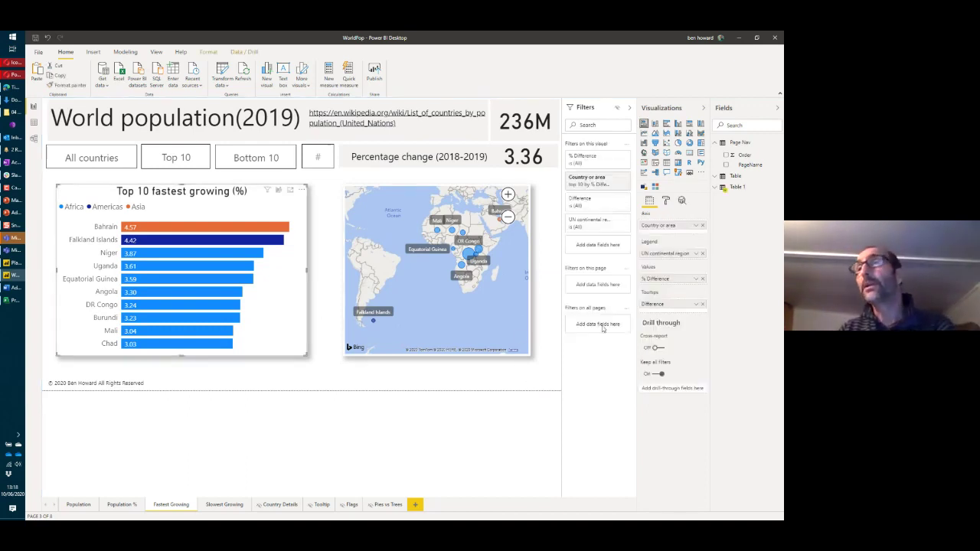
{"action": "left_click", "coordinate": [666, 201]}
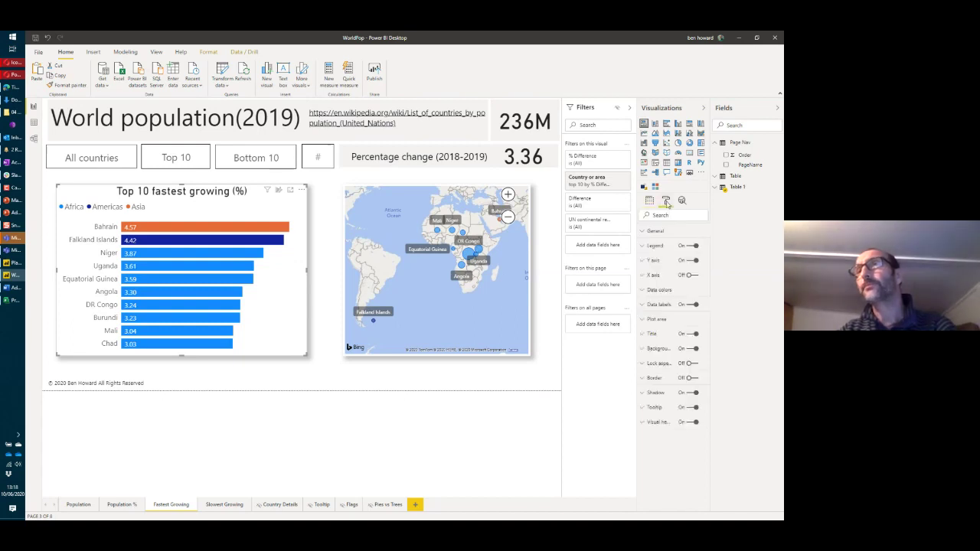
{"action": "left_click", "coordinate": [644, 393]}
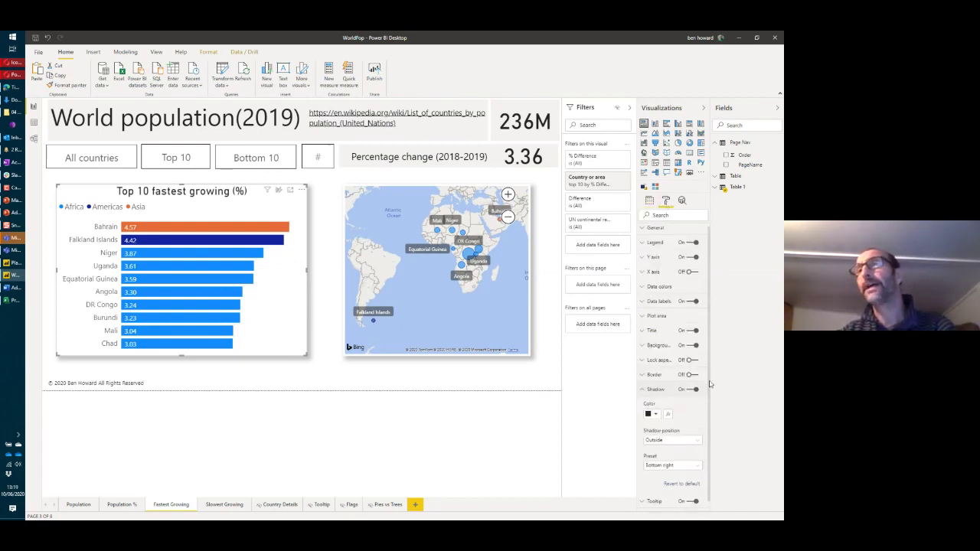
{"action": "scroll", "coordinate": [710, 387], "scroll_direction": "down", "scroll_amount": 1}
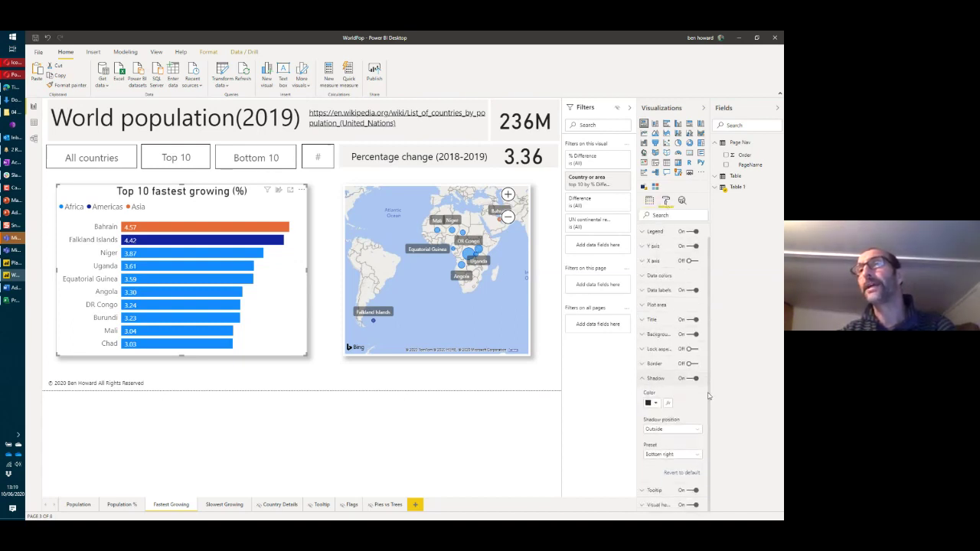
{"action": "left_click", "coordinate": [655, 406]}
{"action": "left_click", "coordinate": [658, 425]}
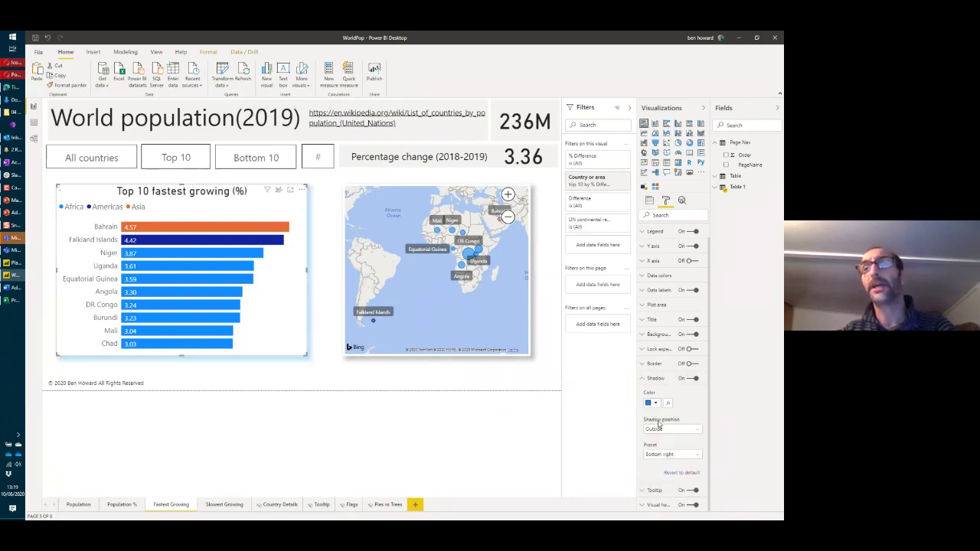
Keep the bar chart's shadow position Outside and try the Top right and Top left shadow presets
{"action": "left_click", "coordinate": [671, 431]}
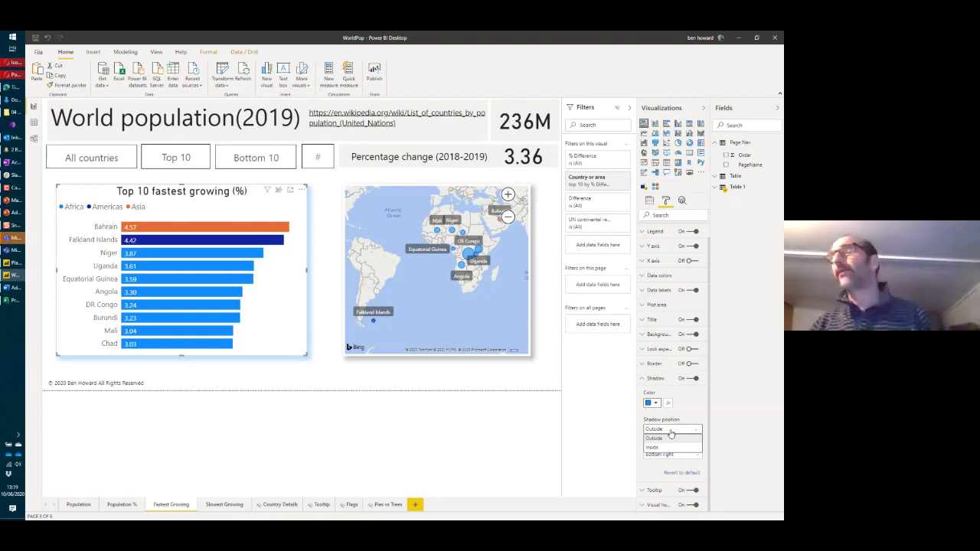
{"action": "left_click", "coordinate": [671, 434]}
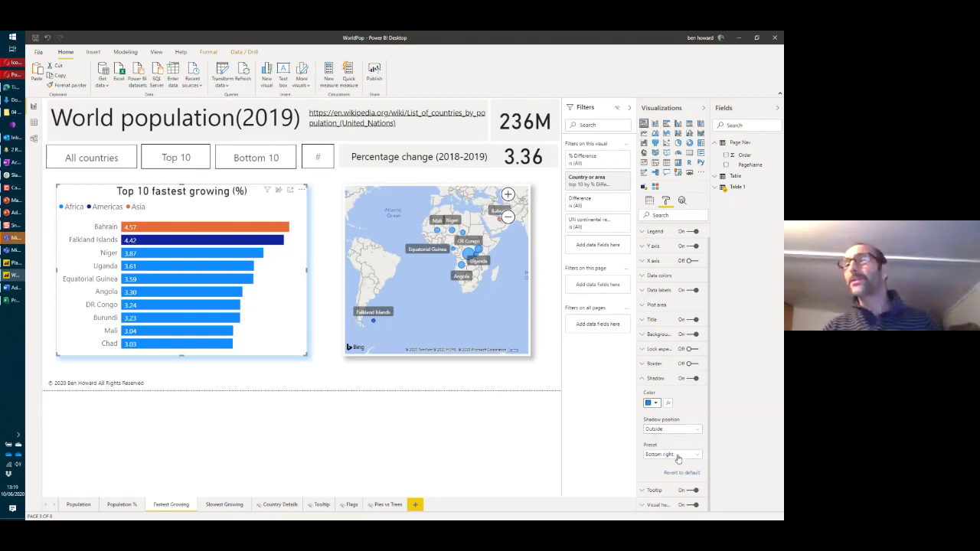
{"action": "left_click", "coordinate": [678, 456]}
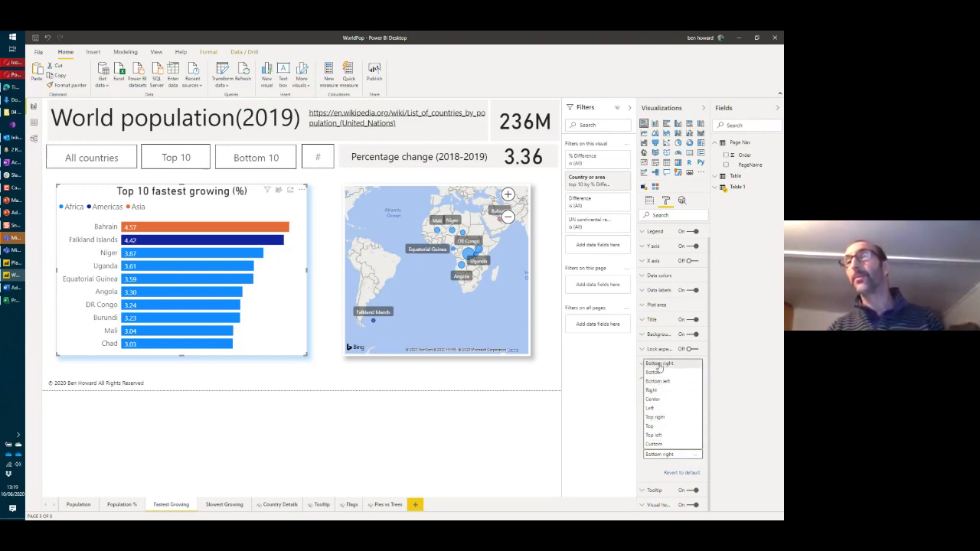
{"action": "left_click", "coordinate": [672, 417]}
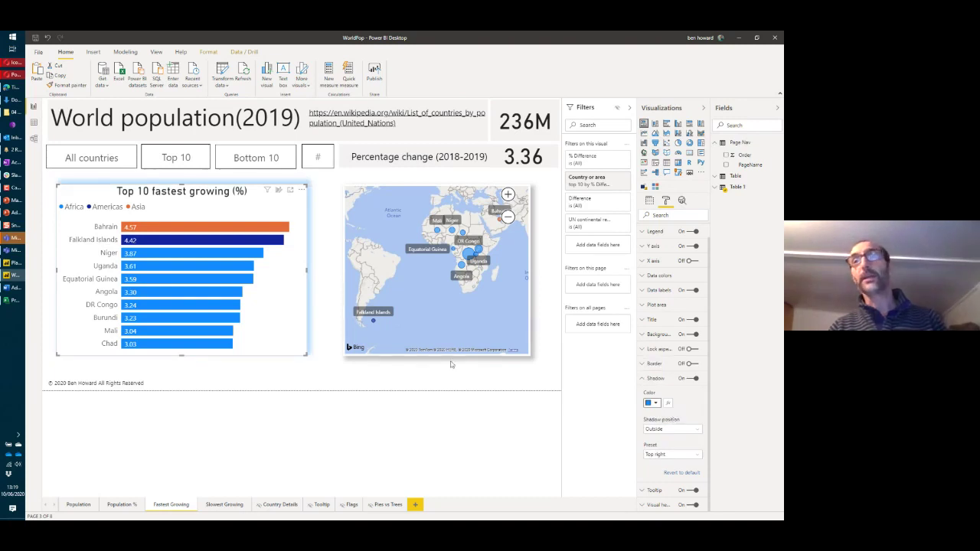
{"action": "left_click", "coordinate": [664, 455]}
{"action": "left_click", "coordinate": [652, 435]}
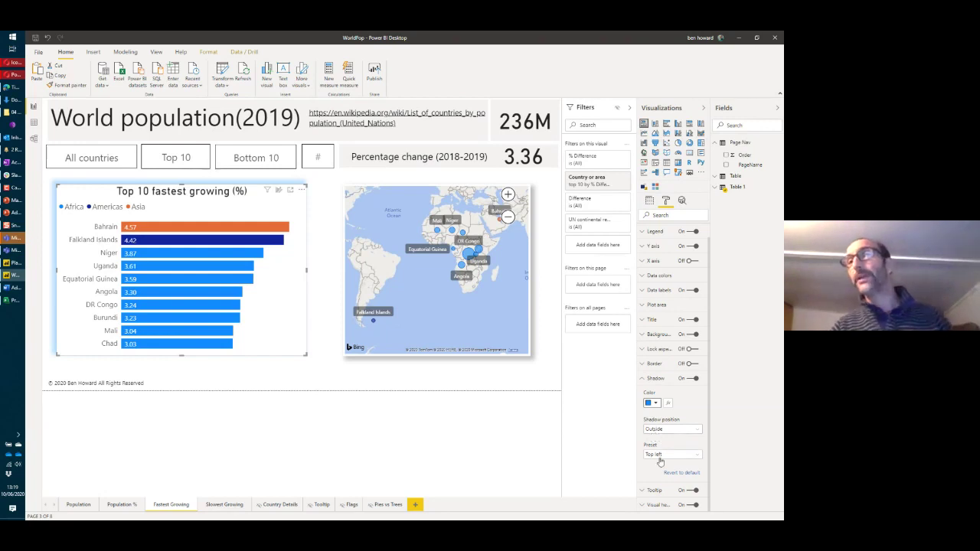
Switch the bar chart's shadow to the Custom preset with size 23 px, angle 90° and distance 41 px
{"action": "left_click", "coordinate": [661, 459]}
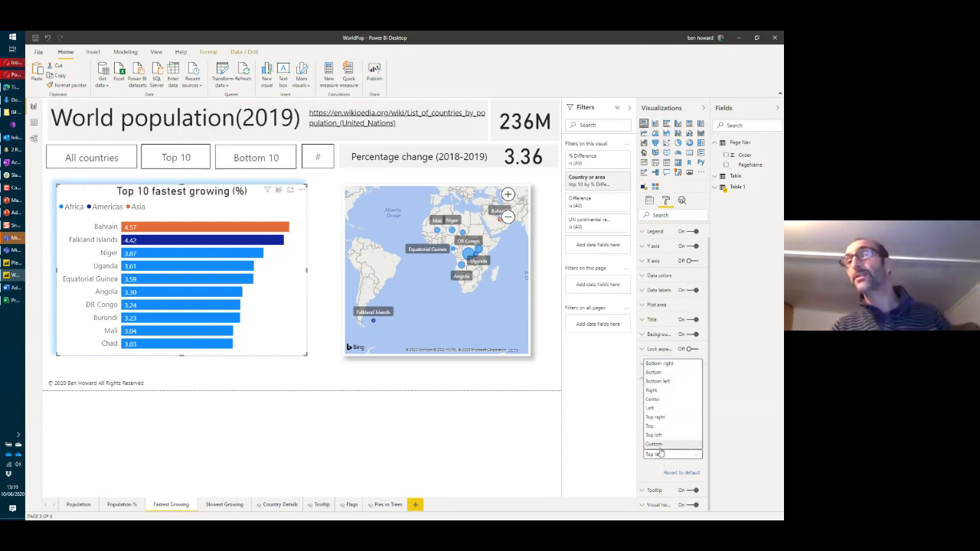
{"action": "left_click", "coordinate": [660, 451]}
{"action": "scroll", "coordinate": [657, 450], "scroll_direction": "down", "scroll_amount": 3}
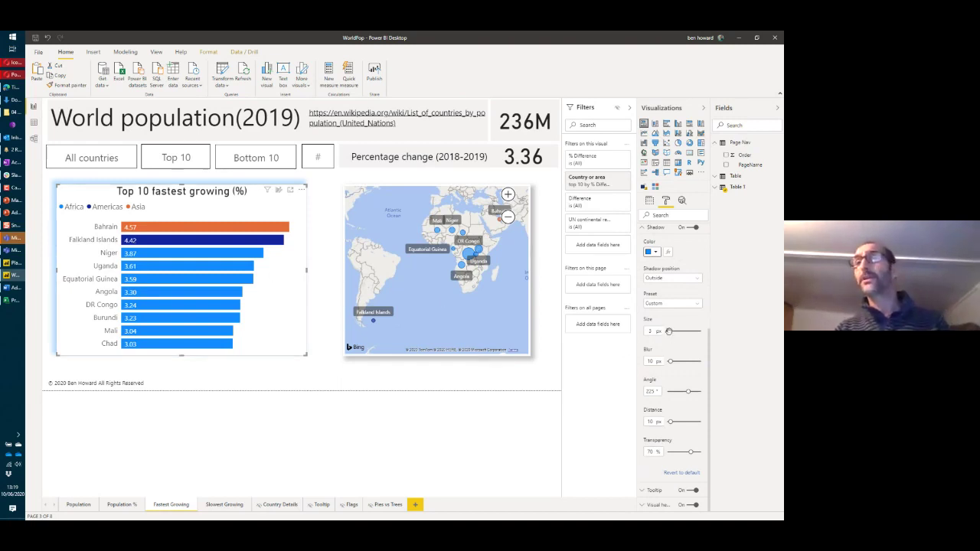
{"action": "left_click_drag", "start_coordinate": [669, 331], "coordinate": [673, 332]}
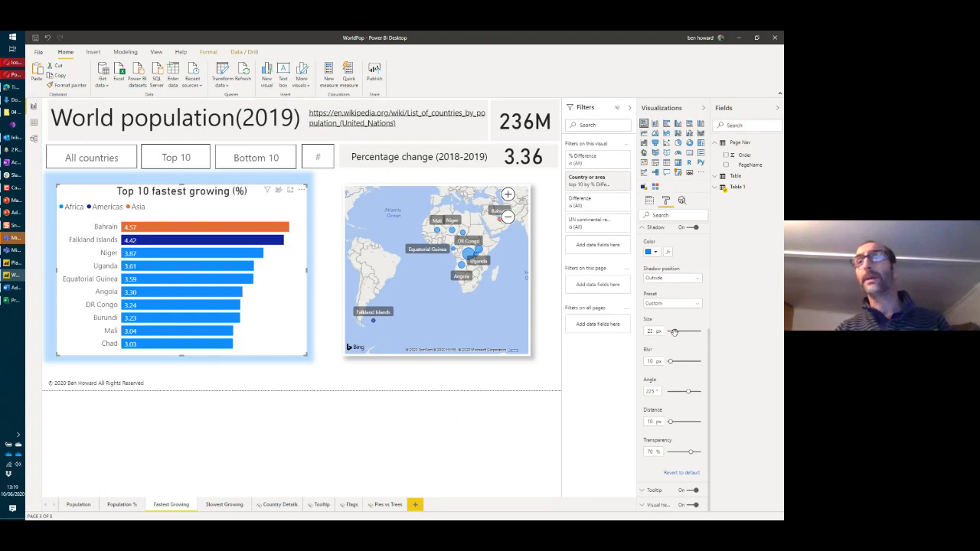
{"action": "left_click", "coordinate": [648, 391]}
{"action": "type", "text": "45"}
{"action": "key", "text": "Return"}
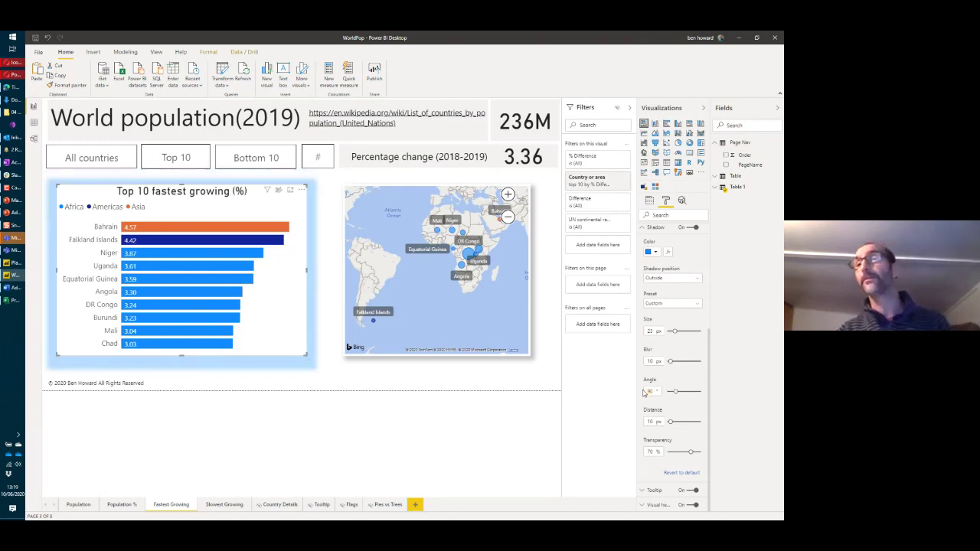
{"action": "left_click_drag", "start_coordinate": [669, 422], "coordinate": [680, 423]}
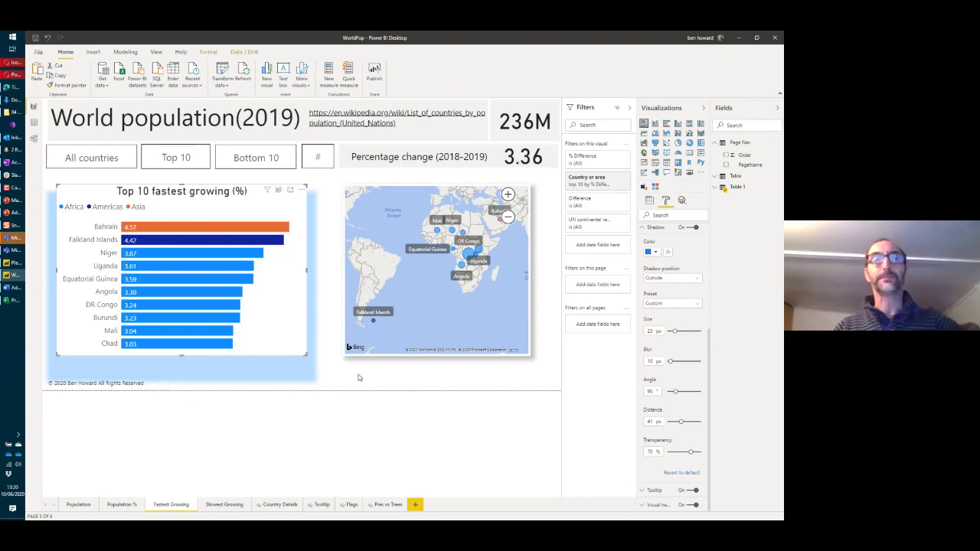
Move the copyright text box slightly upward so it overlaps the bar chart's shadow
{"action": "left_click", "coordinate": [128, 383]}
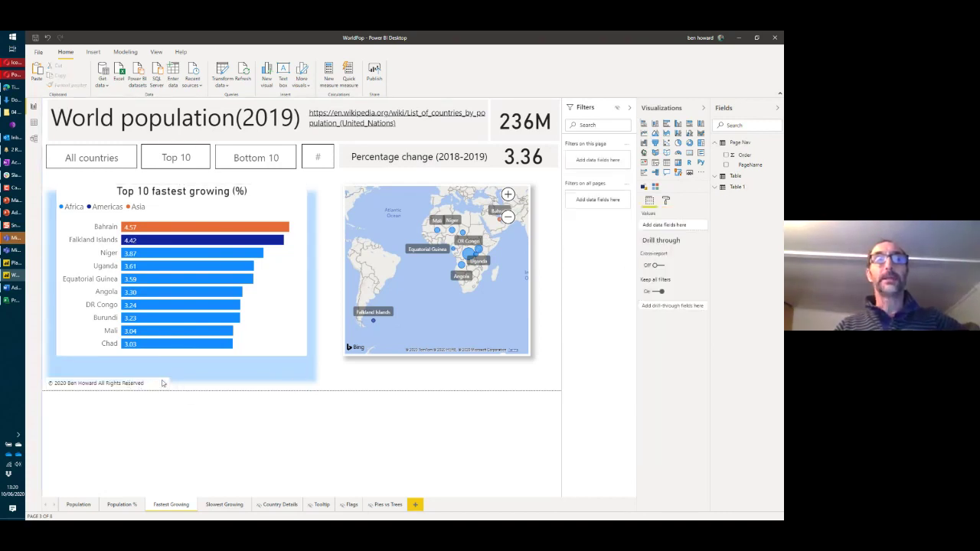
{"action": "left_click", "coordinate": [163, 377]}
{"action": "left_click_drag", "start_coordinate": [163, 377], "coordinate": [163, 368]}
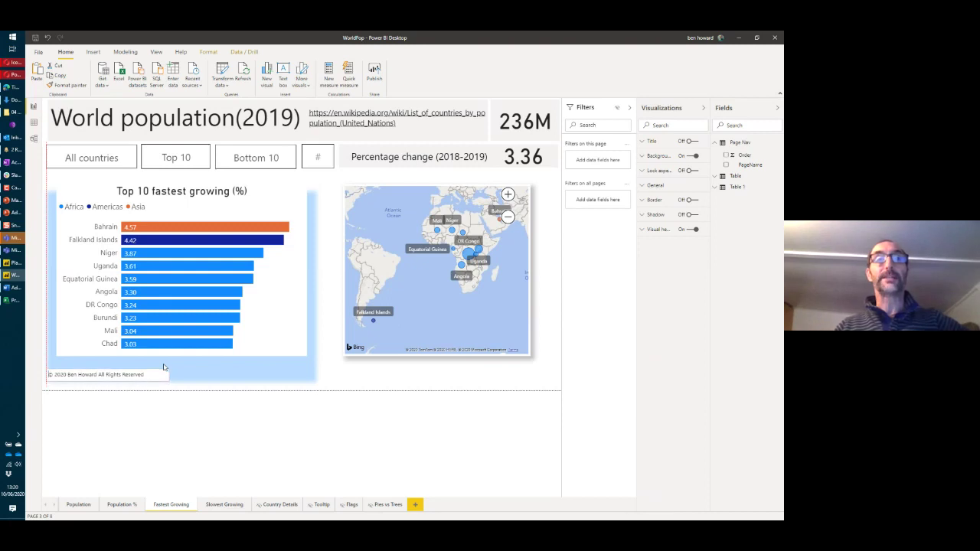
{"action": "left_click", "coordinate": [163, 368]}
{"action": "left_click", "coordinate": [390, 380]}
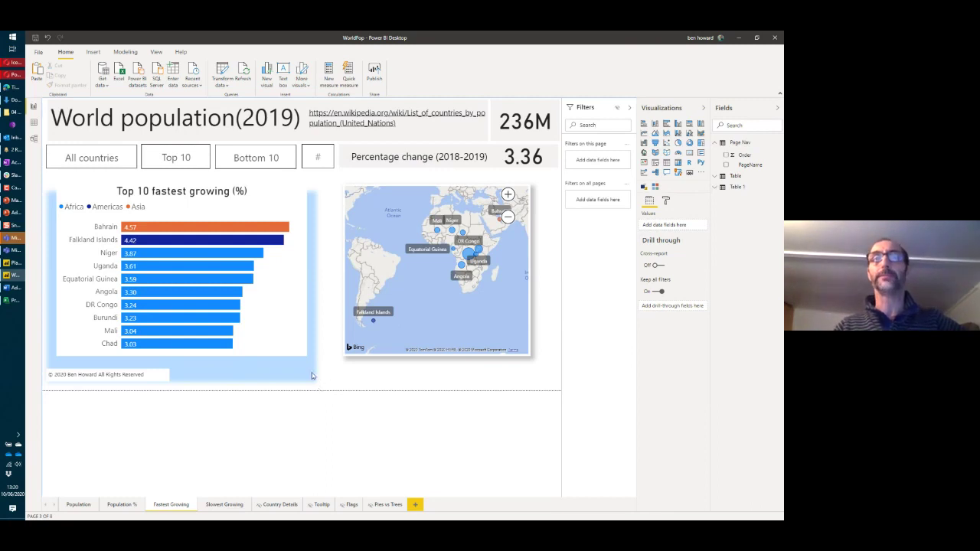
Revert the top 10 bar chart's shadow settings to default and turn its shadow back on
{"action": "left_click", "coordinate": [293, 348]}
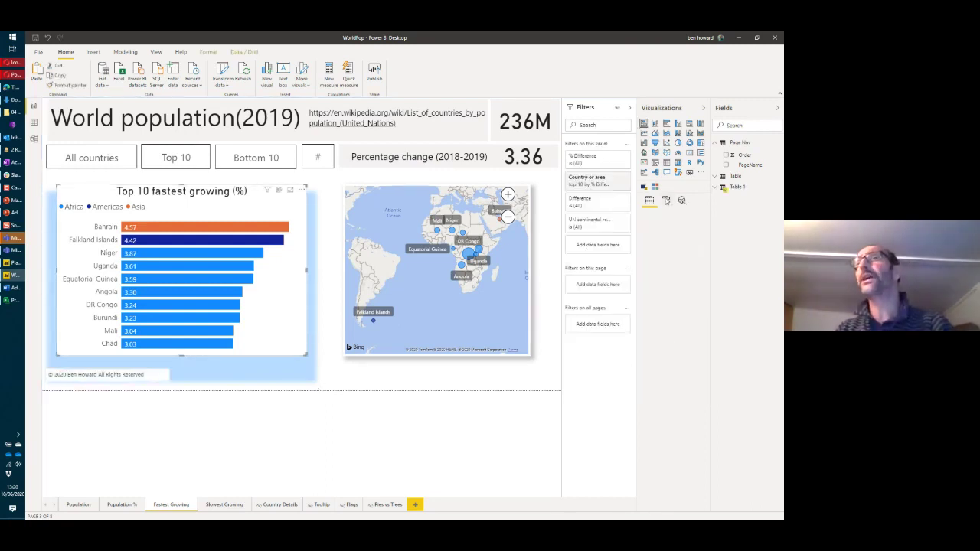
{"action": "left_click", "coordinate": [665, 200]}
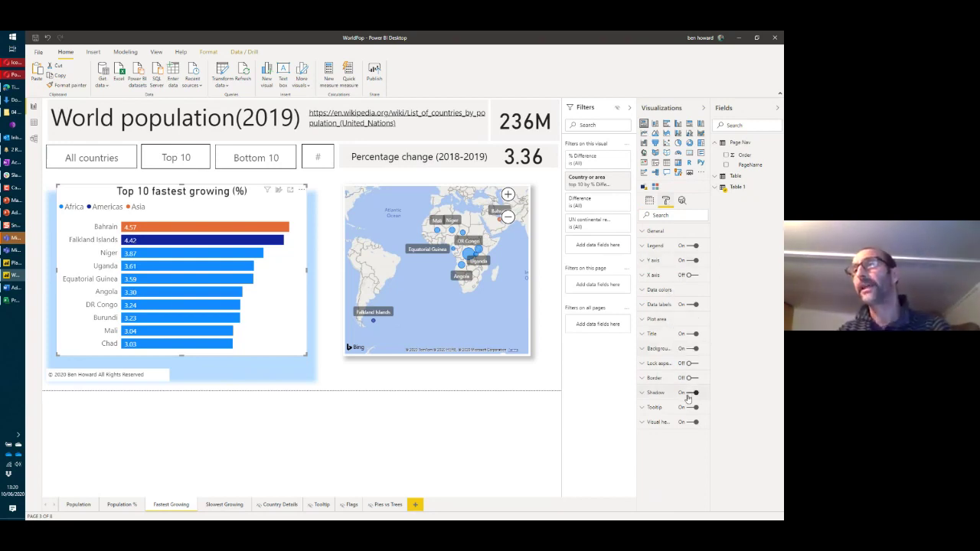
{"action": "left_click", "coordinate": [643, 393]}
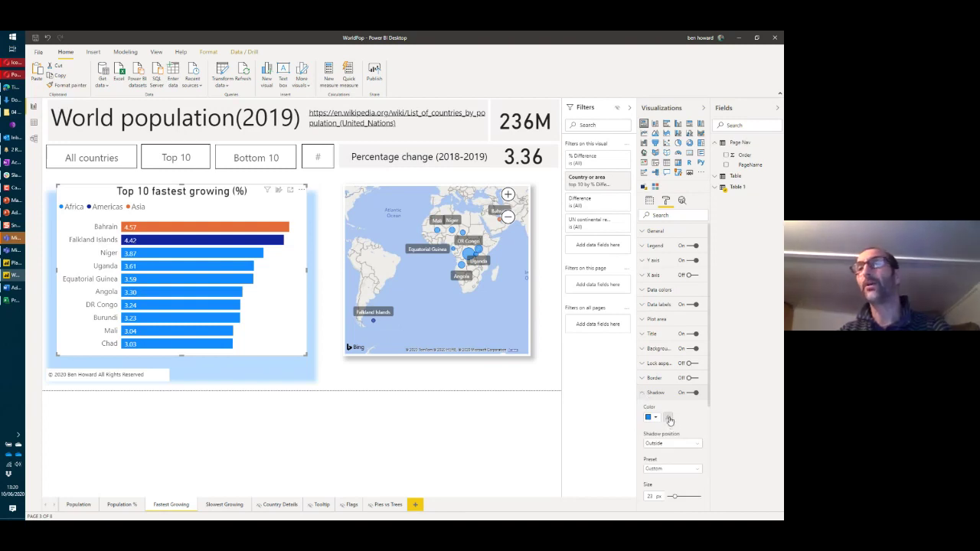
{"action": "scroll", "coordinate": [677, 416], "scroll_direction": "down", "scroll_amount": 4}
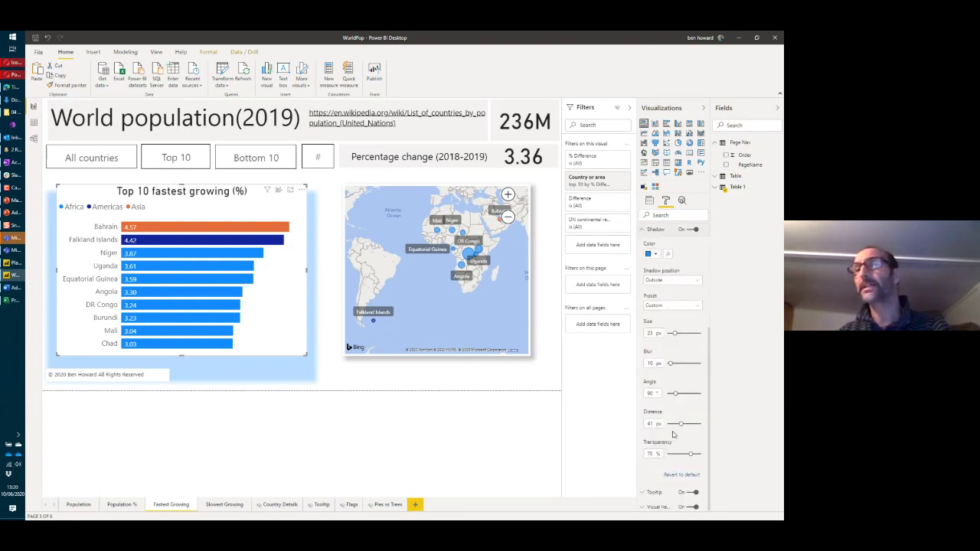
{"action": "left_click", "coordinate": [676, 476]}
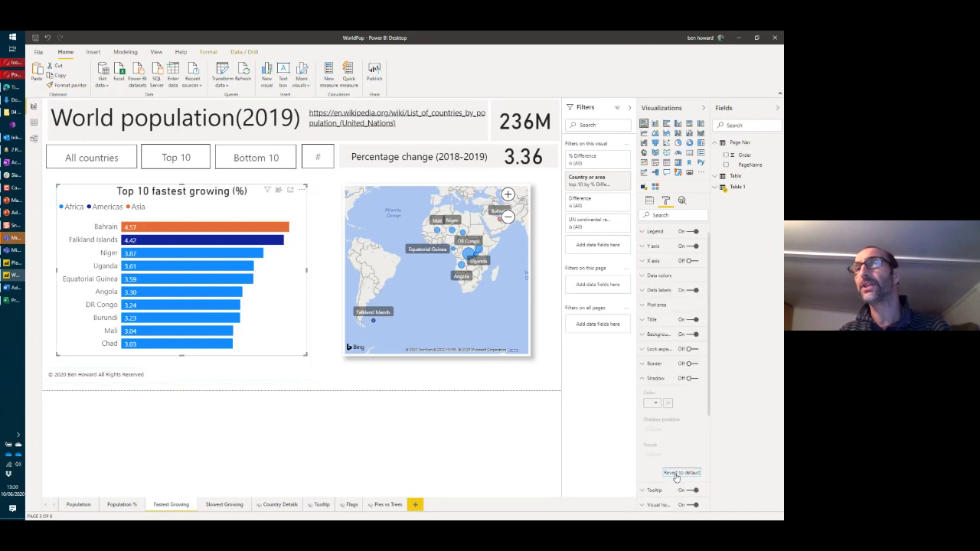
{"action": "left_click", "coordinate": [689, 378]}
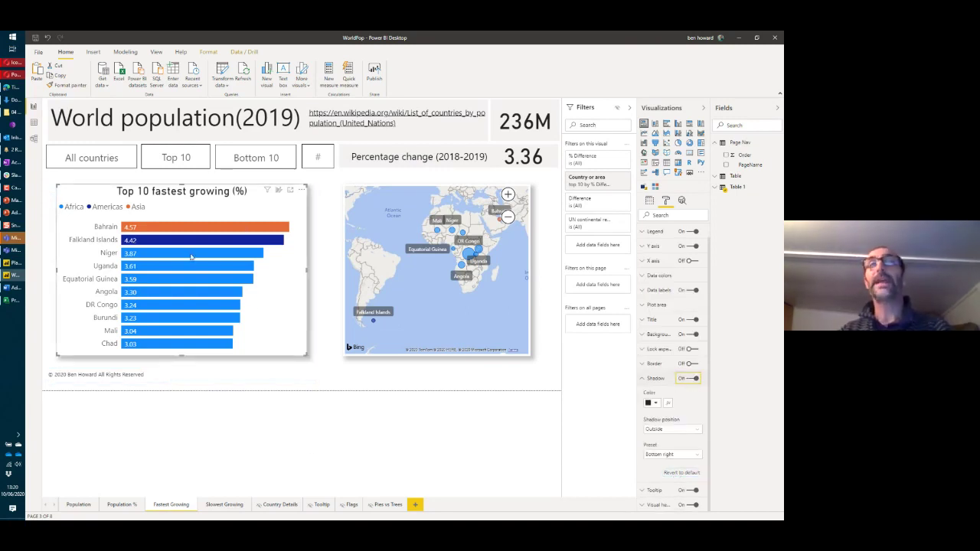
{"action": "mouse_move", "coordinate": [191, 256]}
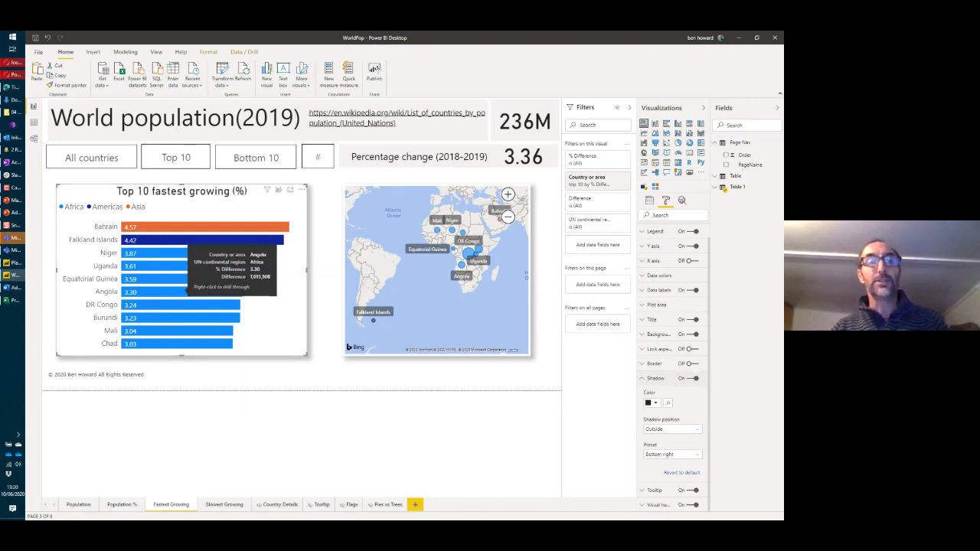
Duplicate the Population % page
{"action": "left_click", "coordinate": [119, 505]}
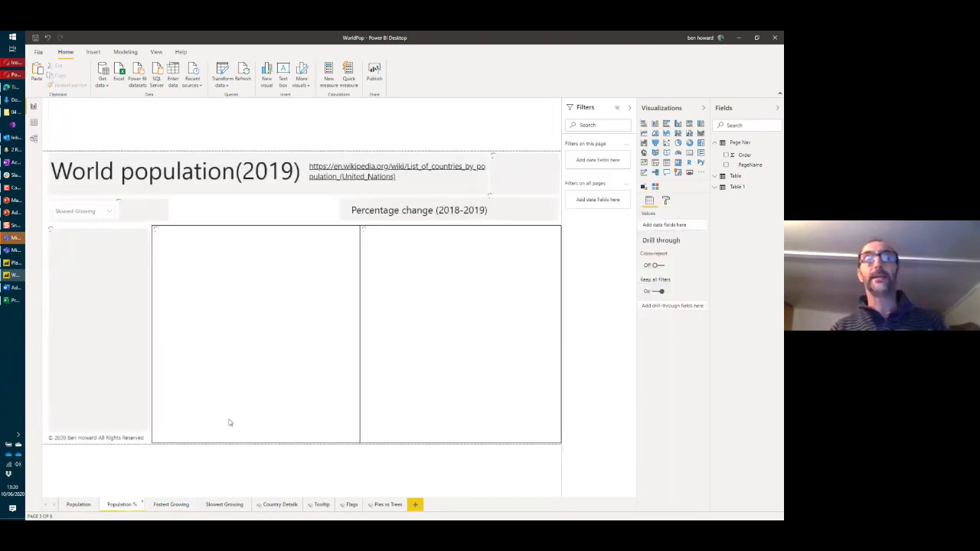
{"action": "right_click", "coordinate": [128, 505]}
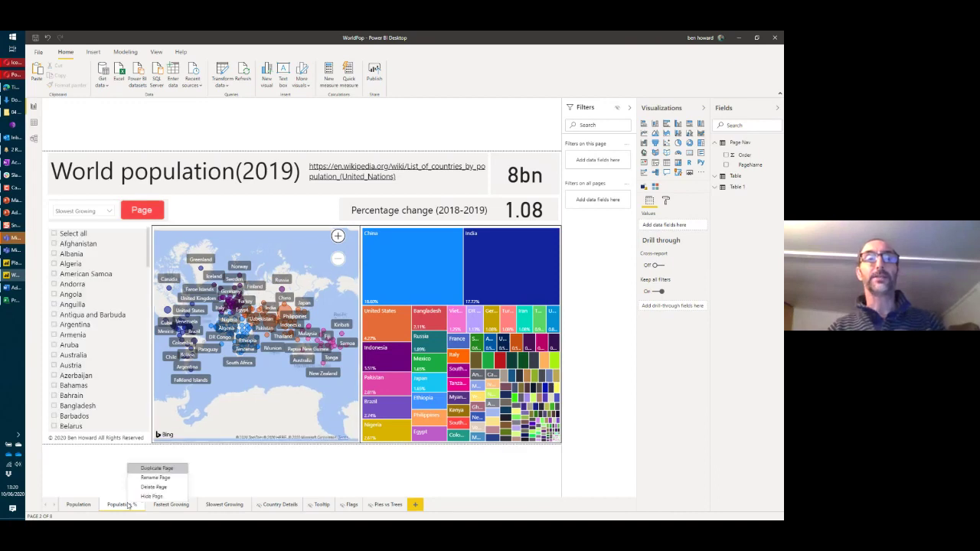
{"action": "left_click", "coordinate": [146, 468]}
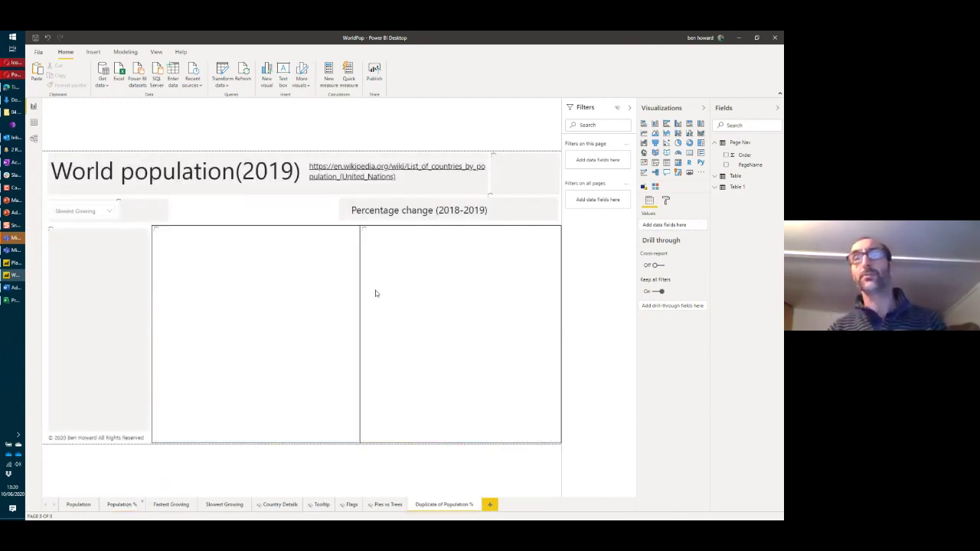
Delete the map and the treemap from the duplicated page
{"action": "left_click", "coordinate": [305, 297]}
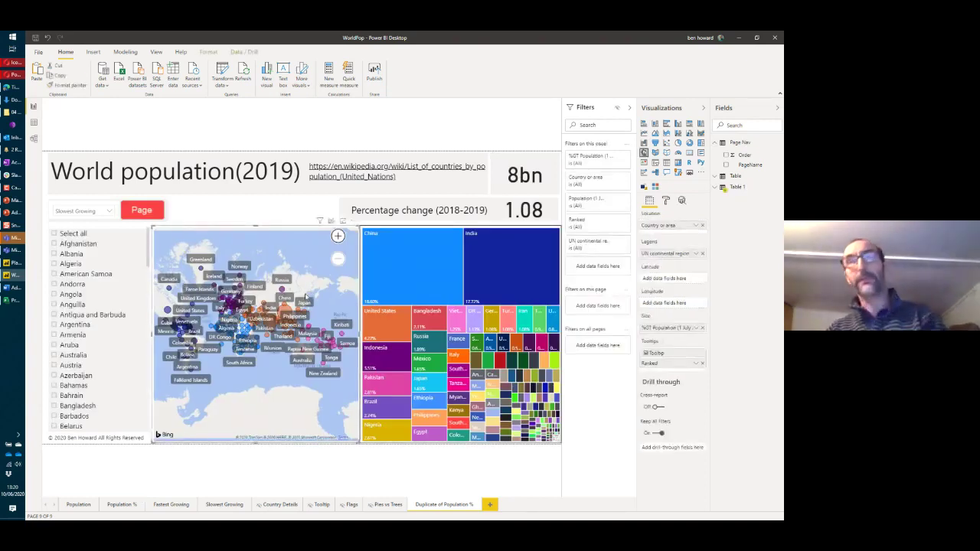
{"action": "key", "text": "Delete"}
{"action": "left_click", "coordinate": [499, 286]}
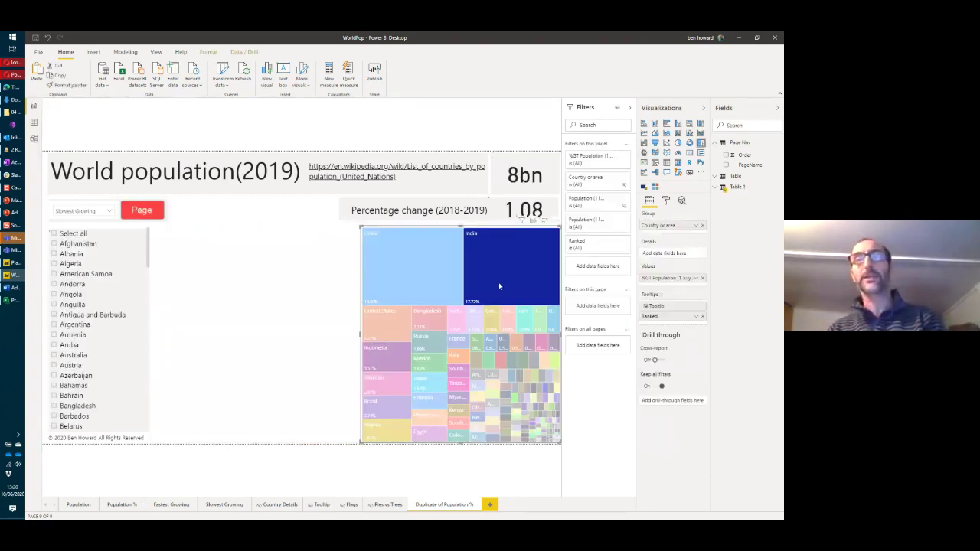
{"action": "key", "text": "Delete"}
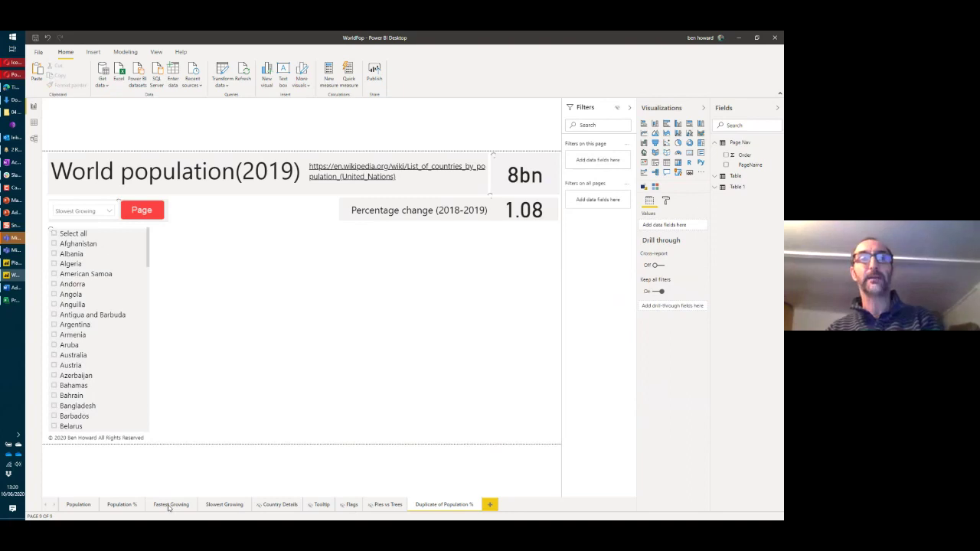
Copy the Top 10 fastest growing chart from the Fastest Growing page to the duplicated page and enlarge it to fill the space beside the country slicer
{"action": "left_click", "coordinate": [169, 505]}
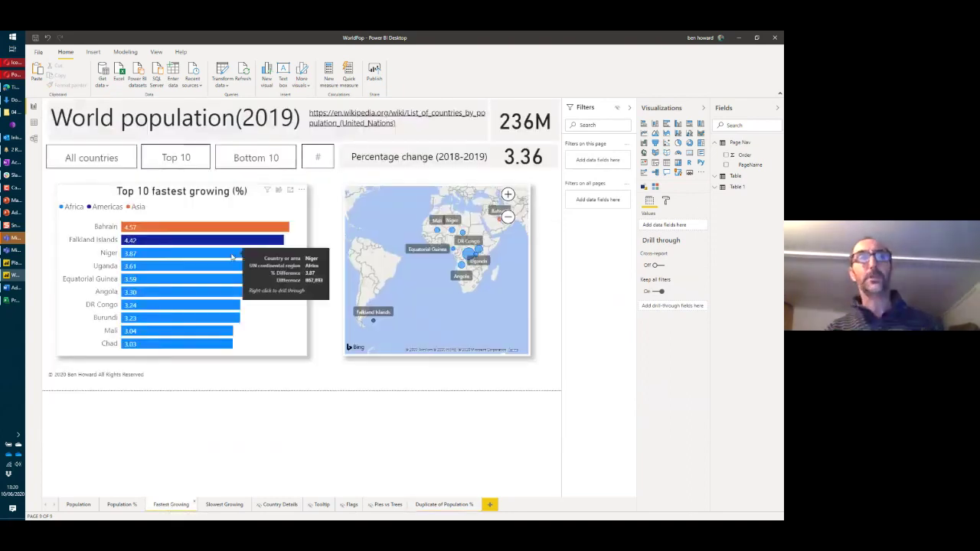
{"action": "left_click", "coordinate": [232, 258]}
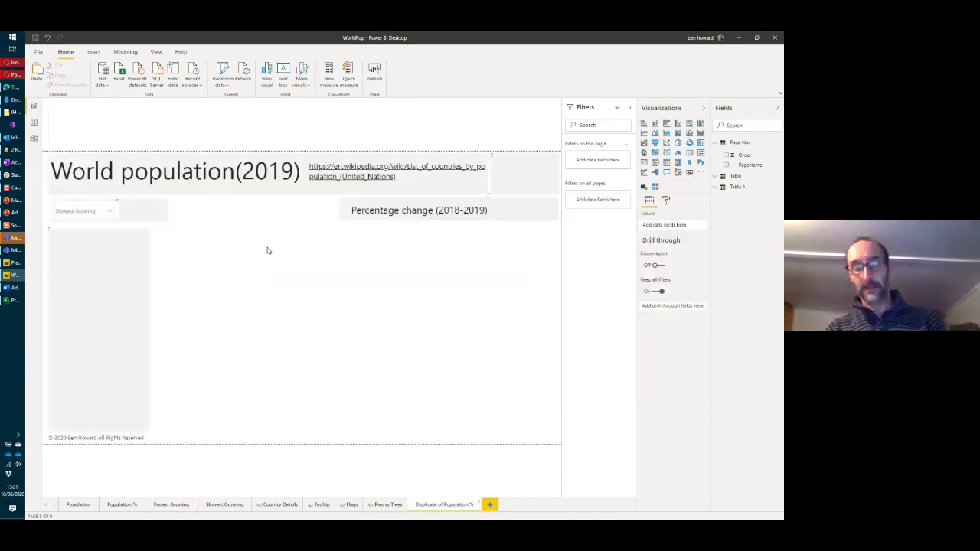
{"action": "key", "text": "ctrl+v"}
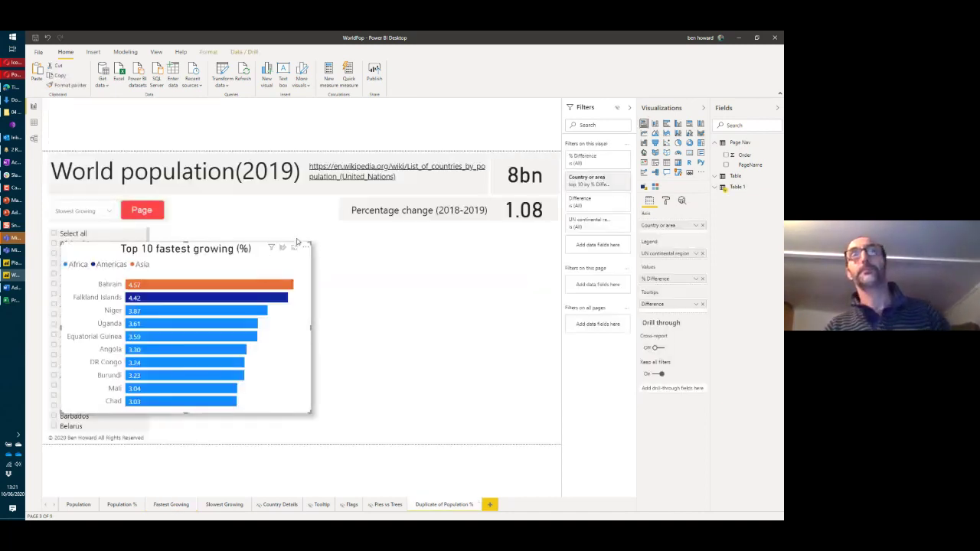
{"action": "left_click_drag", "start_coordinate": [306, 249], "coordinate": [400, 236]}
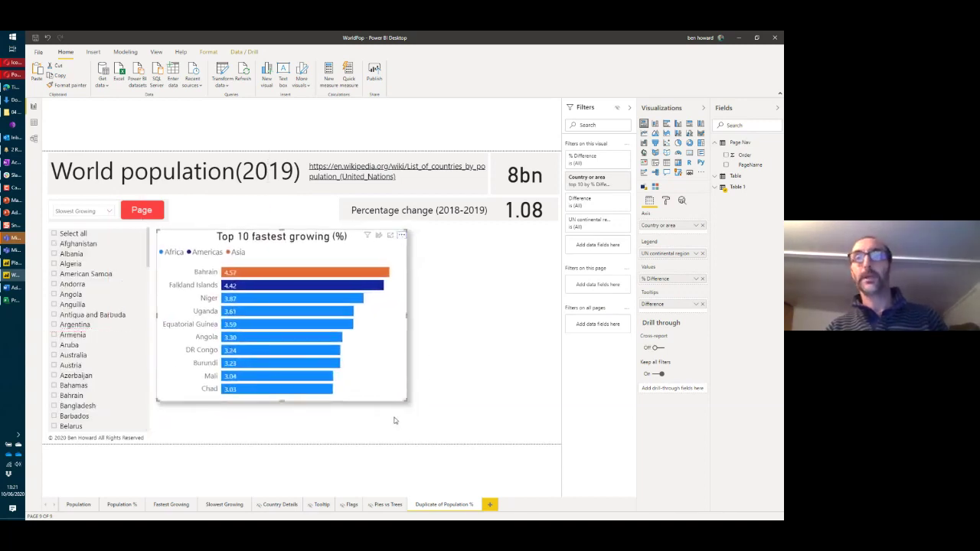
{"action": "left_click_drag", "start_coordinate": [405, 400], "coordinate": [543, 431]}
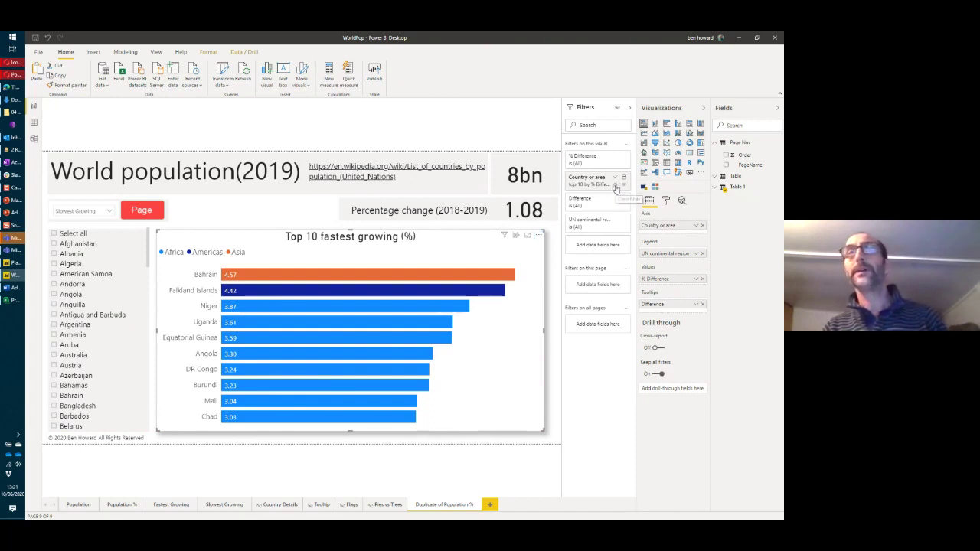
Clear the copied chart's top 10 Country or area filter and turn off its title and legend
{"action": "left_click", "coordinate": [615, 188]}
{"action": "left_click", "coordinate": [666, 201]}
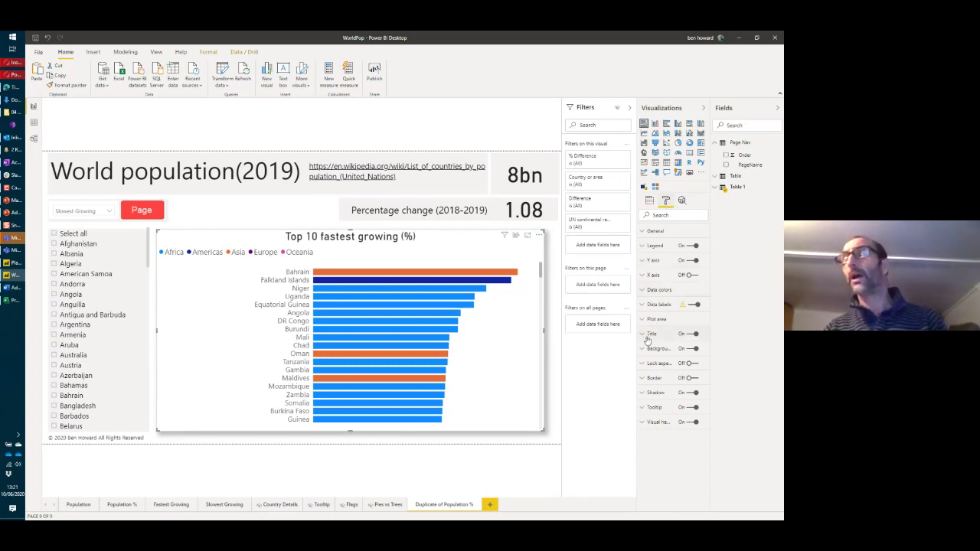
{"action": "left_click", "coordinate": [692, 335]}
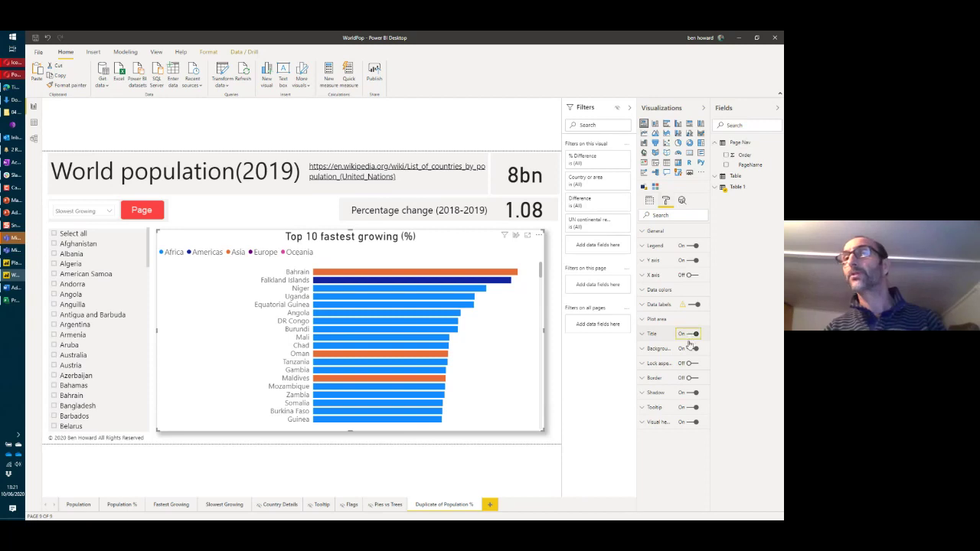
{"action": "left_click", "coordinate": [688, 247]}
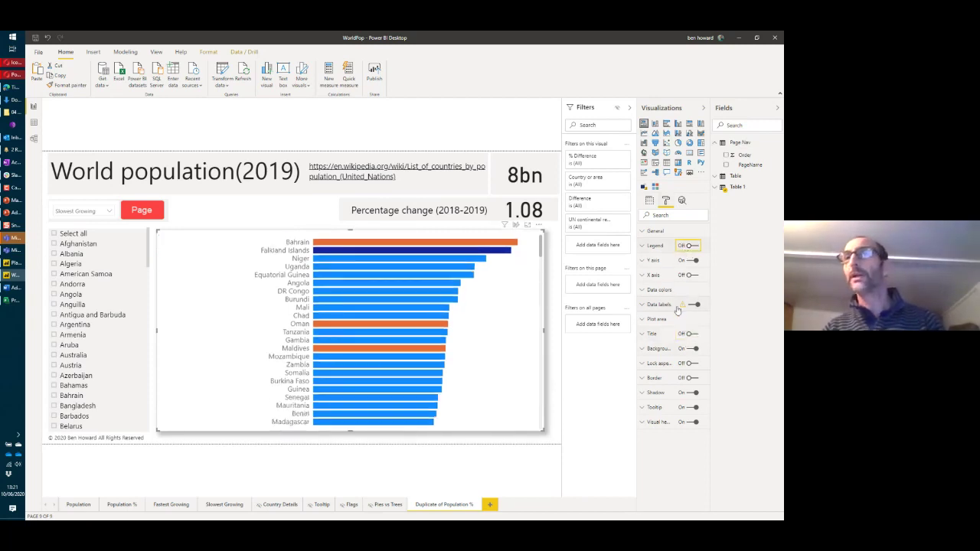
Set the bar chart's data label text size to 8 pt and switch the data labels off and back on
{"action": "left_click", "coordinate": [642, 305]}
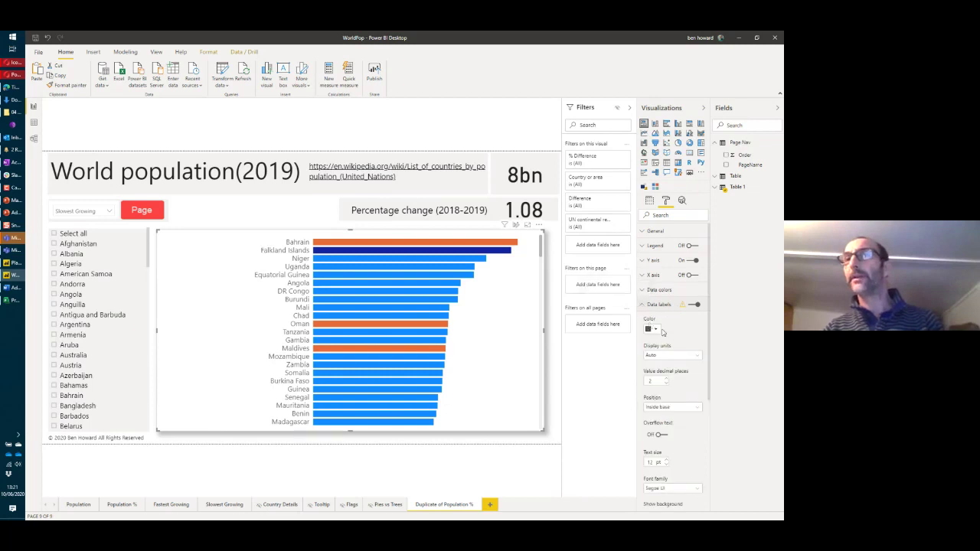
{"action": "left_click", "coordinate": [666, 465]}
{"action": "left_click", "coordinate": [666, 465]}
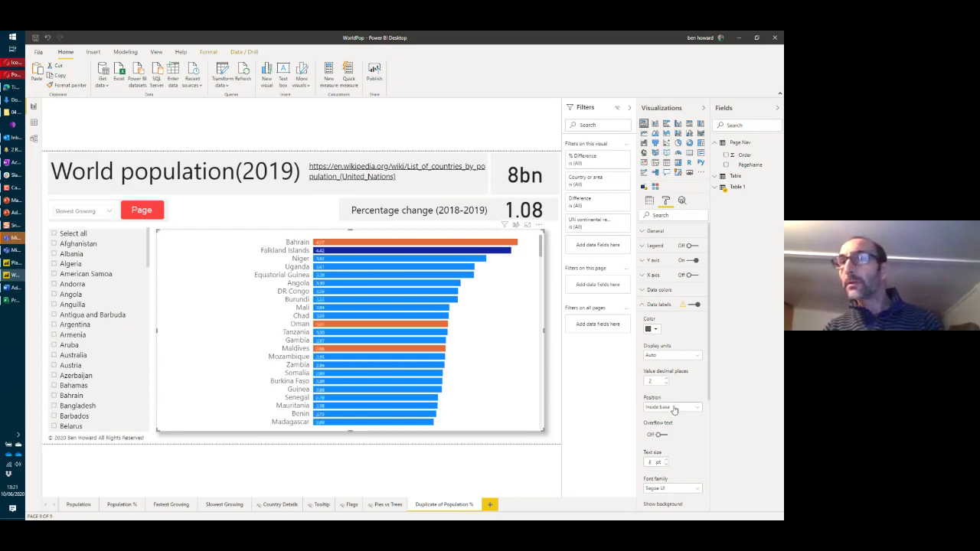
{"action": "left_click", "coordinate": [674, 410]}
{"action": "left_click", "coordinate": [689, 308]}
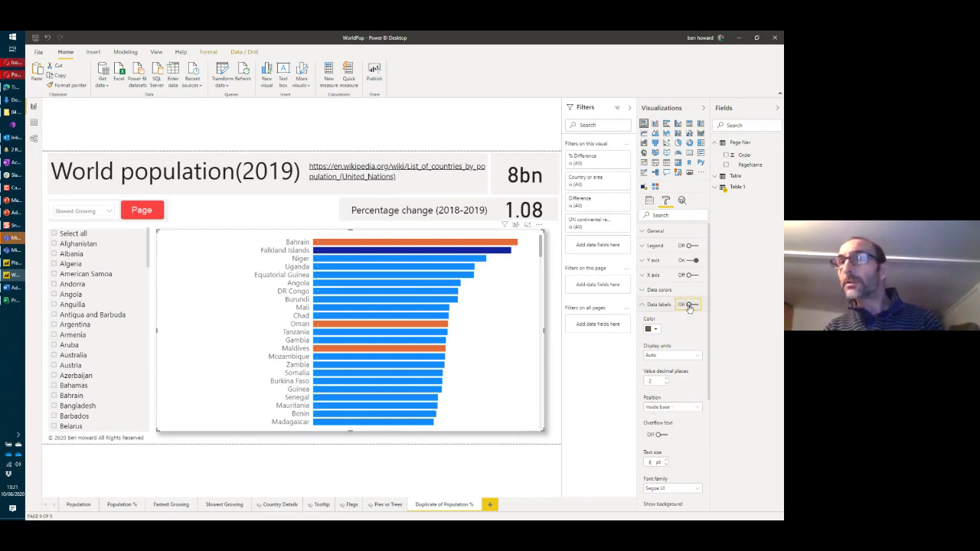
{"action": "left_click", "coordinate": [691, 305]}
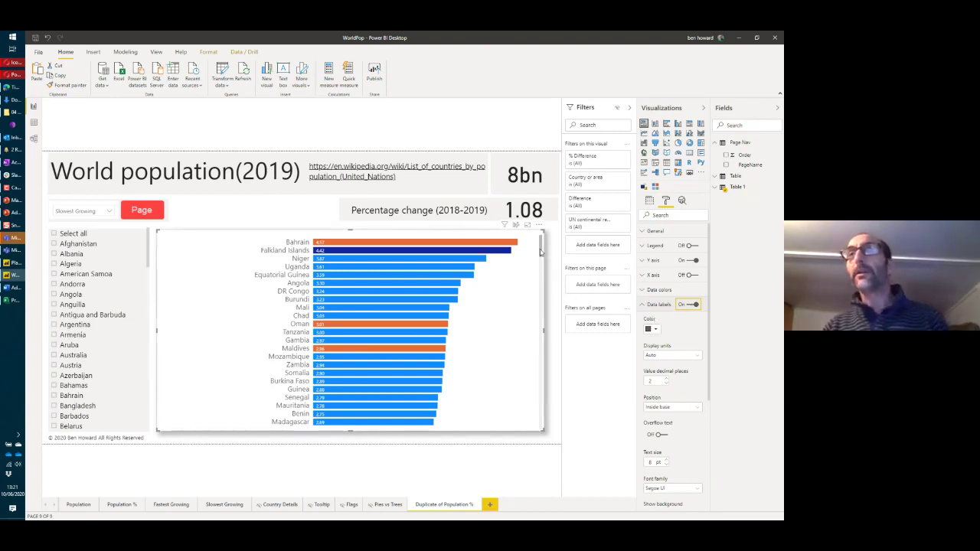
Examine the percentage change bars for all countries, from the fastest growing to the fastest shrinking
{"action": "left_click_drag", "start_coordinate": [540, 251], "coordinate": [528, 414]}
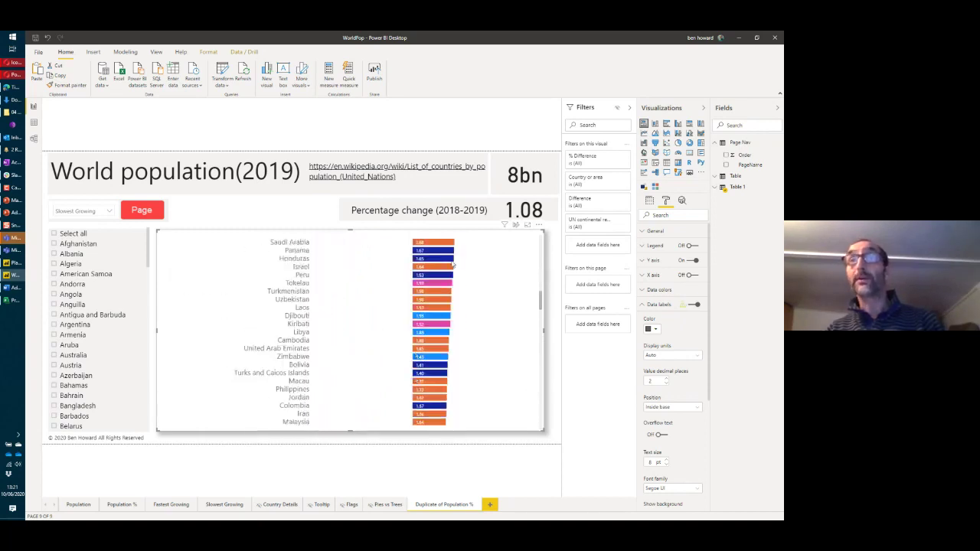
{"action": "scroll", "coordinate": [459, 306], "scroll_direction": "down", "scroll_amount": 10}
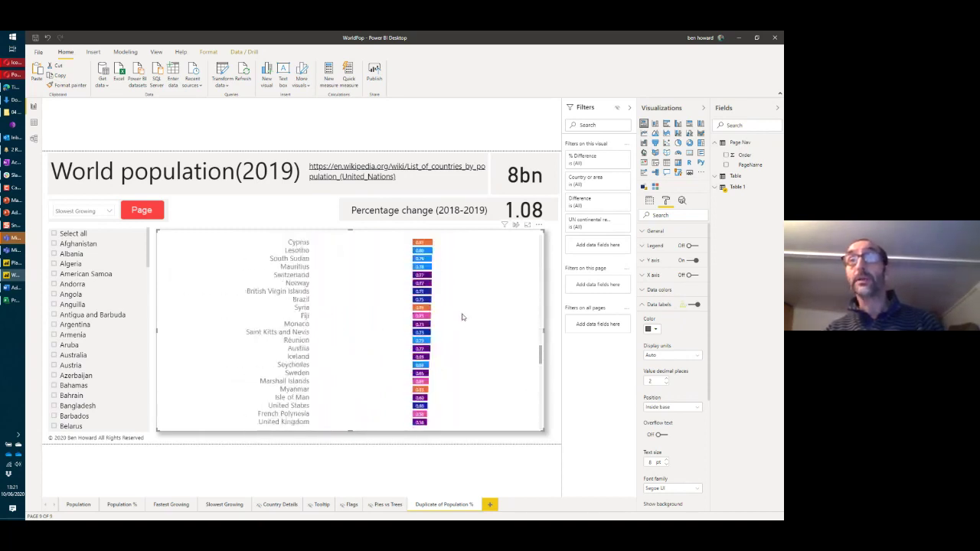
{"action": "scroll", "coordinate": [462, 320], "scroll_direction": "down", "scroll_amount": 10}
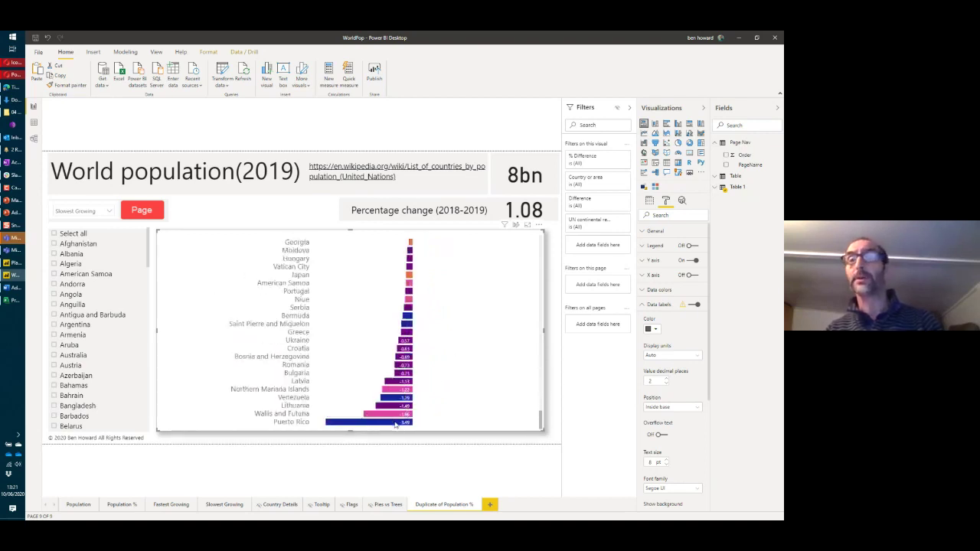
{"action": "mouse_move", "coordinate": [395, 424]}
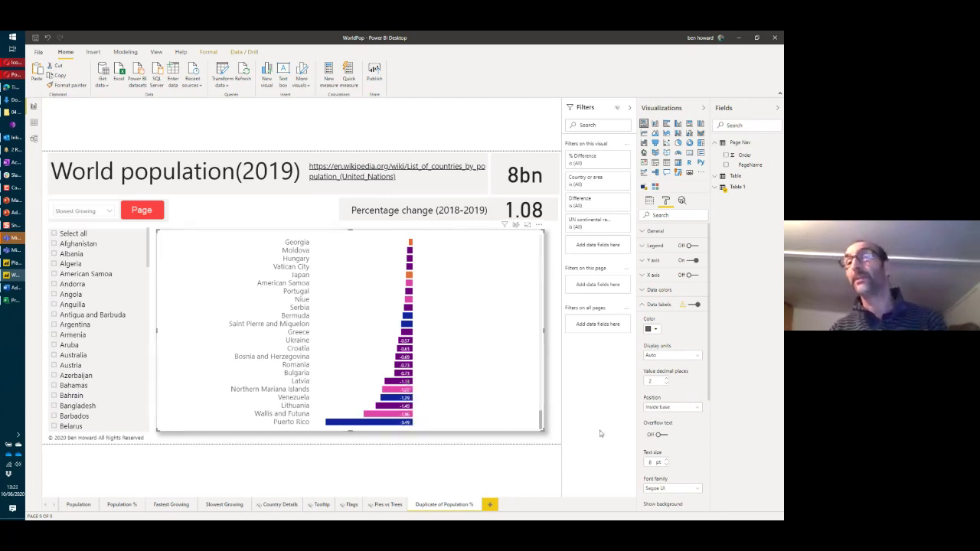
{"action": "left_click_drag", "start_coordinate": [542, 422], "coordinate": [536, 236]}
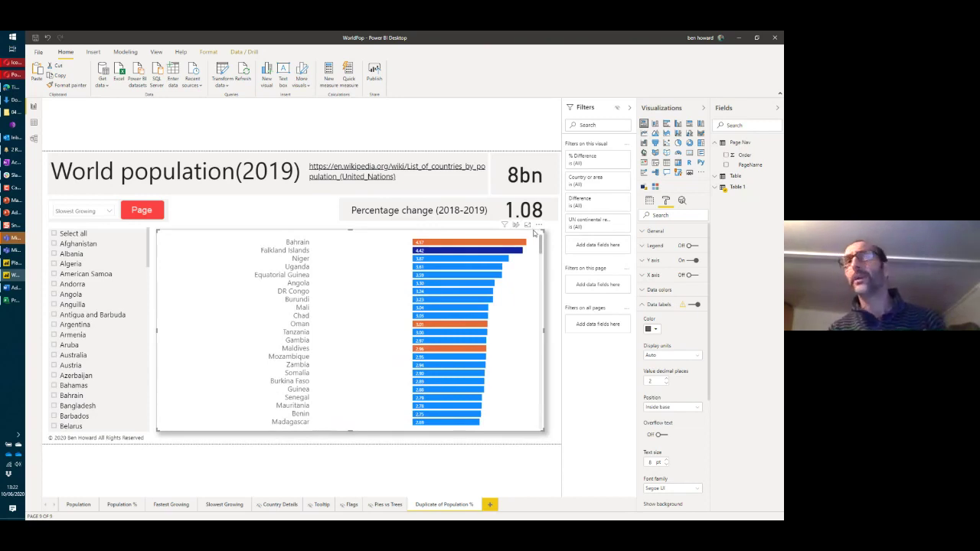
Set the bar chart's shadow colour to conditional formatting by rules based on the % Difference field of Table 1
{"action": "left_click", "coordinate": [643, 305]}
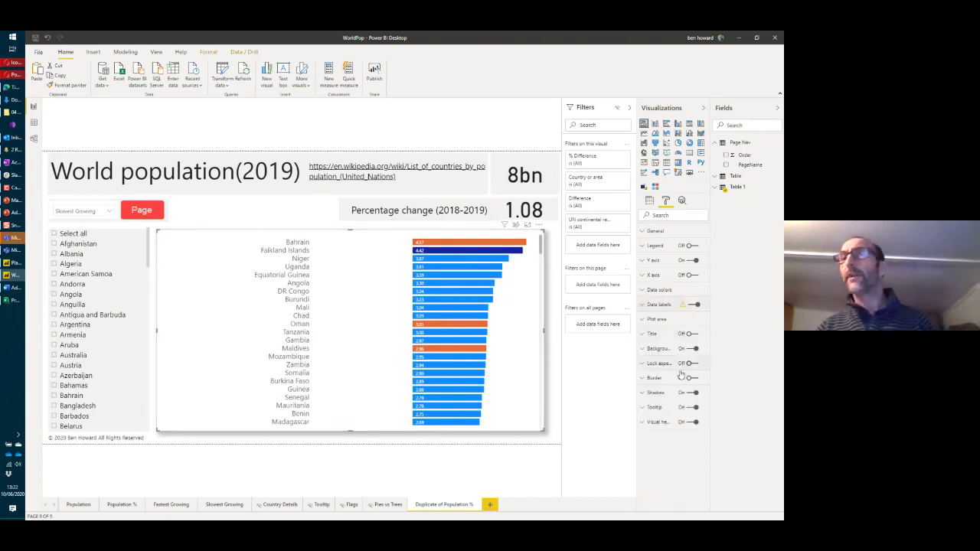
{"action": "left_click", "coordinate": [677, 394]}
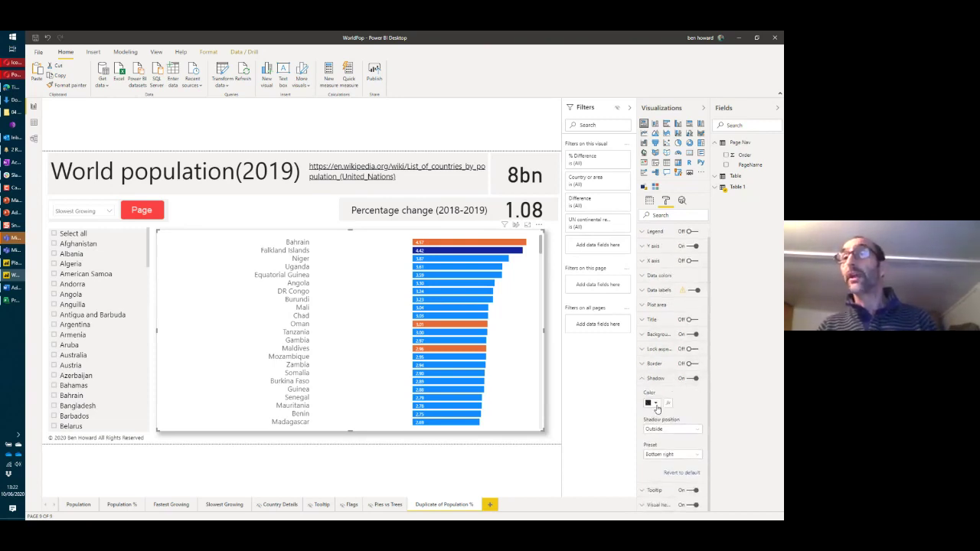
{"action": "left_click", "coordinate": [655, 404]}
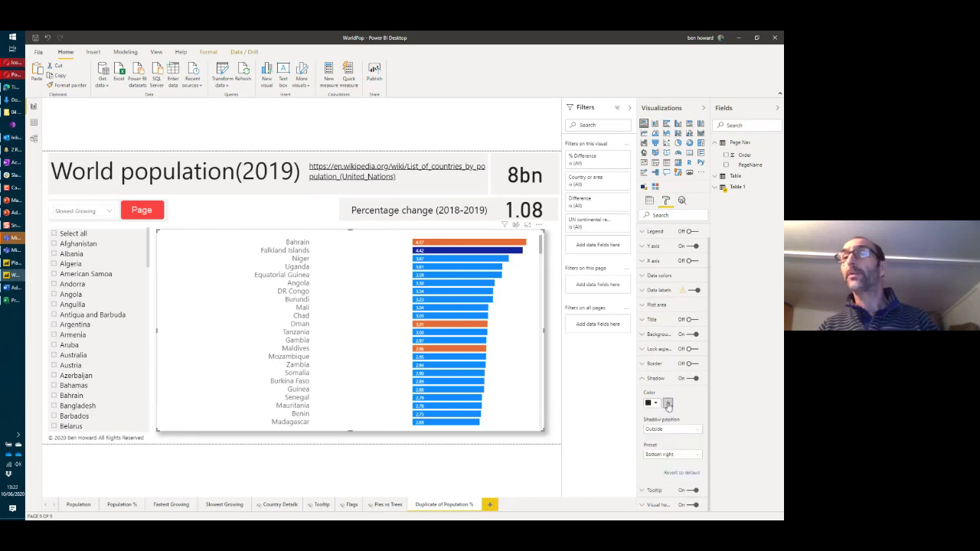
{"action": "left_click", "coordinate": [667, 403]}
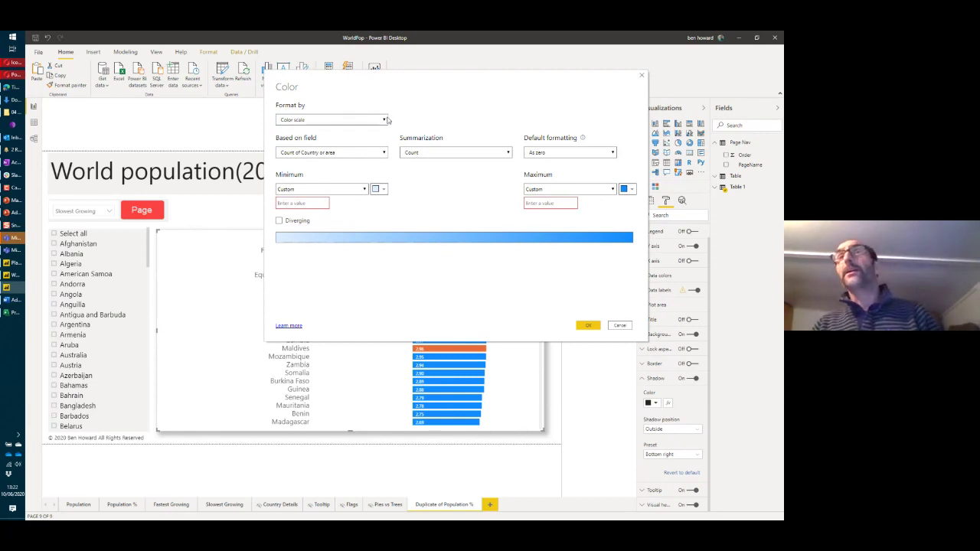
{"action": "left_click", "coordinate": [386, 120]}
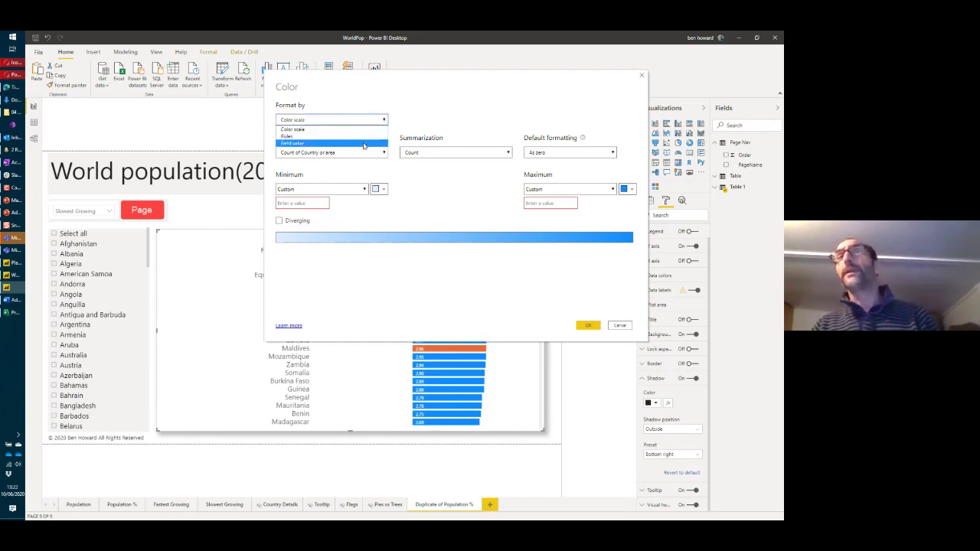
{"action": "left_click", "coordinate": [364, 137]}
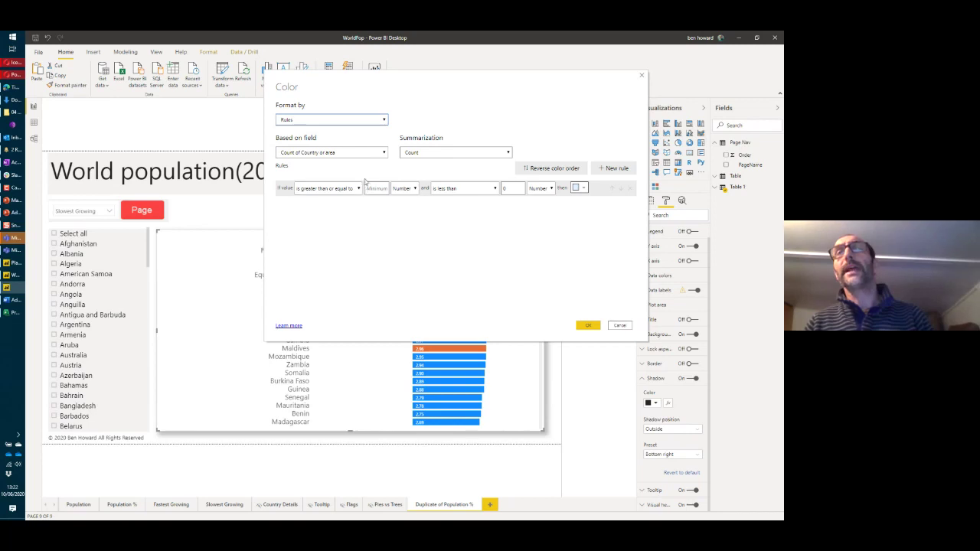
{"action": "left_click", "coordinate": [375, 152]}
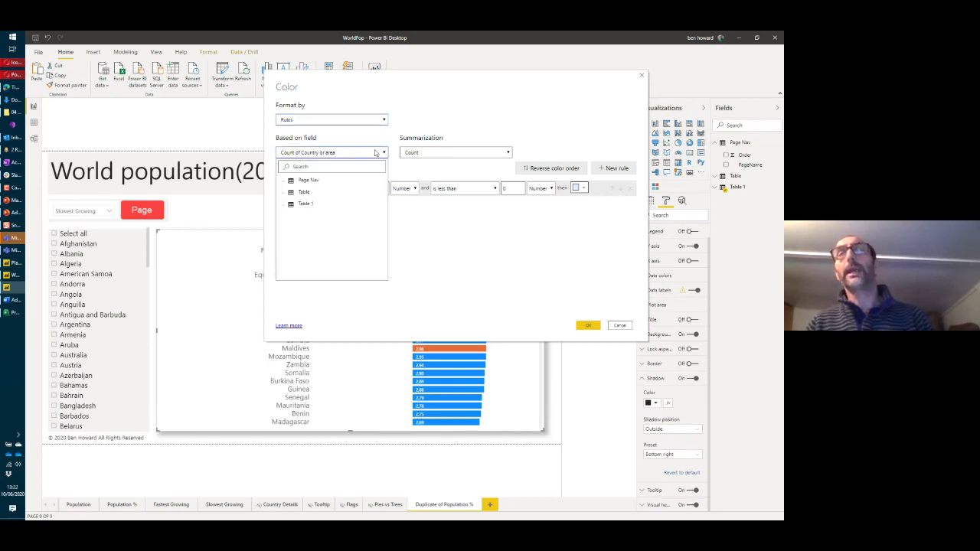
{"action": "left_click", "coordinate": [283, 204]}
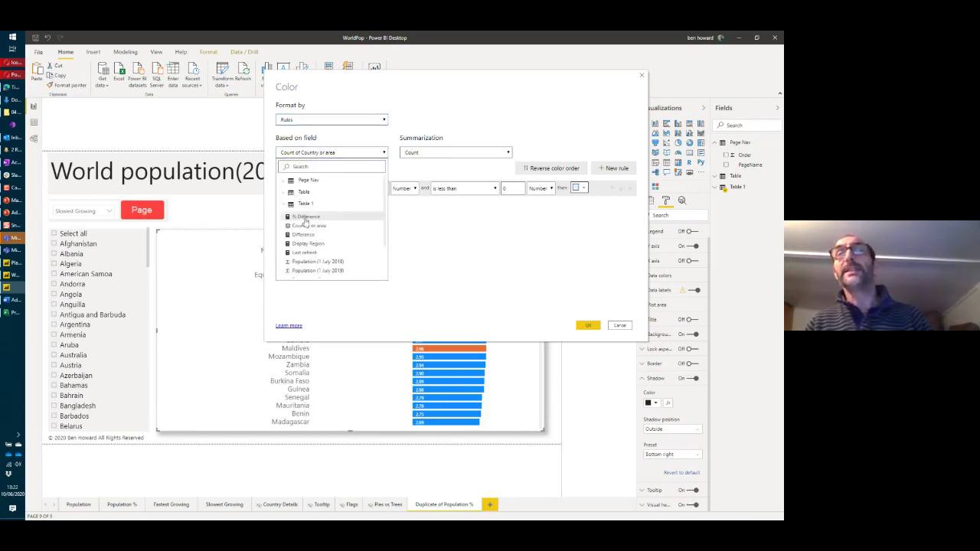
{"action": "left_click", "coordinate": [309, 217]}
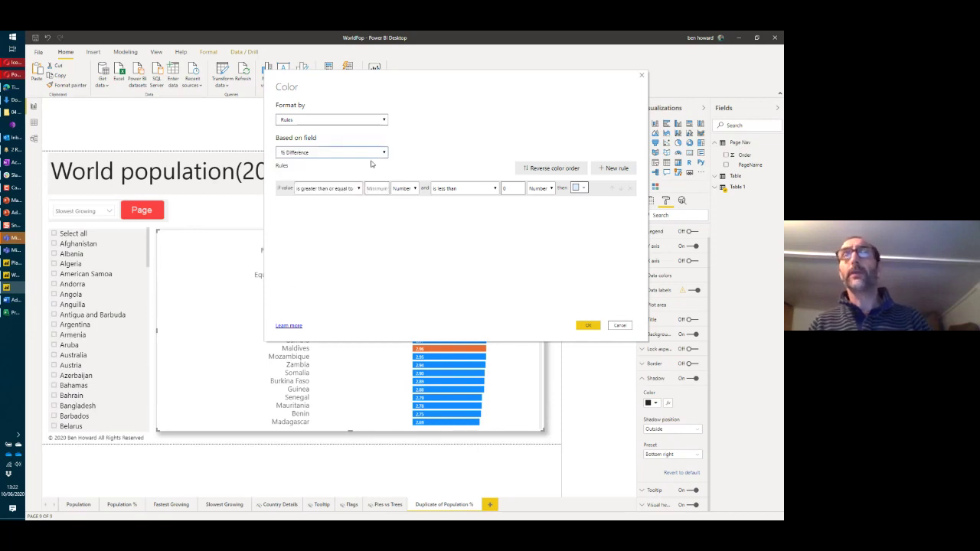
Define the first shadow rule as a custom bright green for values greater than or equal to 0 and less than 1
{"action": "left_click_drag", "start_coordinate": [427, 80], "coordinate": [479, 286]}
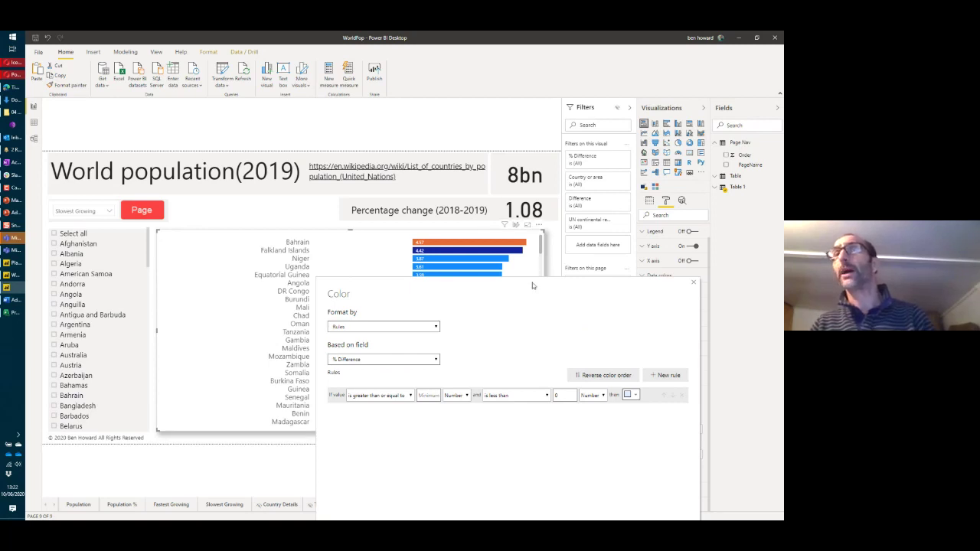
{"action": "left_click_drag", "start_coordinate": [532, 282], "coordinate": [479, 97]}
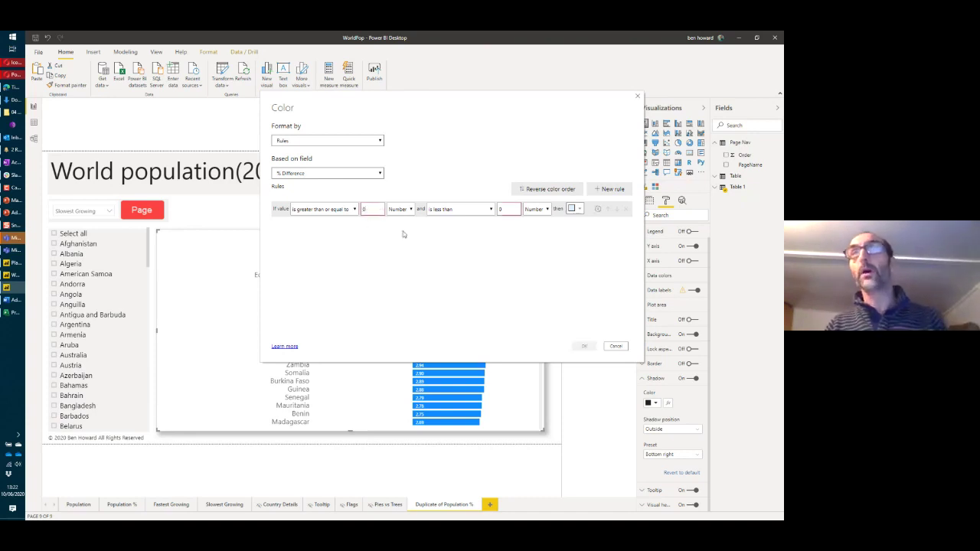
{"action": "left_click", "coordinate": [501, 209]}
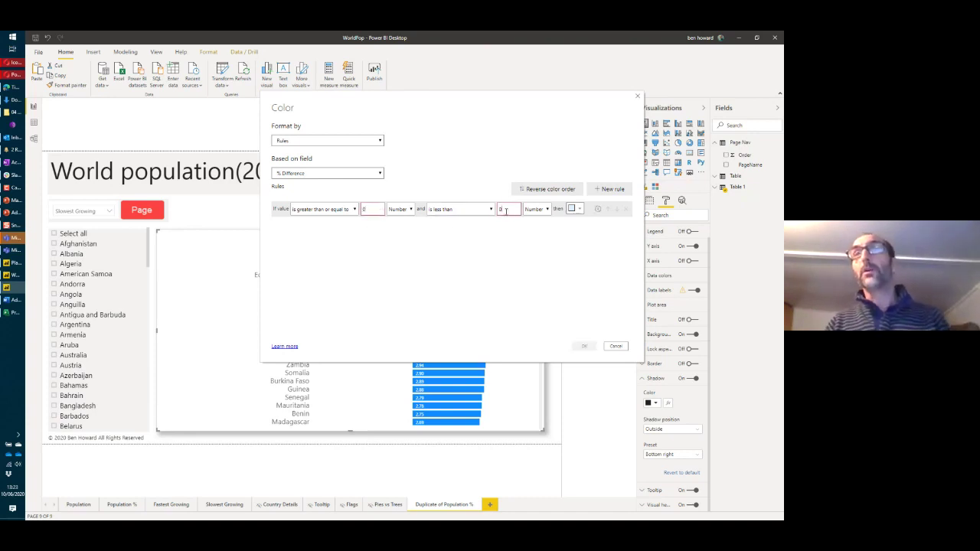
{"action": "type", "text": "1"}
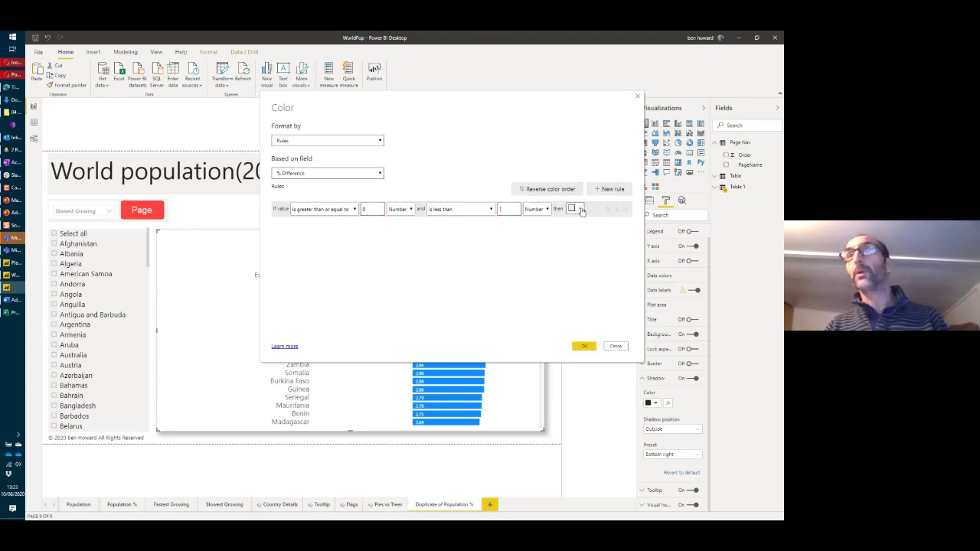
{"action": "left_click", "coordinate": [575, 208]}
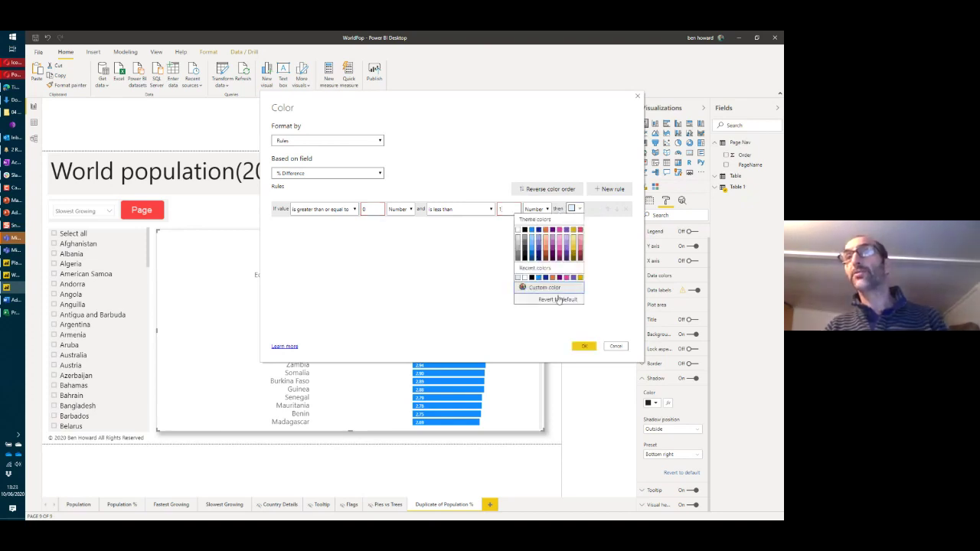
{"action": "left_click", "coordinate": [557, 300]}
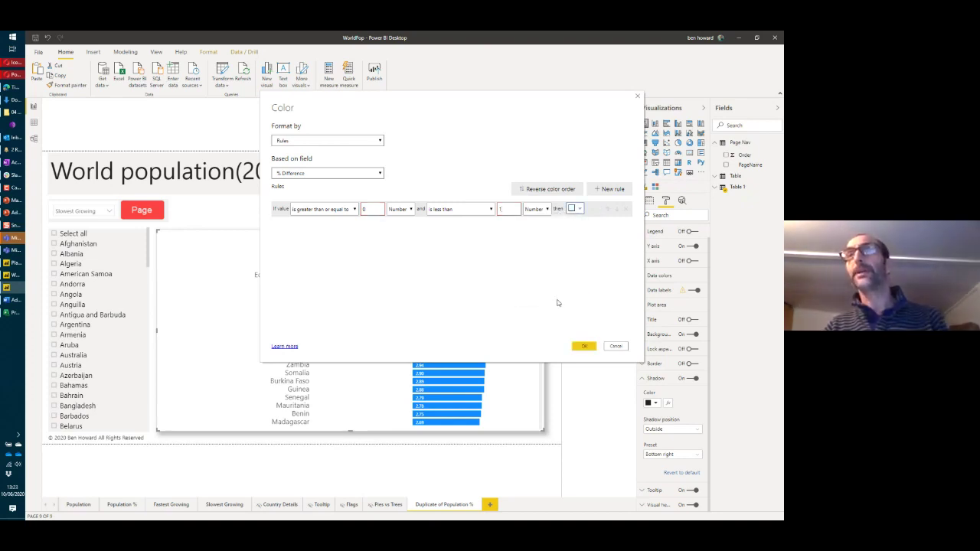
{"action": "left_click", "coordinate": [579, 208]}
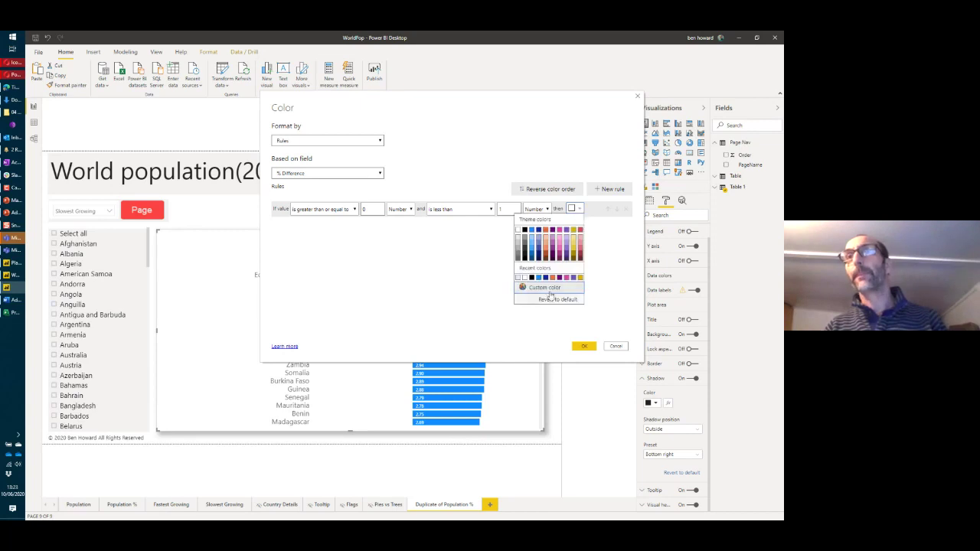
{"action": "left_click", "coordinate": [543, 290]}
{"action": "left_click", "coordinate": [558, 221]}
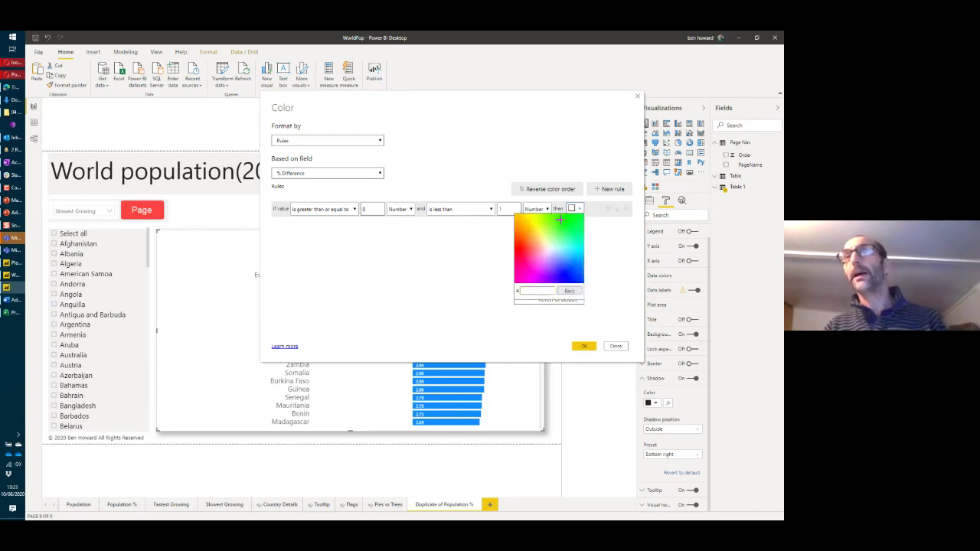
Add a second shadow rule colouring values greater than or equal to 1 and less than 5 in the theme's yellow
{"action": "left_click", "coordinate": [610, 189]}
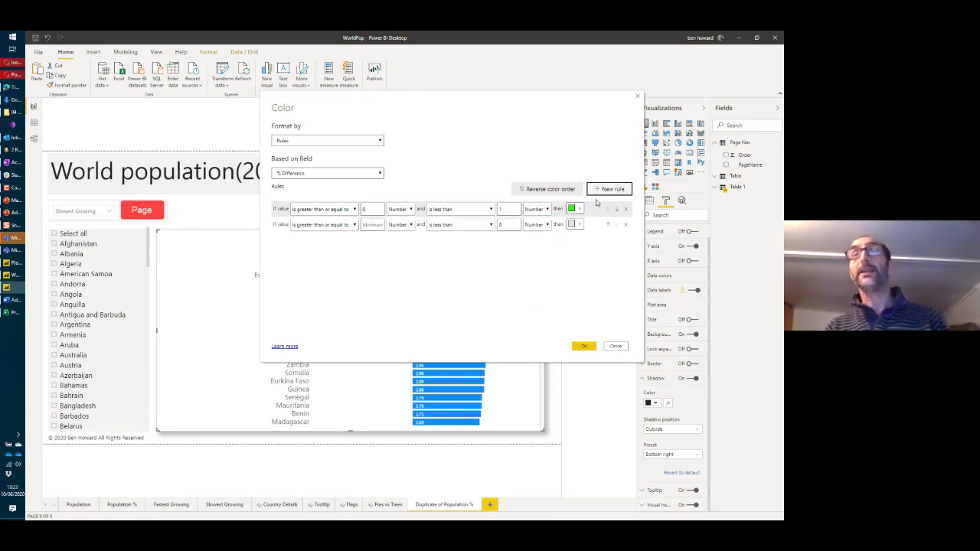
{"action": "left_click", "coordinate": [378, 225]}
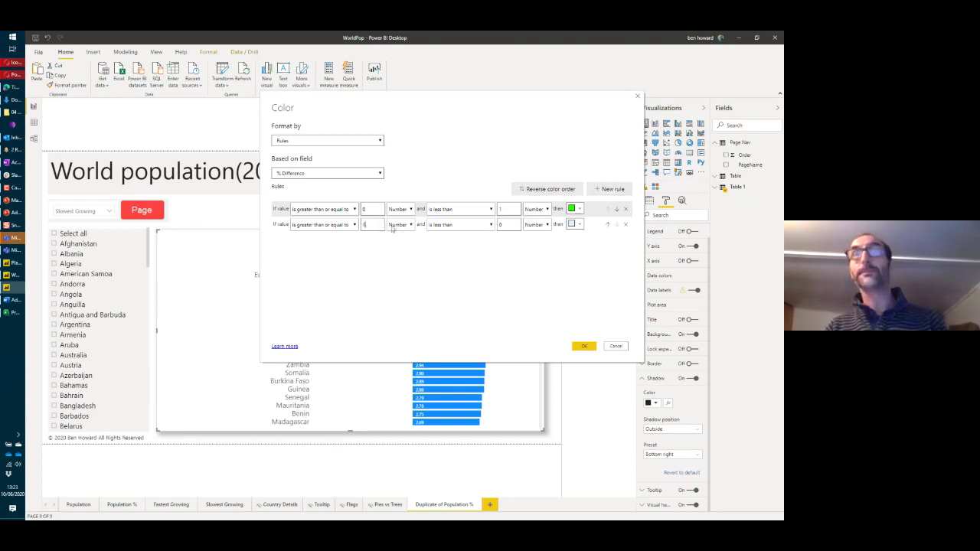
{"action": "type", "text": "0"}
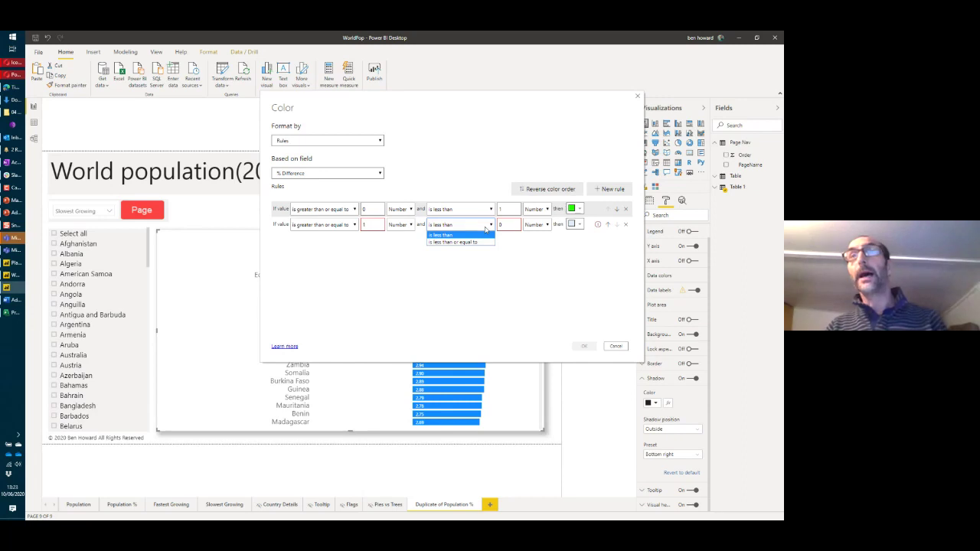
{"action": "left_click", "coordinate": [485, 226]}
{"action": "left_click", "coordinate": [485, 227]}
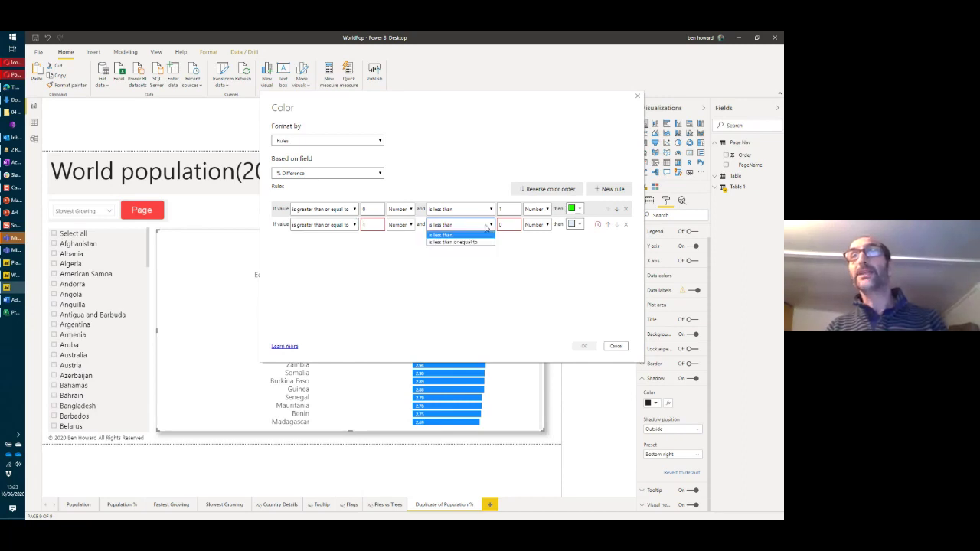
{"action": "left_click", "coordinate": [485, 227]}
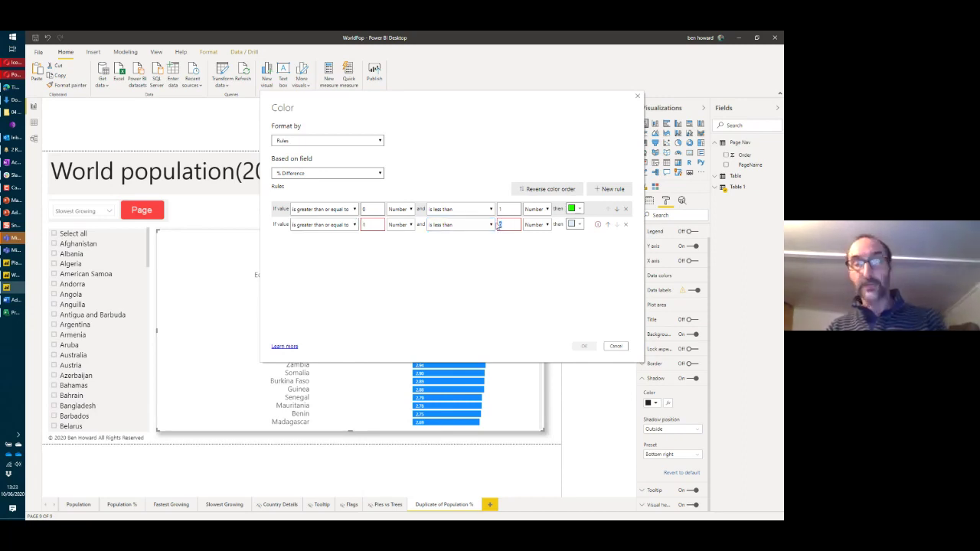
{"action": "left_click", "coordinate": [498, 225]}
{"action": "type", "text": "5"}
{"action": "left_click", "coordinate": [573, 225]}
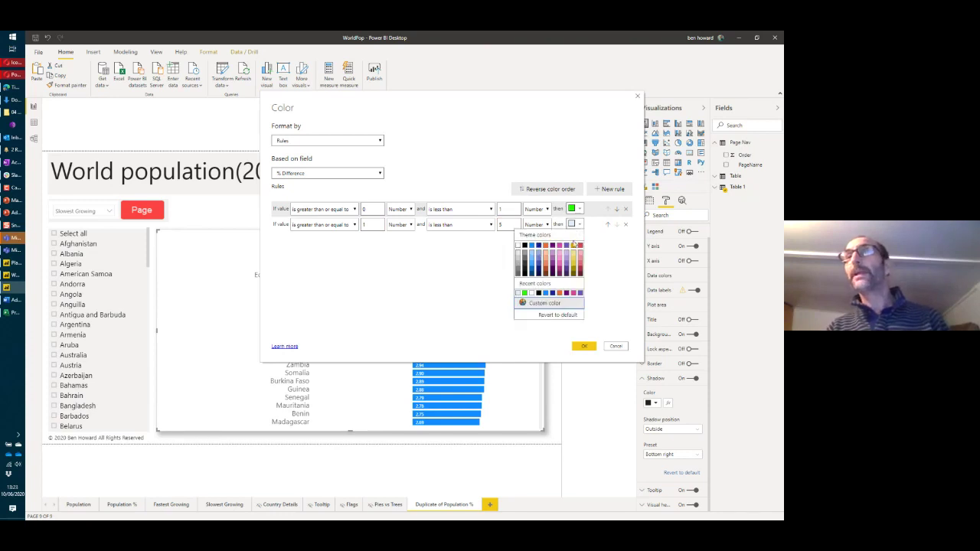
{"action": "left_click", "coordinate": [573, 249]}
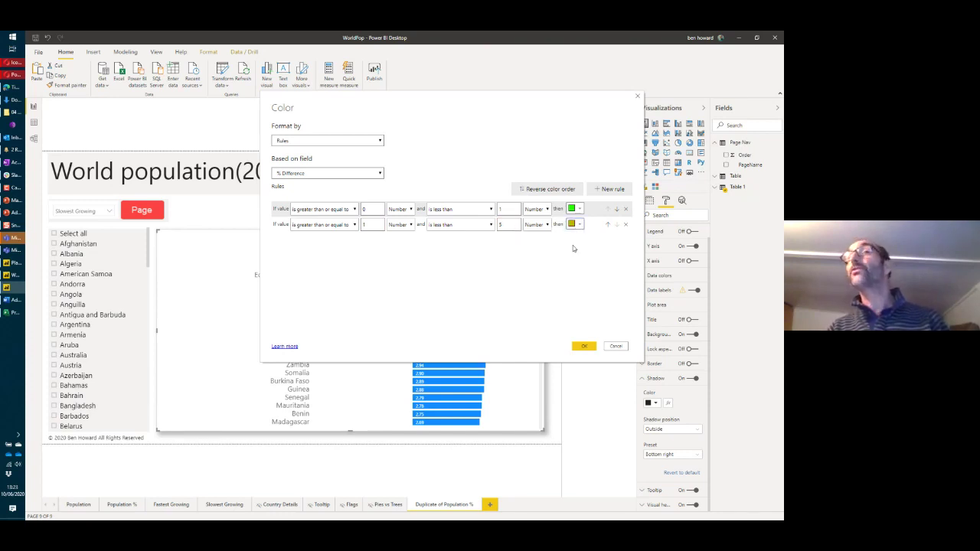
Add a third shadow rule colouring values from -5 to less than 0 red, and apply the rules
{"action": "left_click", "coordinate": [606, 189]}
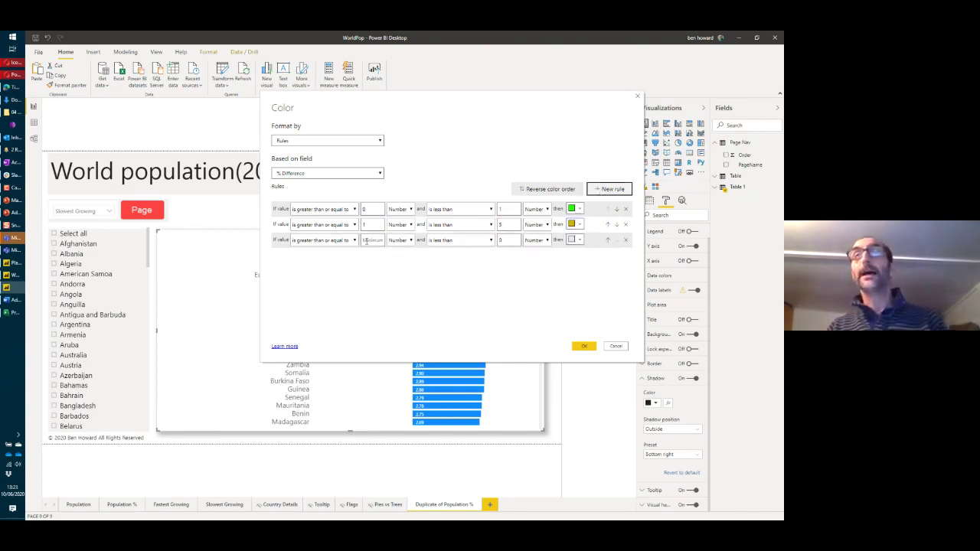
{"action": "left_click", "coordinate": [365, 240]}
{"action": "type", "text": "5"}
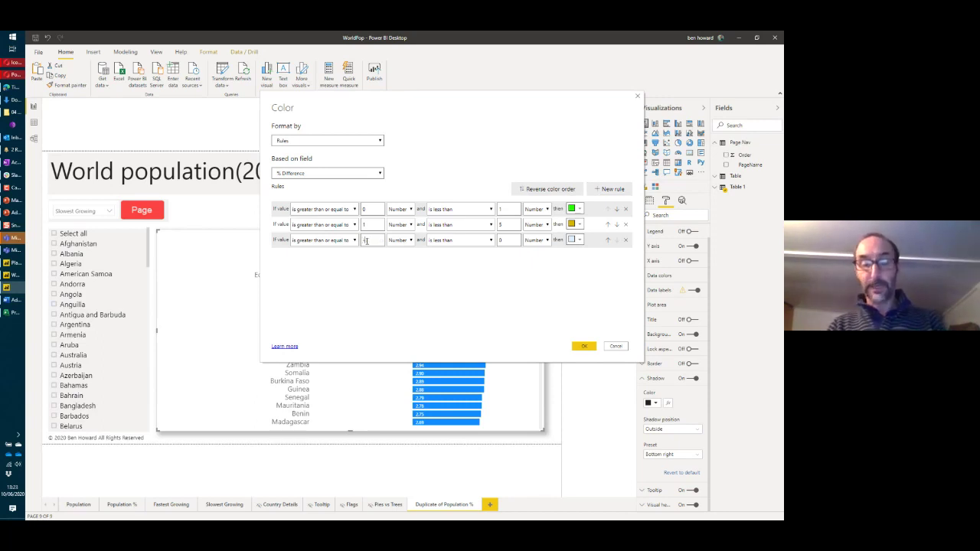
{"action": "left_click", "coordinate": [577, 241]}
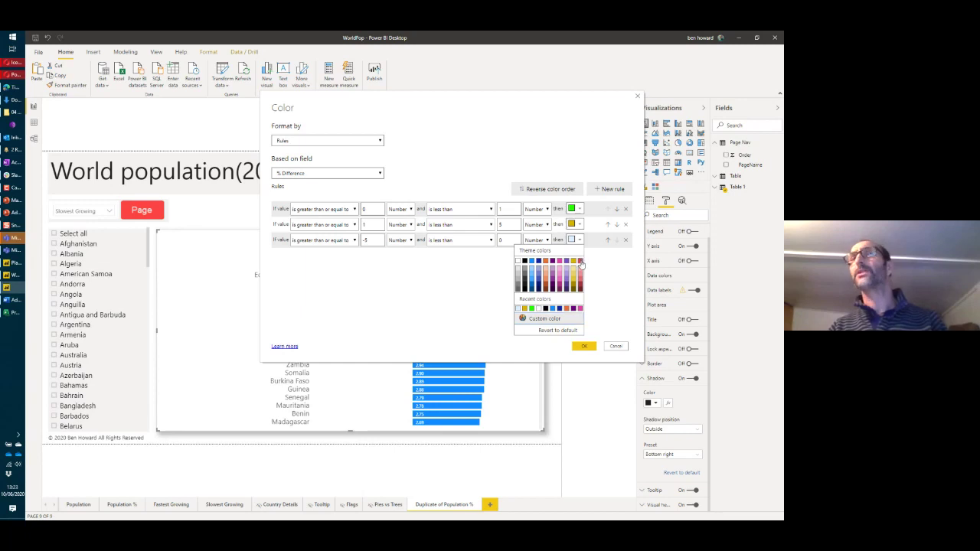
{"action": "left_click", "coordinate": [581, 265]}
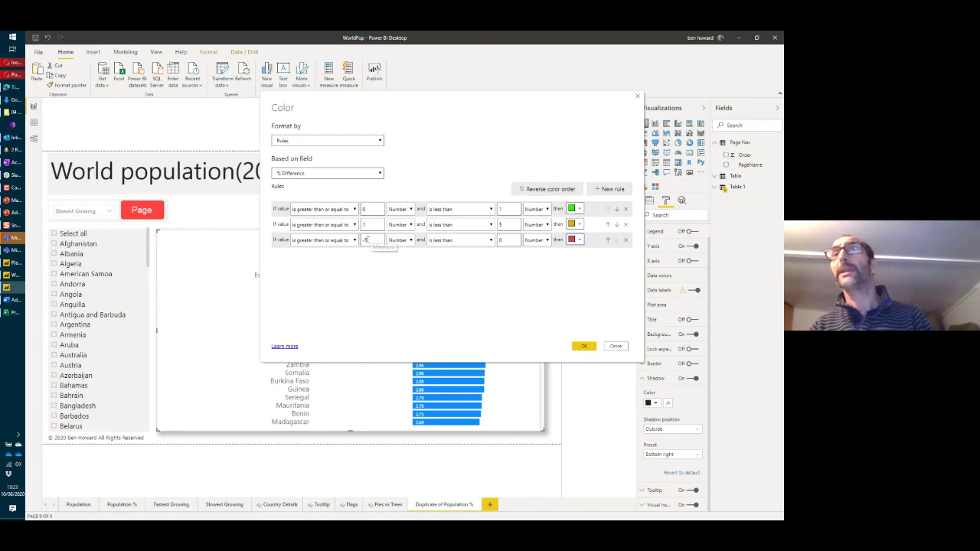
{"action": "left_click", "coordinate": [583, 348]}
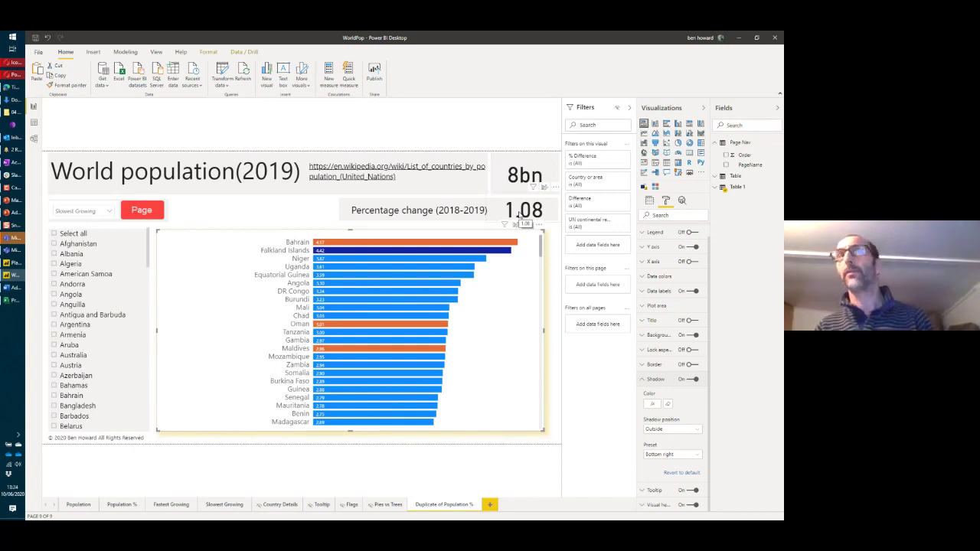
Filter the page to Afghanistan, Croatia and Argentina one at a time to check the chart's shadow colour for each
{"action": "left_click", "coordinate": [93, 246]}
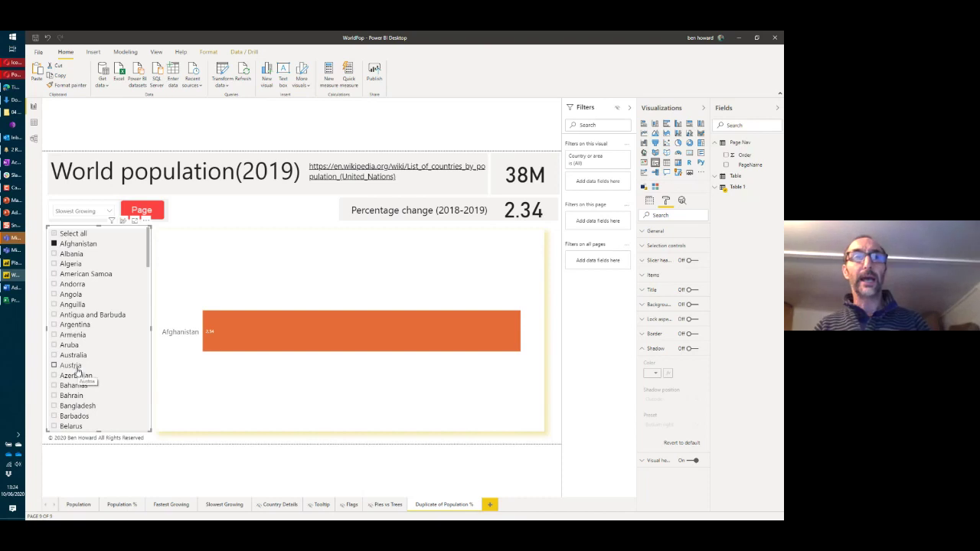
{"action": "scroll", "coordinate": [86, 366], "scroll_direction": "down", "scroll_amount": 2}
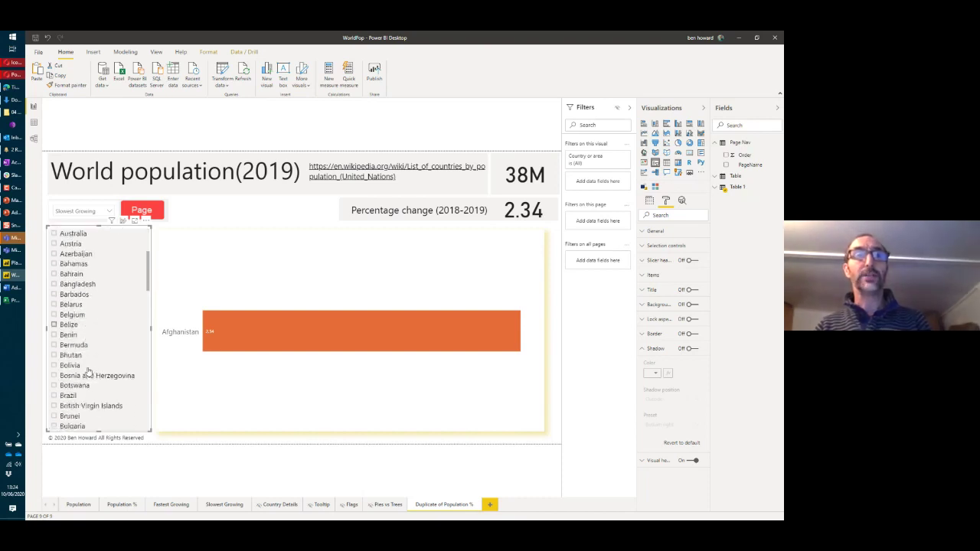
{"action": "scroll", "coordinate": [92, 398], "scroll_direction": "down", "scroll_amount": 8}
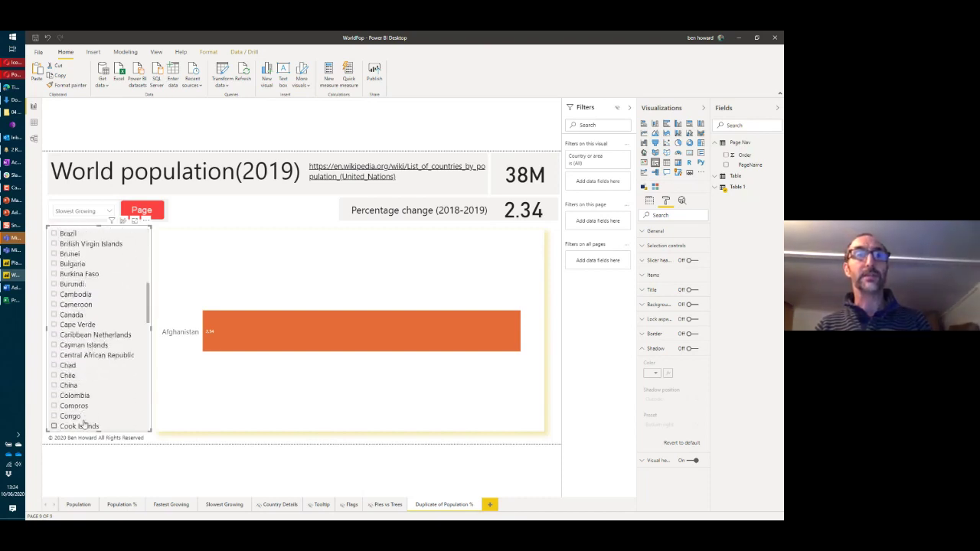
{"action": "scroll", "coordinate": [92, 413], "scroll_direction": "down", "scroll_amount": 3}
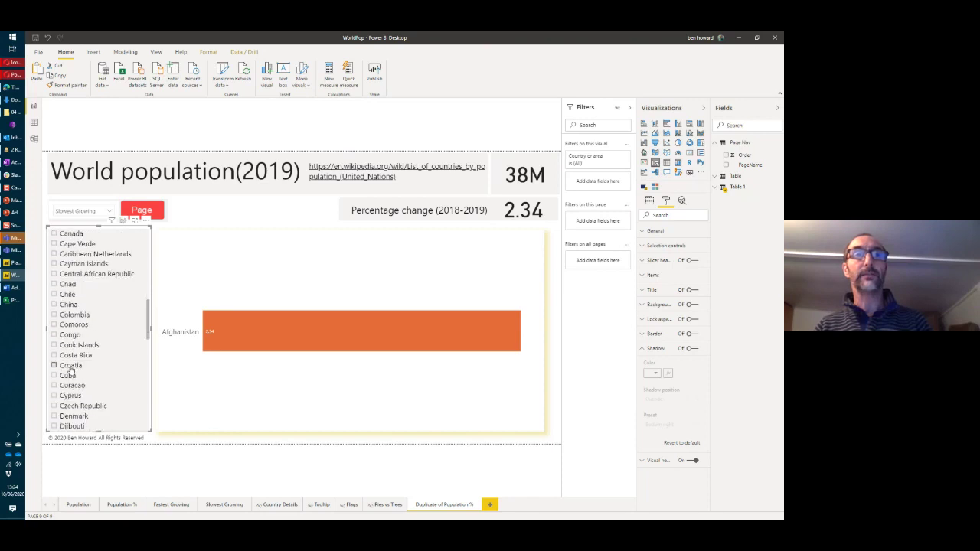
{"action": "left_click", "coordinate": [69, 367]}
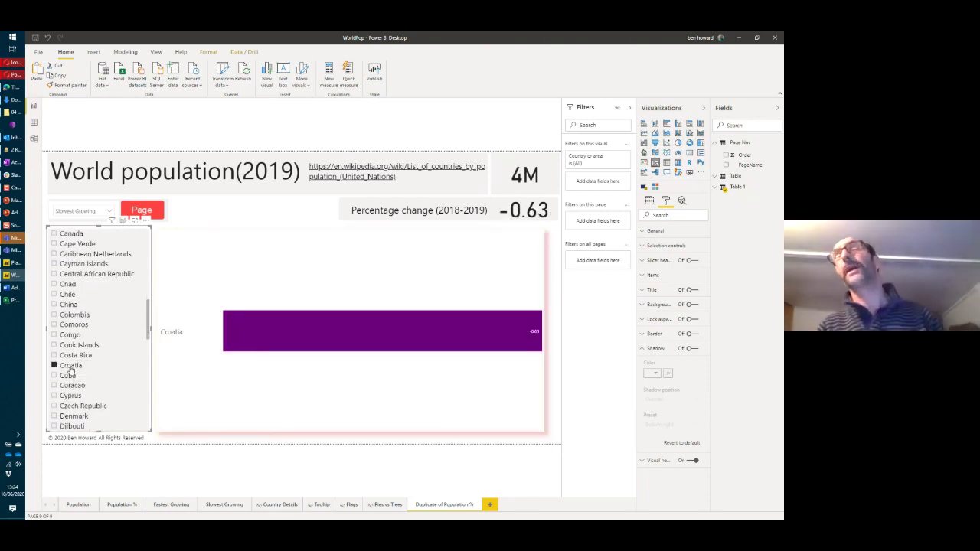
{"action": "scroll", "coordinate": [69, 371], "scroll_direction": "up", "scroll_amount": 12}
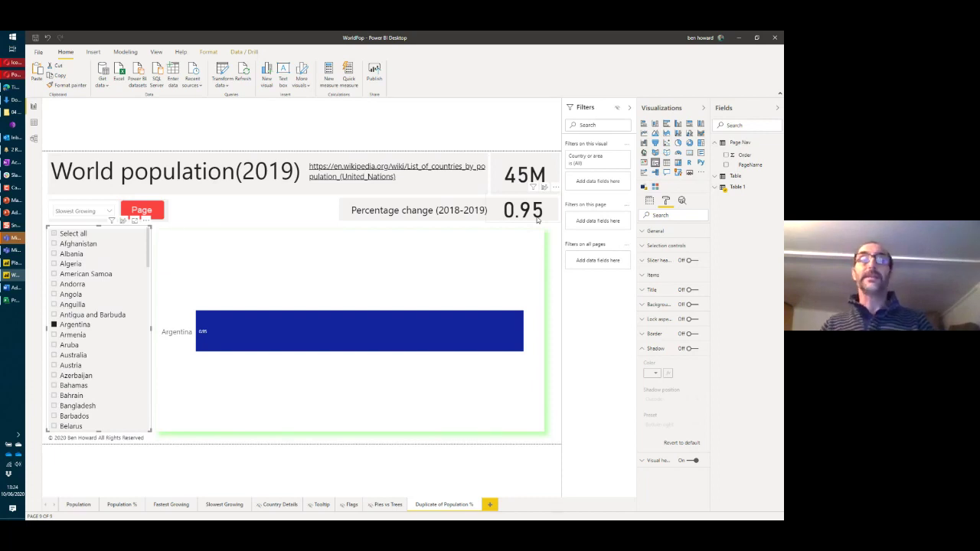
Save the report changes and choose the Applepark workspace as the publishing destination
{"action": "left_click", "coordinate": [375, 75]}
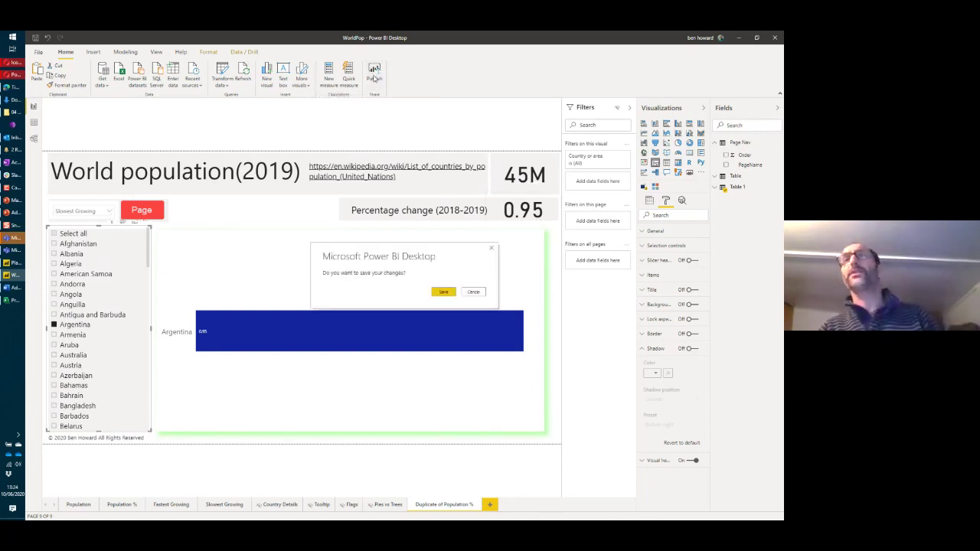
{"action": "left_click", "coordinate": [444, 291]}
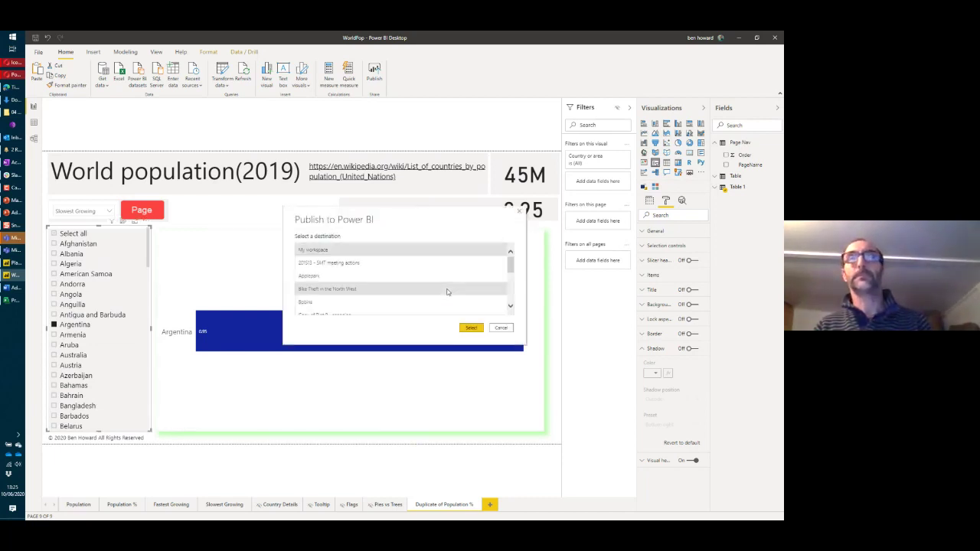
{"action": "left_click", "coordinate": [349, 277]}
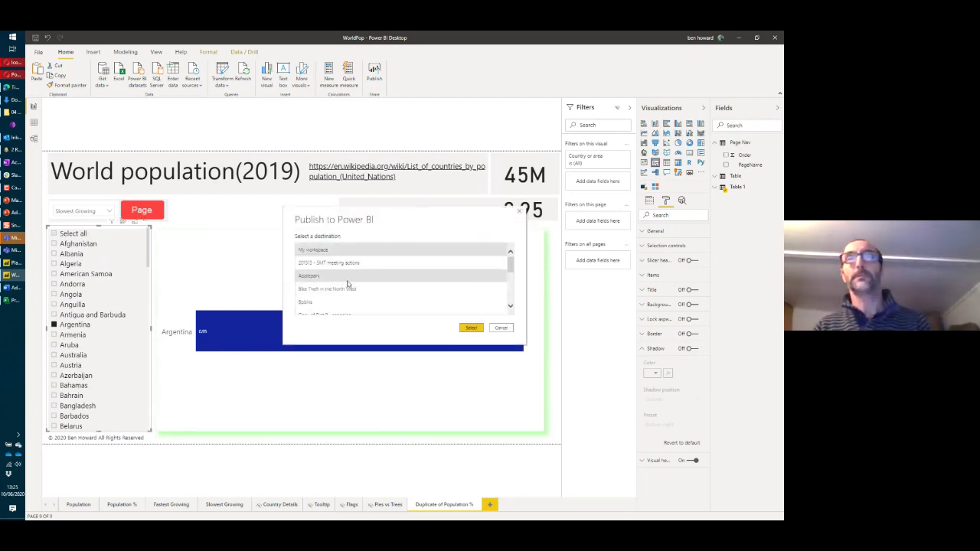
{"action": "left_click", "coordinate": [466, 328]}
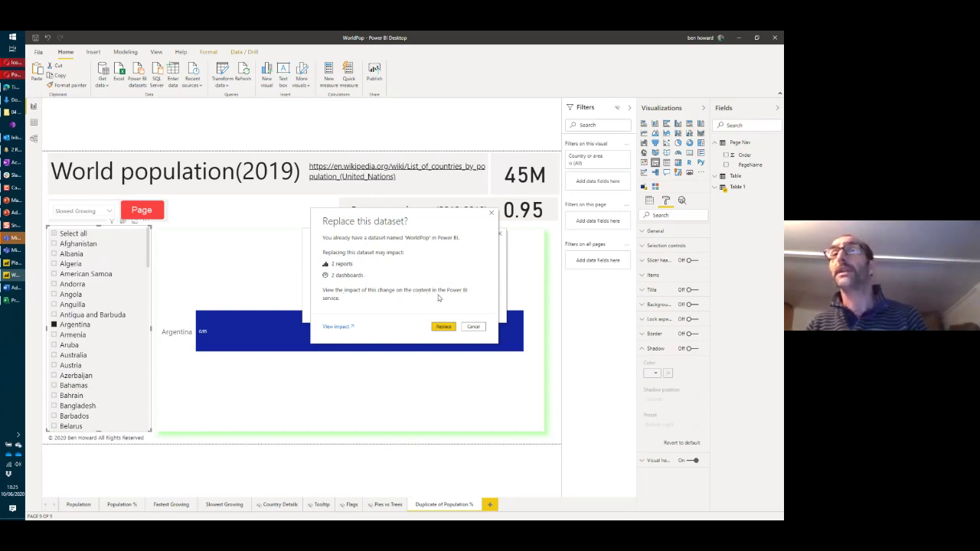
Examine the impact analysis for replacing the WorldPop dataset and its lineage to dependent reports and dashboards
{"action": "left_click", "coordinate": [339, 328]}
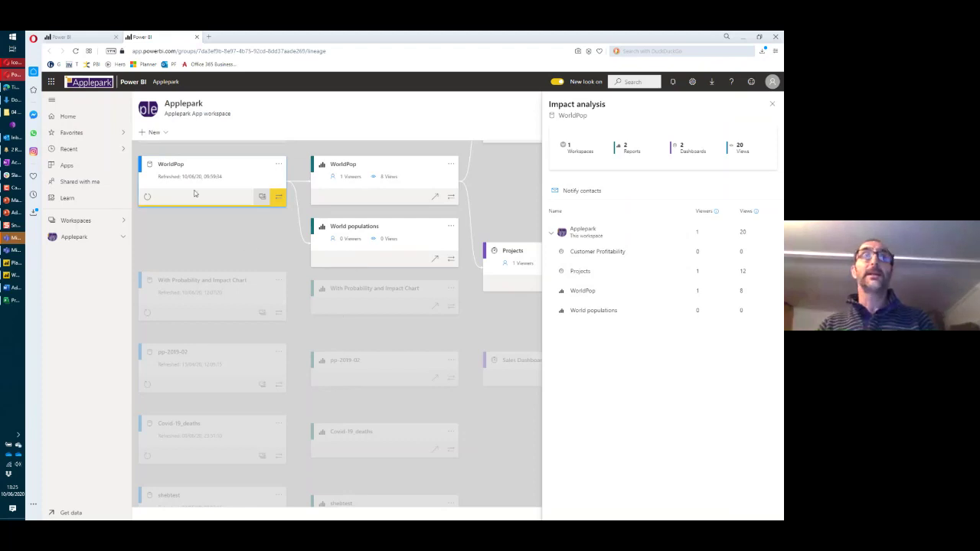
{"action": "left_click", "coordinate": [52, 99]}
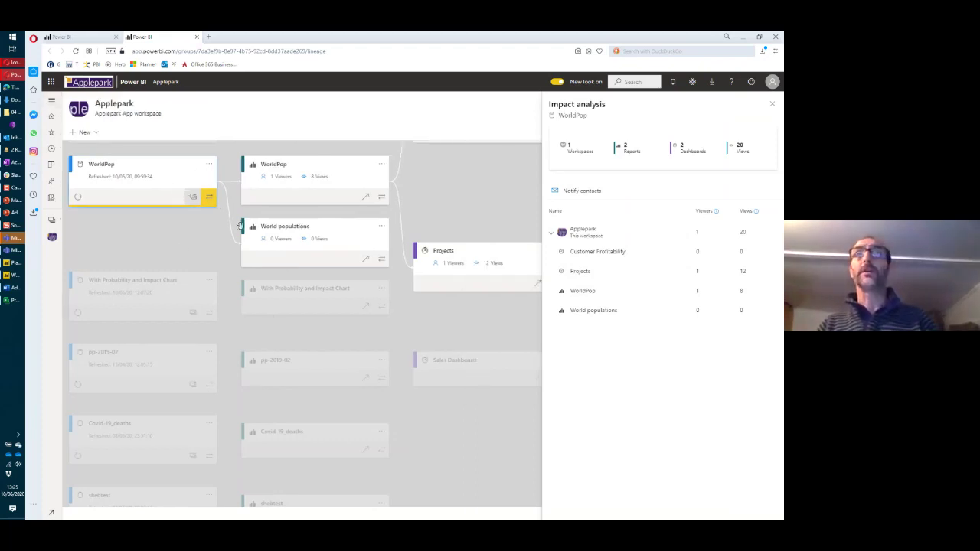
{"action": "left_click", "coordinate": [771, 103]}
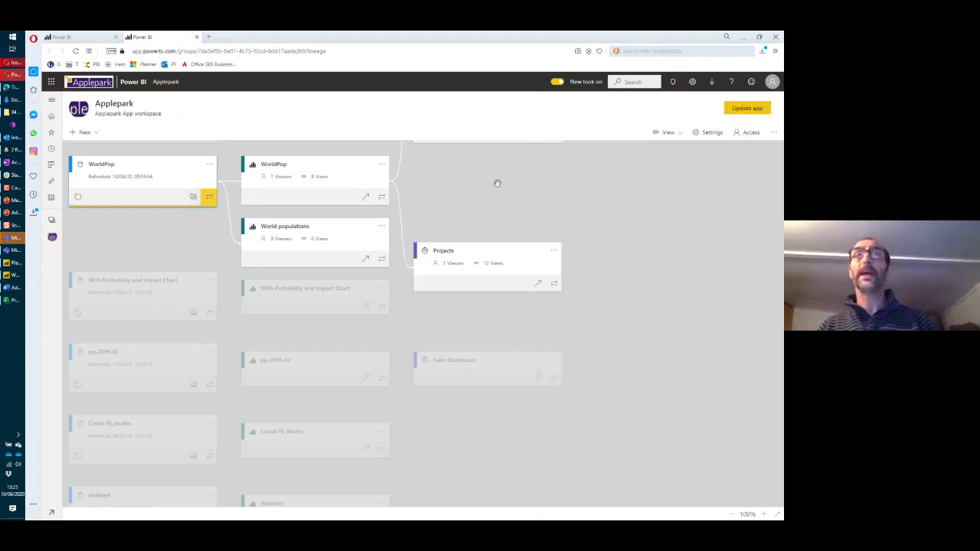
{"action": "scroll", "coordinate": [497, 184], "scroll_direction": "up", "scroll_amount": 2}
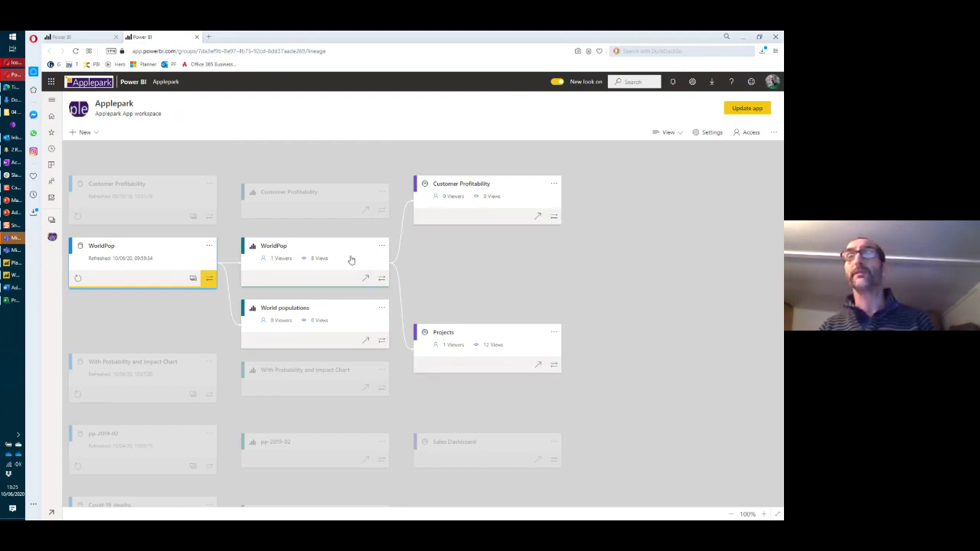
{"action": "left_click", "coordinate": [209, 278]}
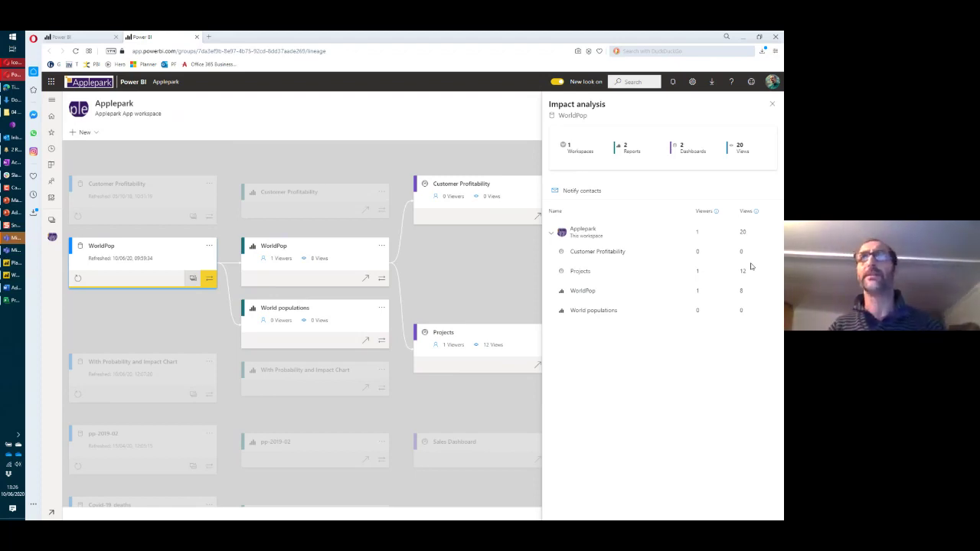
{"action": "left_click", "coordinate": [771, 106]}
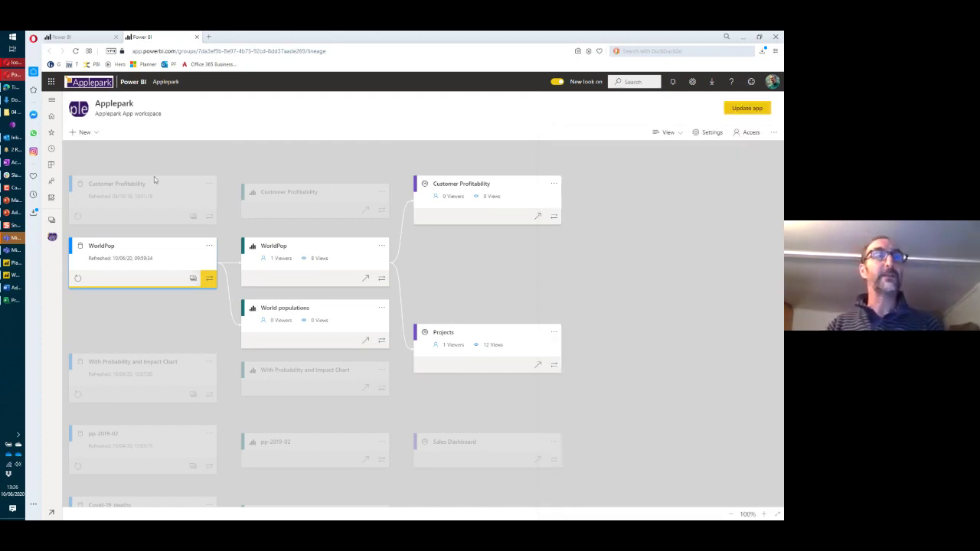
Switch to the Planner report and break down Count of Task Name by Assigned To in the decomposition tree
{"action": "left_click", "coordinate": [15, 264]}
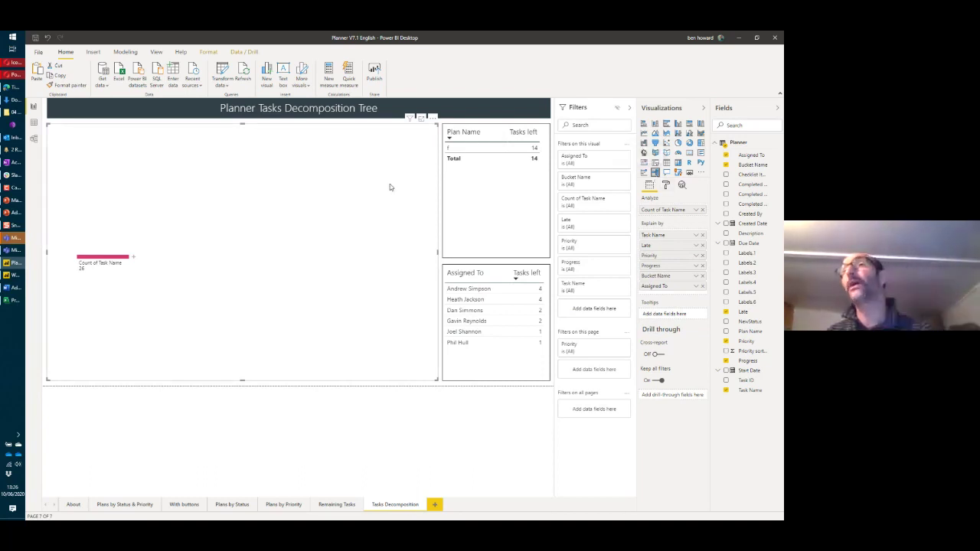
{"action": "left_click", "coordinate": [132, 259]}
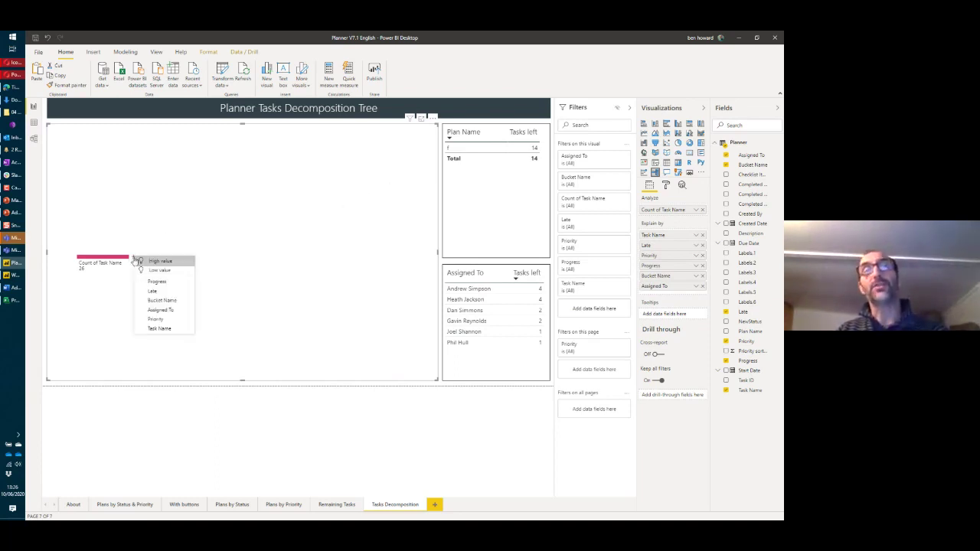
{"action": "left_click", "coordinate": [174, 311]}
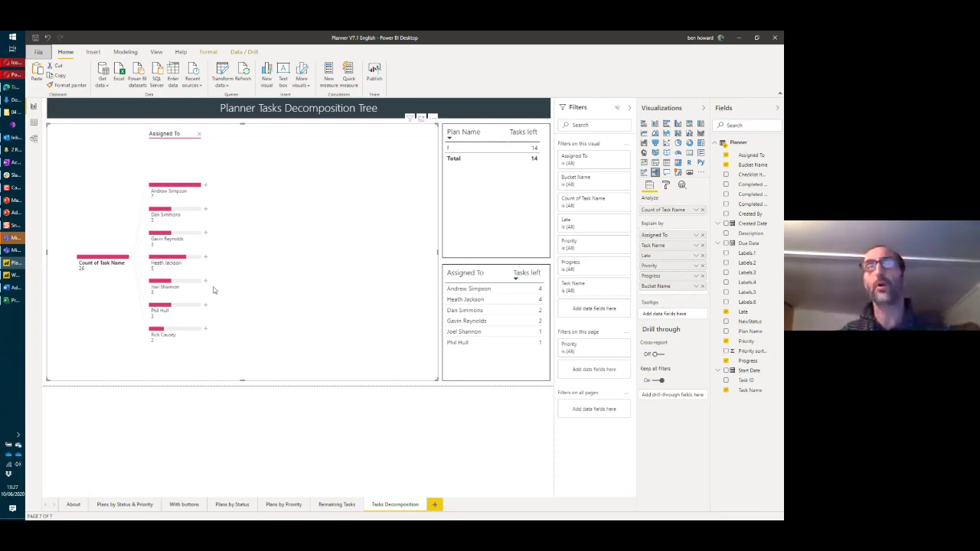
Shrink the decomposition tree to about half its height and browse the Assigned To nodes down and back up
{"action": "left_click_drag", "start_coordinate": [242, 378], "coordinate": [241, 248]}
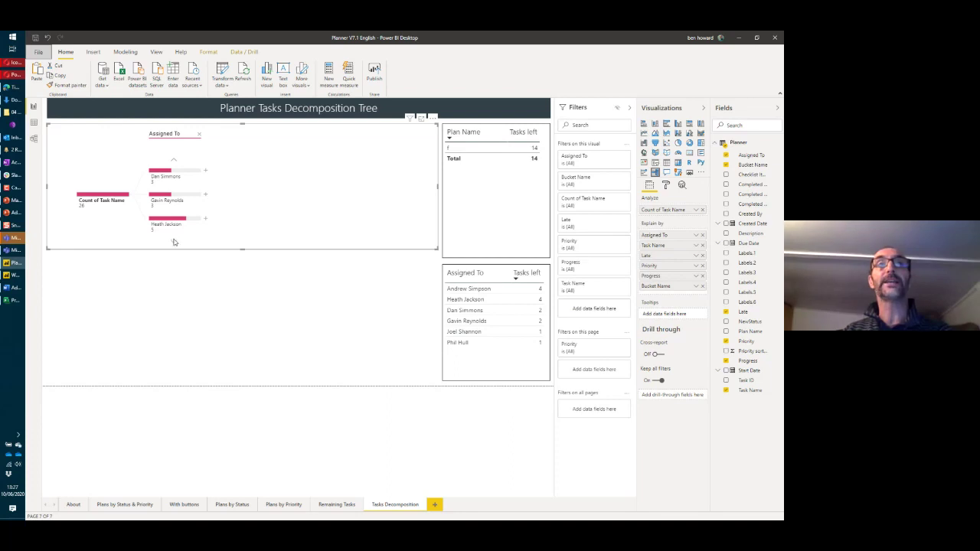
{"action": "left_click", "coordinate": [174, 241]}
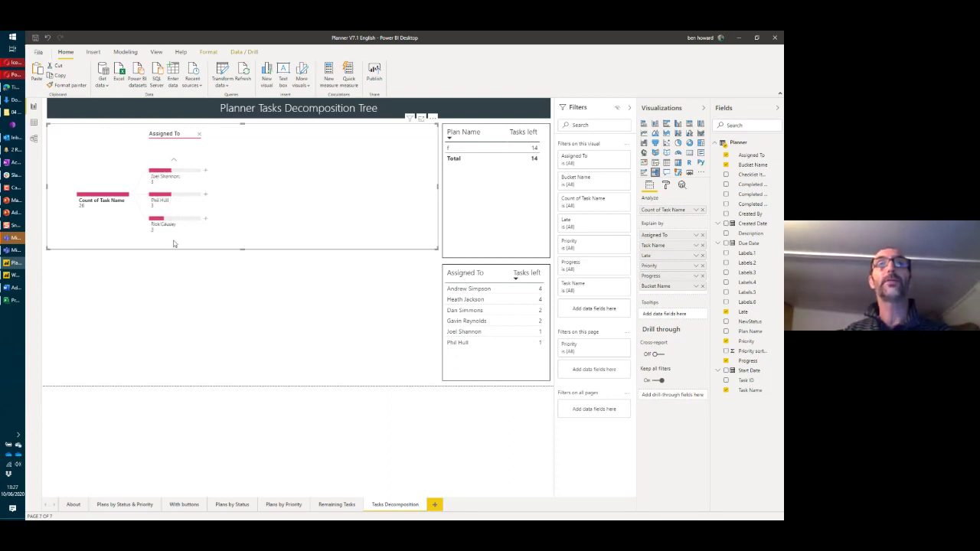
{"action": "left_click", "coordinate": [174, 164]}
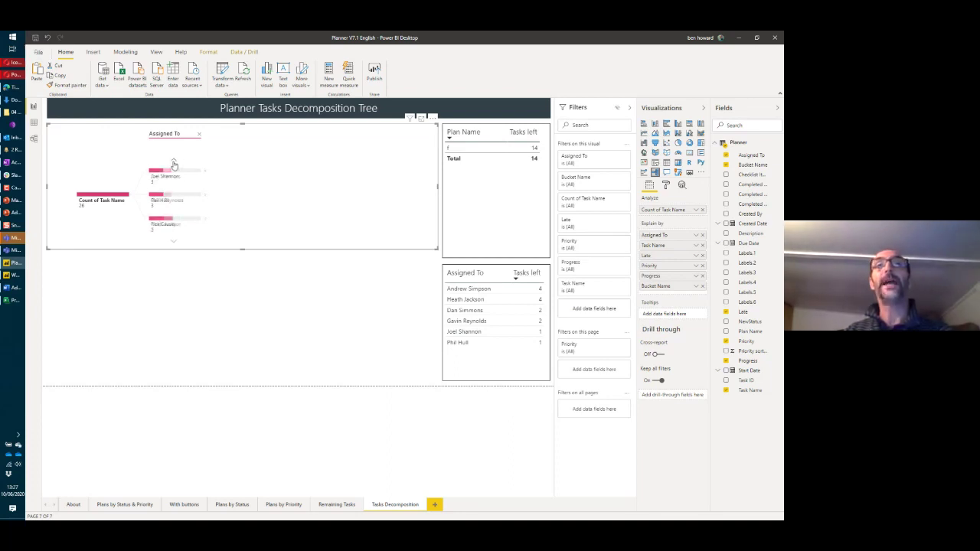
{"action": "left_click", "coordinate": [174, 164]}
{"action": "left_click", "coordinate": [174, 163]}
{"action": "left_click", "coordinate": [174, 163]}
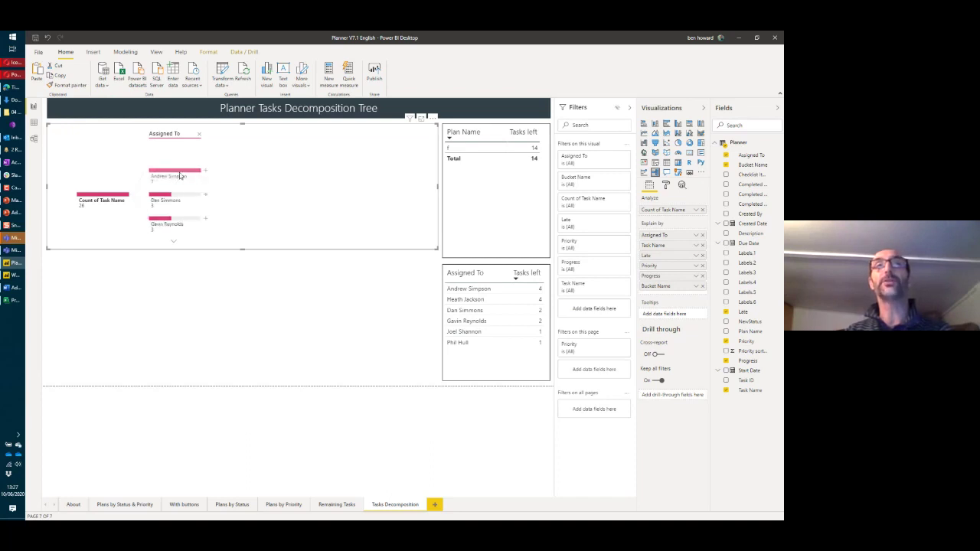
Select the first assignee in the decomposition tree and break down that person's tasks by Bucket Name
{"action": "left_click", "coordinate": [180, 176]}
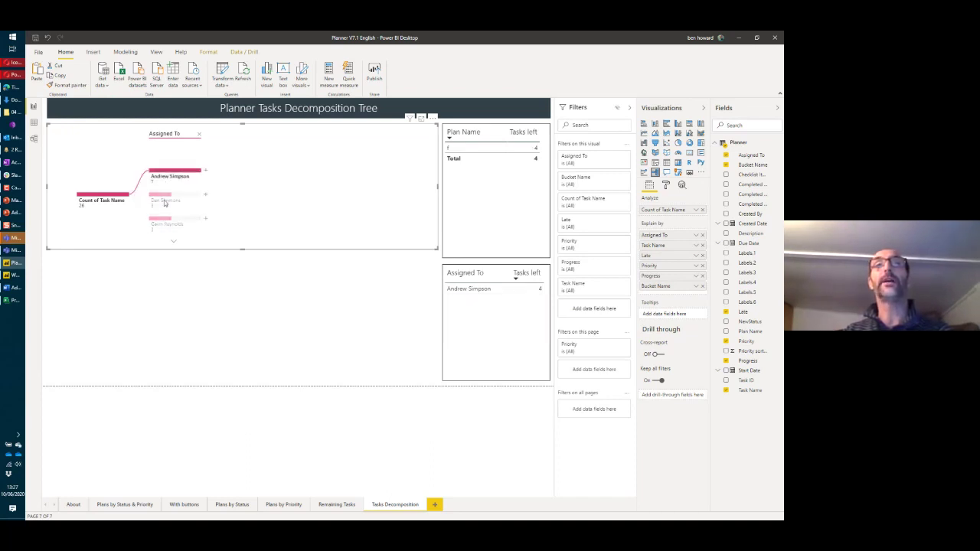
{"action": "left_click", "coordinate": [207, 174]}
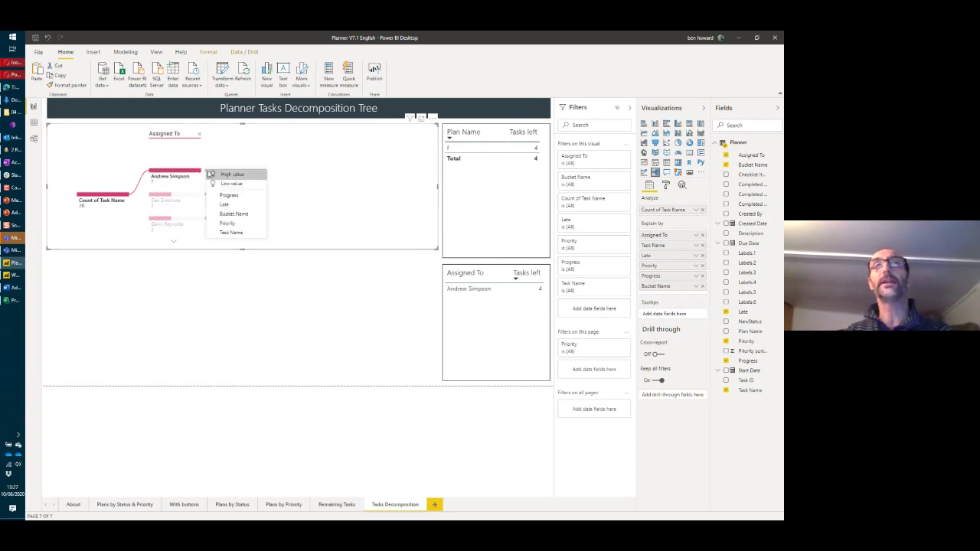
{"action": "left_click", "coordinate": [243, 212]}
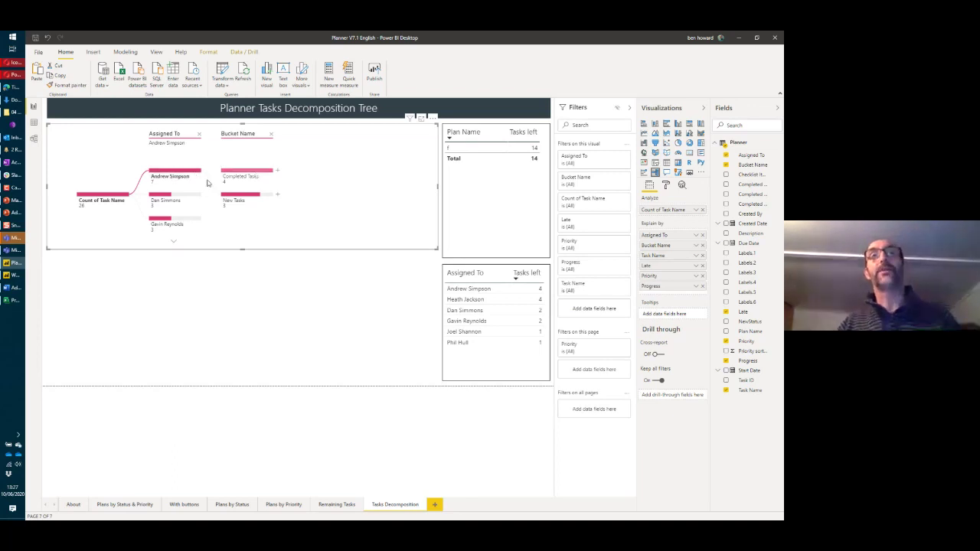
Cross-filter the page by the first assignee and browse the remaining assignees in the tree
{"action": "left_click", "coordinate": [175, 176]}
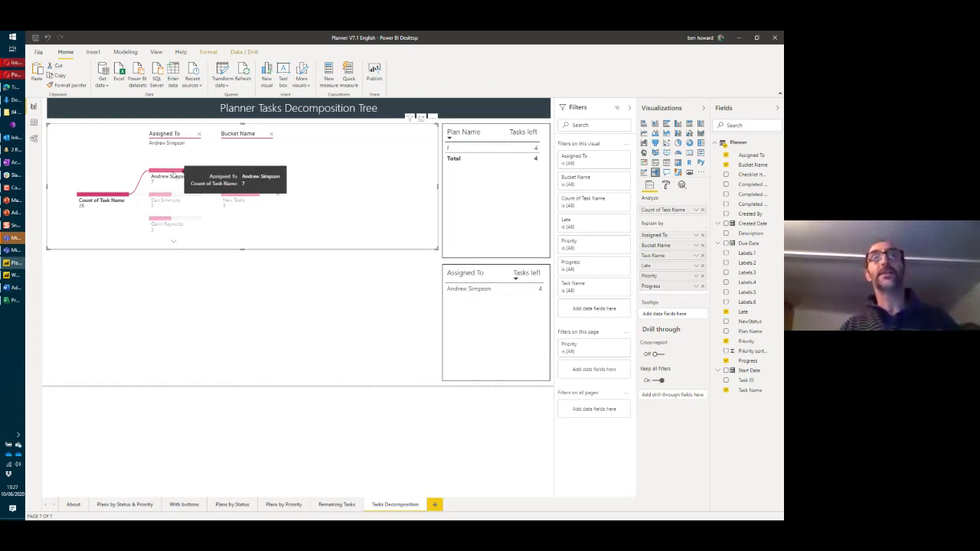
{"action": "left_click", "coordinate": [175, 244]}
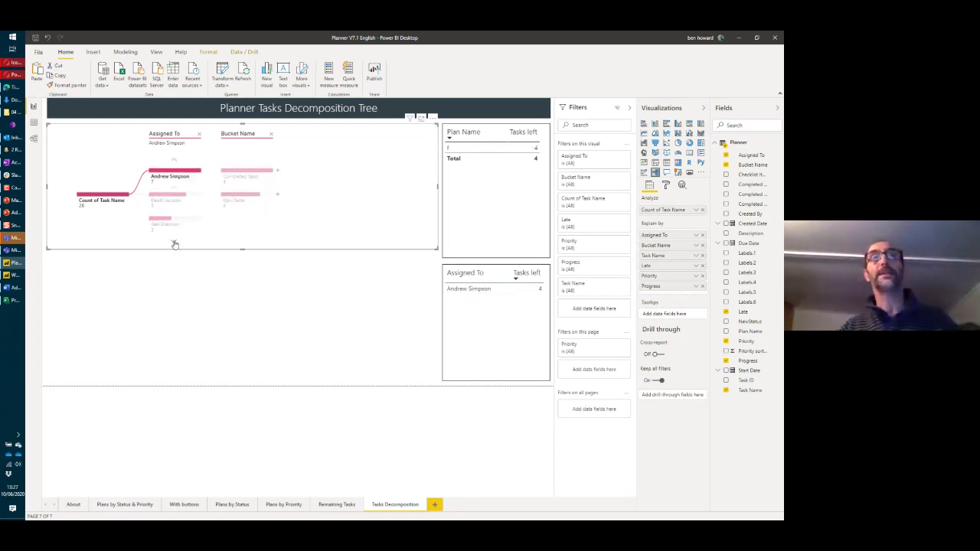
{"action": "left_click", "coordinate": [174, 244]}
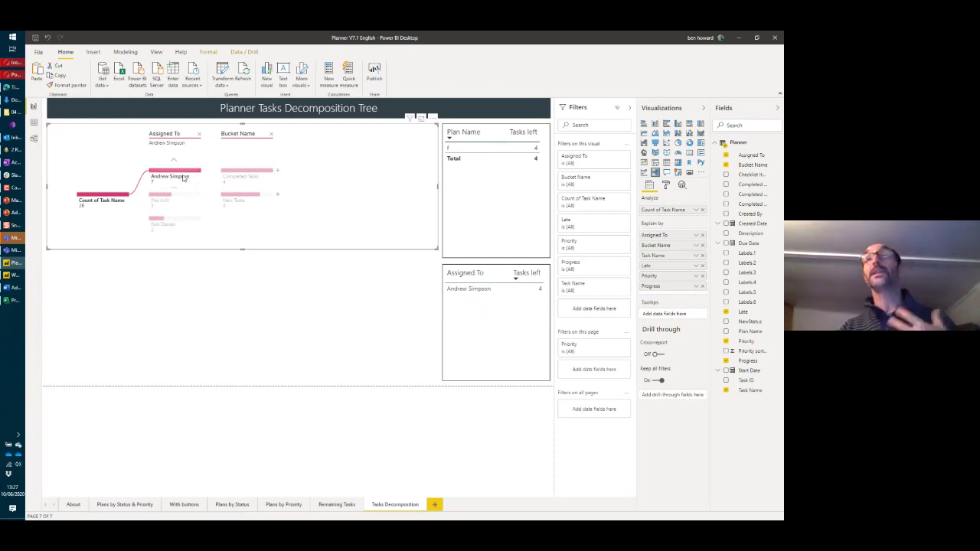
{"action": "mouse_move", "coordinate": [182, 178]}
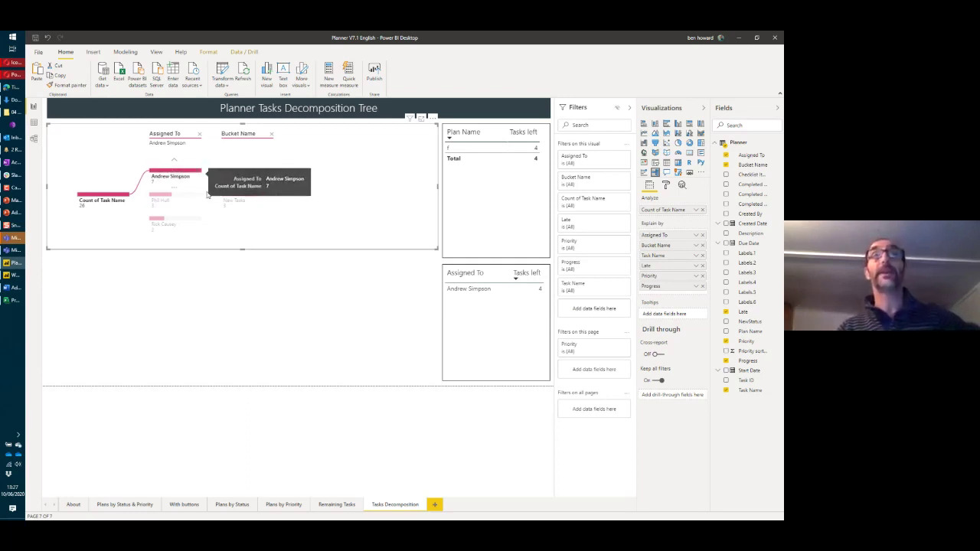
{"action": "scroll", "coordinate": [172, 230], "scroll_direction": "down", "scroll_amount": 2}
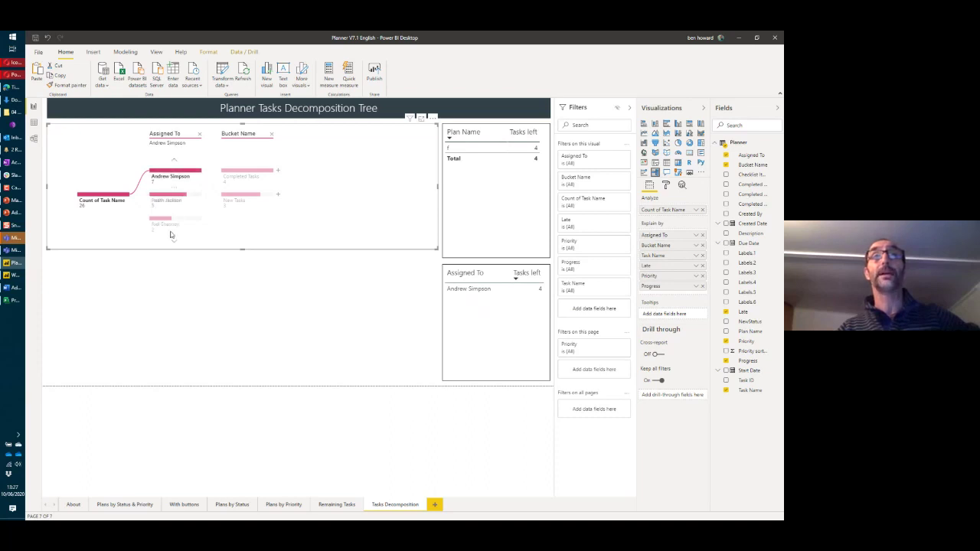
{"action": "scroll", "coordinate": [175, 230], "scroll_direction": "up", "scroll_amount": 2}
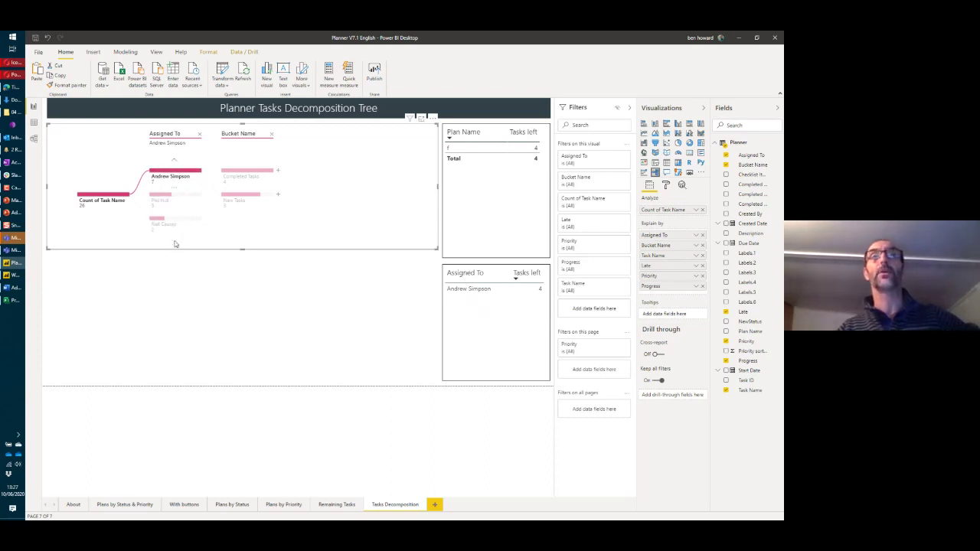
Extend the Completed Tasks branch with Progress, Late and Priority levels, following its Completed and False nodes
{"action": "left_click", "coordinate": [277, 170]}
{"action": "left_click", "coordinate": [288, 195]}
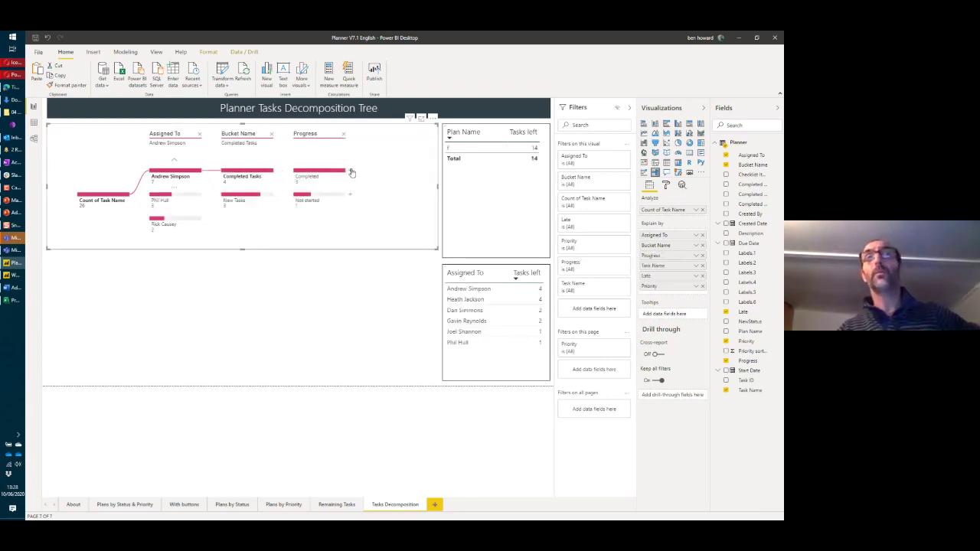
{"action": "left_click", "coordinate": [351, 172]}
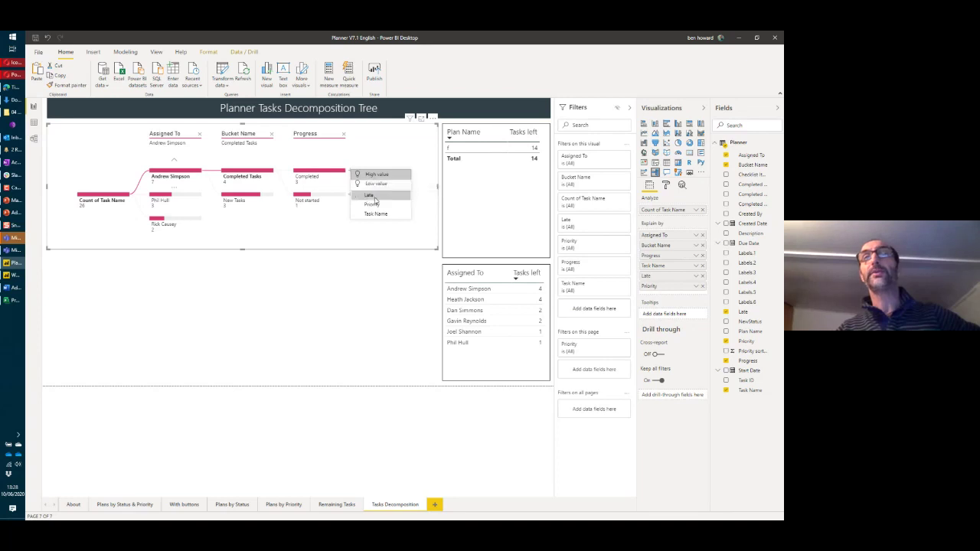
{"action": "left_click", "coordinate": [375, 200]}
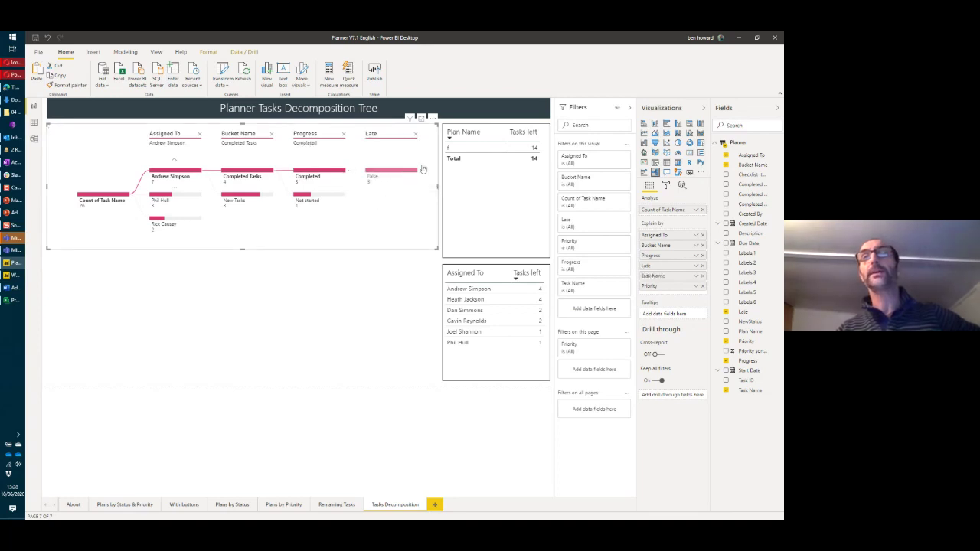
{"action": "left_click", "coordinate": [420, 173]}
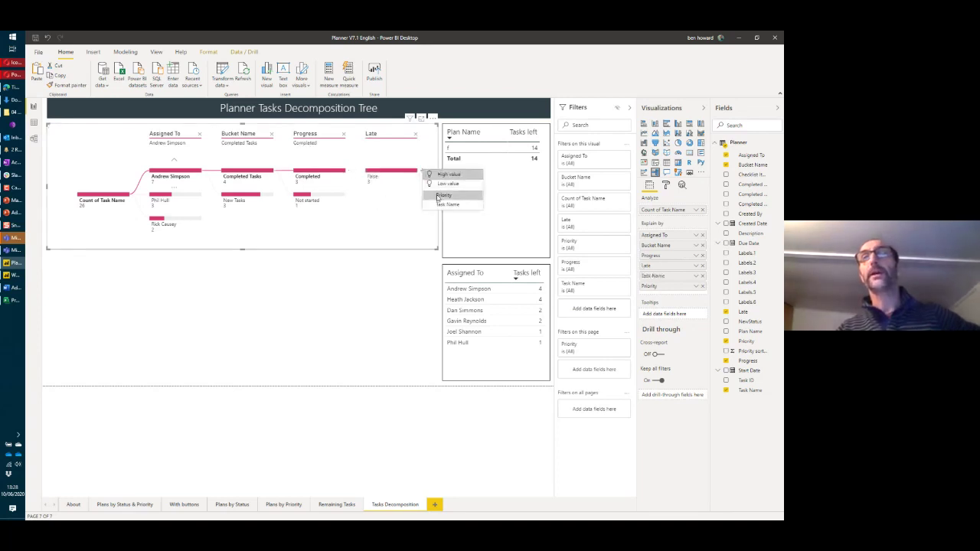
{"action": "left_click", "coordinate": [442, 195]}
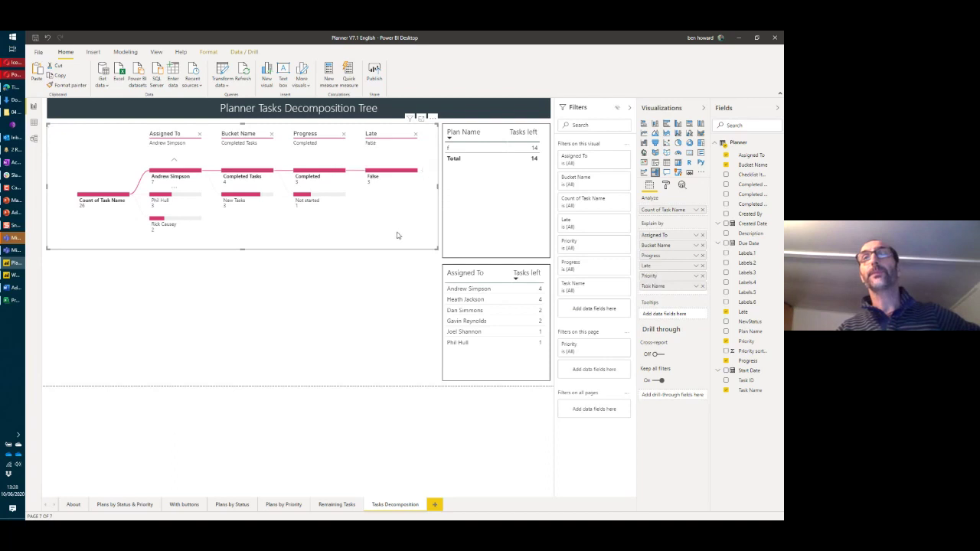
Cross-filter the page by the Late level's False node and slightly narrow the decomposition tree
{"action": "left_click", "coordinate": [385, 176]}
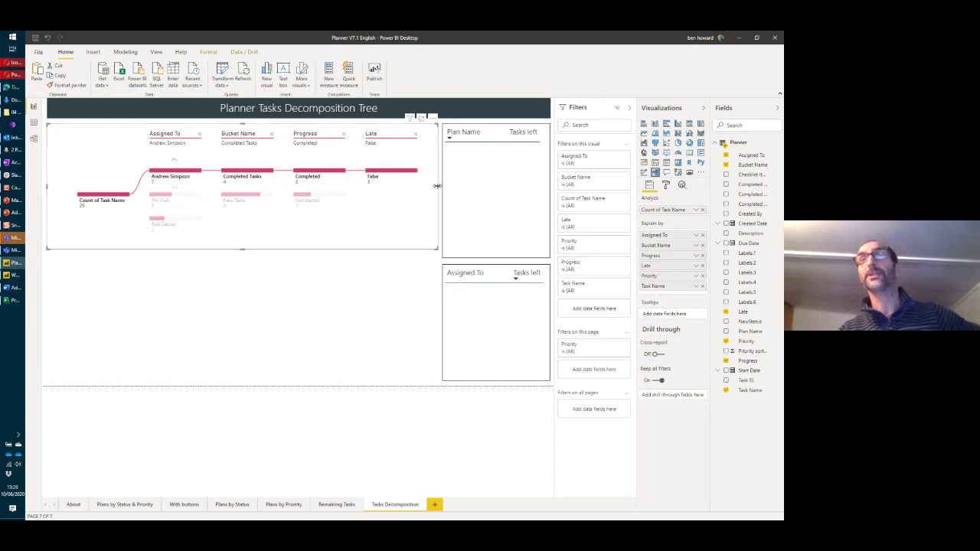
{"action": "left_click_drag", "start_coordinate": [436, 185], "coordinate": [433, 205]}
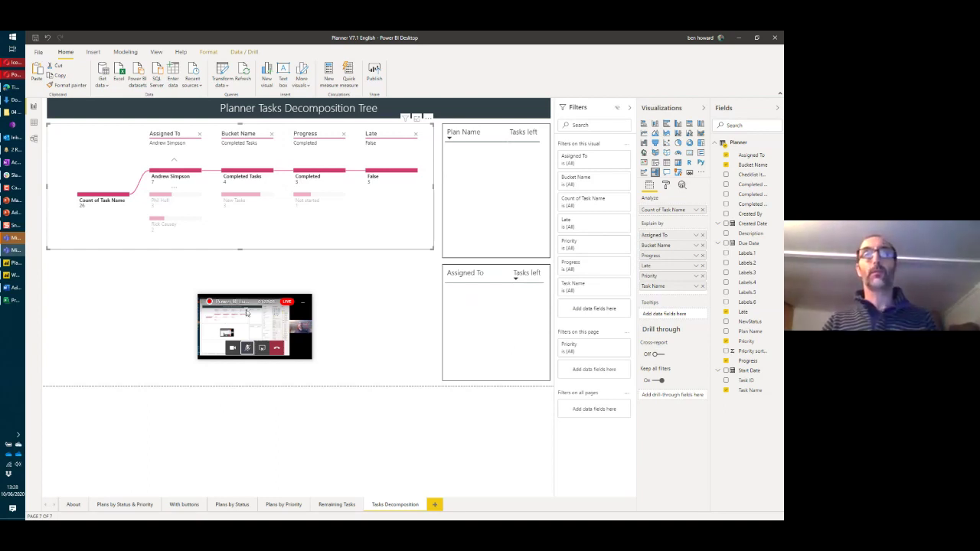
{"action": "left_click_drag", "start_coordinate": [253, 300], "coordinate": [305, 465]}
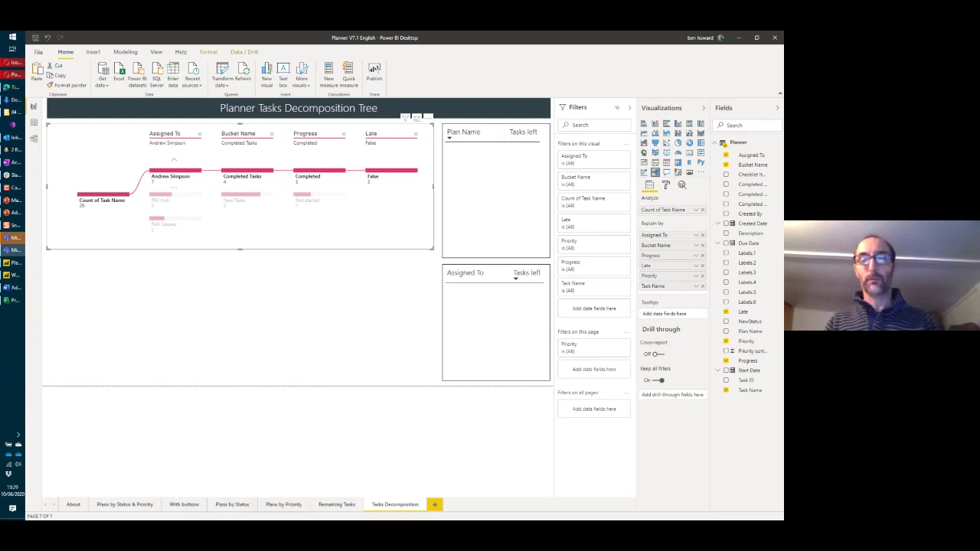